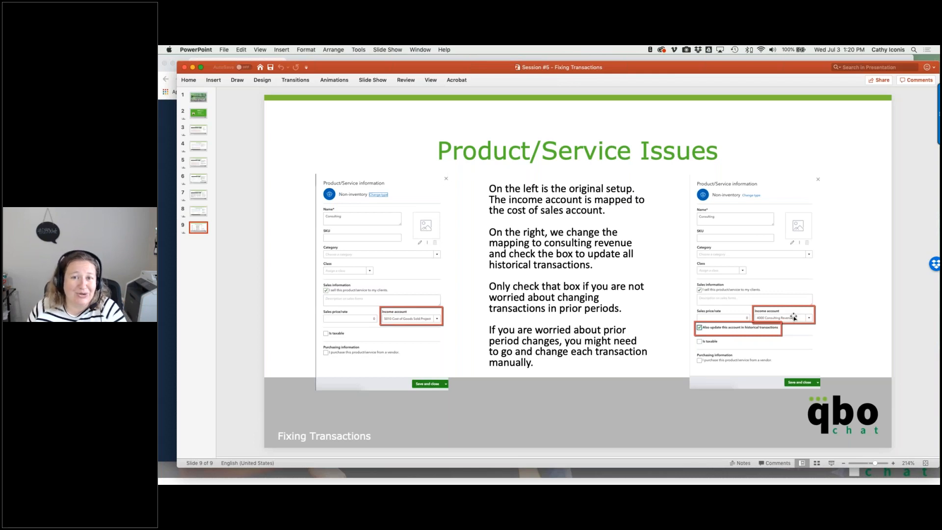
# - Step back to the invoice slide, then return to slide 9 on product/service income-account mapping
pyautogui.press('pageup')
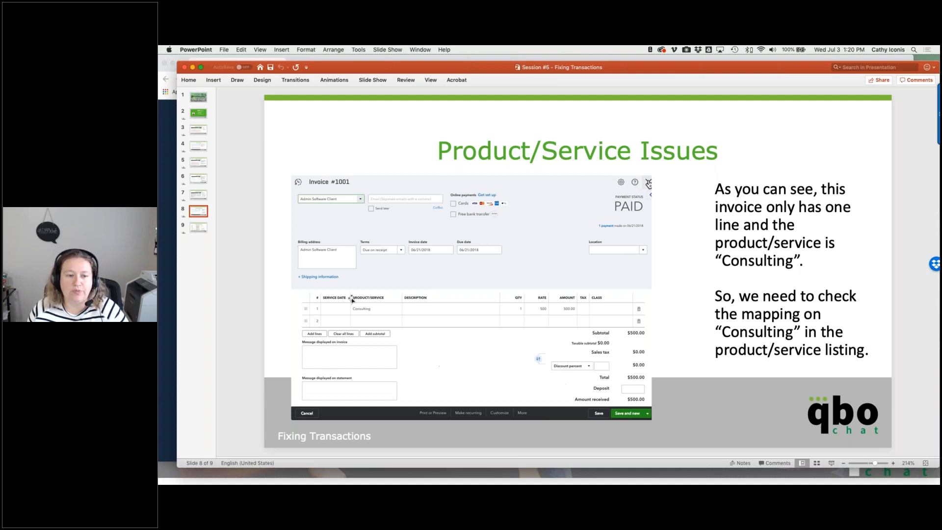
pyautogui.click(193, 230)
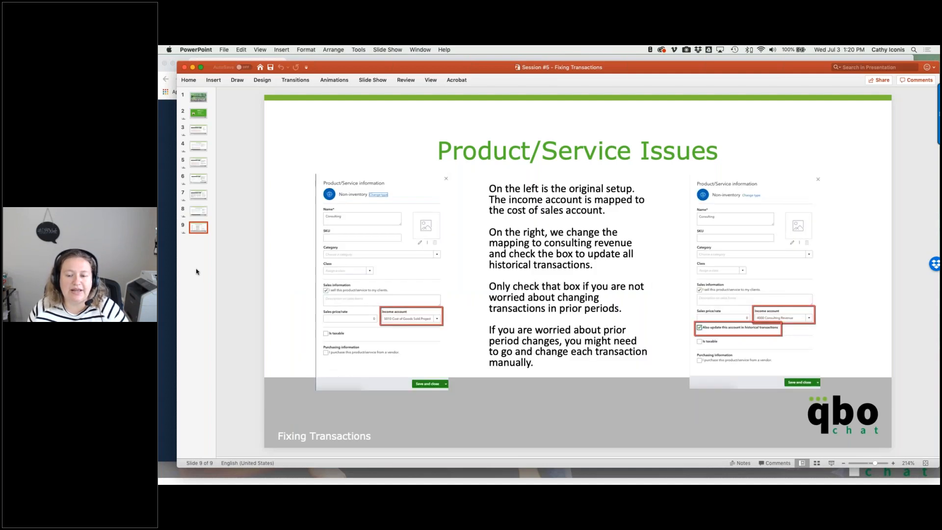
# - Move the Chrome sign-in window off screen and bring the Test Company dashboard over the slides
pyautogui.click(170, 244)
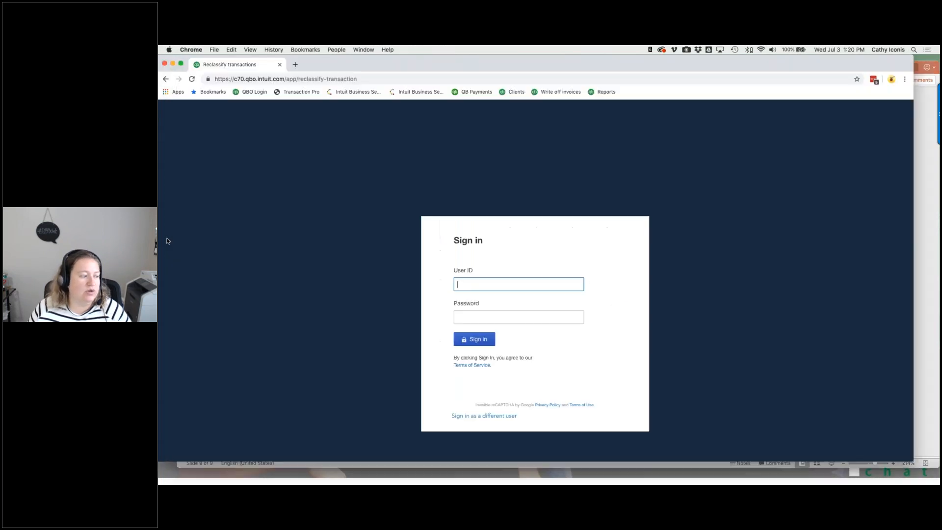
pyautogui.moveTo(490, 66); pyautogui.dragTo(0, 65)
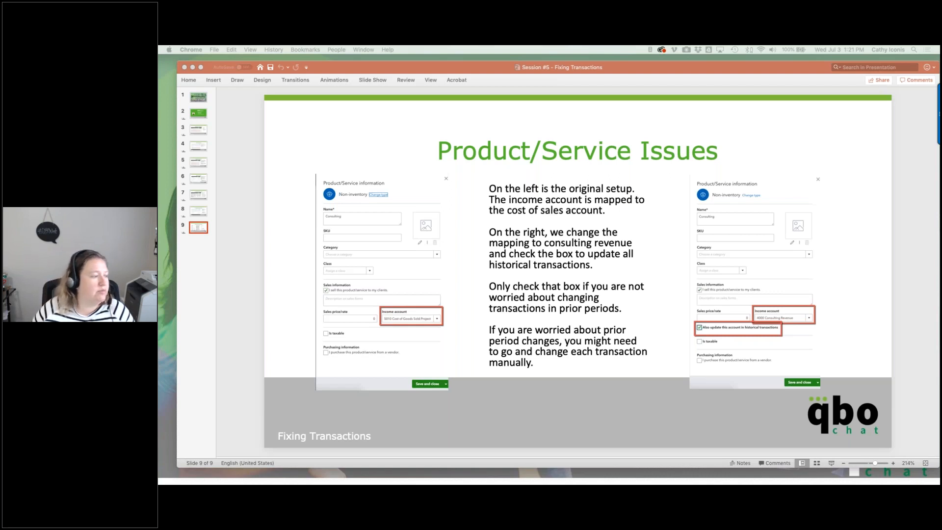
pyautogui.moveTo(159, 66); pyautogui.dragTo(440, 56)
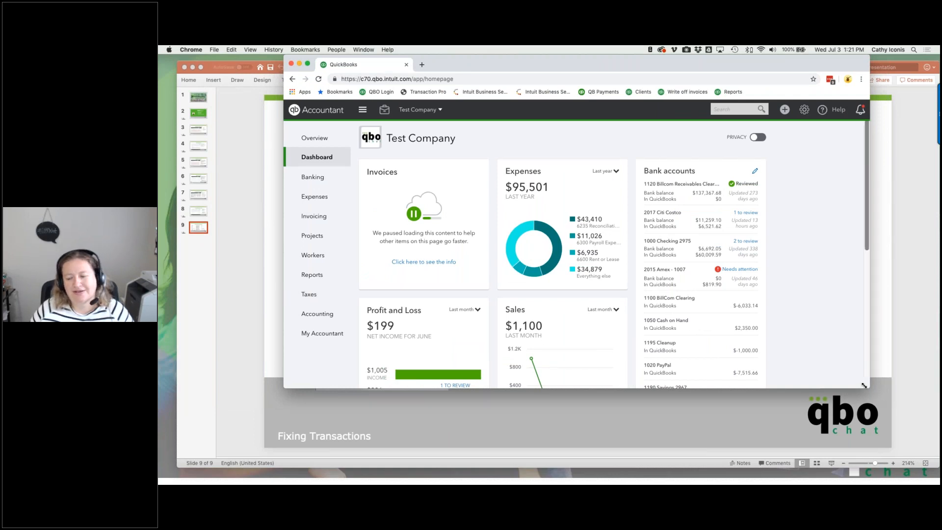
# - Enlarge the QuickBooks window and open Report Tools from the accountant tools menu
pyautogui.moveTo(868, 388); pyautogui.dragTo(939, 475)
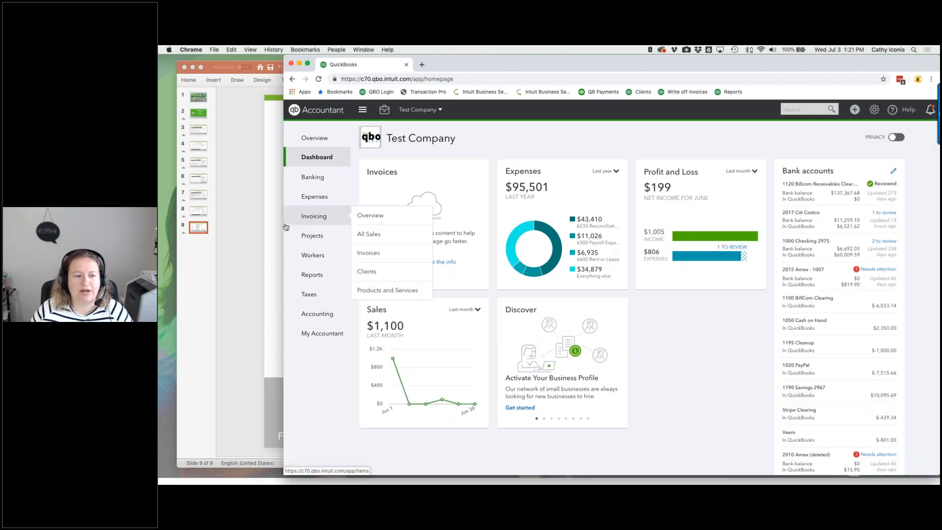
pyautogui.moveTo(284, 226); pyautogui.dragTo(221, 226)
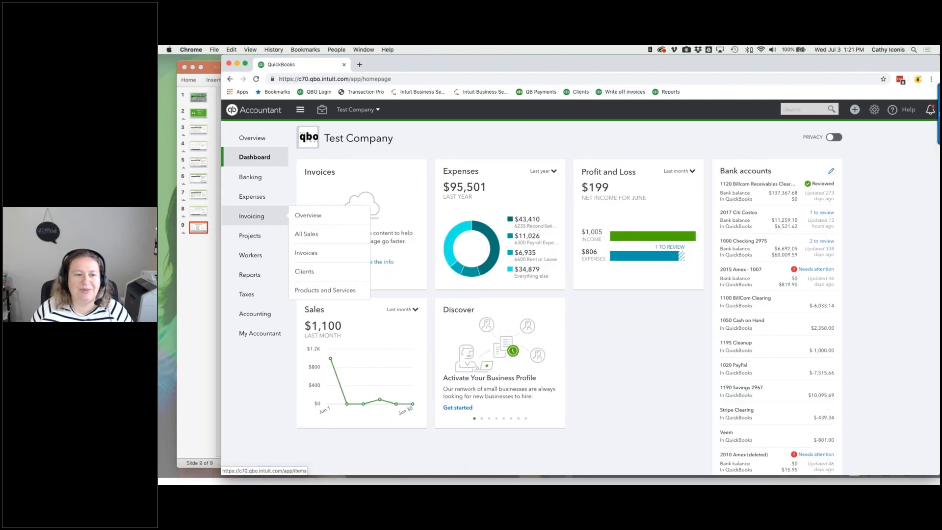
pyautogui.click(323, 111)
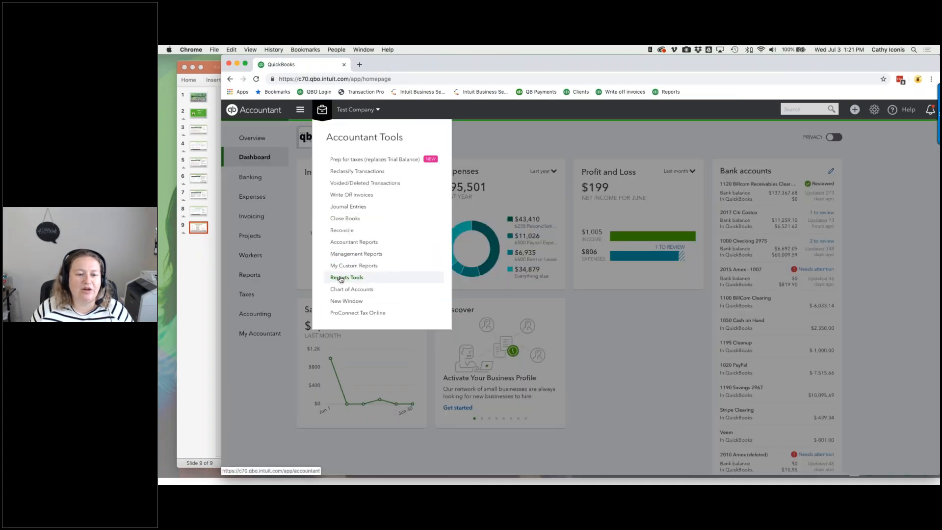
pyautogui.click(339, 278)
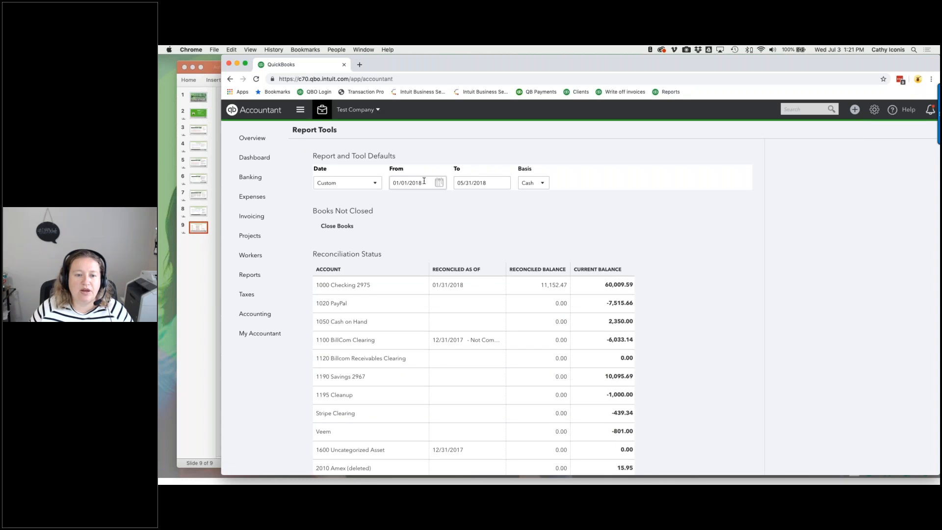
# - Review the default Report Tools From date 01/01/2018, leaving it unchanged
pyautogui.click(424, 182)
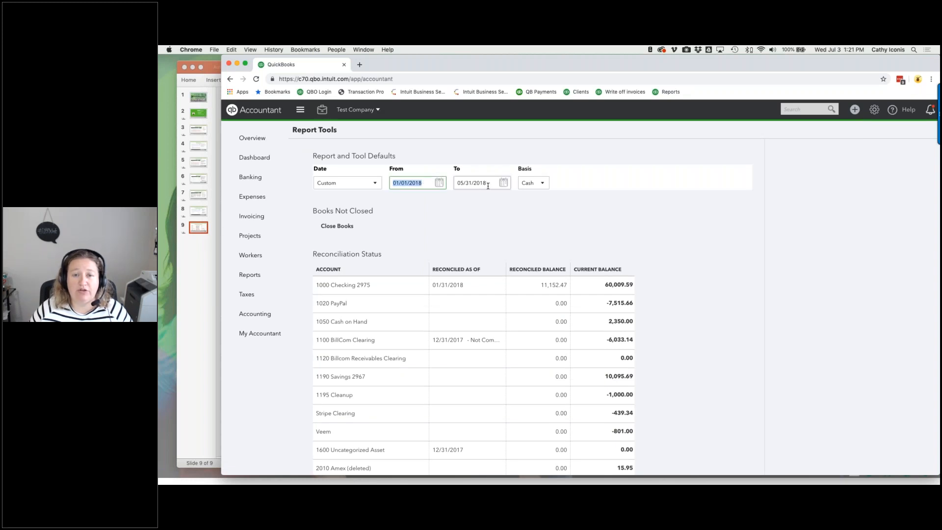
pyautogui.click(488, 207)
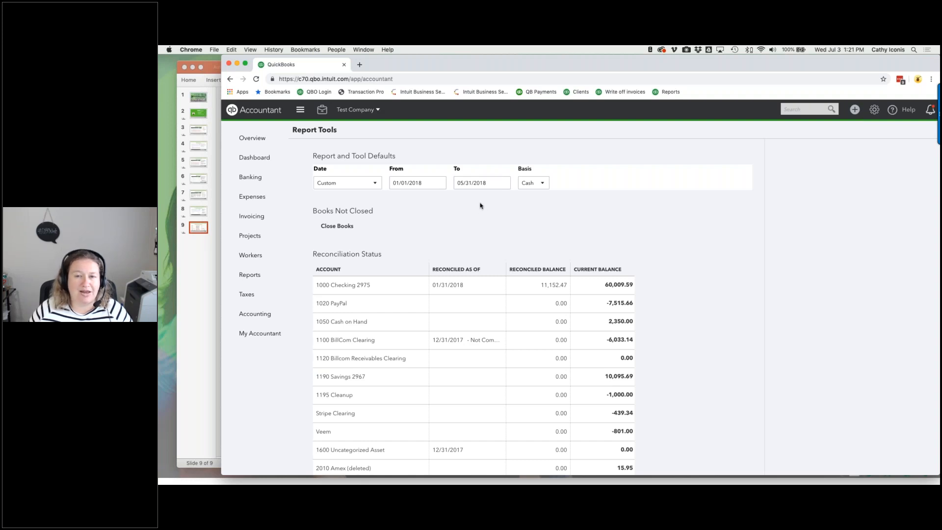
pyautogui.click(322, 109)
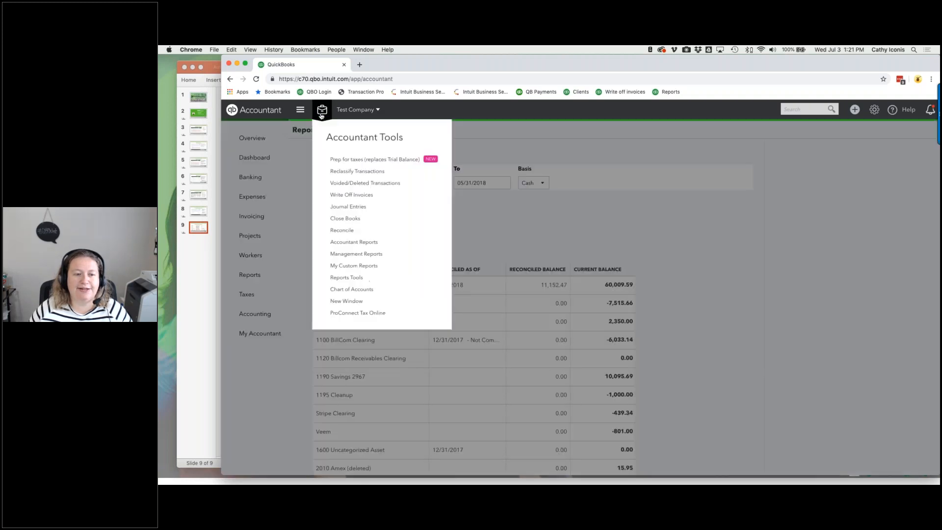
# - Open Reclassify Transactions and inspect the From date calendar without changing it
pyautogui.click(333, 172)
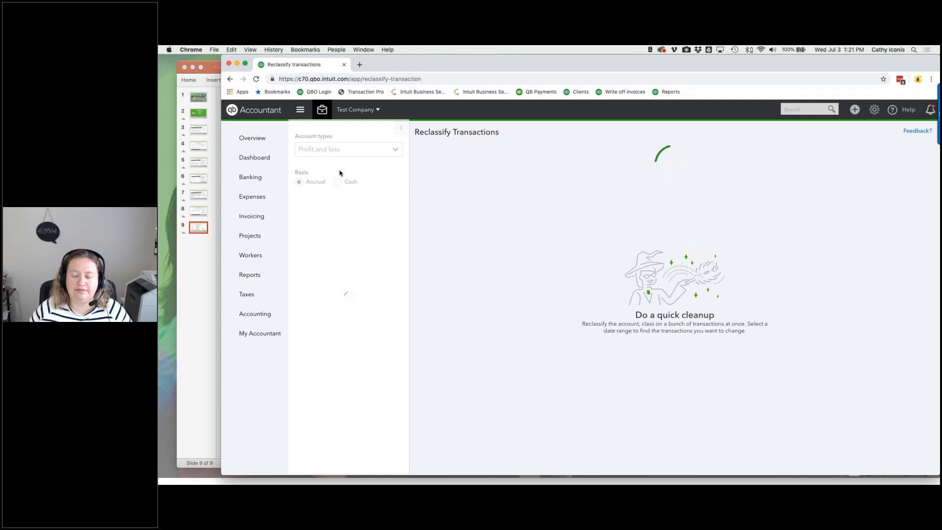
pyautogui.click(456, 160)
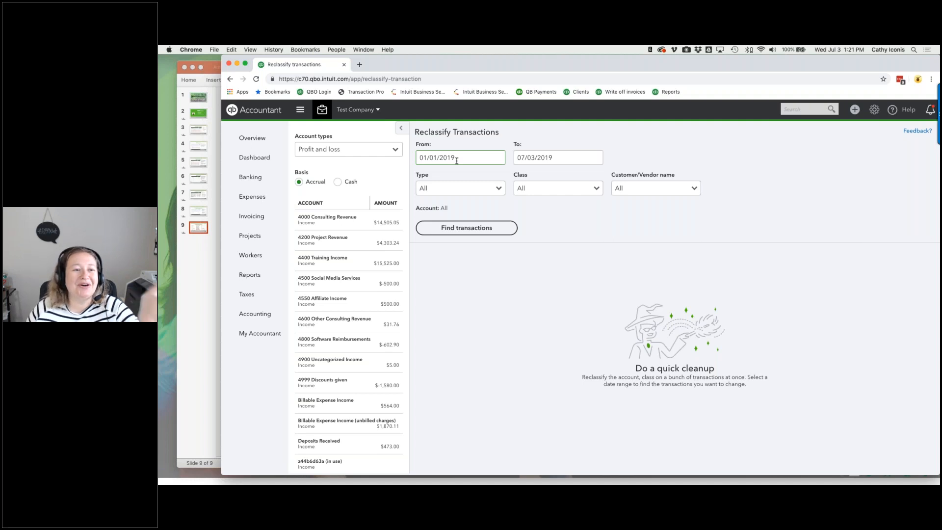
pyautogui.click(456, 161)
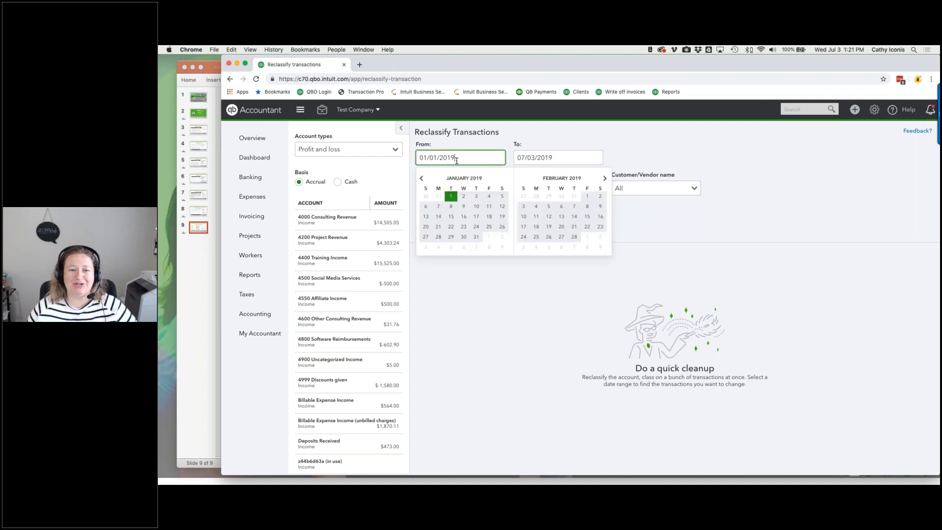
pyautogui.tripleClick(468, 155)
pyautogui.click(533, 140)
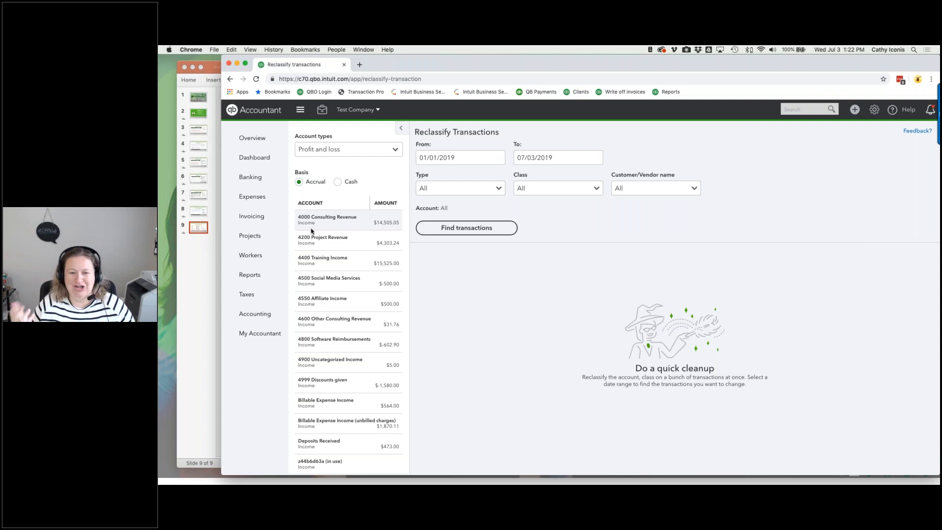
# - Set the date range 01/01/2018 to 05/31/2018 and find the matching transactions
pyautogui.click(457, 156)
pyautogui.tripleClick(457, 156)
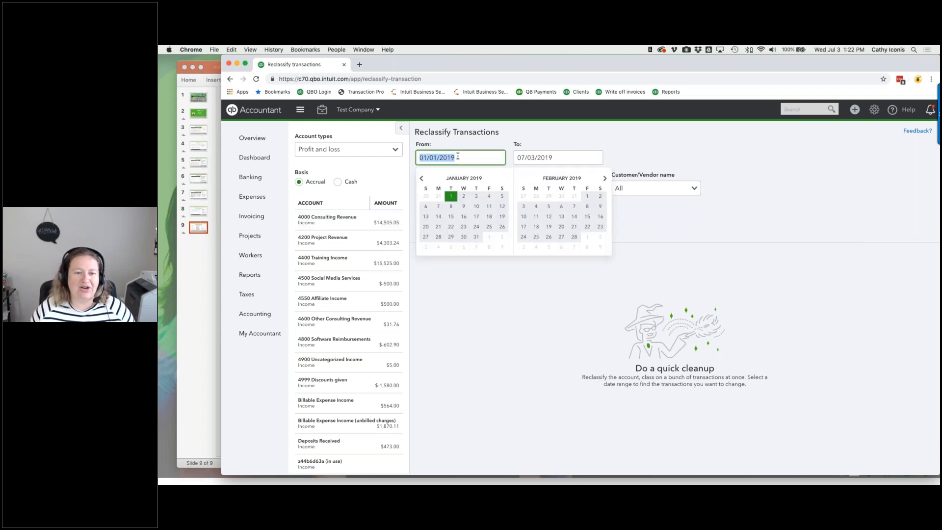
pyautogui.write('01/01/2018')
pyautogui.press('Tab')
pyautogui.write('05/31/2018')
pyautogui.press('Tab')
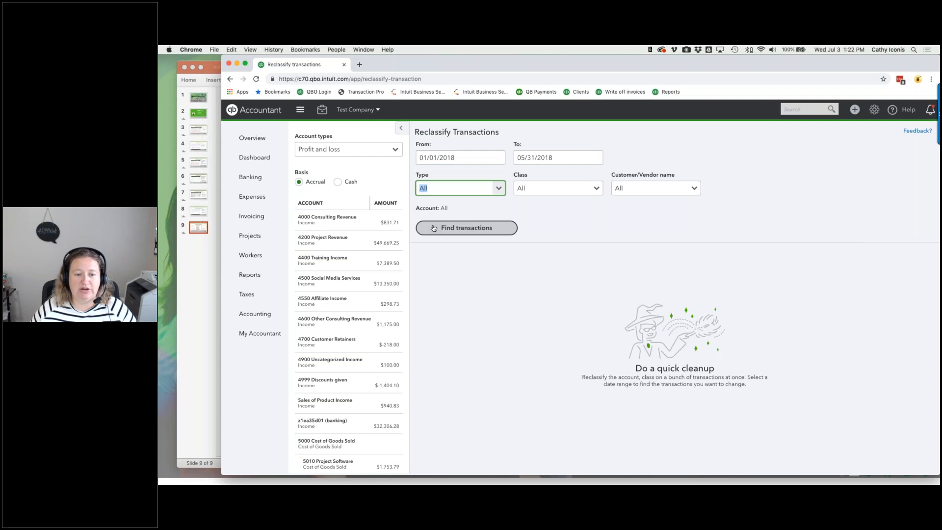
pyautogui.click(494, 234)
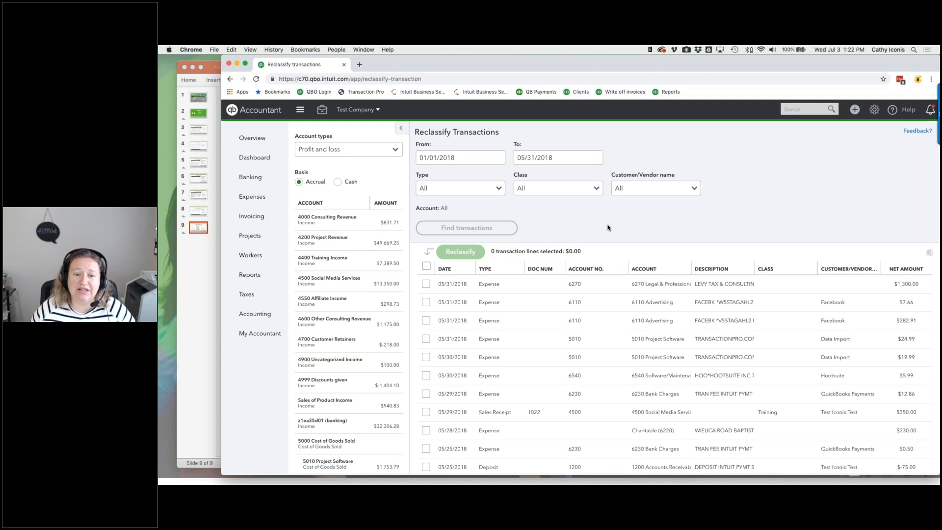
# - Tick the $1,300.00 legal line from 05/31/2018, view its reclassify options, and cancel
pyautogui.click(424, 284)
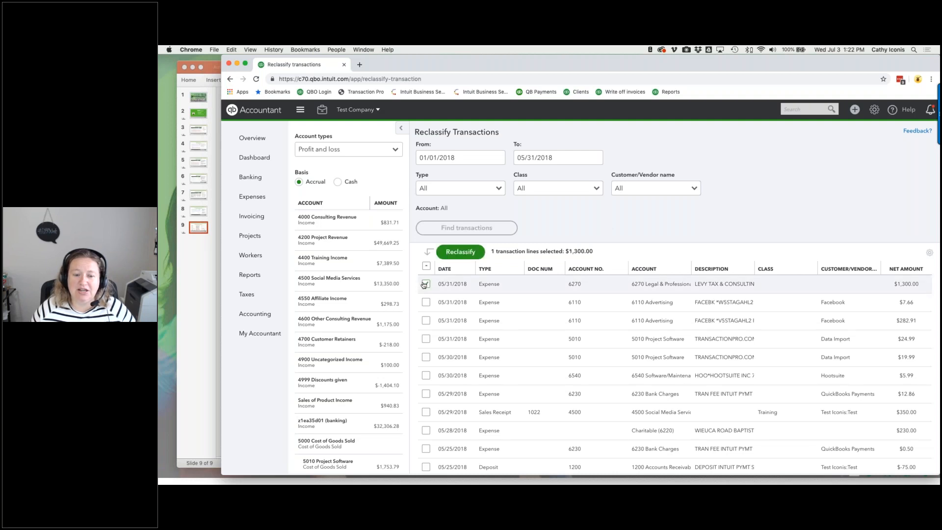
pyautogui.click(426, 284)
pyautogui.click(426, 284)
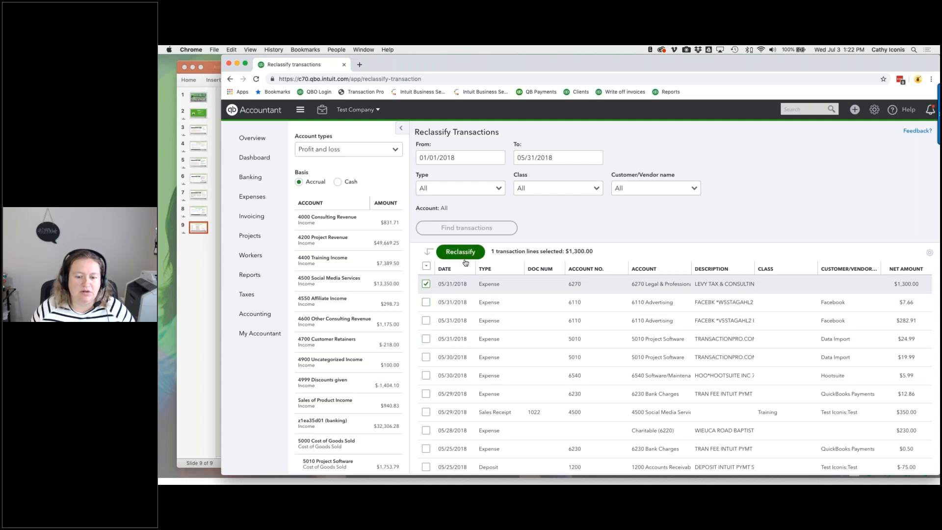
pyautogui.scroll(-10, 465, 253)
pyautogui.scroll(10, 451, 245)
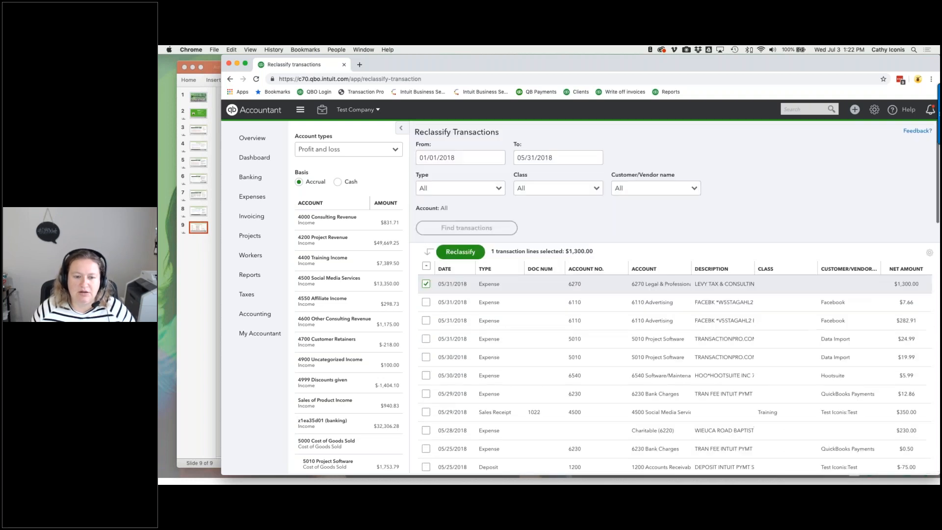
pyautogui.click(451, 252)
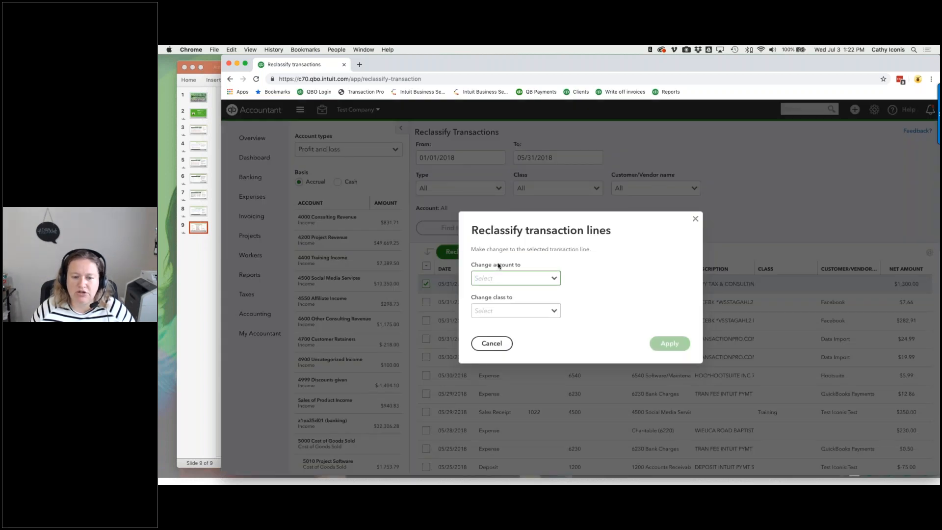
pyautogui.click(499, 339)
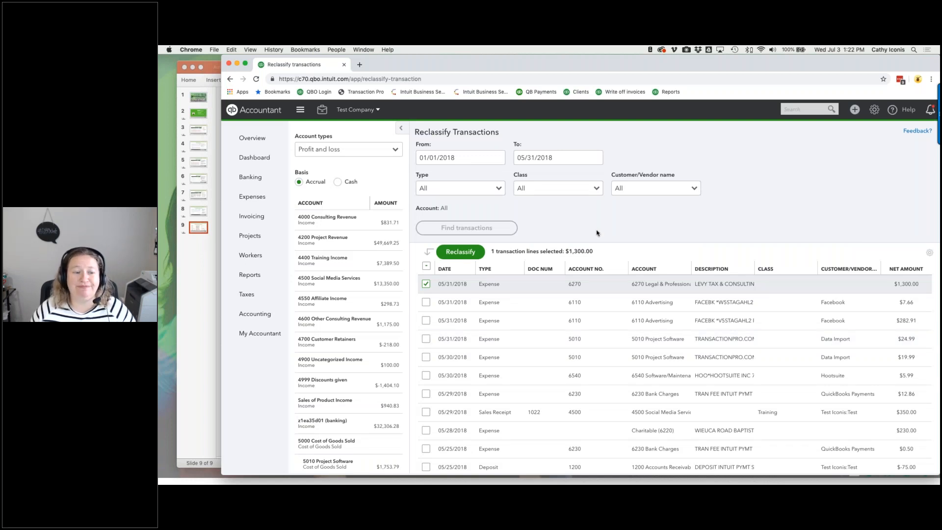
# - Open the Reconcile an account page and bring up a Finder window
pyautogui.click(321, 110)
pyautogui.click(337, 230)
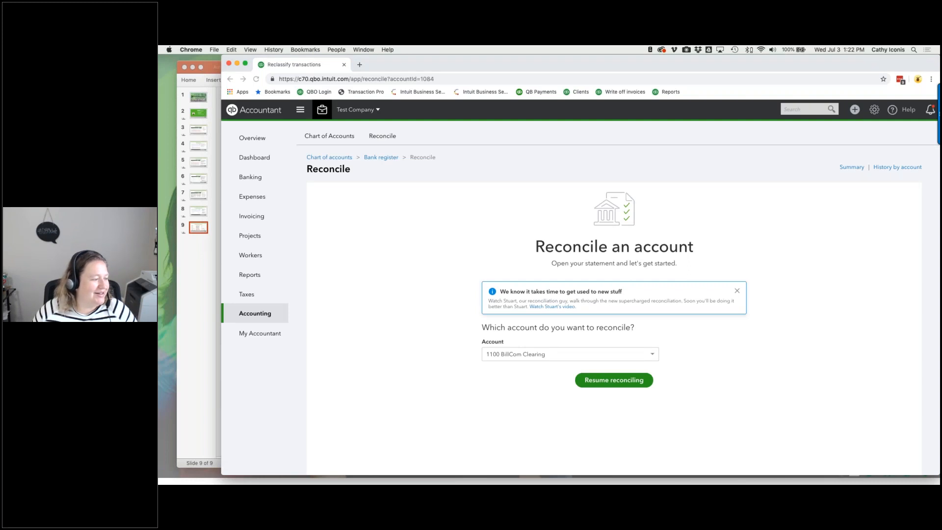
pyautogui.press('super+Tab')
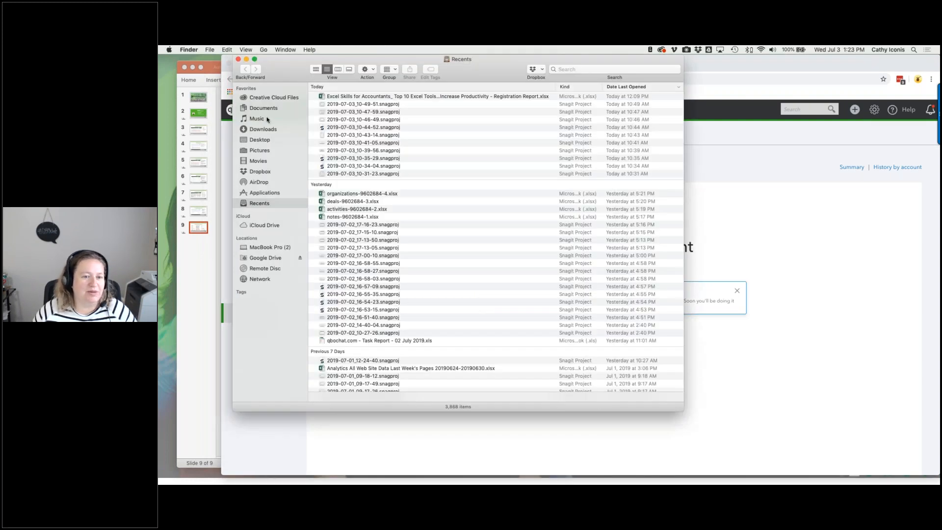
# - Browse Dropbox through folder B and QBO Cleanup to the Credit Card Statements folder
pyautogui.click(263, 172)
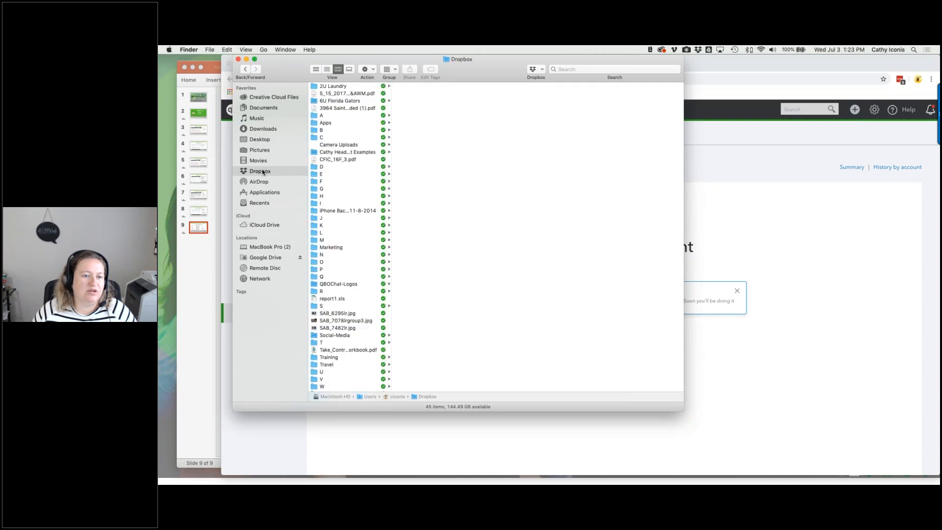
pyautogui.click(326, 130)
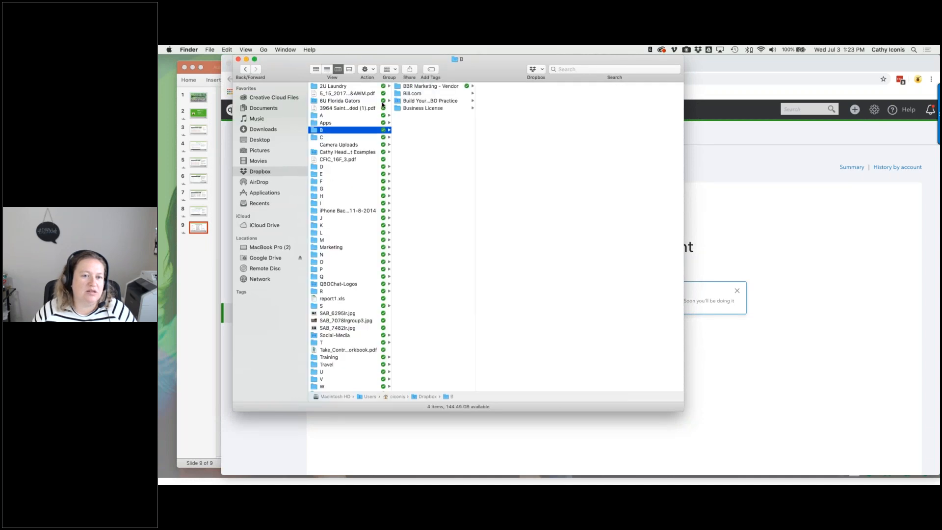
pyautogui.click(421, 102)
pyautogui.click(513, 248)
pyautogui.click(587, 86)
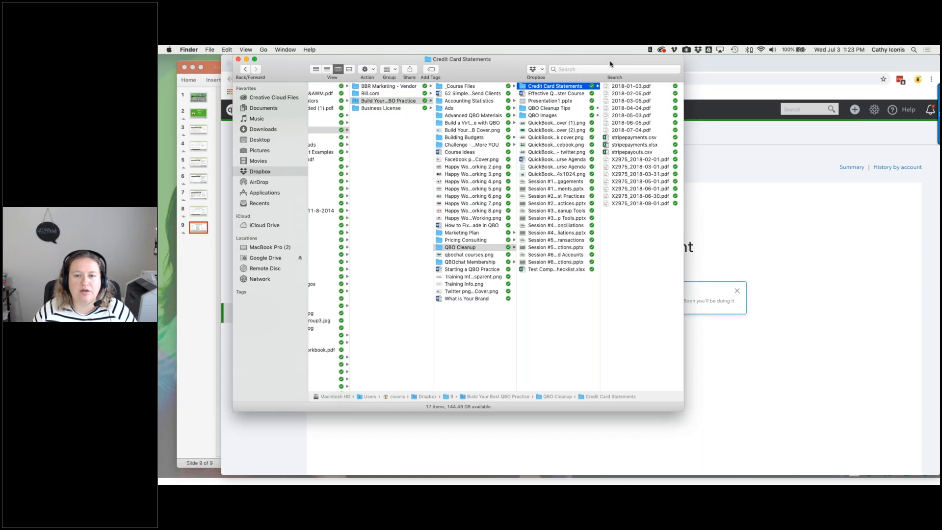
pyautogui.moveTo(604, 64); pyautogui.dragTo(534, 64)
# - Choose 1000 Checking 2975 as the account to reconcile
pyautogui.click(754, 205)
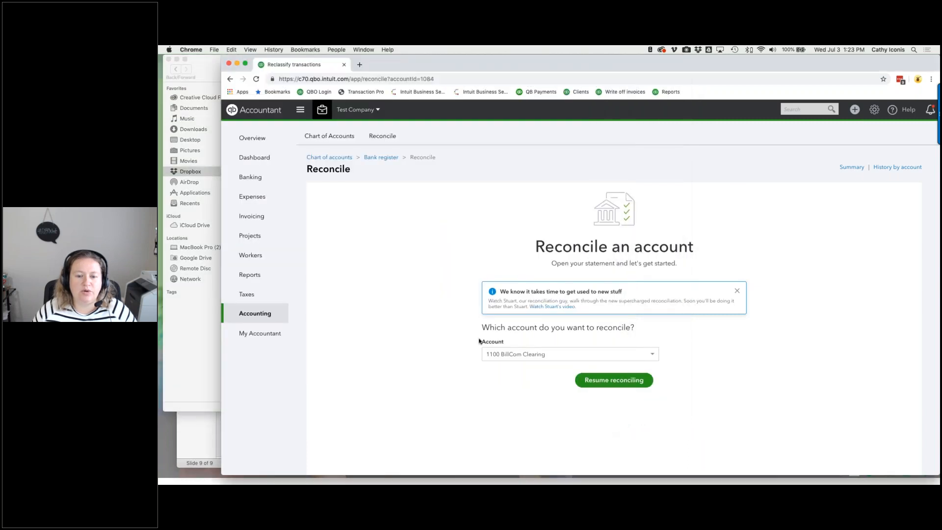
pyautogui.click(509, 354)
pyautogui.click(510, 367)
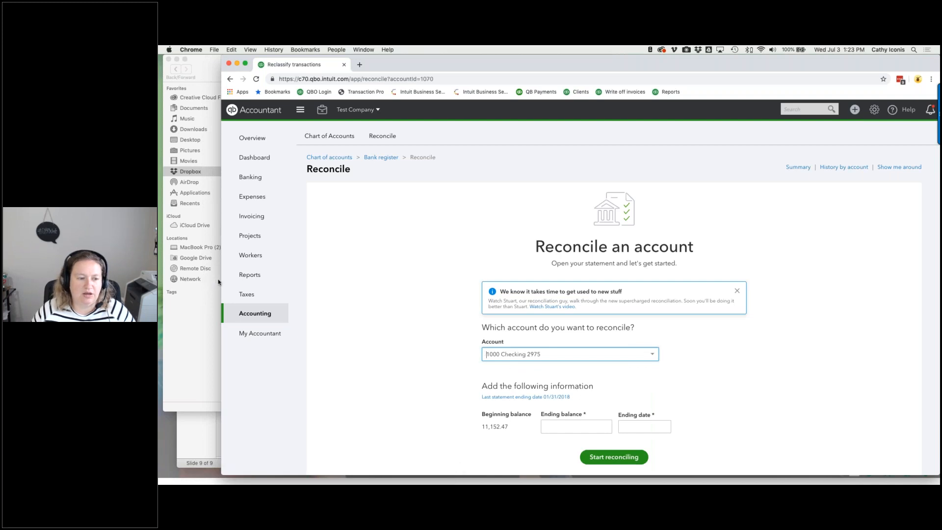
# - Open the X2975_2018-03-01.pdf statement from the Credit Card Statements folder in Acrobat
pyautogui.moveTo(245, 277); pyautogui.dragTo(381, 277)
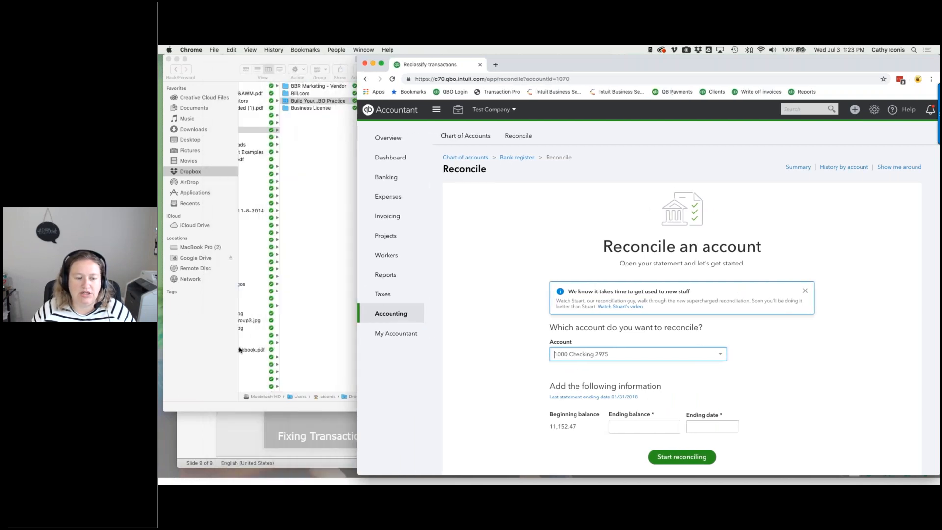
pyautogui.click(200, 350)
pyautogui.click(564, 93)
pyautogui.click(459, 167)
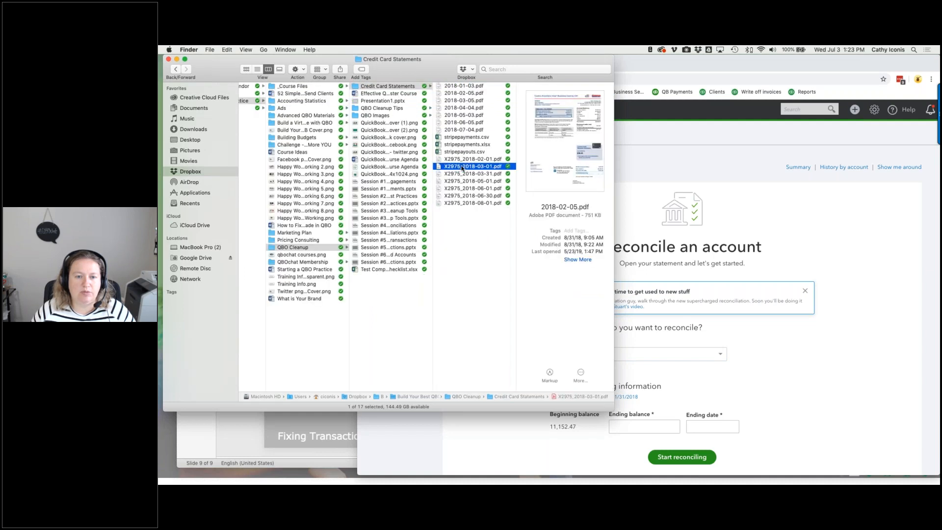
pyautogui.doubleClick(459, 167)
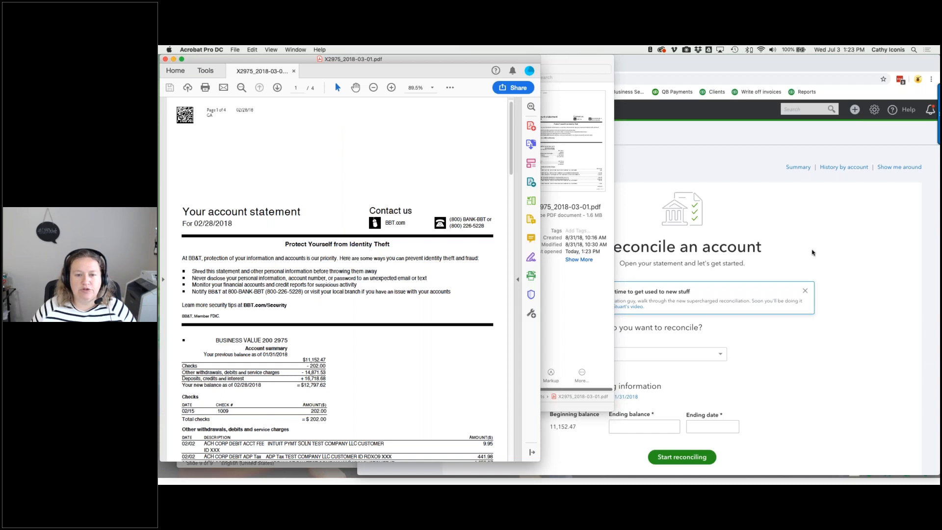
# - Place QuickBooks beside the PDF and enter ending balance 12797.62 and ending date 02/28/2018
pyautogui.click(813, 252)
pyautogui.moveTo(358, 193); pyautogui.dragTo(528, 199)
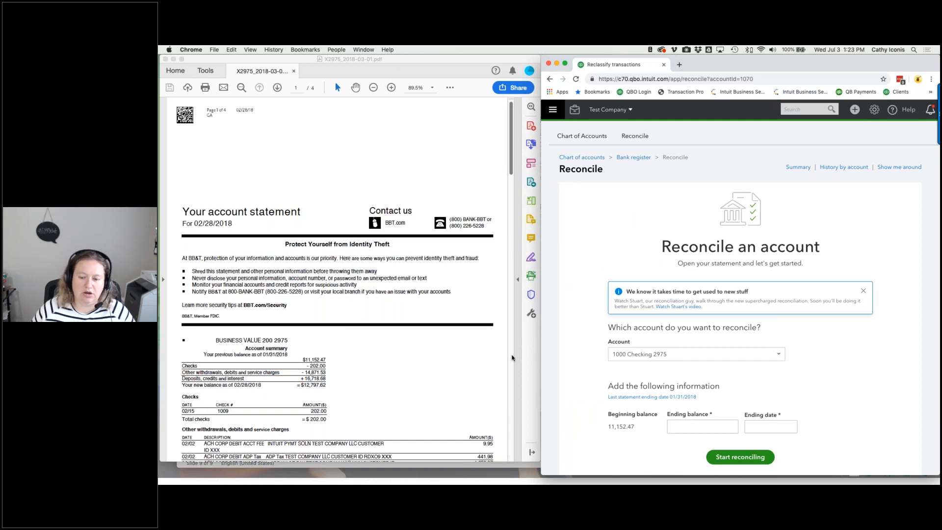
pyautogui.click(694, 424)
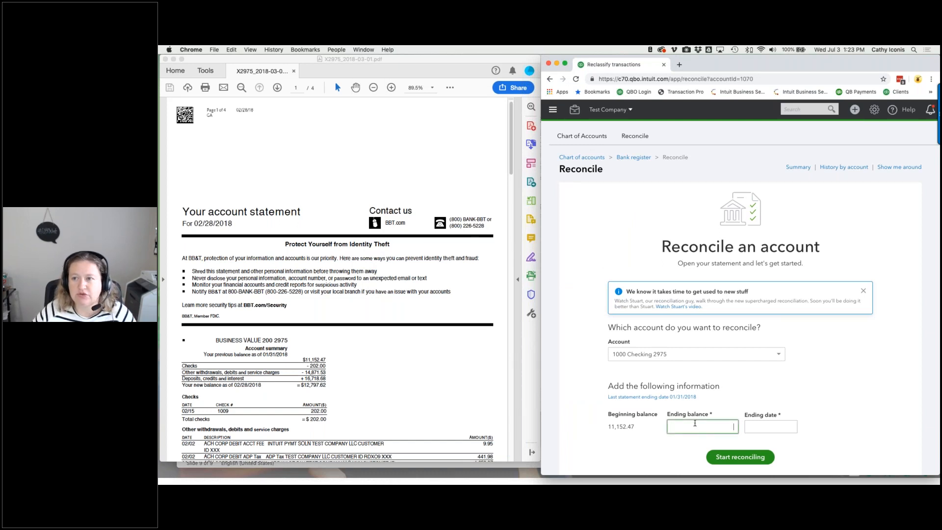
pyautogui.write('12797.62')
pyautogui.press('Tab')
pyautogui.write('02/28/2018')
pyautogui.press('Tab')
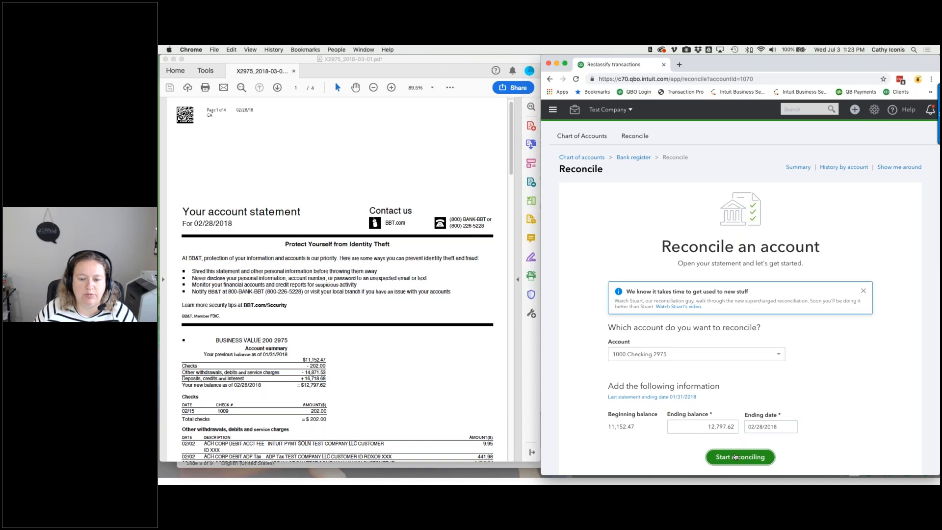
# - Start reconciling 1000 Checking 2975, check the Difference tooltip, and mark every transaction cleared
pyautogui.click(734, 457)
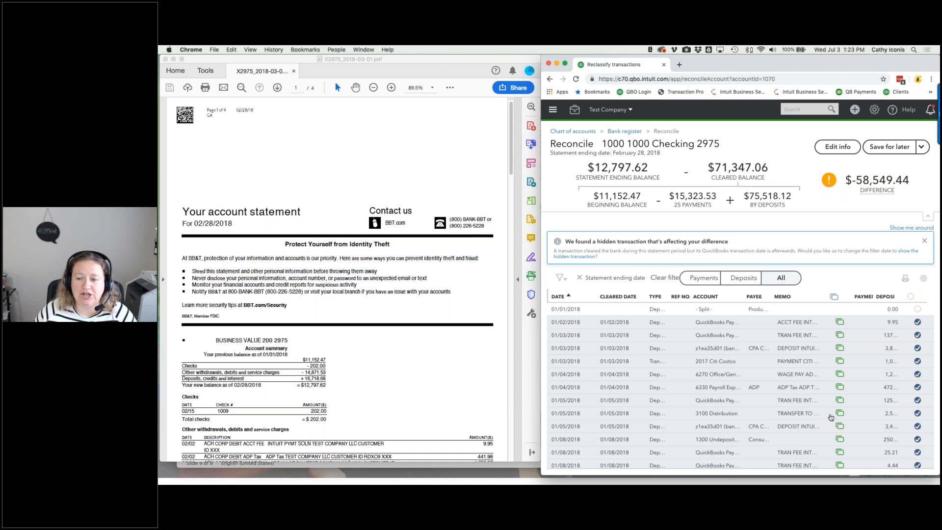
pyautogui.moveTo(873, 186)
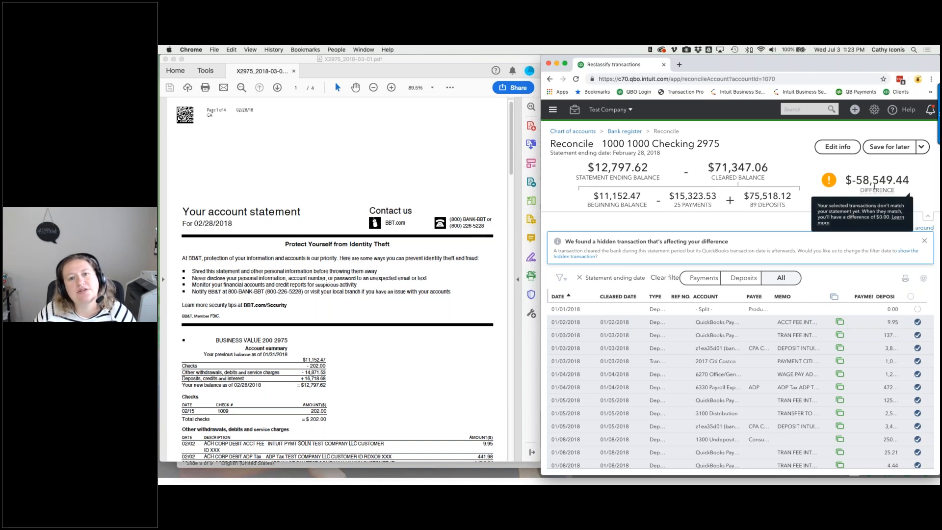
pyautogui.moveTo(845, 190)
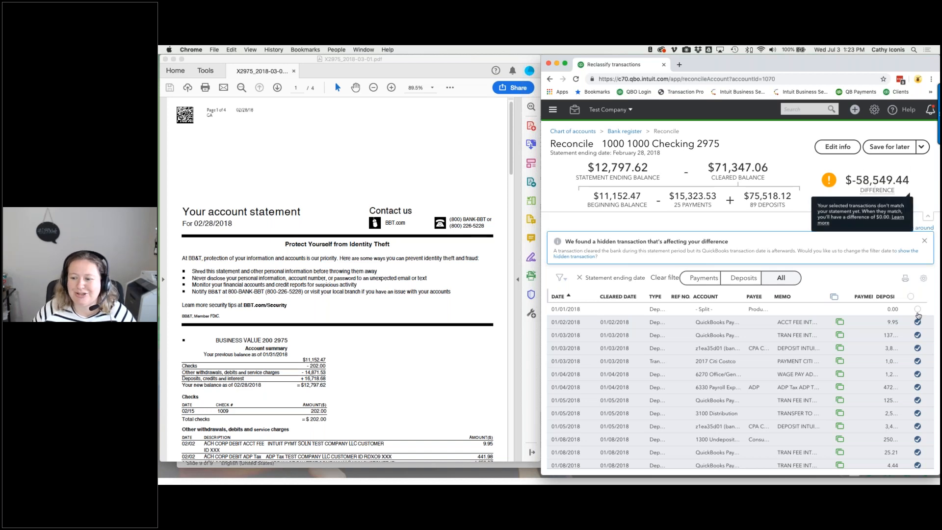
pyautogui.click(910, 297)
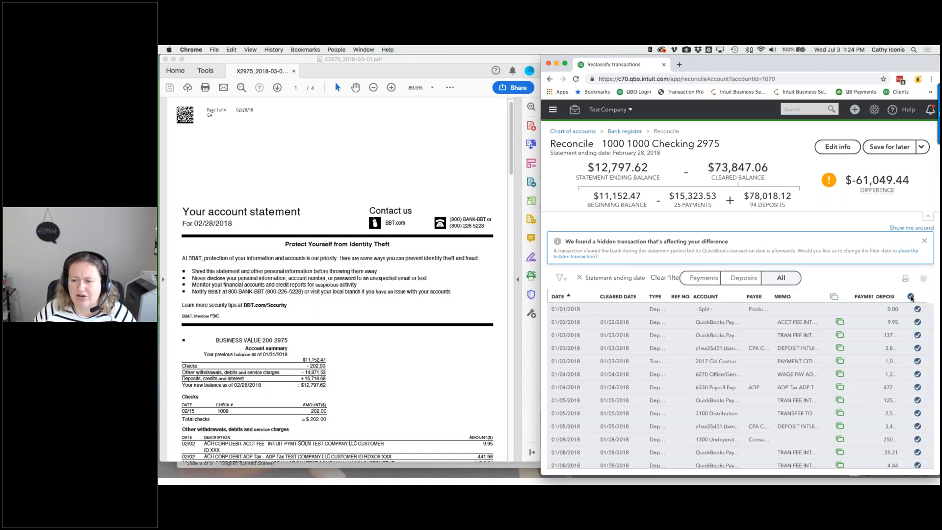
# - Unmark all, then clear only the 01/01/2018 opening entry and 01/02/2018 9.95 deposit
pyautogui.click(910, 296)
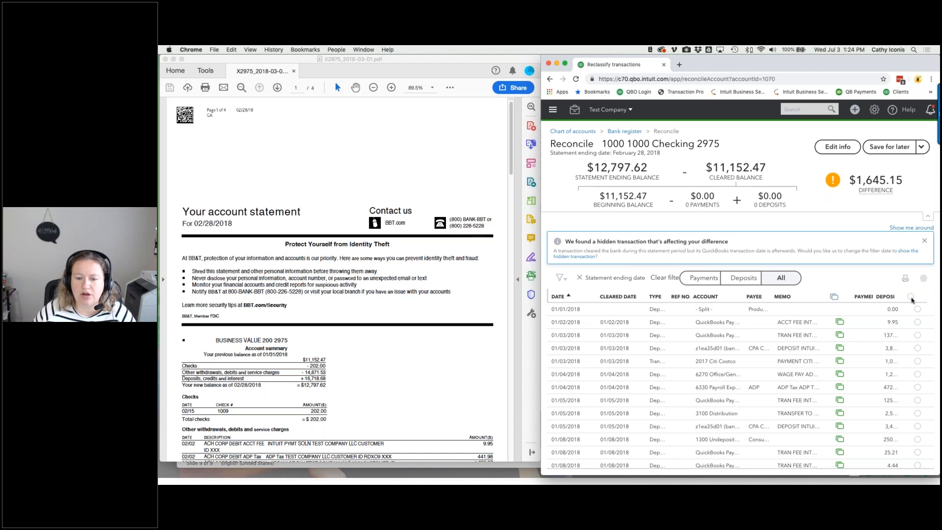
pyautogui.click(916, 309)
pyautogui.scroll(-5, 438, 331)
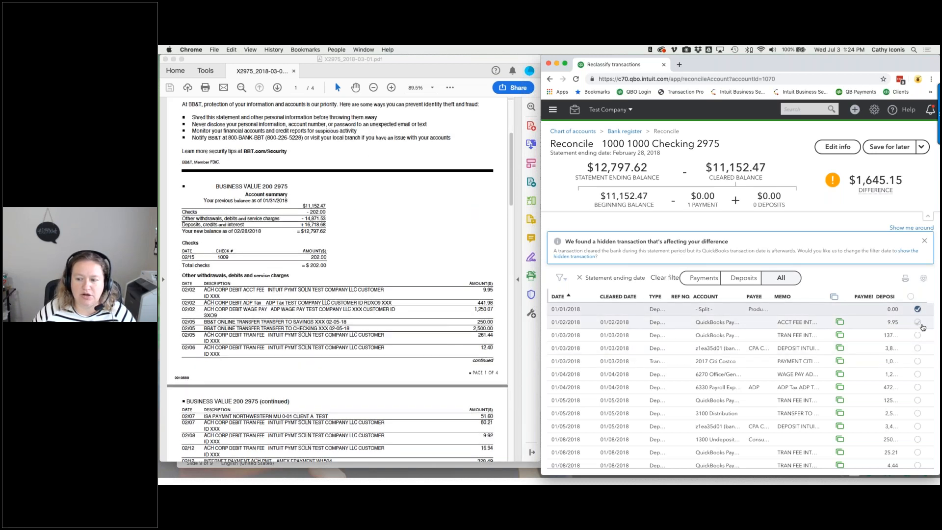
pyautogui.click(917, 322)
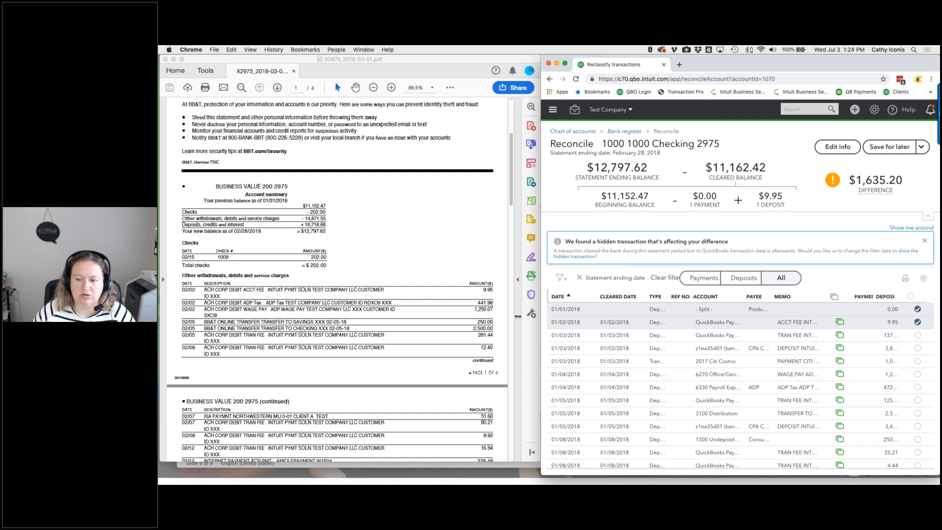
pyautogui.moveTo(539, 317); pyautogui.dragTo(514, 317)
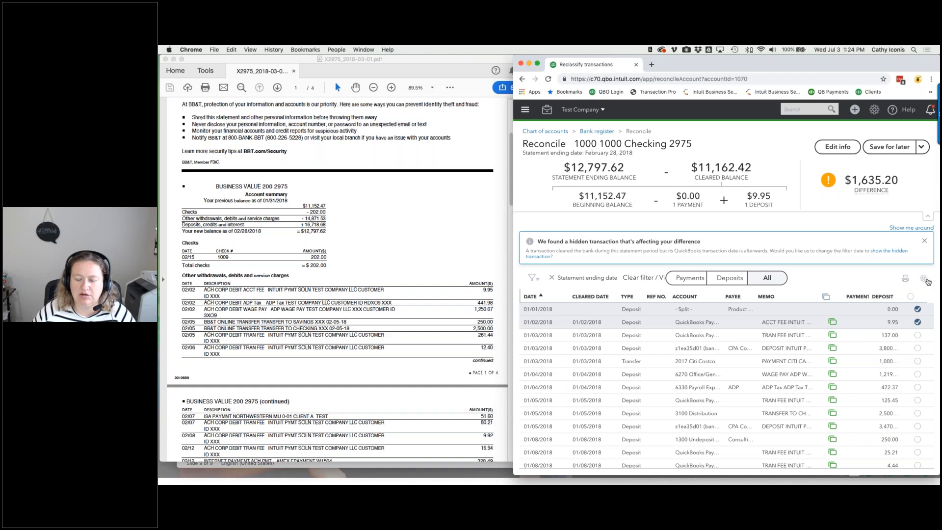
# - Hide the Ref no. column through the table's gear settings and scroll through the list
pyautogui.click(925, 278)
pyautogui.click(925, 278)
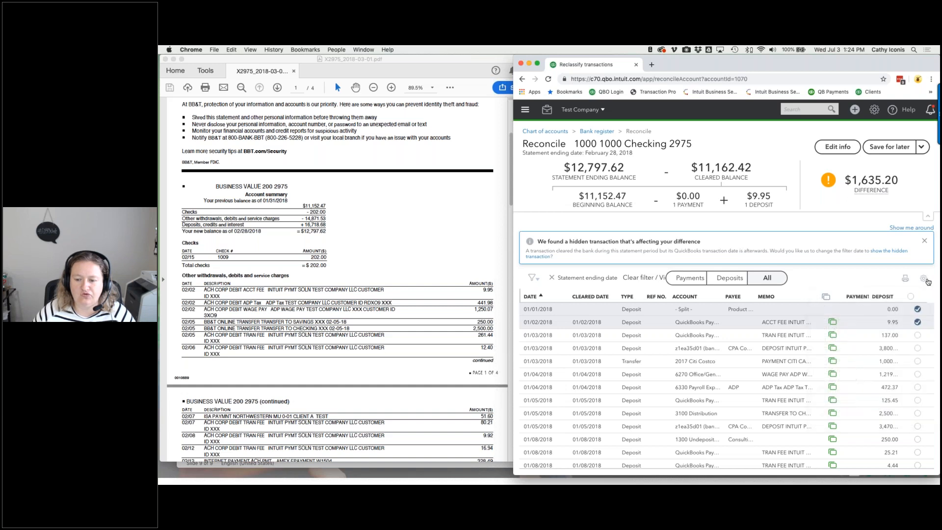
pyautogui.click(927, 280)
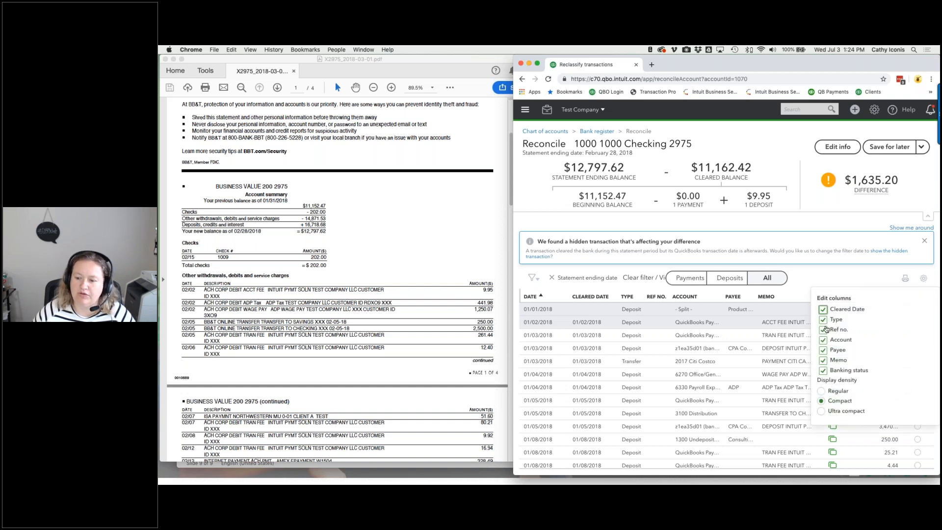
pyautogui.click(822, 330)
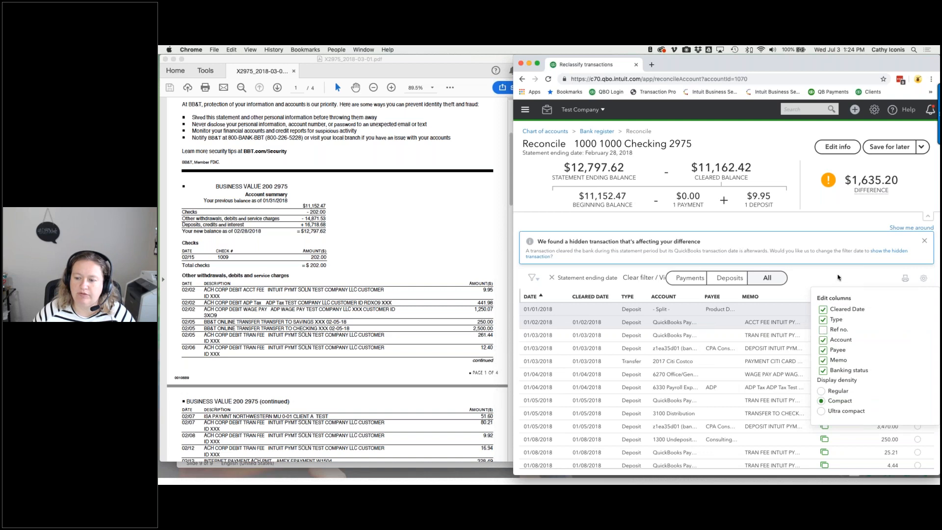
pyautogui.click(839, 278)
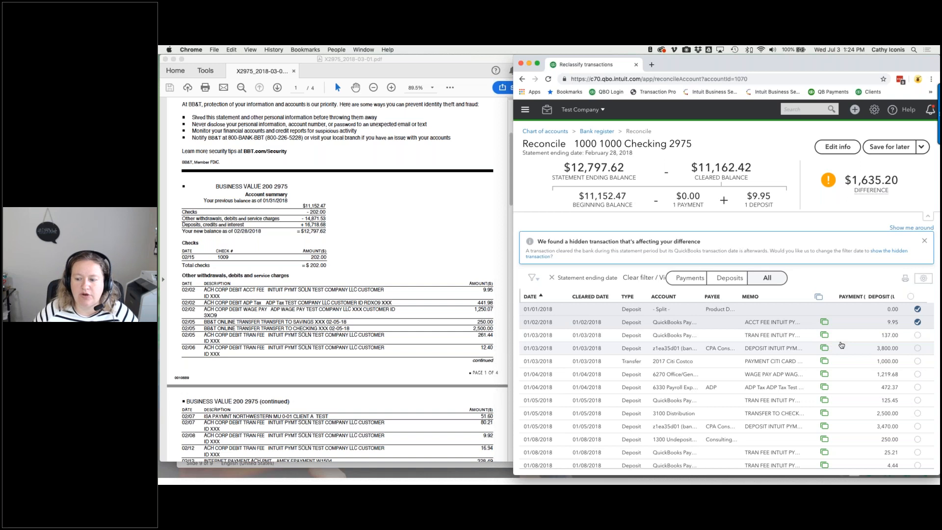
pyautogui.scroll(-5, 903, 354)
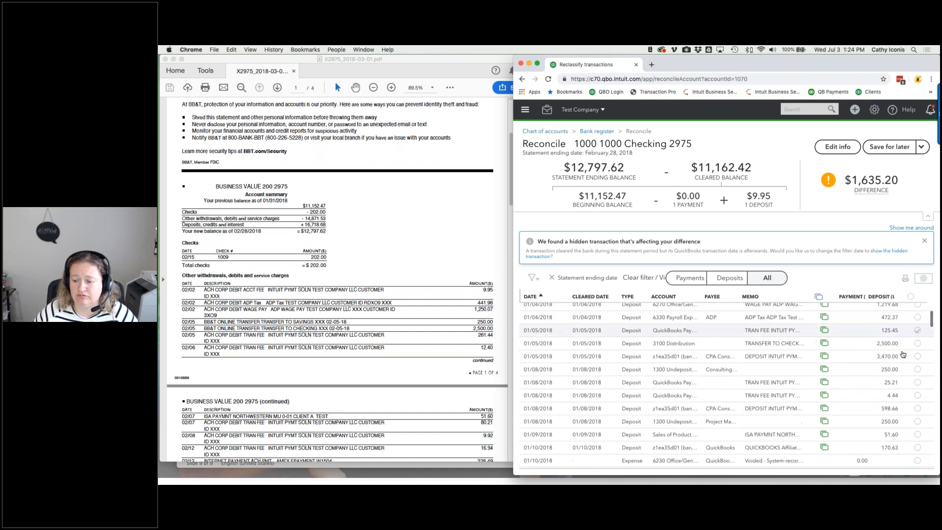
pyautogui.scroll(-5, 903, 354)
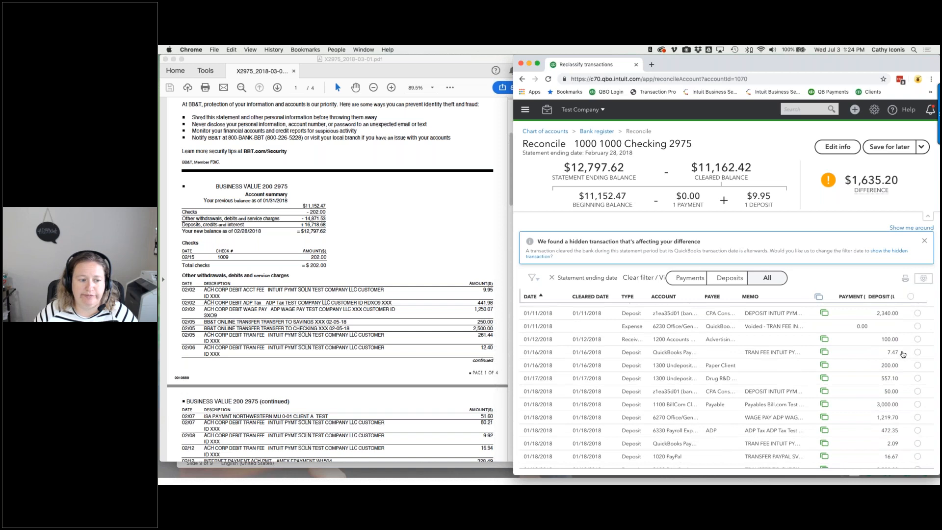
pyautogui.scroll(10, 903, 354)
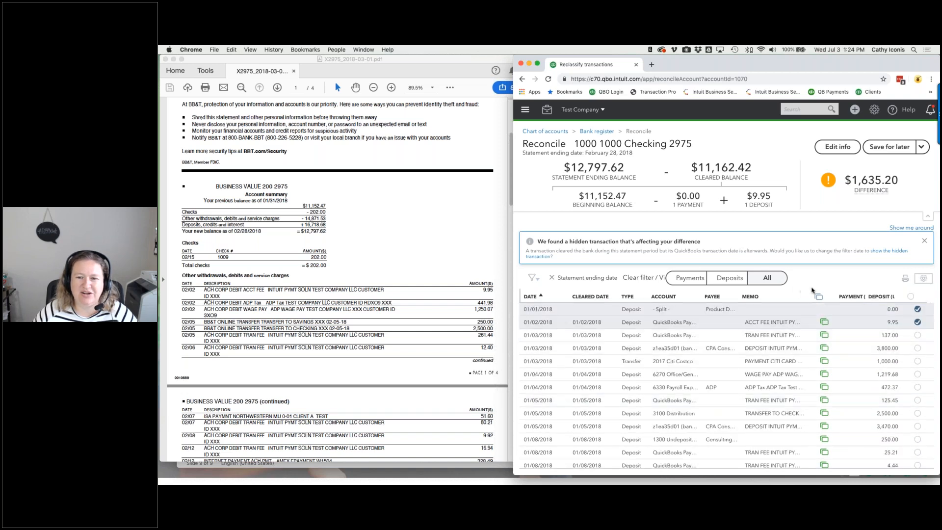
# - Remove the cleared mark from every transaction in the reconcile list
pyautogui.click(908, 296)
pyautogui.scroll(-5, 851, 350)
pyautogui.scroll(-5, 851, 350)
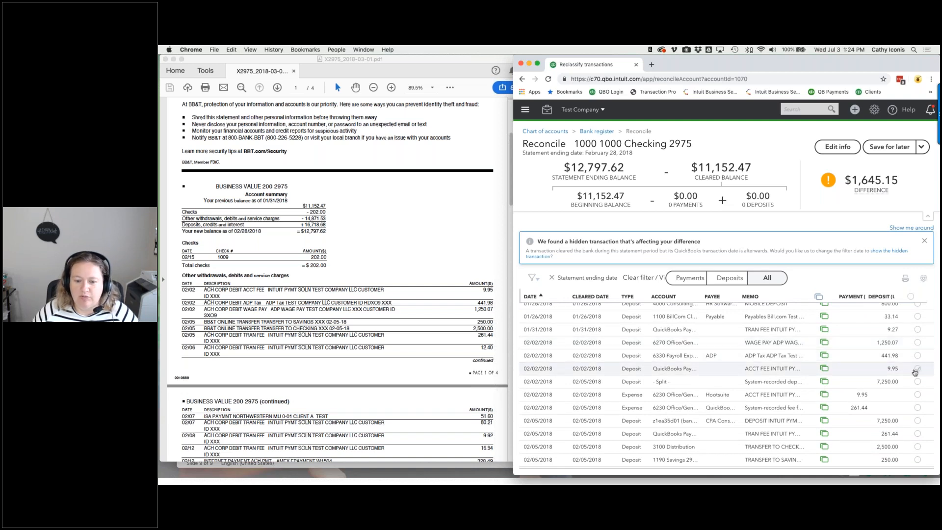
# - Mark the 9.95, 441.98, 1,250.07, 250.00, 2,500.00 and 261.44 items cleared
pyautogui.click(916, 369)
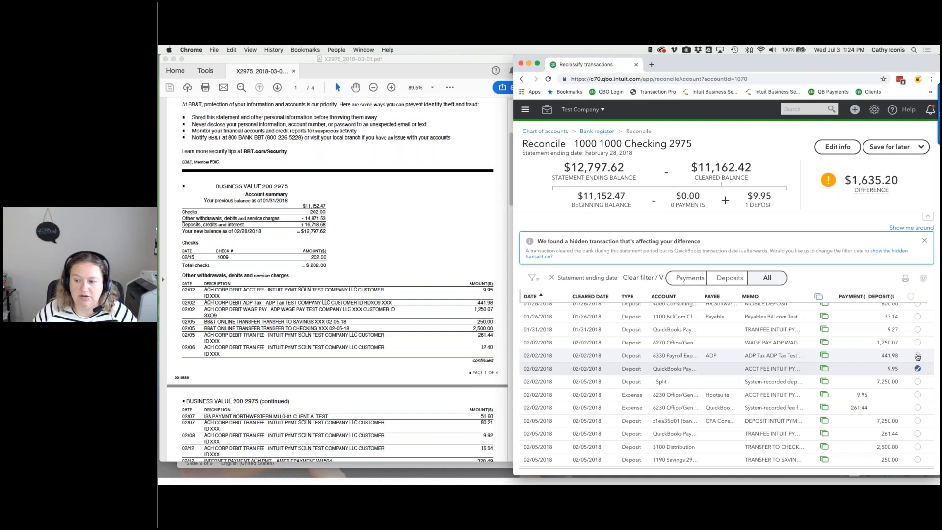
pyautogui.click(917, 356)
pyautogui.click(917, 342)
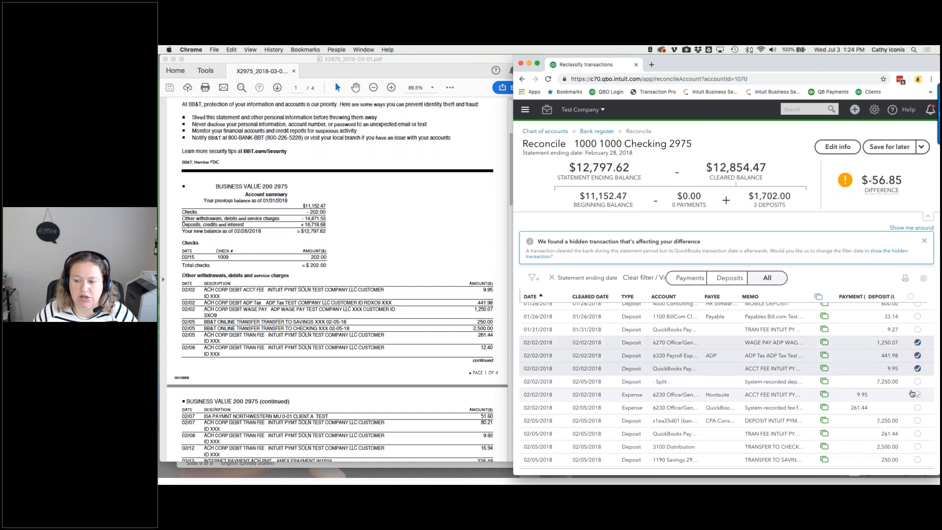
pyautogui.click(917, 460)
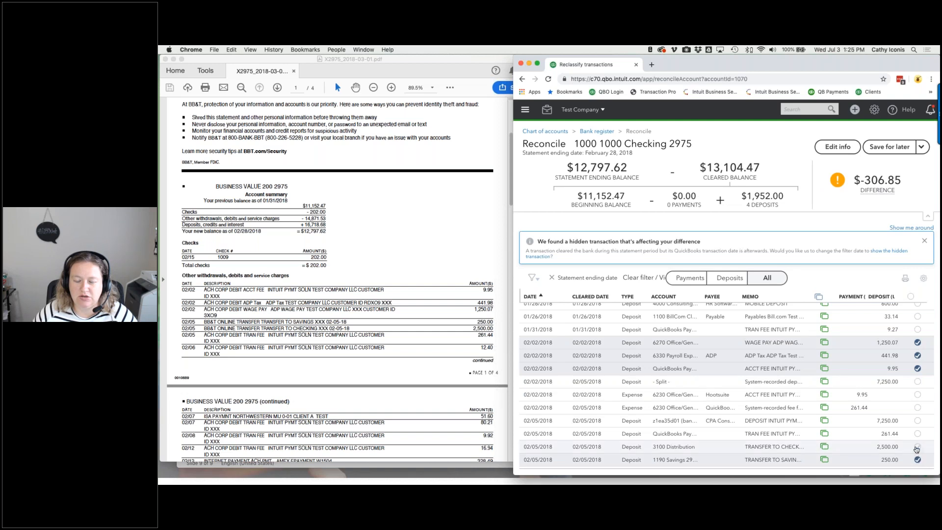
pyautogui.click(916, 447)
pyautogui.click(917, 408)
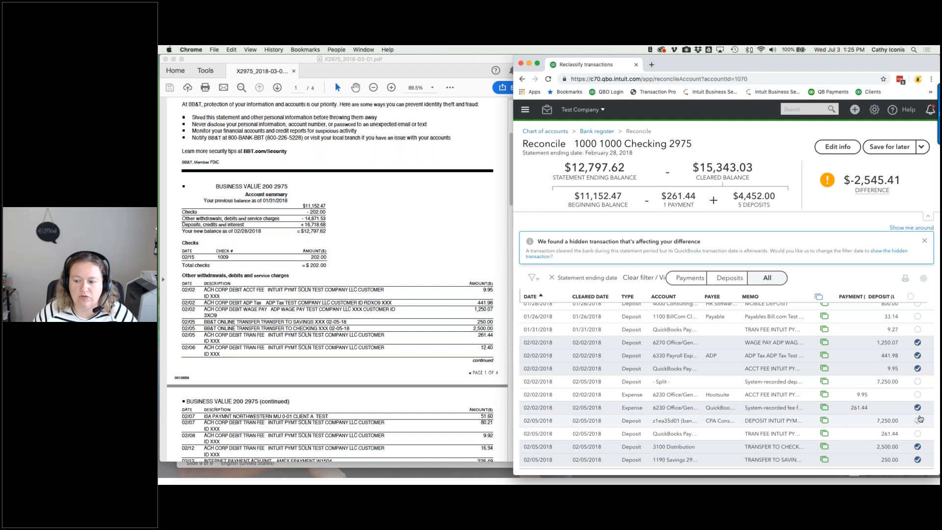
# - Mark the 12.40 fee and the 02/07 51.60 and 80.21 deposits cleared
pyautogui.scroll(-3, 919, 418)
pyautogui.click(917, 407)
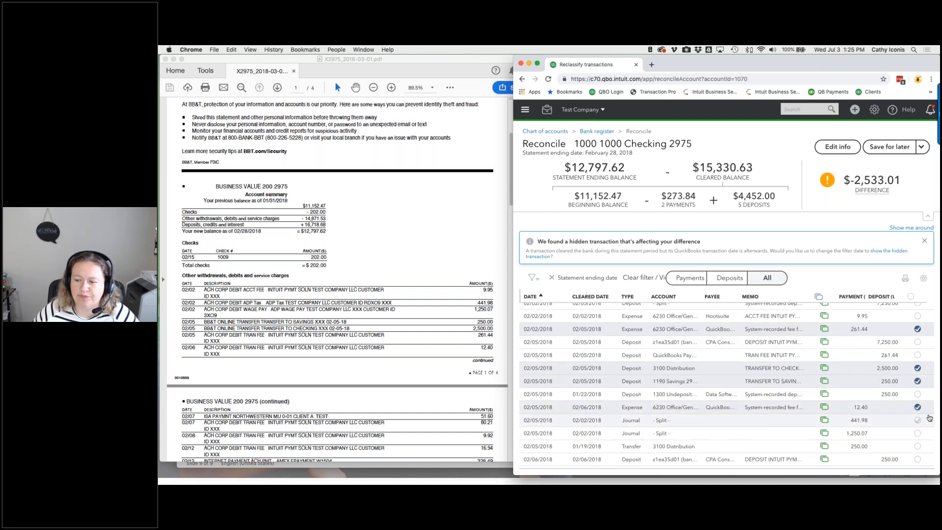
pyautogui.scroll(-3, 929, 418)
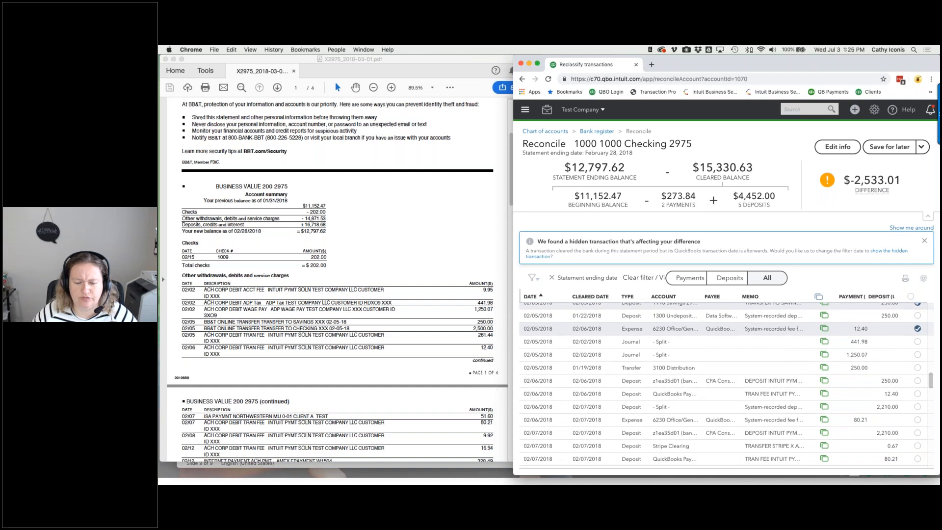
pyautogui.scroll(5, 726, 385)
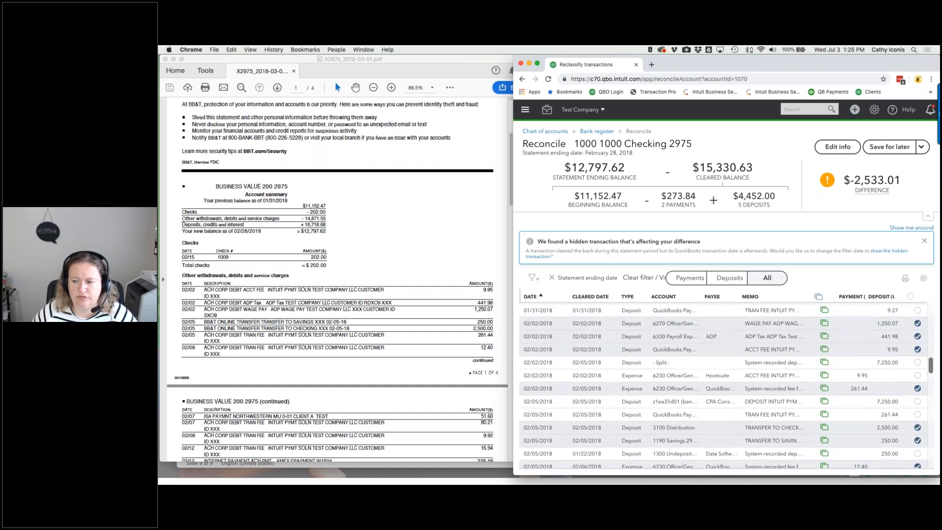
pyautogui.scroll(-4, 724, 386)
pyautogui.scroll(-2, 724, 386)
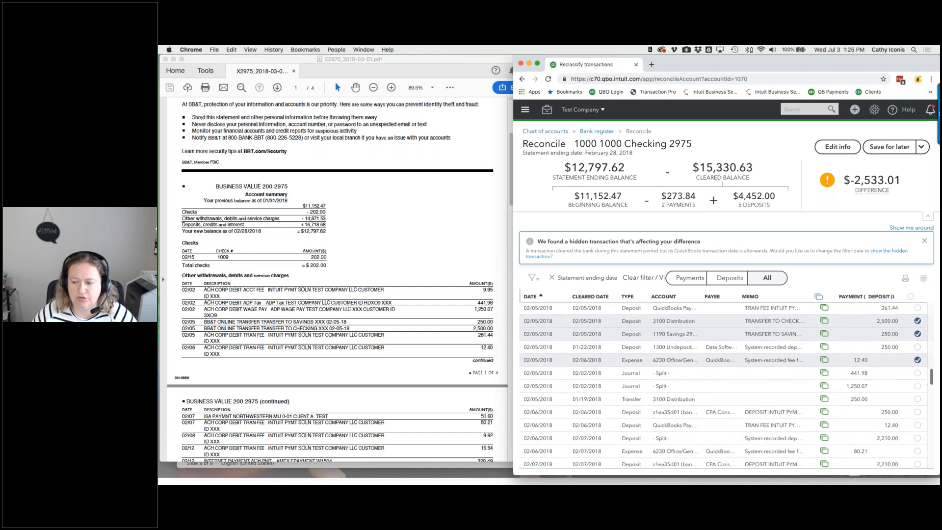
pyautogui.scroll(-3, 921, 443)
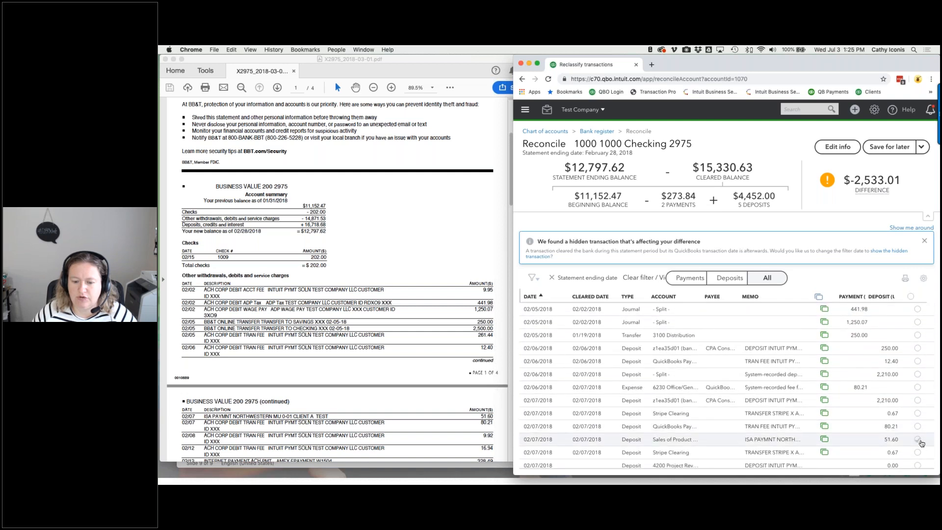
pyautogui.click(917, 439)
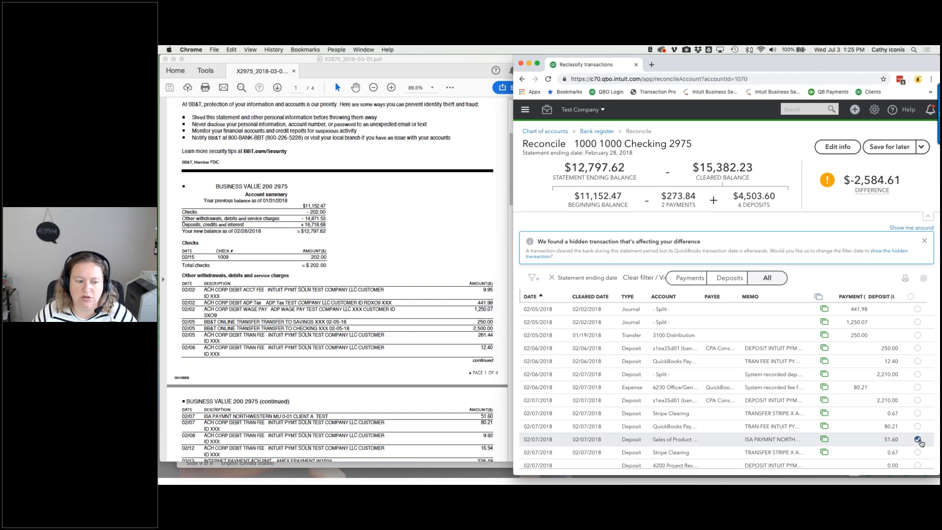
pyautogui.click(917, 426)
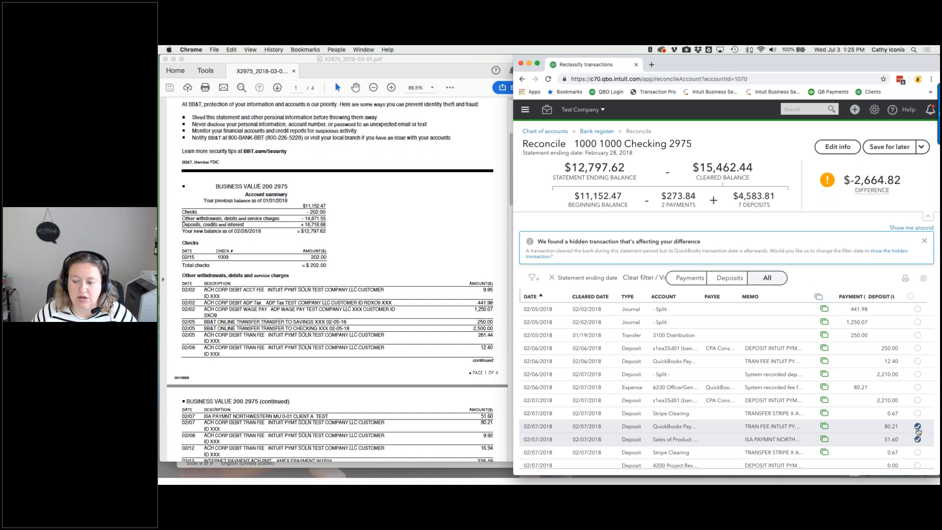
pyautogui.scroll(3, 918, 431)
# - Untick the 80.21 and 51.60 deposits, leaving the 9.92 expense uncleared
pyautogui.scroll(2, 918, 431)
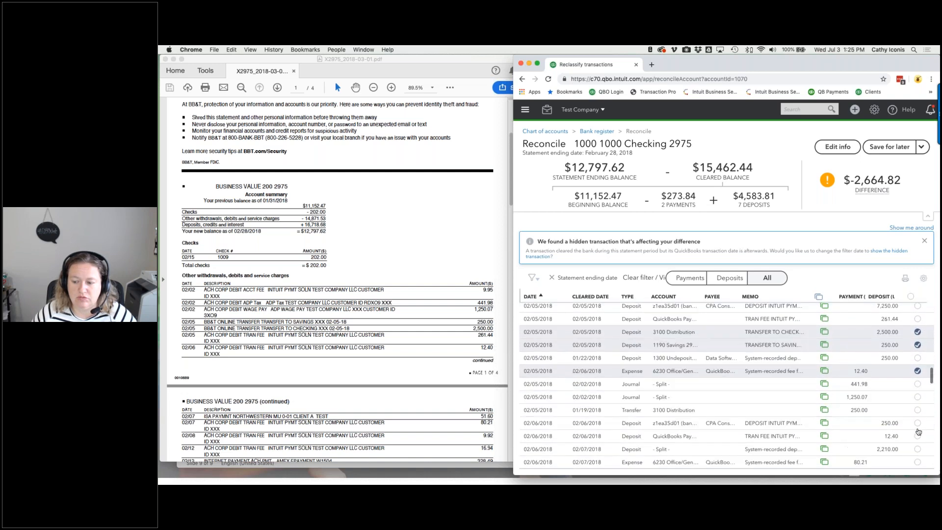
pyautogui.scroll(-6, 918, 432)
pyautogui.click(917, 431)
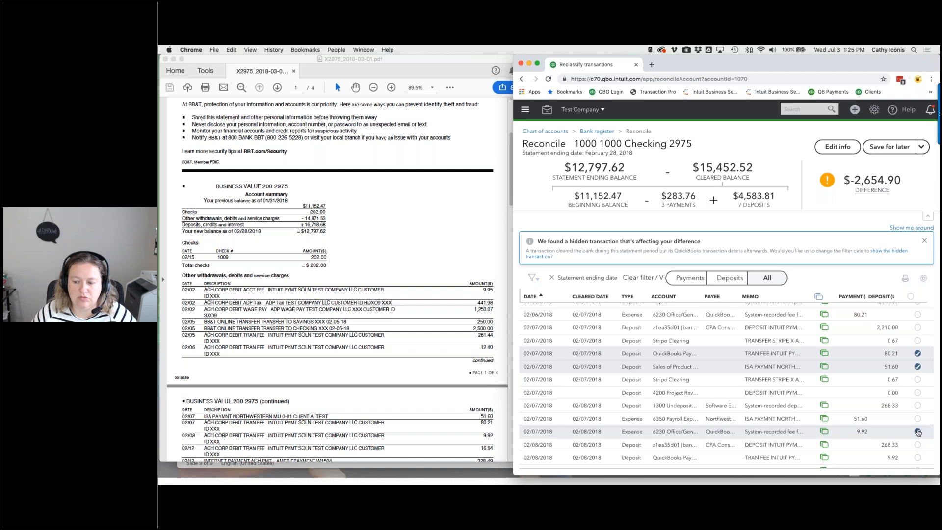
pyautogui.click(918, 432)
pyautogui.click(917, 353)
pyautogui.click(918, 367)
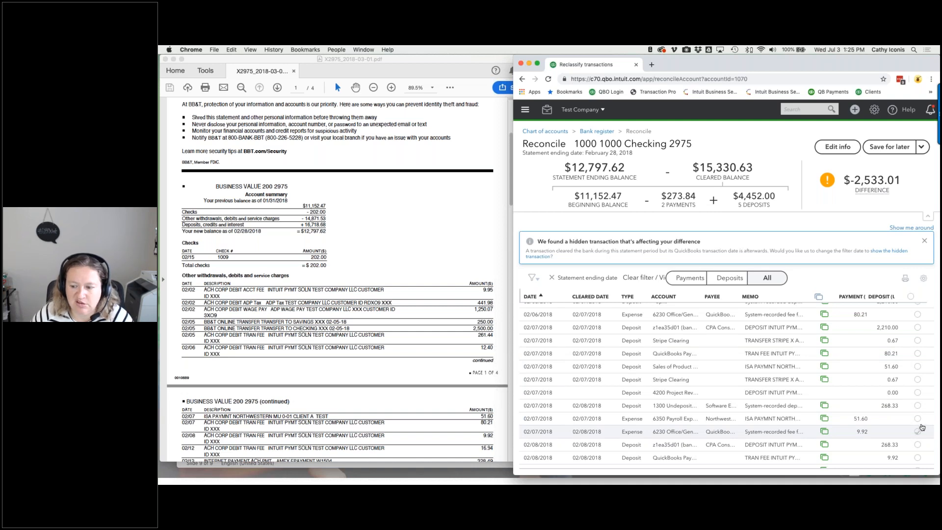
# - Mark the 51.60, 80.21, 9.92 and 16.94 expenses and 328.49 Amex payment cleared
pyautogui.click(918, 418)
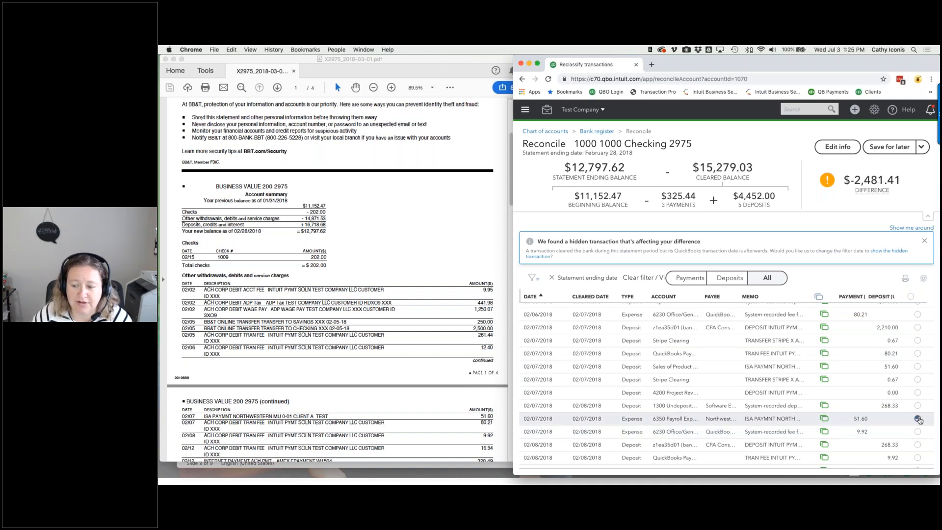
pyautogui.scroll(-5, 920, 420)
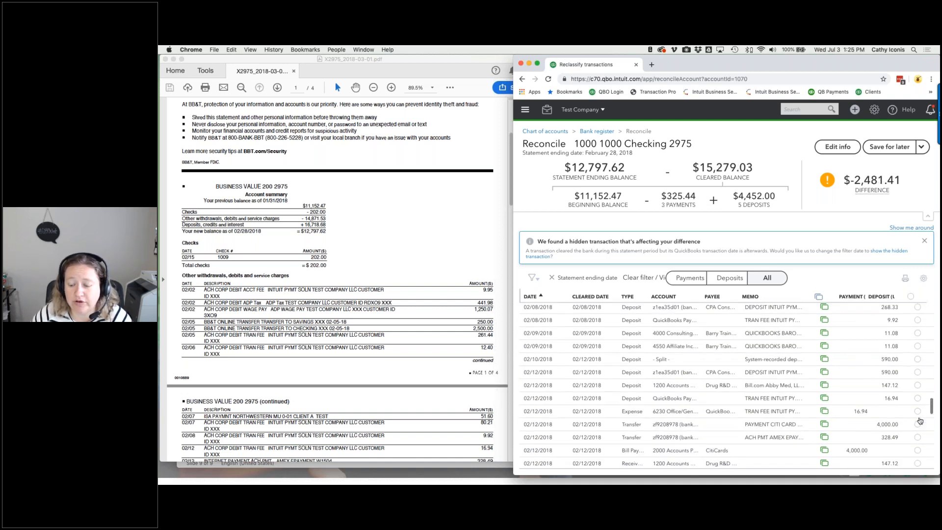
pyautogui.scroll(5, 919, 420)
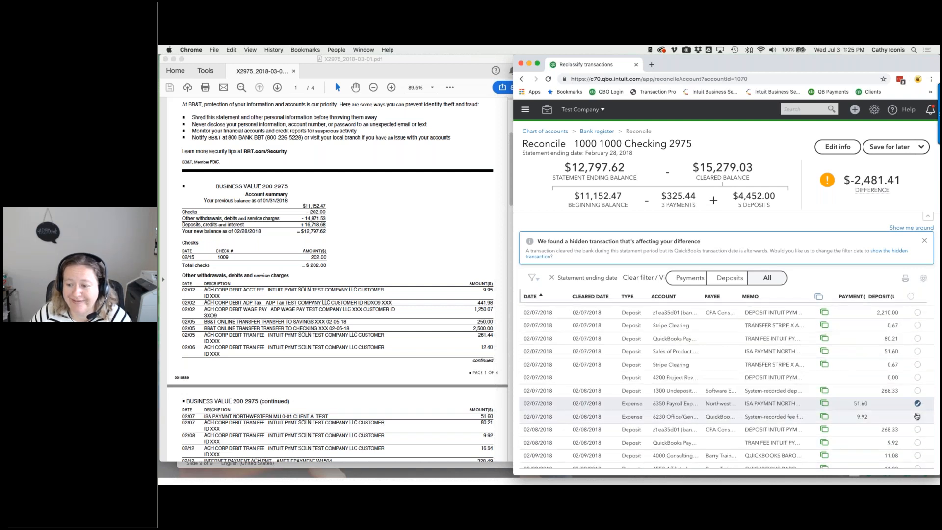
pyautogui.click(917, 371)
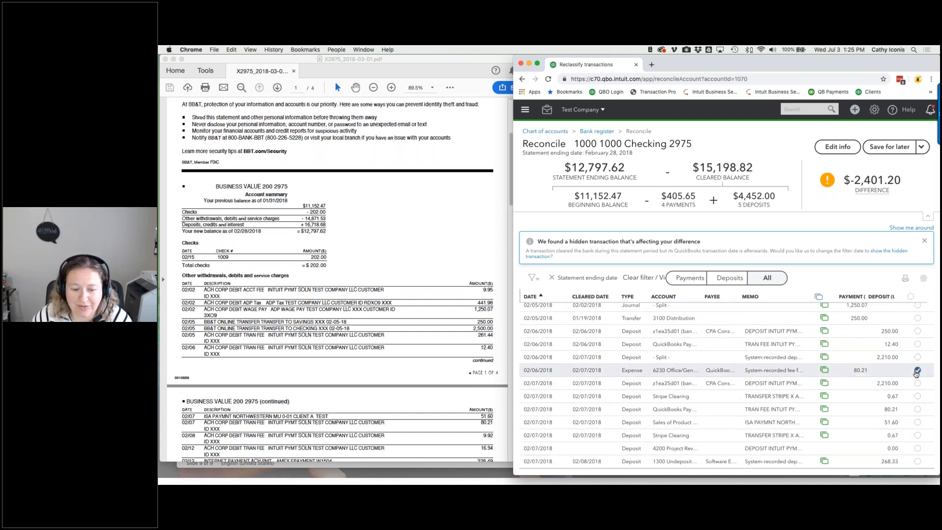
pyautogui.scroll(-3, 915, 372)
pyautogui.click(917, 364)
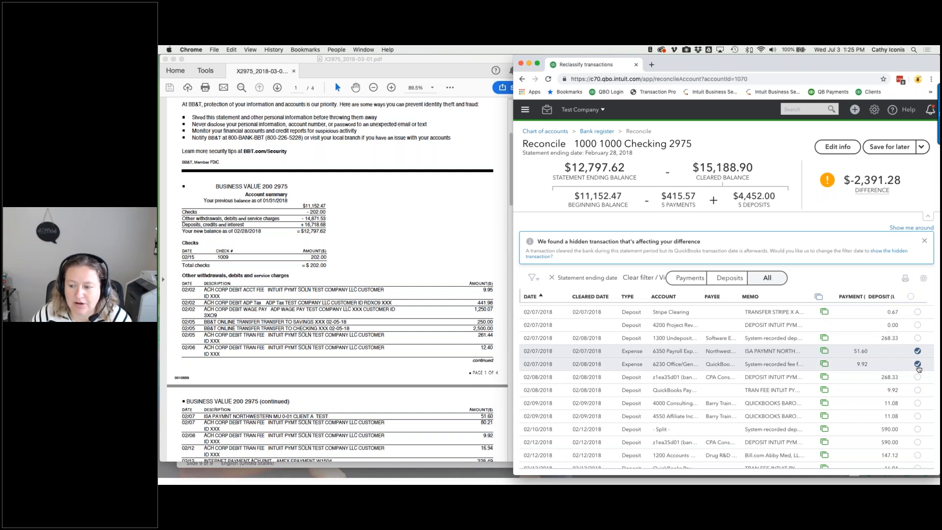
pyautogui.scroll(-3, 919, 368)
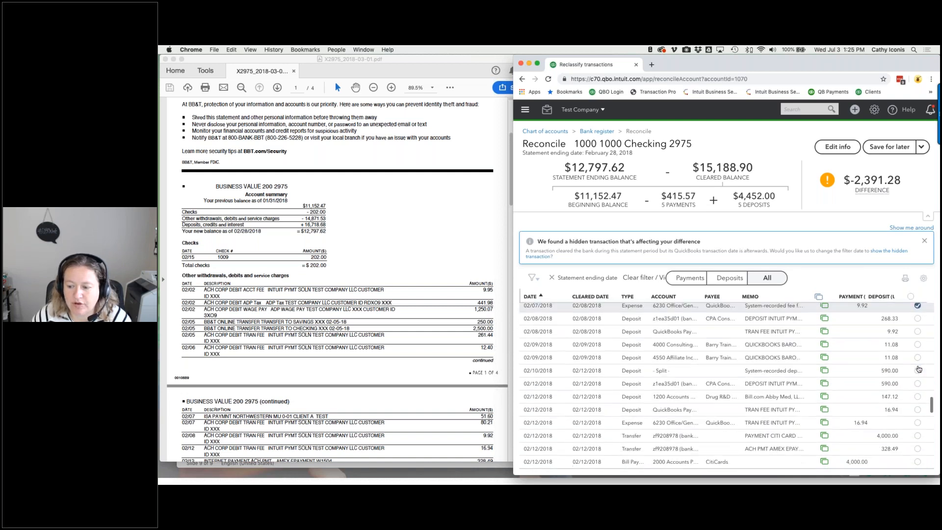
pyautogui.scroll(-1, 919, 368)
pyautogui.click(918, 362)
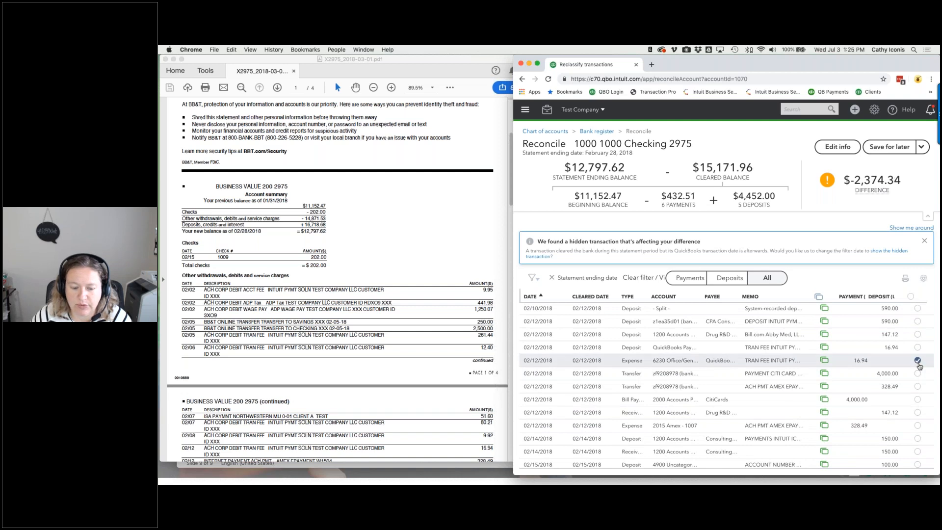
pyautogui.click(917, 426)
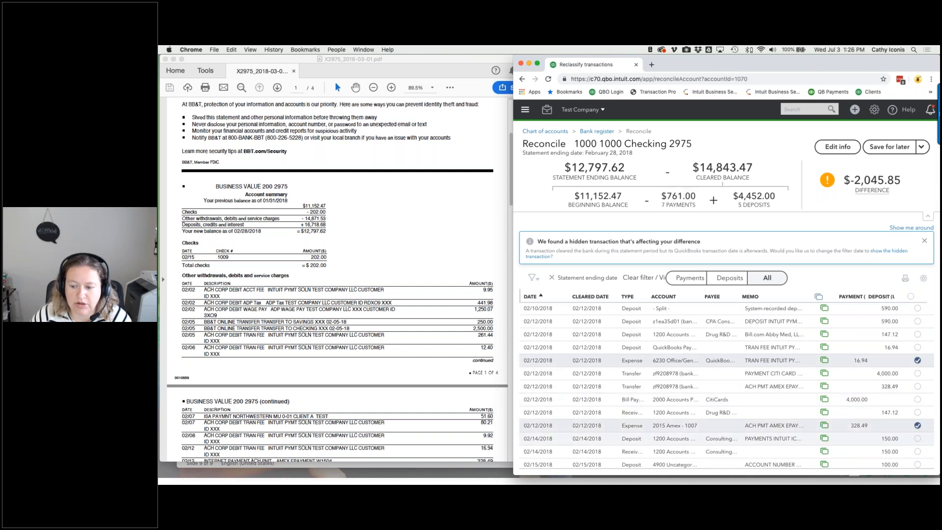
# - Mark the 4,000.00 CitiCards bill payment, 02/15 100.00 expense and 02/16 9.27 fee cleared
pyautogui.scroll(-3, 407, 411)
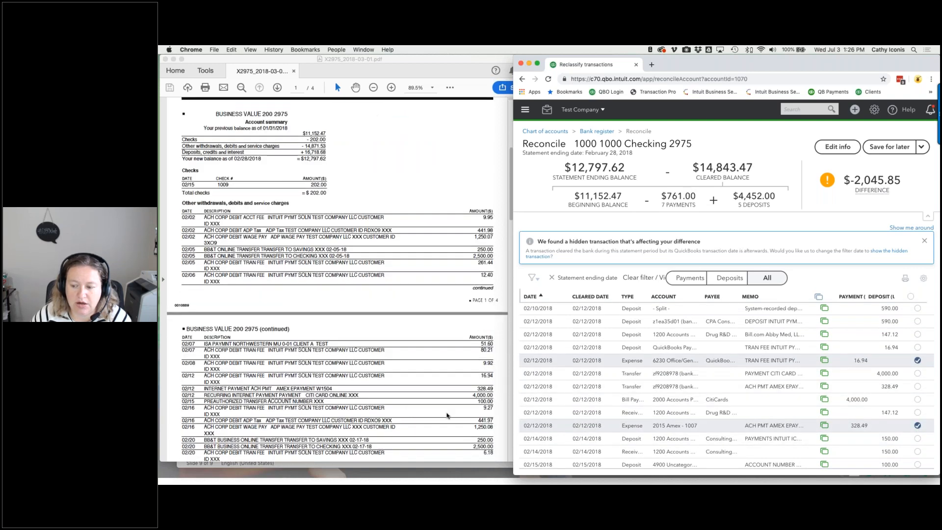
pyautogui.click(917, 400)
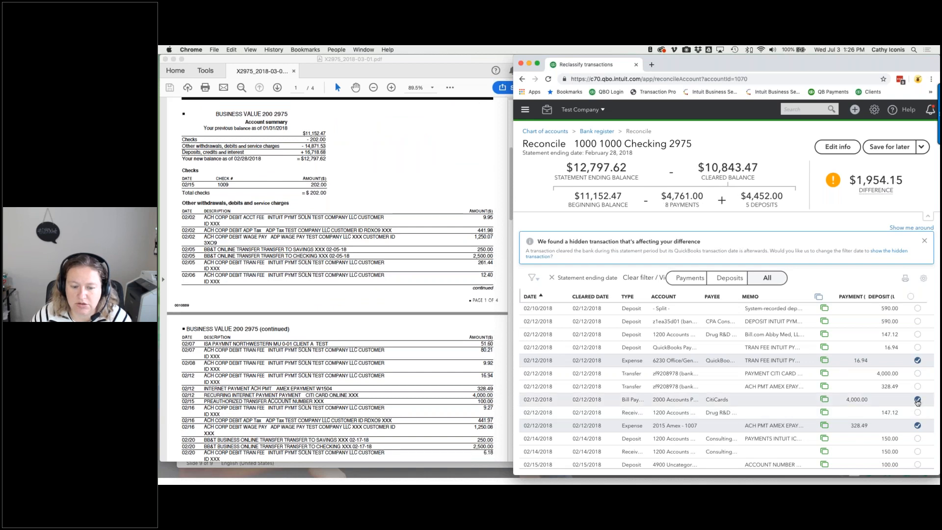
pyautogui.scroll(-4, 918, 400)
pyautogui.click(919, 420)
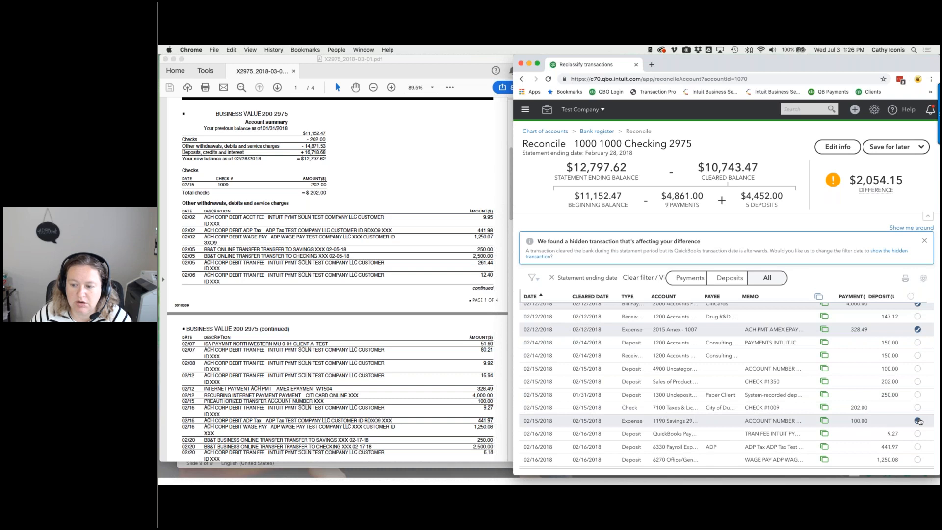
pyautogui.scroll(-4, 919, 419)
pyautogui.click(918, 407)
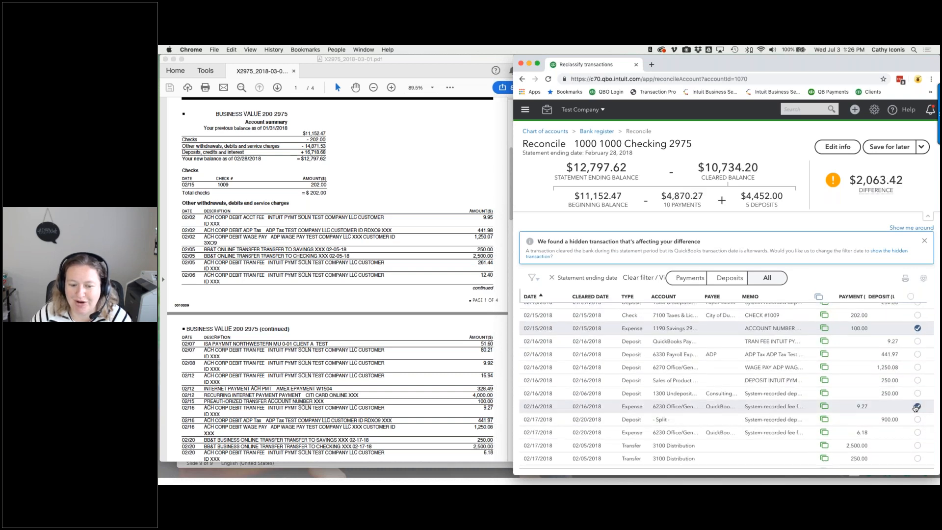
# - Mark the 441.97 and 1,250.08 journals, 250.00 and 2,500.00 transfers, and 6.18 fee cleared
pyautogui.scroll(-5, 916, 414)
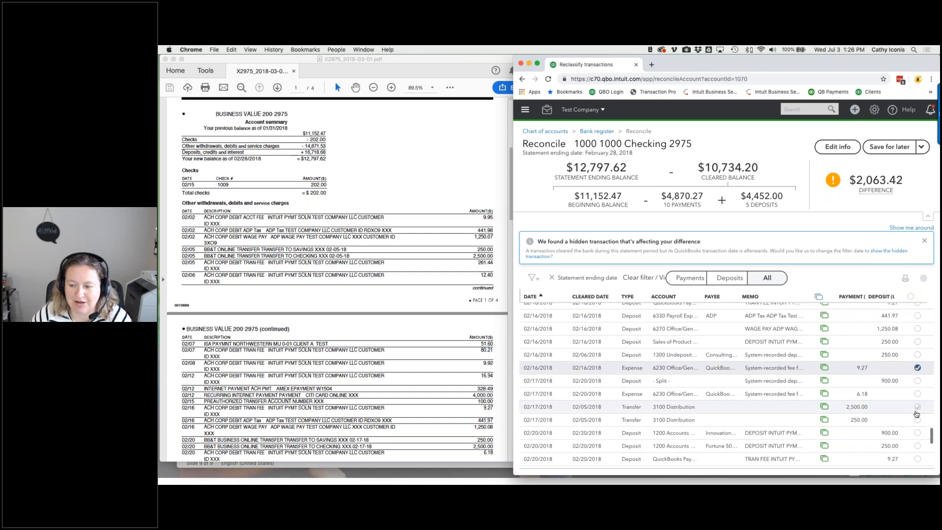
pyautogui.scroll(-1, 916, 413)
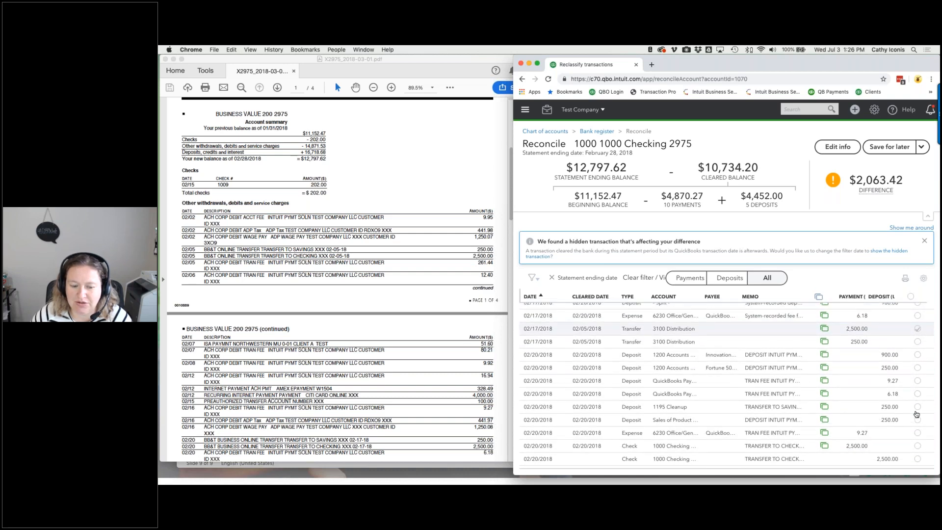
pyautogui.scroll(4, 916, 414)
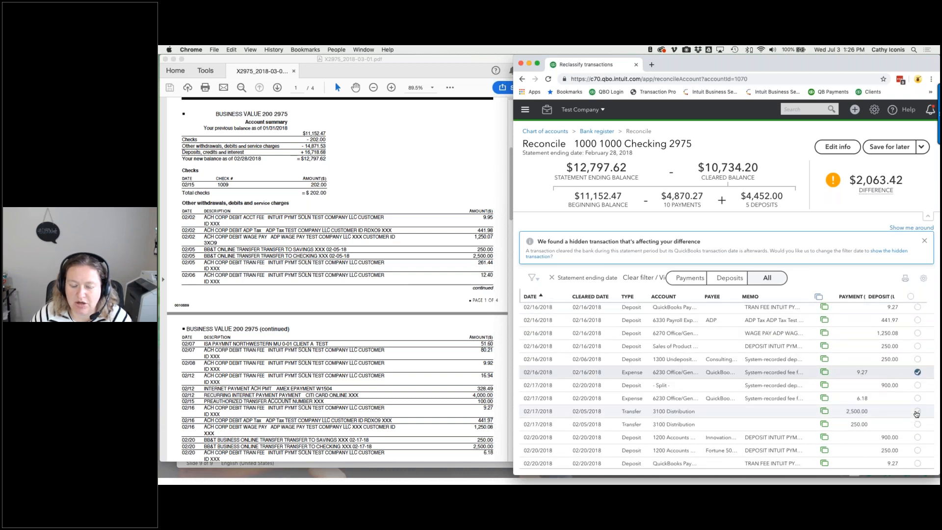
pyautogui.scroll(-3, 917, 414)
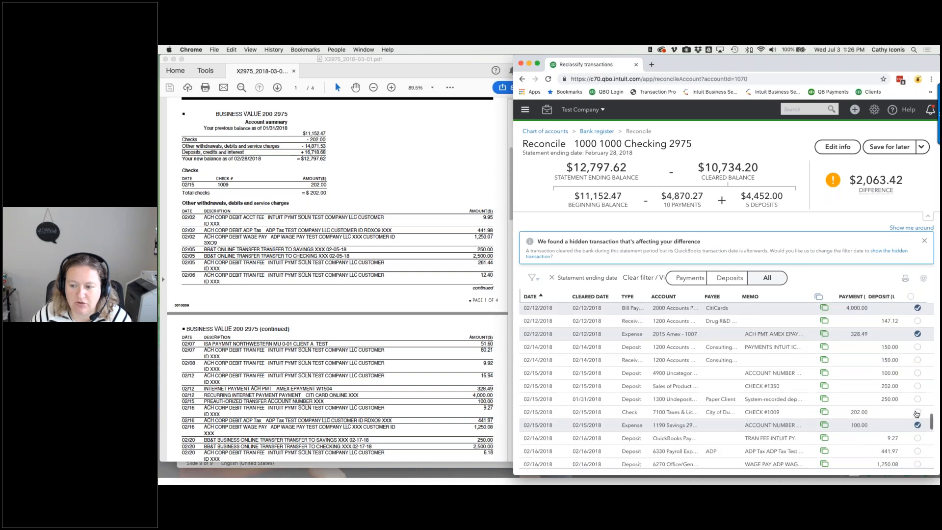
pyautogui.scroll(-7, 916, 413)
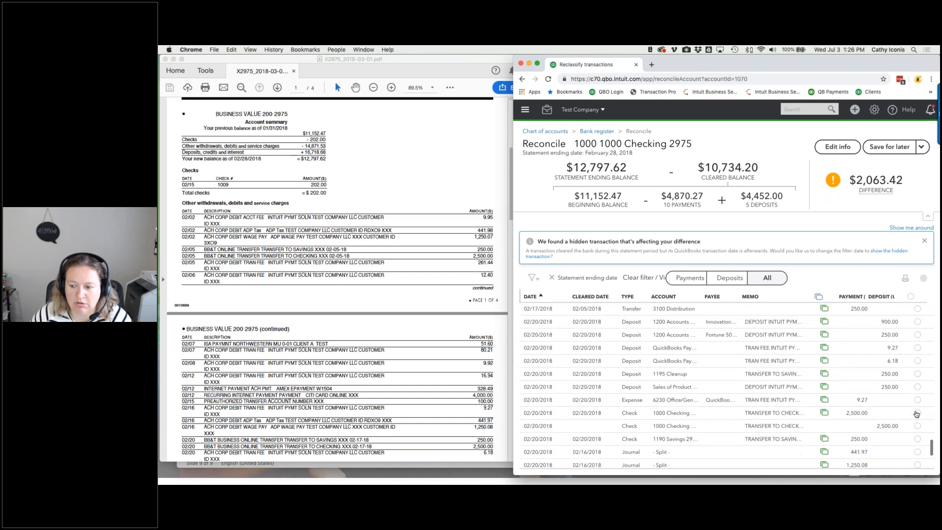
pyautogui.click(917, 422)
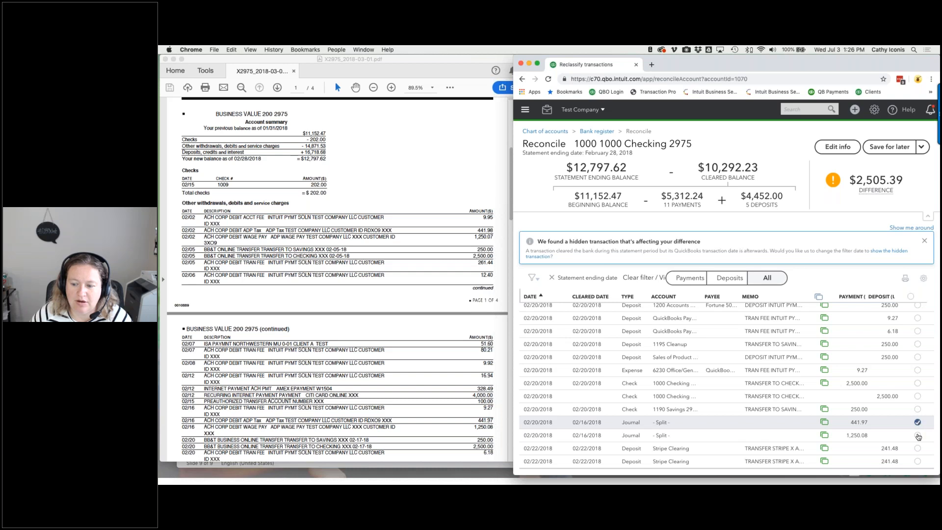
pyautogui.click(917, 435)
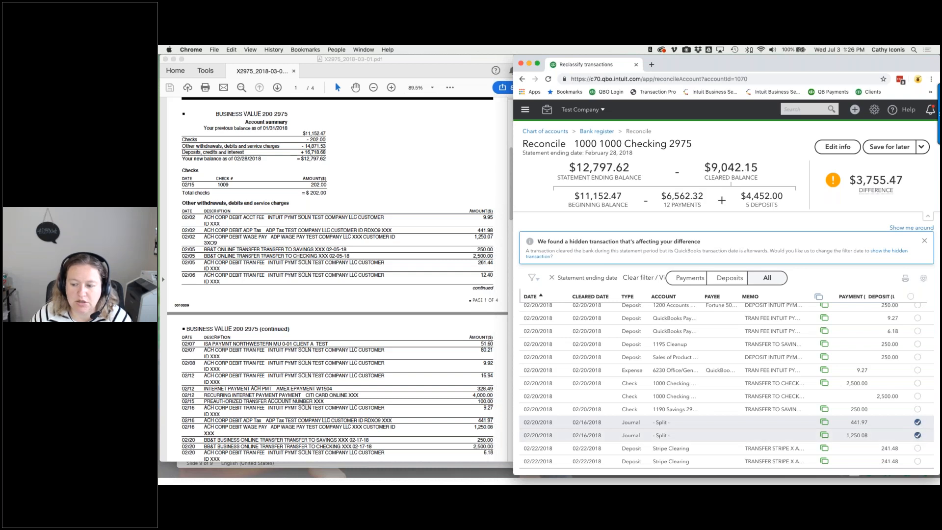
pyautogui.click(918, 409)
pyautogui.click(917, 383)
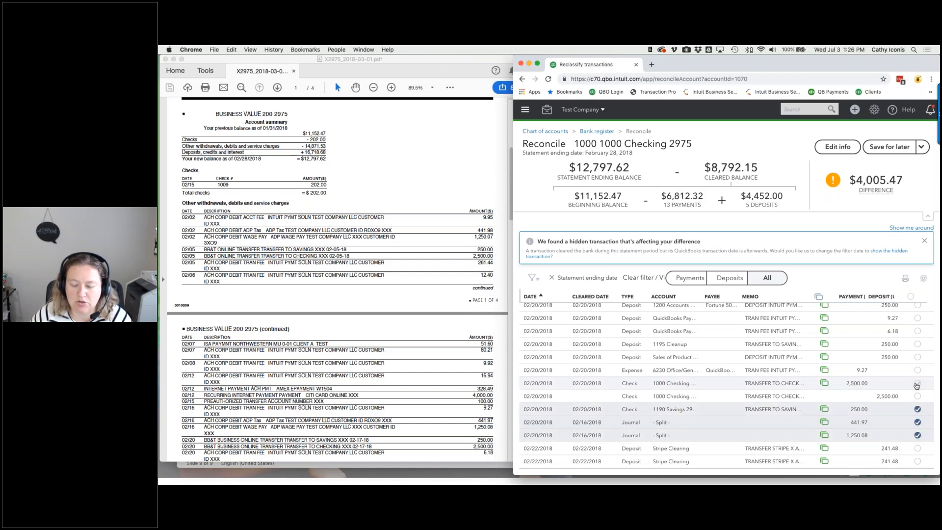
pyautogui.scroll(5, 916, 385)
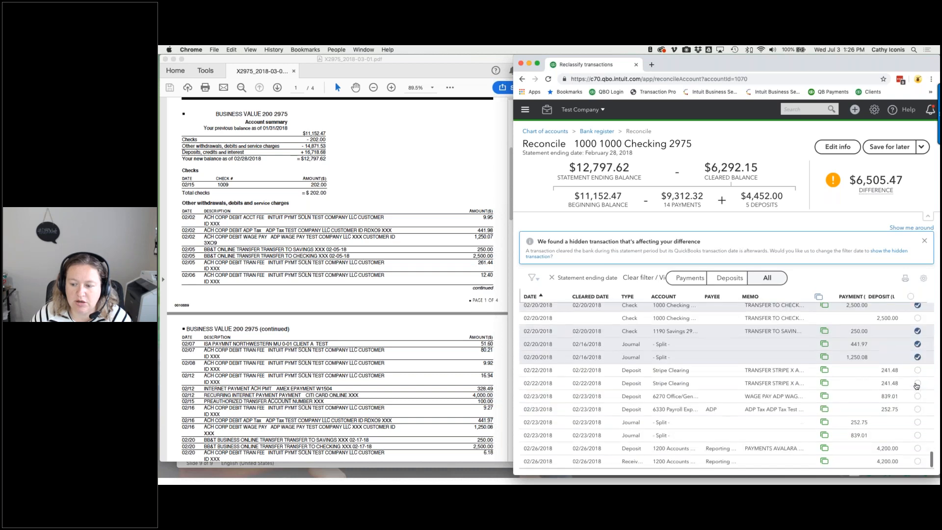
pyautogui.click(918, 358)
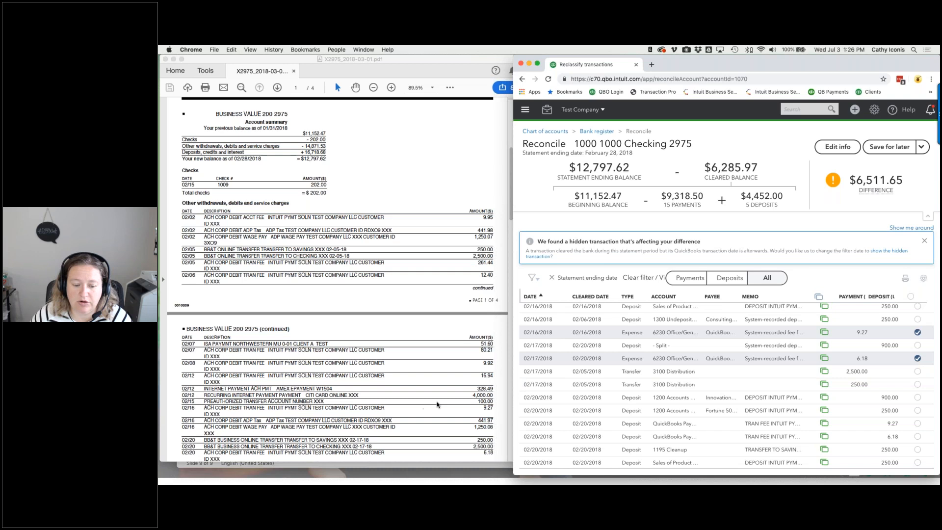
# - Mark the 02/20 9.27 fee and 02/23 252.75 and 839.01 journals cleared, reaching a 7,612.68 difference
pyautogui.scroll(-3, 437, 404)
pyautogui.scroll(-5, 694, 417)
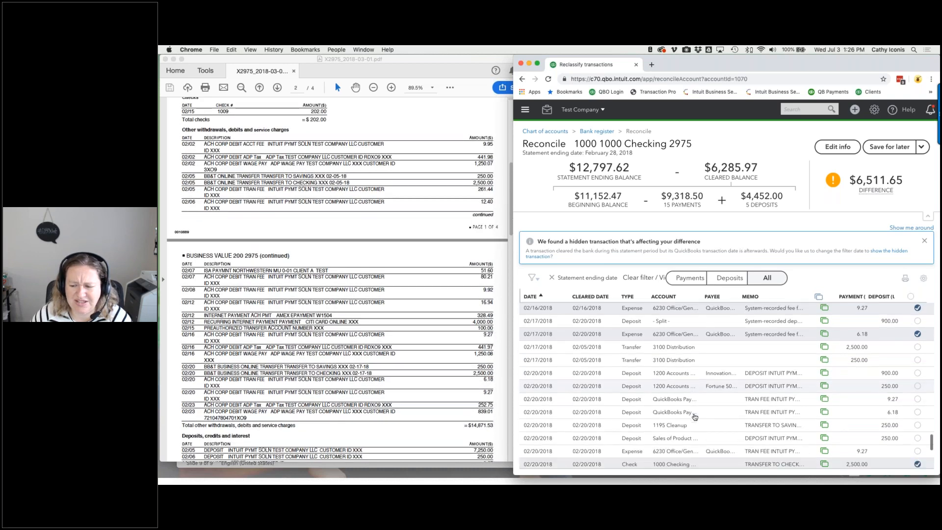
pyautogui.scroll(6, 694, 417)
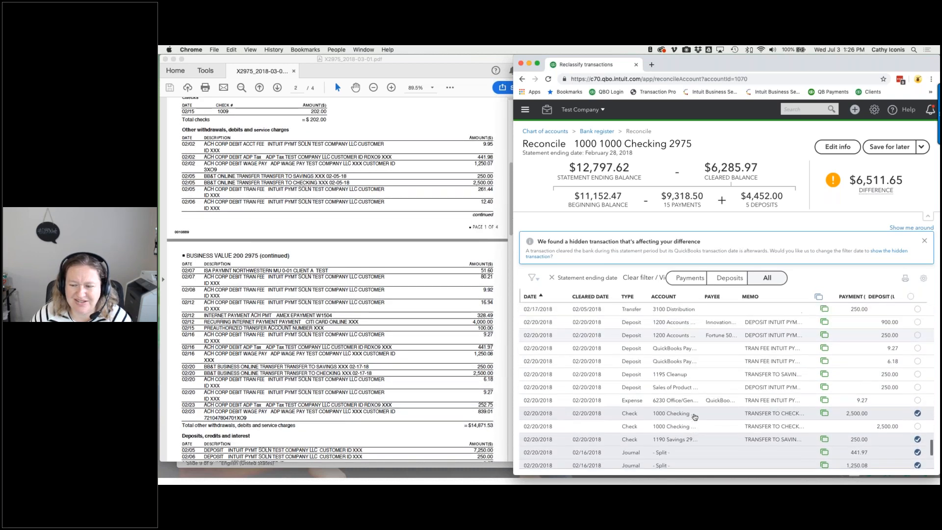
pyautogui.scroll(-1, 694, 417)
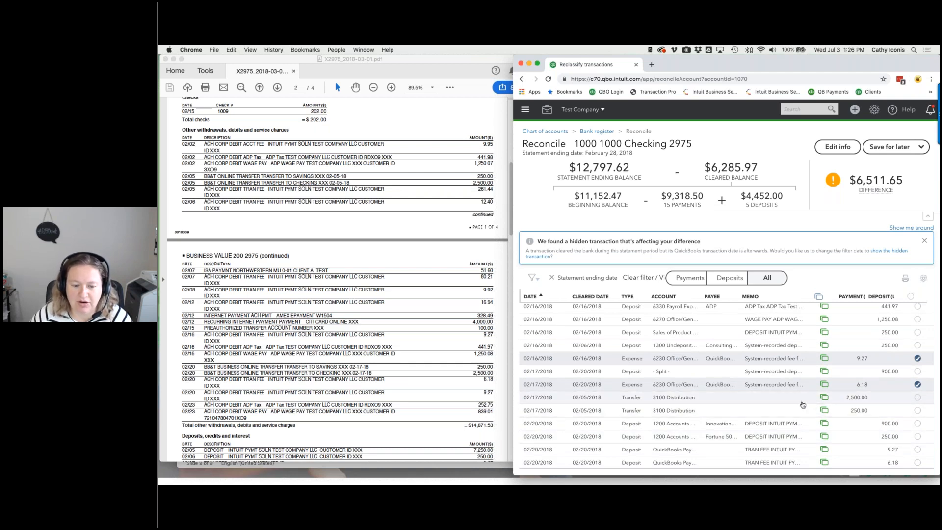
pyautogui.scroll(-4, 803, 404)
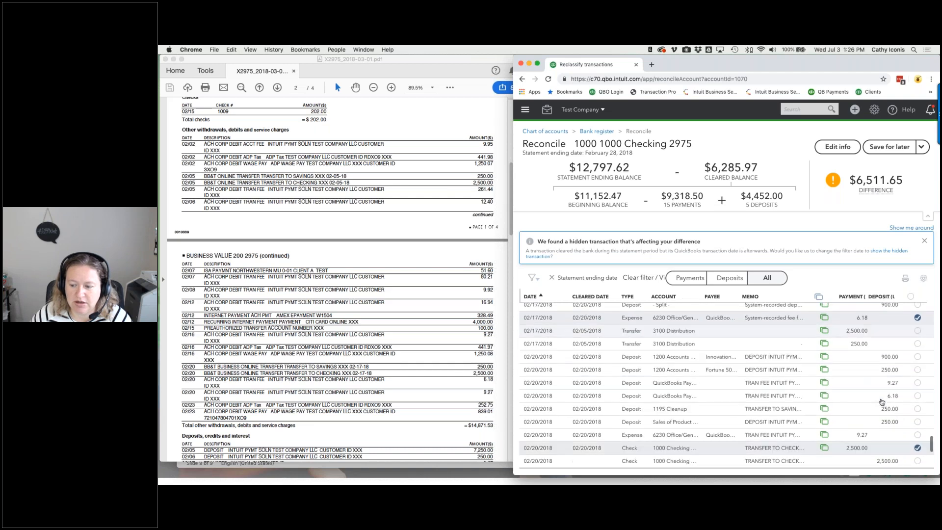
pyautogui.click(916, 407)
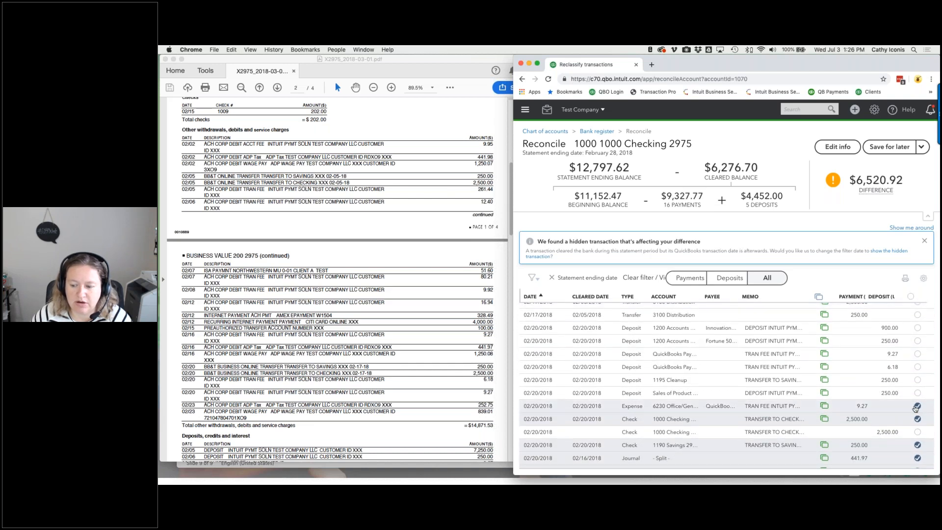
pyautogui.scroll(-4, 916, 422)
pyautogui.click(918, 436)
pyautogui.click(917, 448)
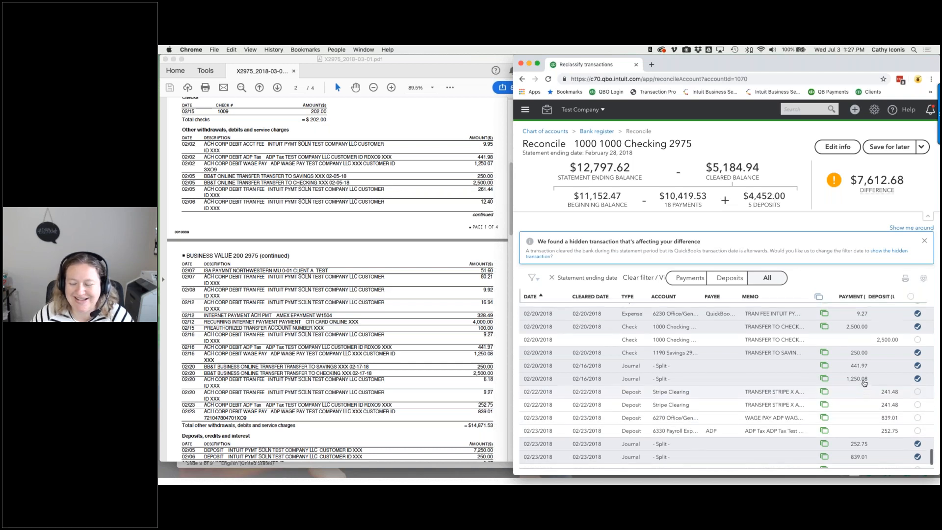
pyautogui.scroll(2, 865, 382)
pyautogui.scroll(5, 864, 382)
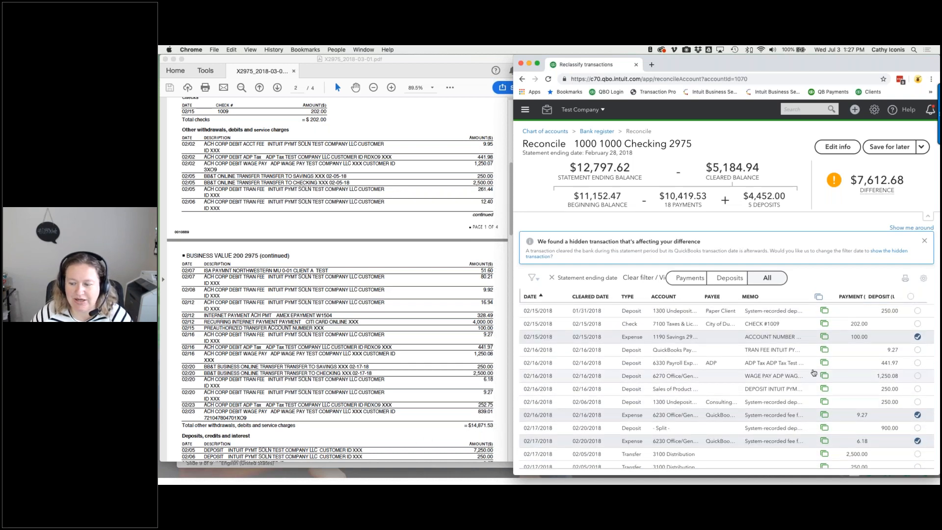
# - Untick the 02/05 2,500.00 and 250.00 transfer deposits, raising the difference to 10,362.68
pyautogui.scroll(3, 869, 357)
pyautogui.scroll(10, 870, 356)
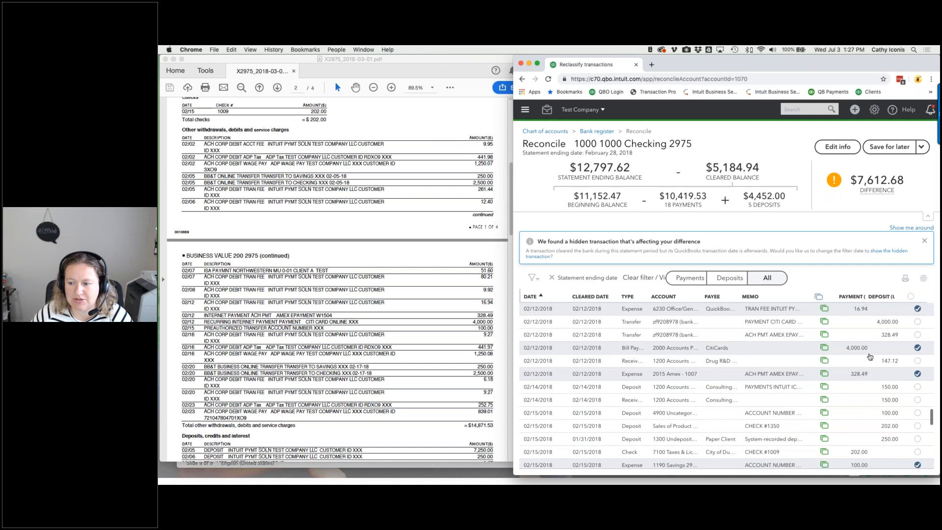
pyautogui.scroll(8, 870, 356)
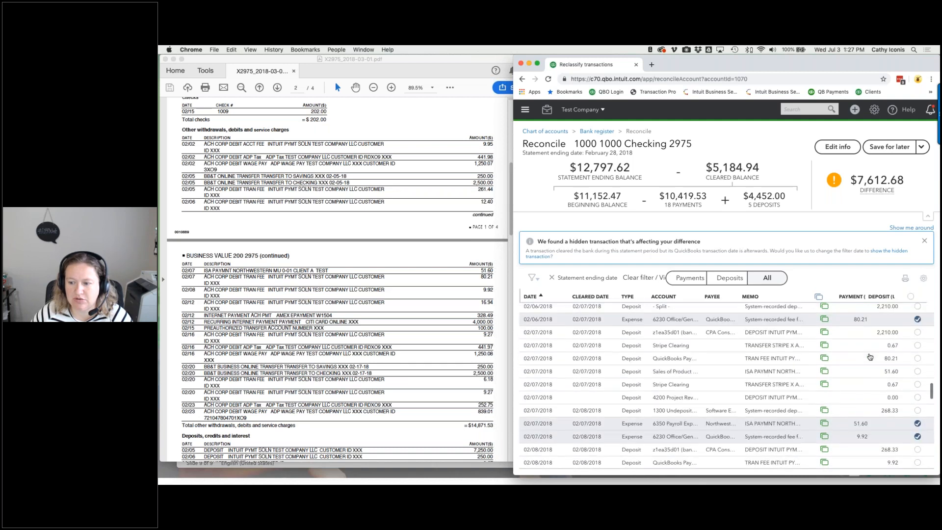
pyautogui.scroll(-2, 870, 356)
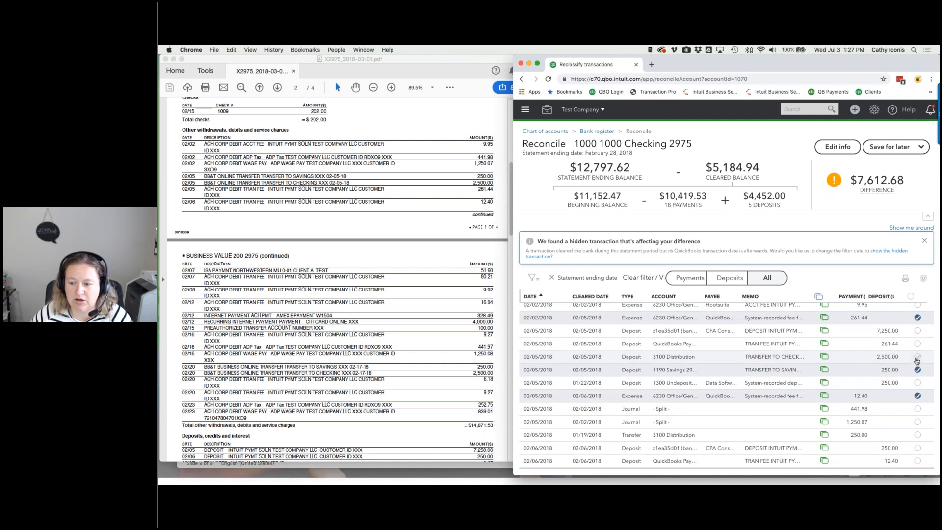
pyautogui.click(916, 357)
pyautogui.click(917, 369)
pyautogui.scroll(-7, 836, 386)
pyautogui.scroll(-10, 837, 387)
pyautogui.scroll(10, 836, 387)
pyautogui.scroll(-5, 836, 387)
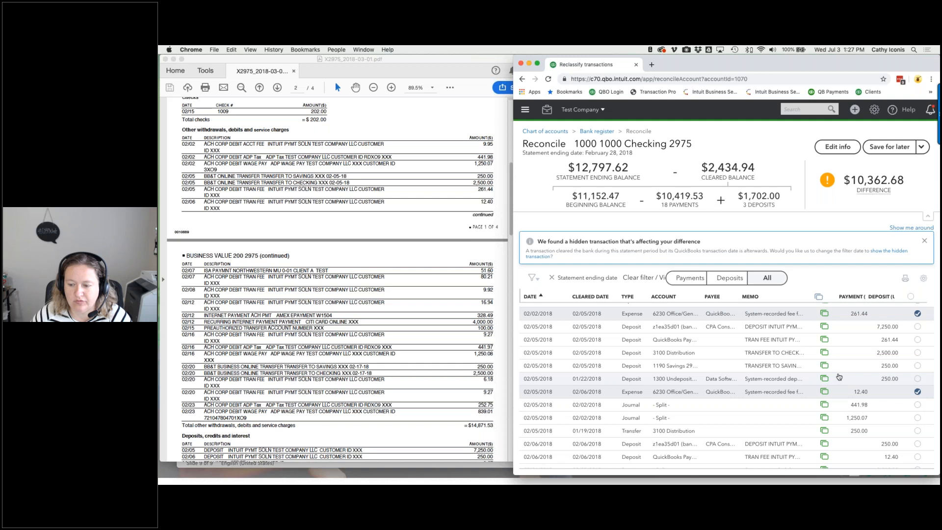
pyautogui.scroll(-1, 839, 376)
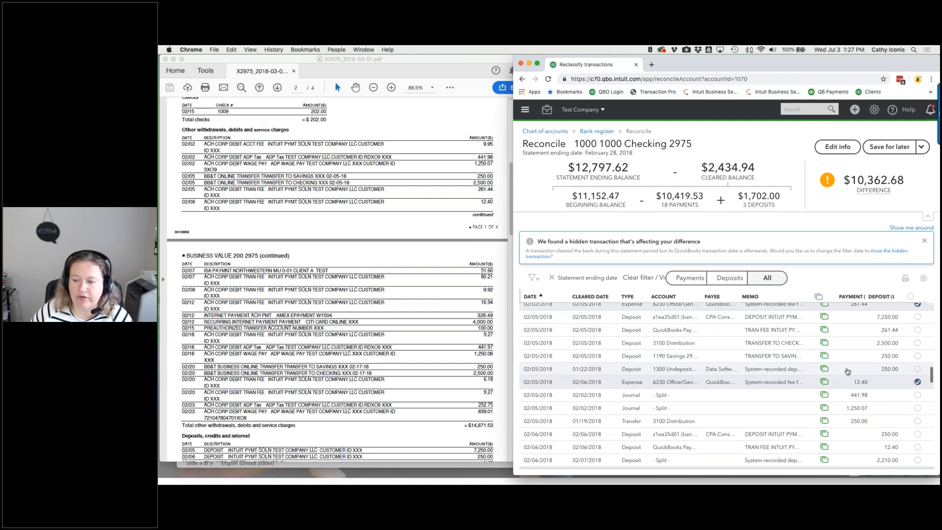
# - Mark the 02/05 250.00 transfer cleared
pyautogui.click(917, 423)
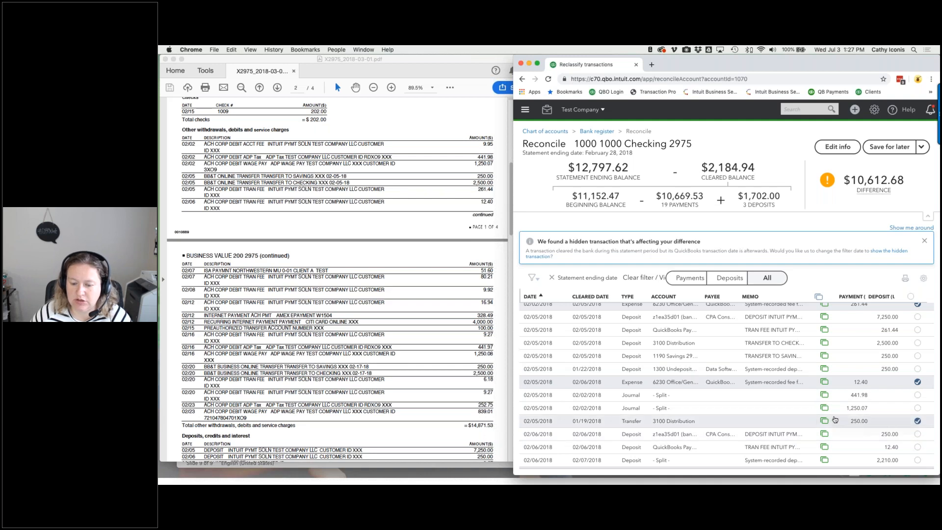
pyautogui.scroll(-5, 837, 418)
pyautogui.scroll(-6, 838, 416)
pyautogui.scroll(-5, 839, 416)
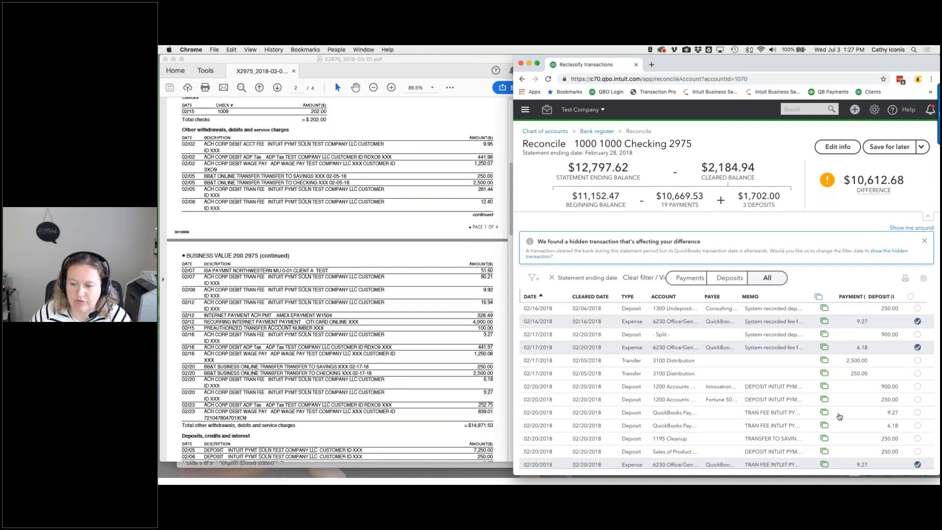
pyautogui.scroll(-1, 591, 367)
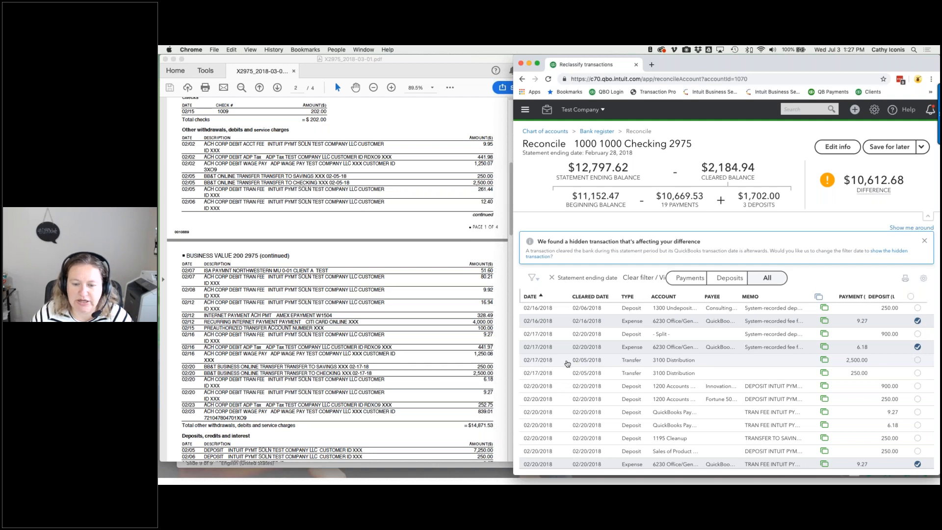
# - Mark the 02/17 2,500.00 and 250.00 transfers cleared and open the 2,500.00 transfer for editing
pyautogui.click(917, 360)
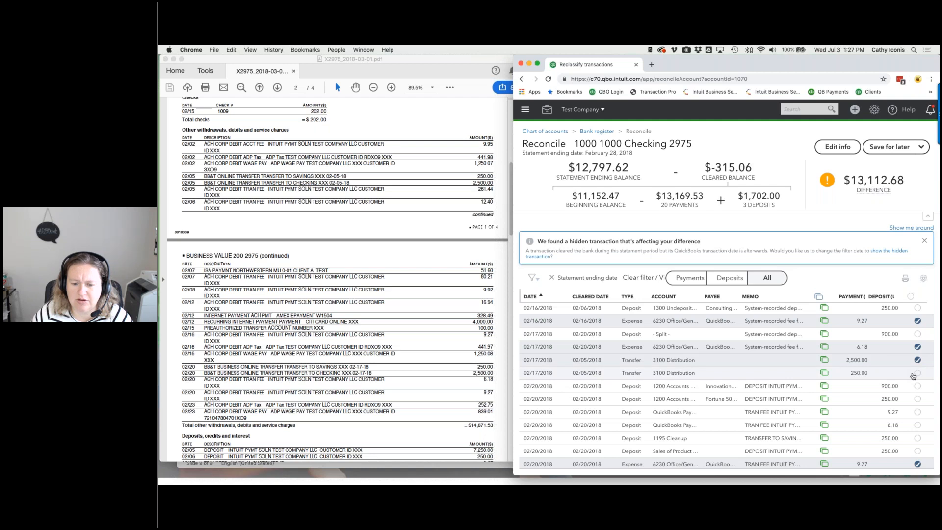
pyautogui.click(916, 373)
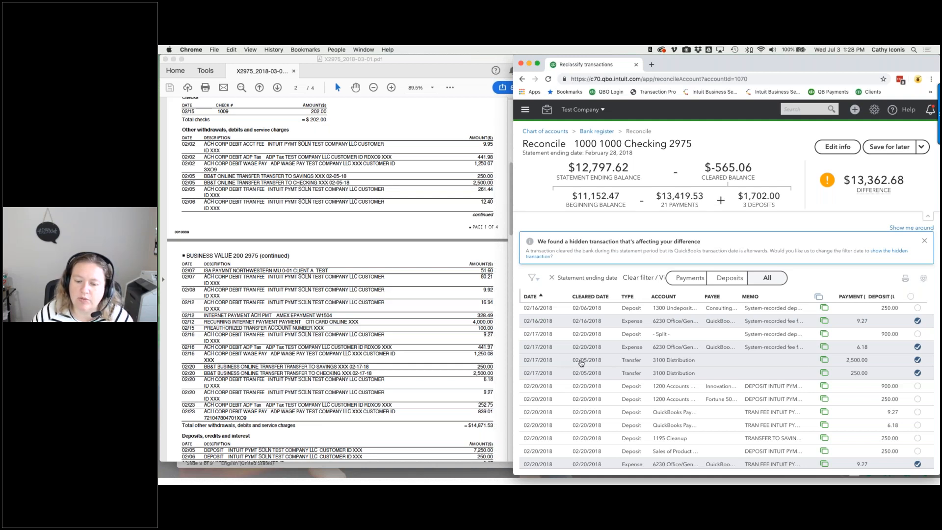
pyautogui.click(581, 363)
pyautogui.click(831, 389)
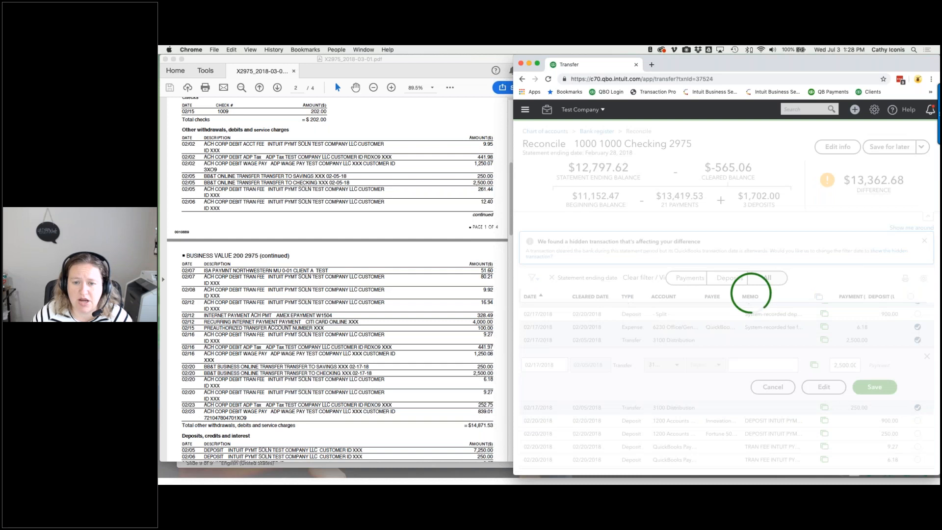
# - Unmatch the 02/17 2,500.00 transfer from its bank entry and save it
pyautogui.click(550, 137)
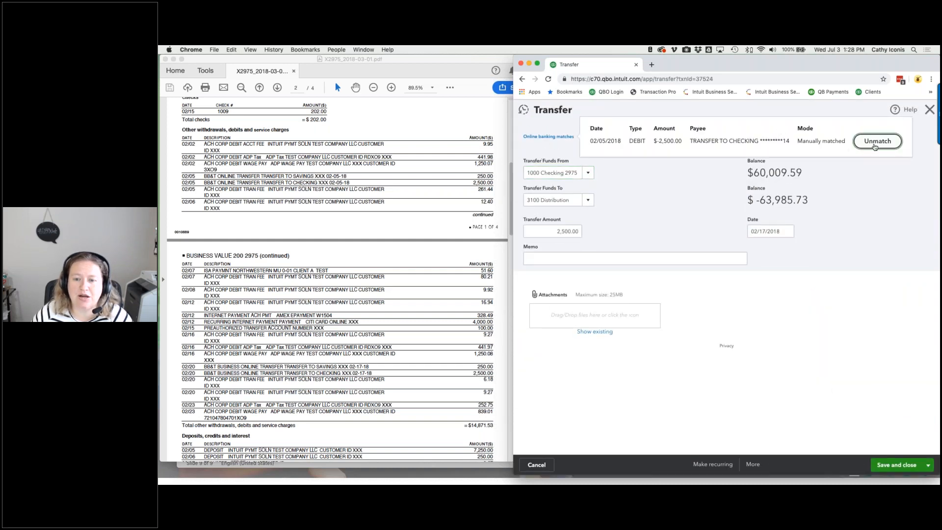
pyautogui.click(874, 142)
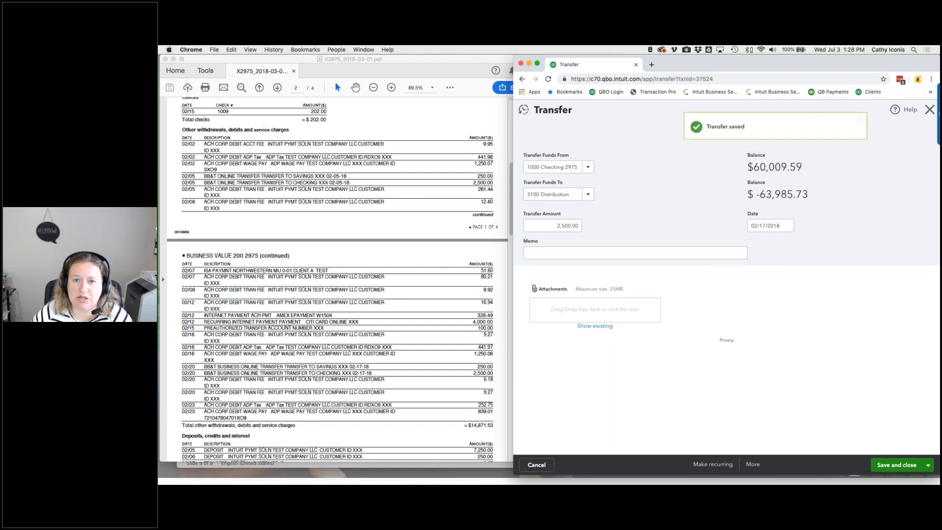
pyautogui.click(929, 110)
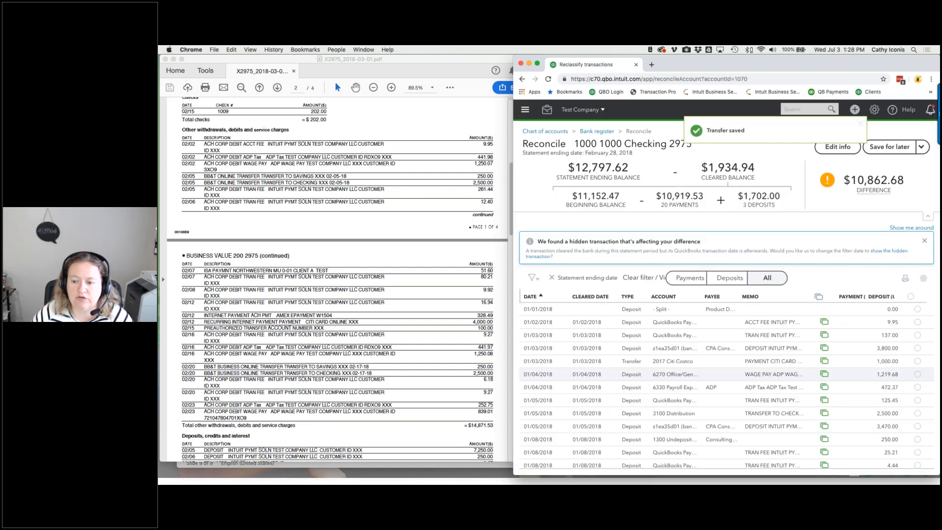
# - Review the reconcile list and apply the Payments filter
pyautogui.scroll(-10, 726, 385)
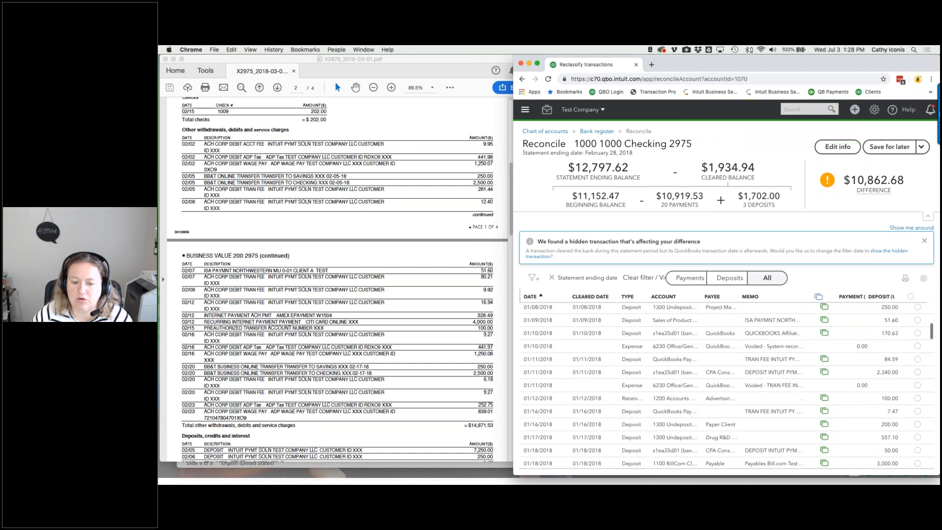
pyautogui.scroll(-6, 727, 387)
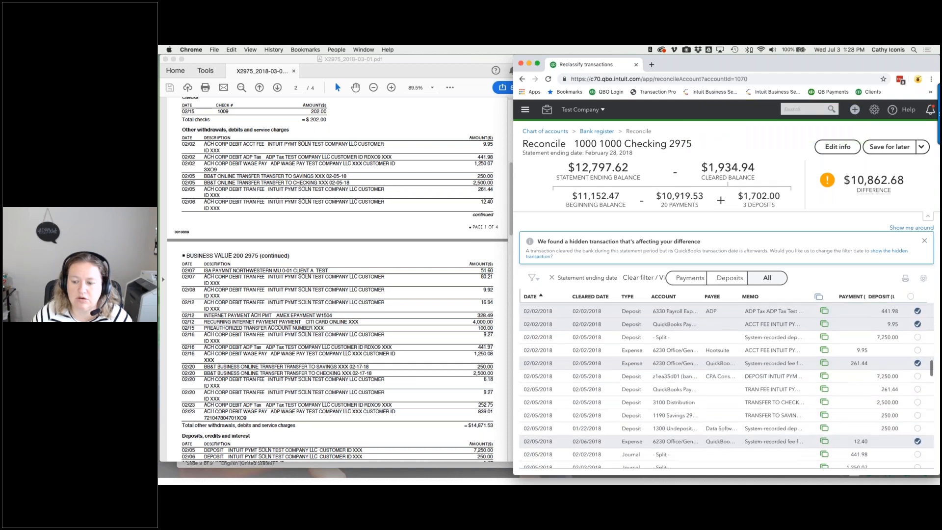
pyautogui.scroll(-6, 726, 387)
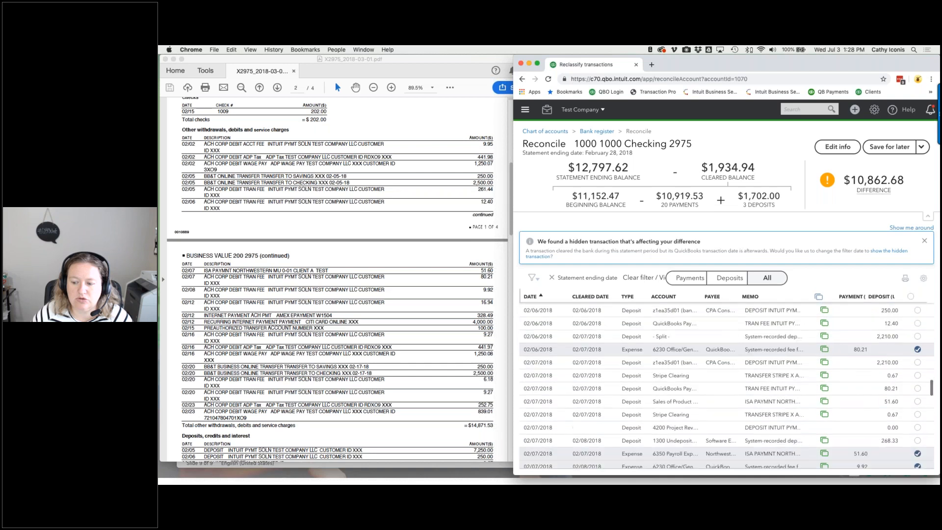
pyautogui.scroll(-6, 726, 387)
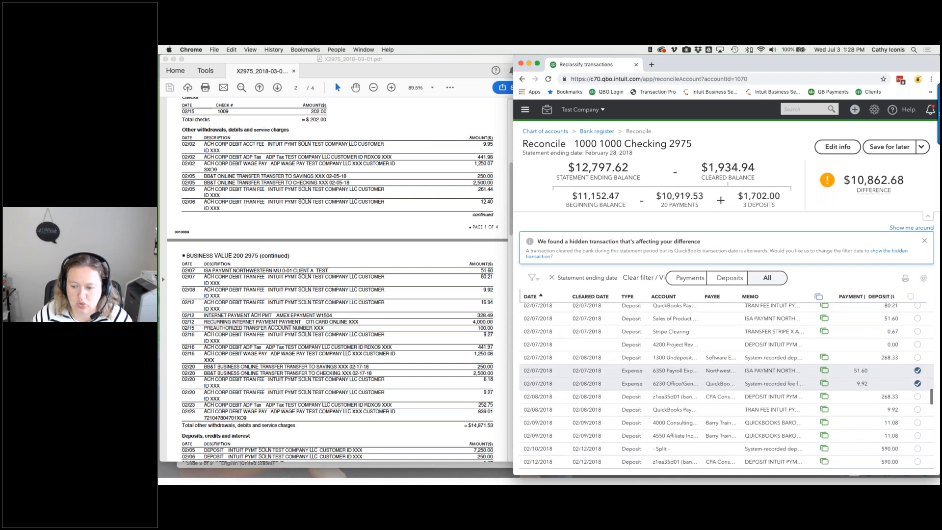
pyautogui.scroll(-6, 727, 387)
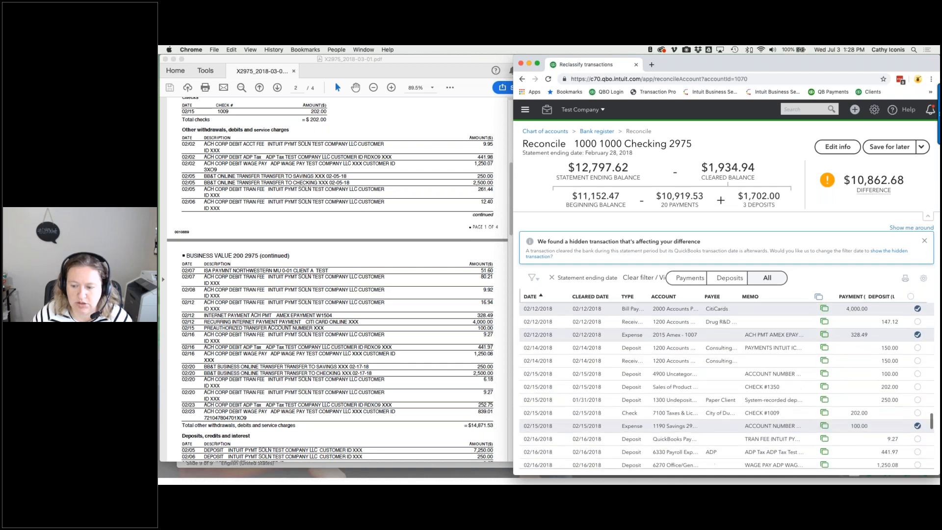
pyautogui.click(681, 277)
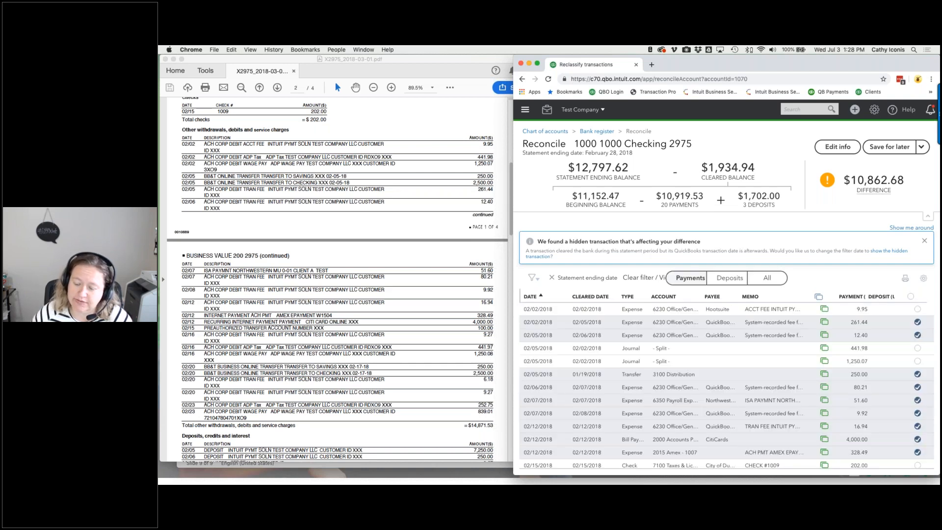
pyautogui.click(721, 280)
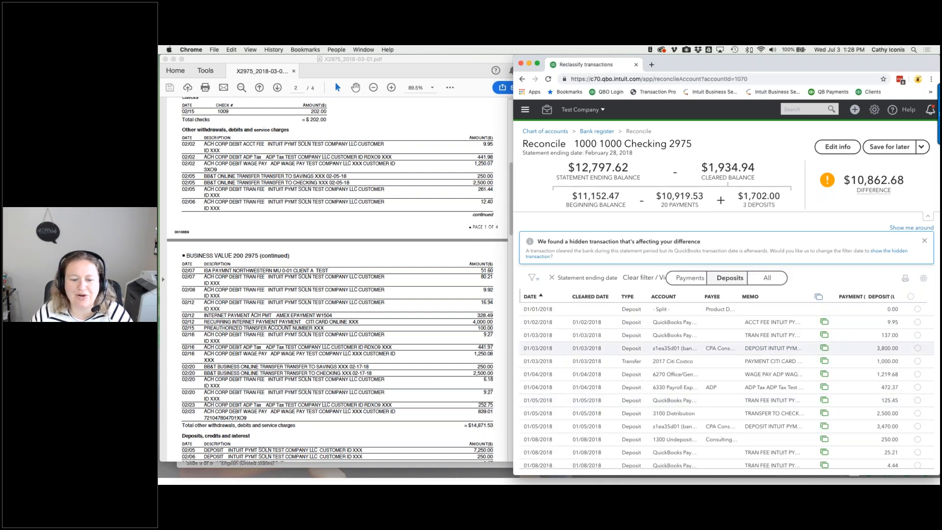
pyautogui.click(689, 279)
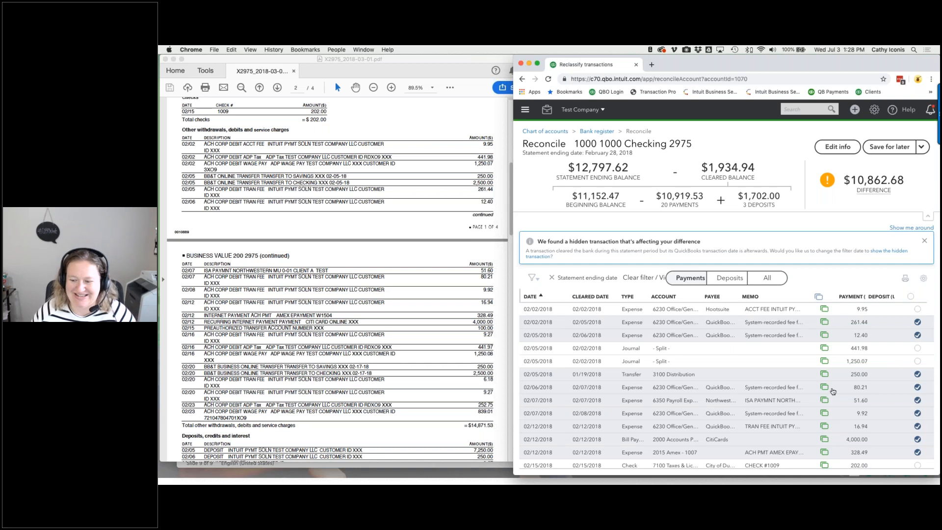
pyautogui.scroll(-1, 833, 391)
pyautogui.scroll(-5, 833, 391)
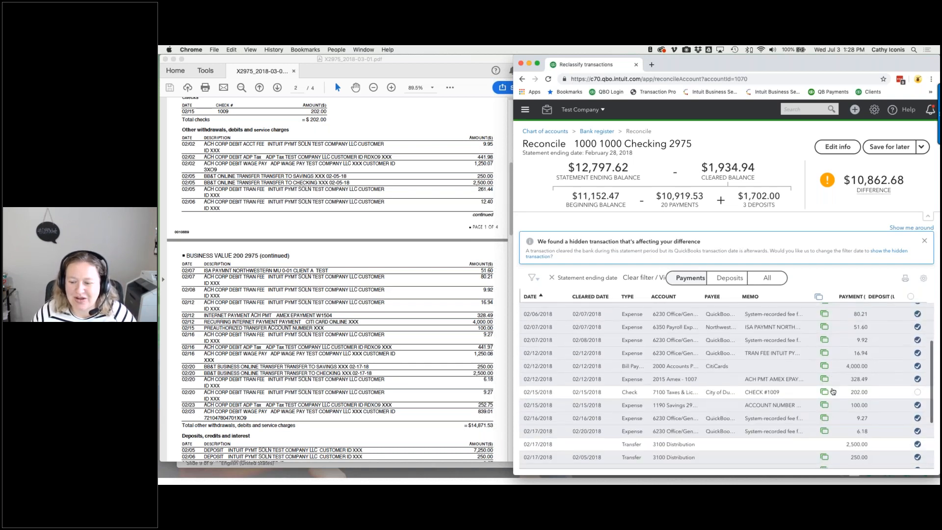
pyautogui.scroll(-4, 833, 391)
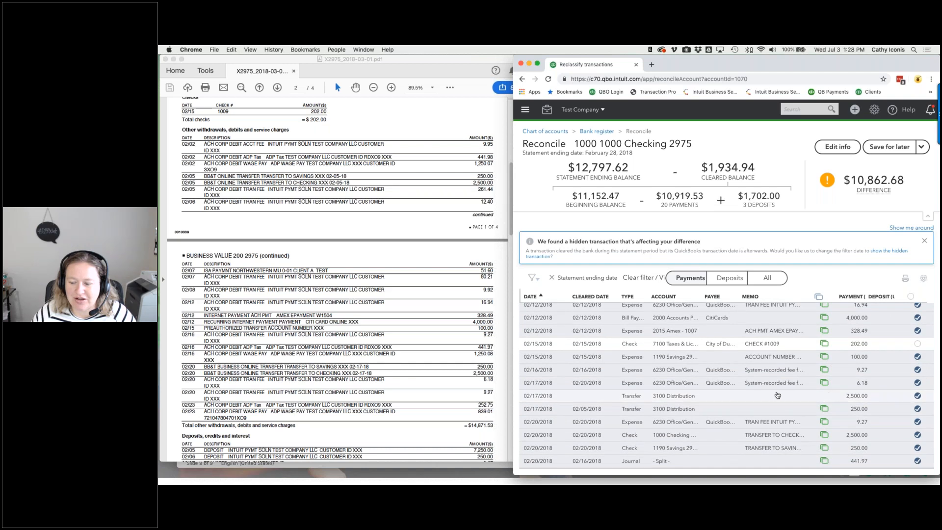
# - Unmatch and save the 02/17 250.00 transfer, then go to the Banking page
pyautogui.click(859, 412)
pyautogui.click(824, 387)
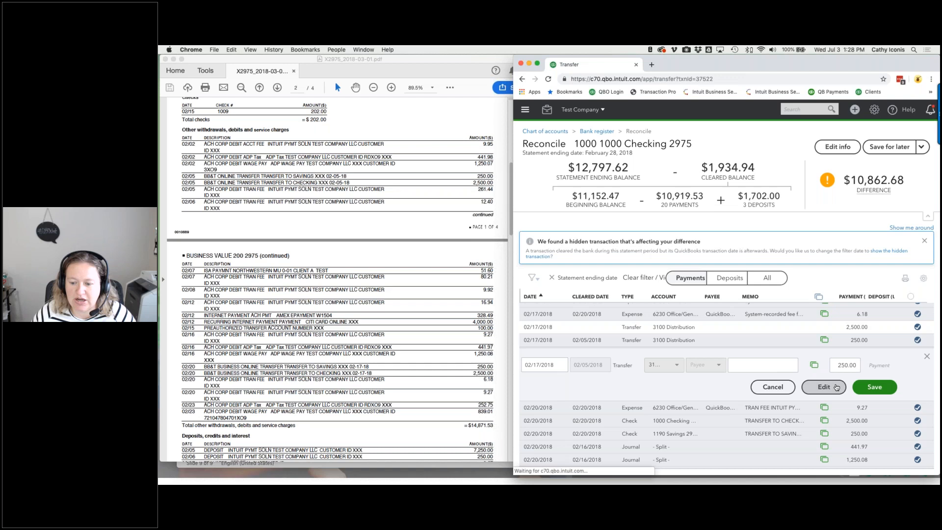
pyautogui.click(557, 138)
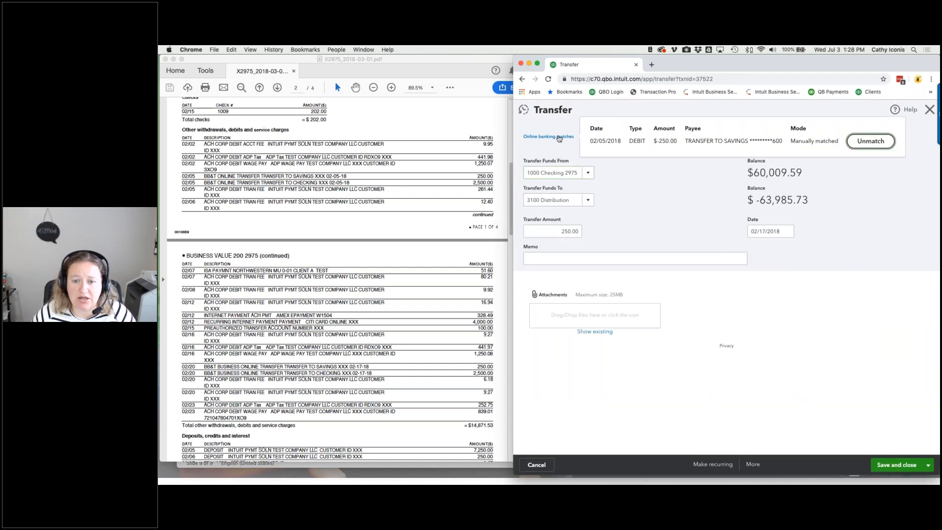
pyautogui.click(870, 142)
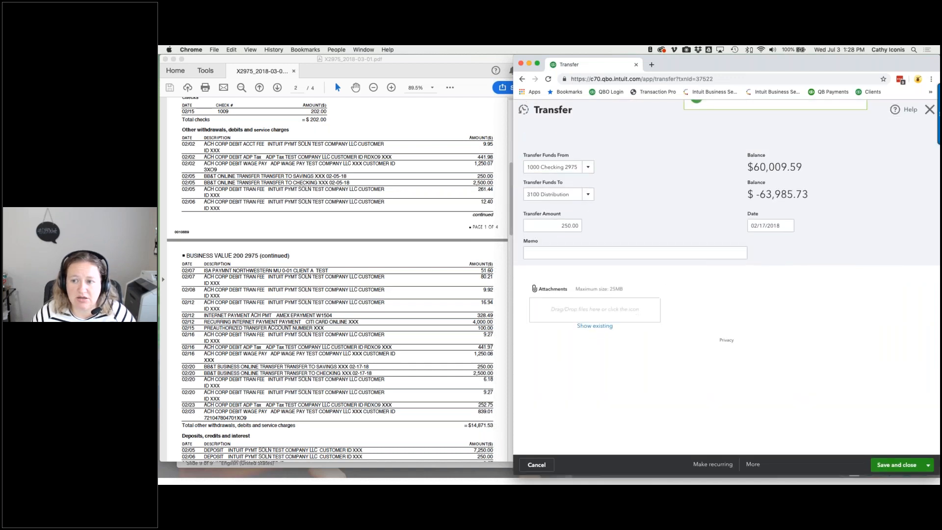
pyautogui.click(889, 465)
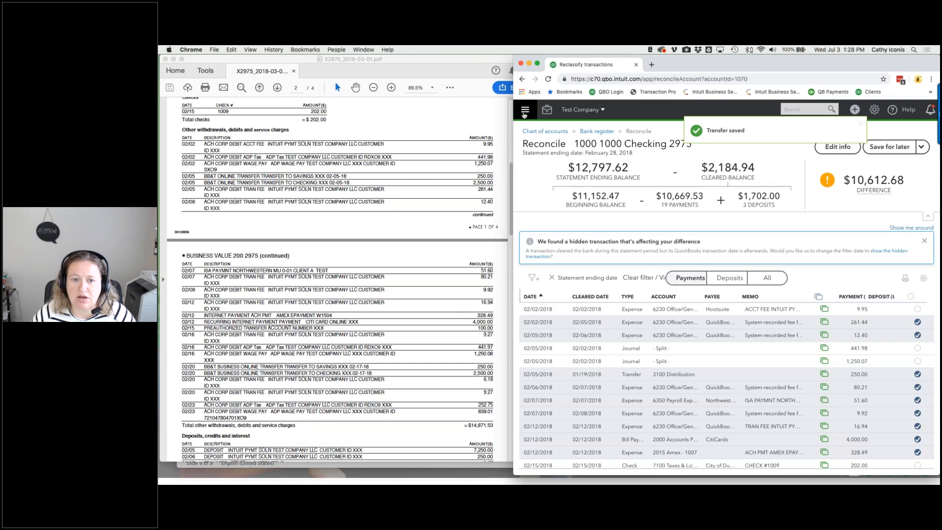
pyautogui.click(525, 112)
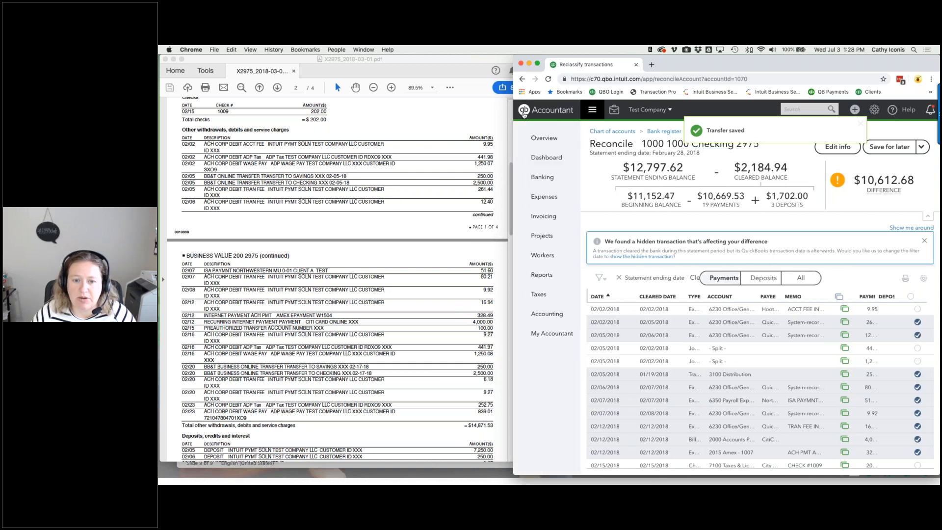
pyautogui.click(538, 177)
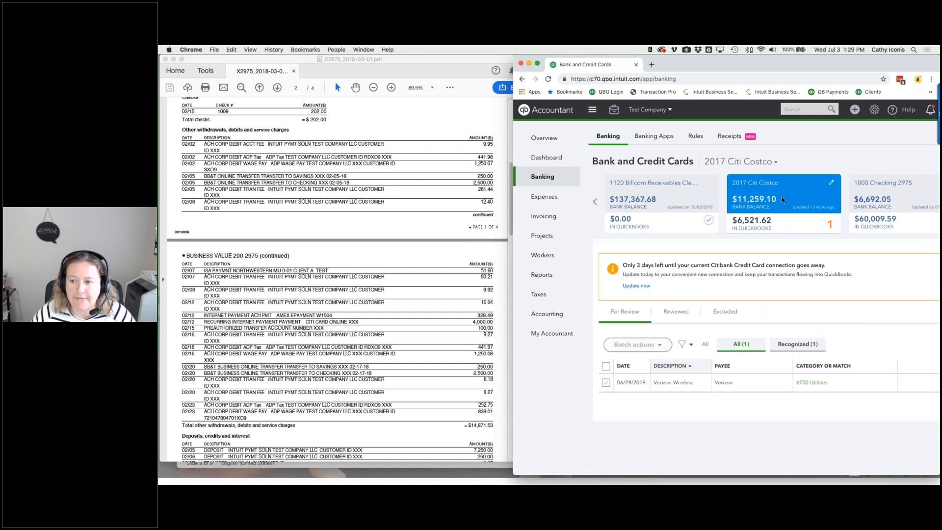
# - In the 1000 Checking 2975 bank feed, widen the window and add the 2,500 transfers
pyautogui.click(867, 199)
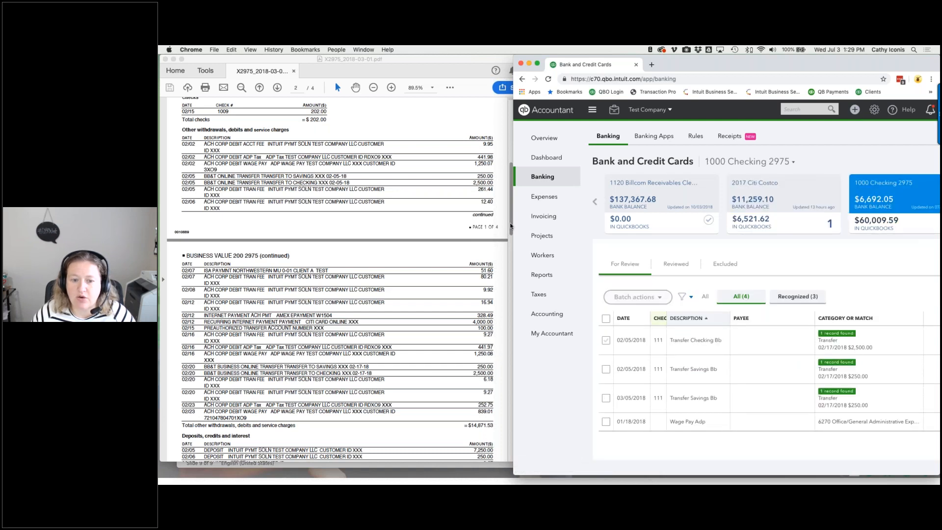
pyautogui.moveTo(514, 224); pyautogui.dragTo(368, 223)
pyautogui.moveTo(741, 65)
pyautogui.mouseDown()
pyautogui.moveTo(706, 66)
pyautogui.moveTo(727, 66)
pyautogui.mouseUp()
pyautogui.click(472, 346)
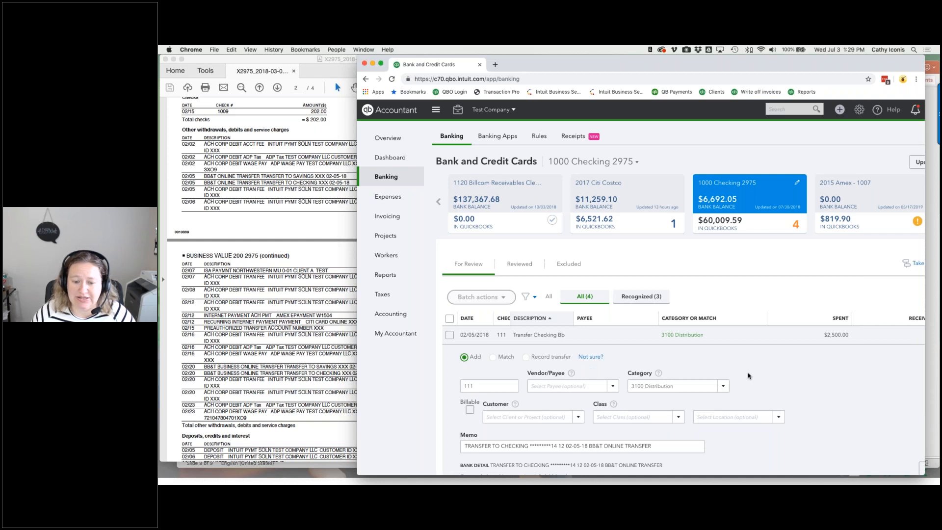
pyautogui.hscroll(4, 748, 376)
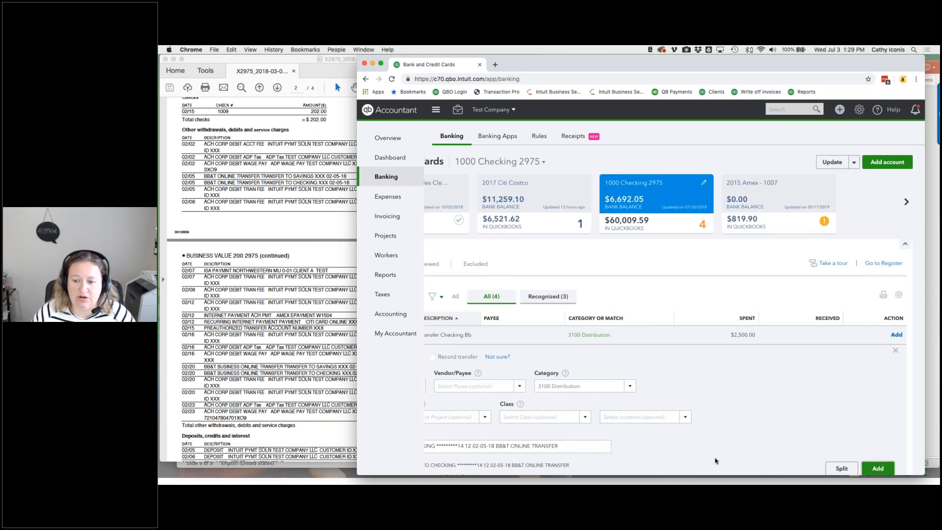
pyautogui.click(488, 346)
pyautogui.click(464, 369)
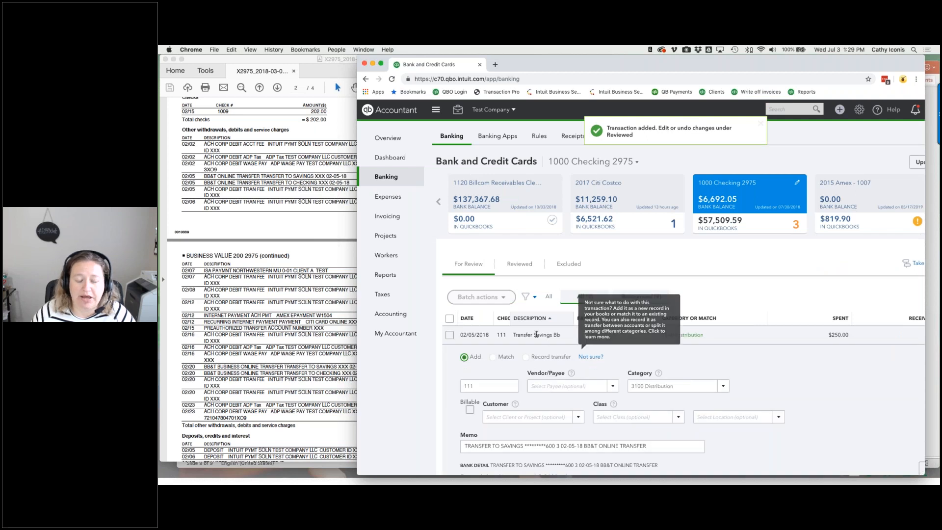
pyautogui.hscroll(4, 536, 335)
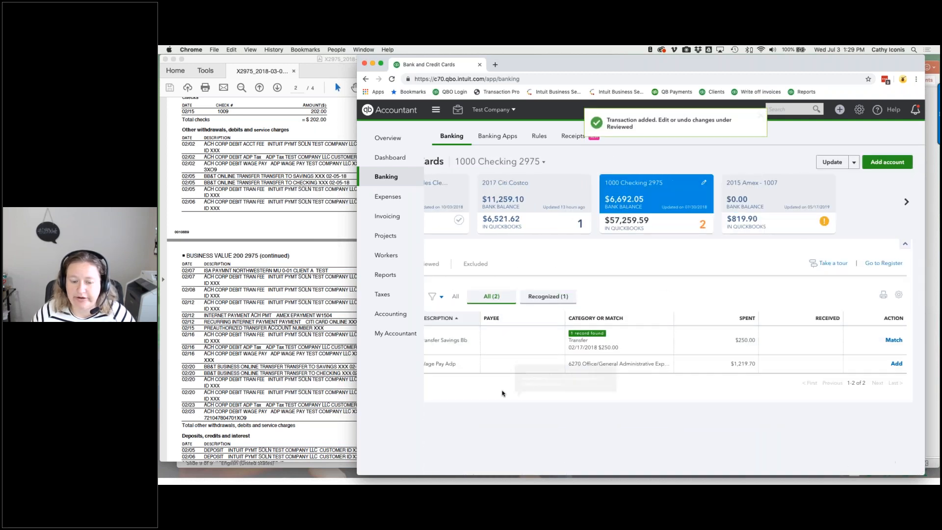
pyautogui.hscroll(-4, 502, 393)
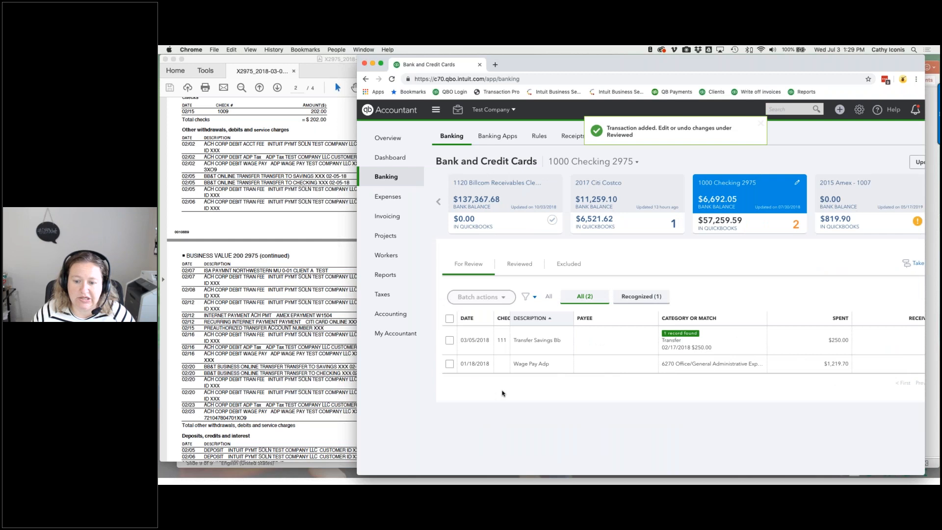
# - Add the 03/05 250 savings transfer as new, then view the Checking 2975 register
pyautogui.click(492, 348)
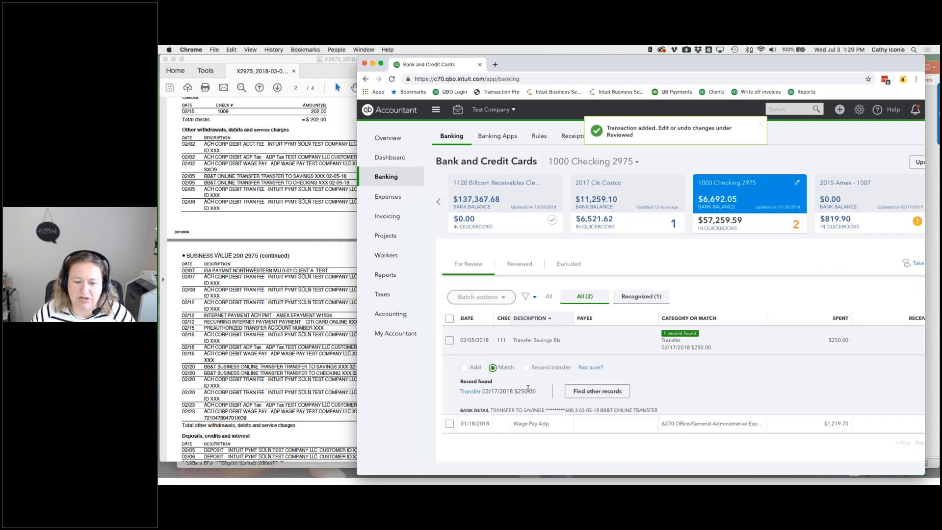
pyautogui.click(464, 367)
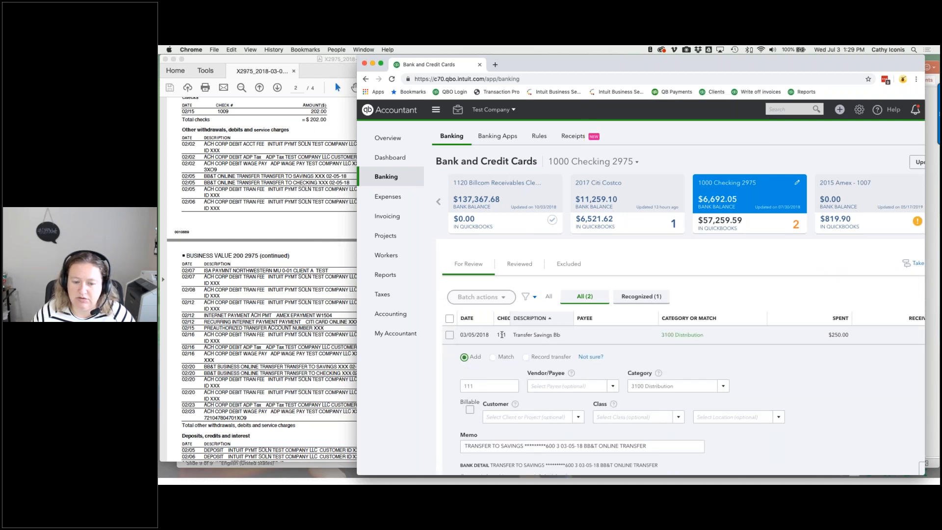
pyautogui.hscroll(4, 756, 368)
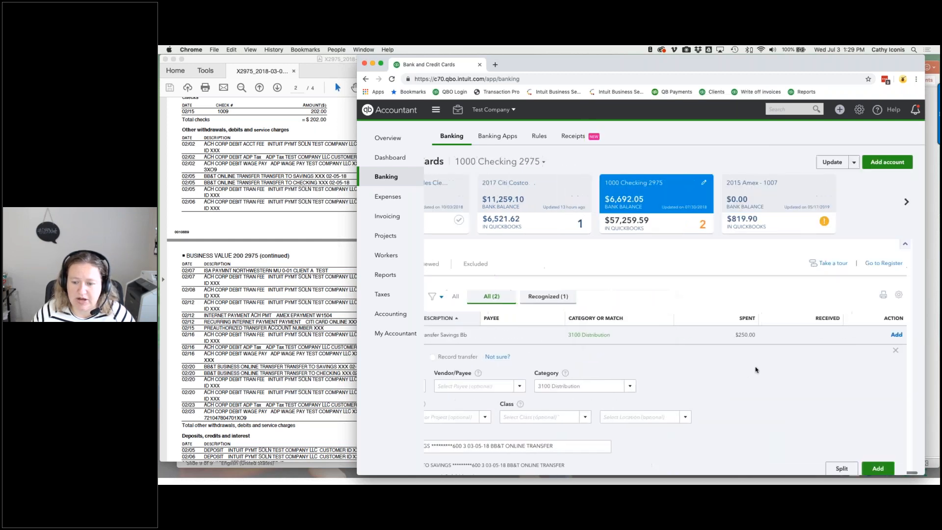
pyautogui.click(874, 470)
pyautogui.click(884, 263)
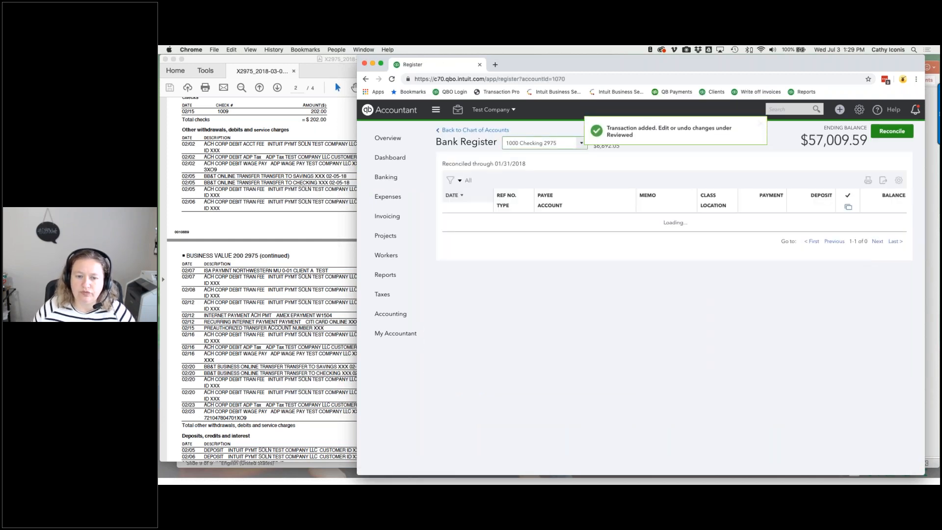
# - Resume reconciling Checking 2975 and mark the journal entry as cleared
pyautogui.click(892, 131)
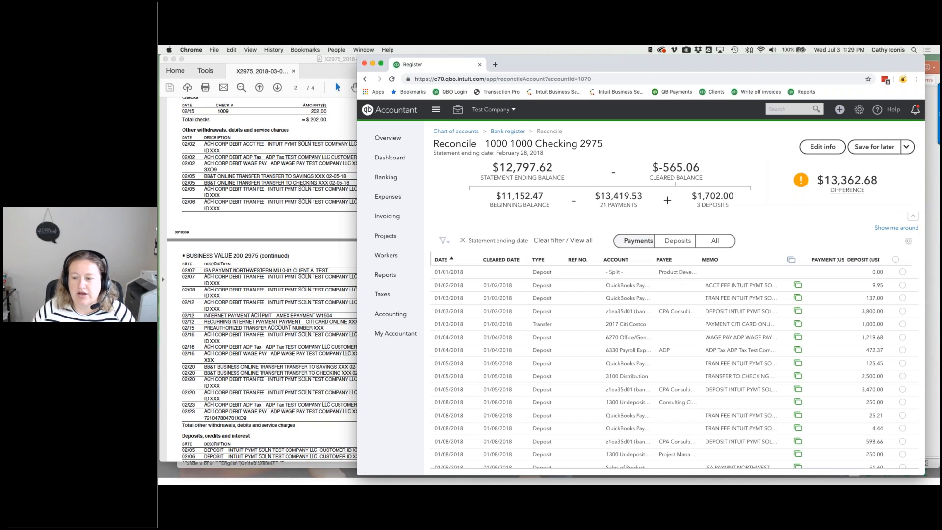
pyautogui.scroll(-10, 747, 357)
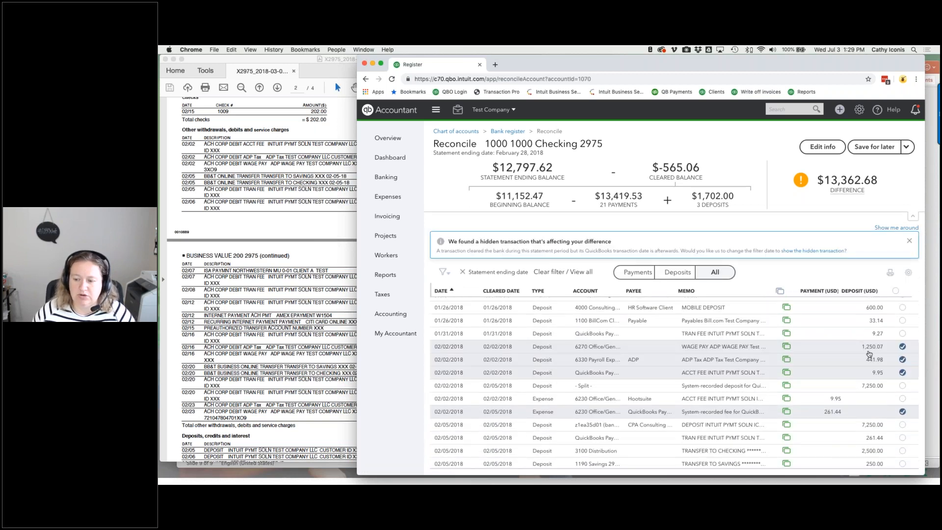
pyautogui.scroll(-5, 868, 353)
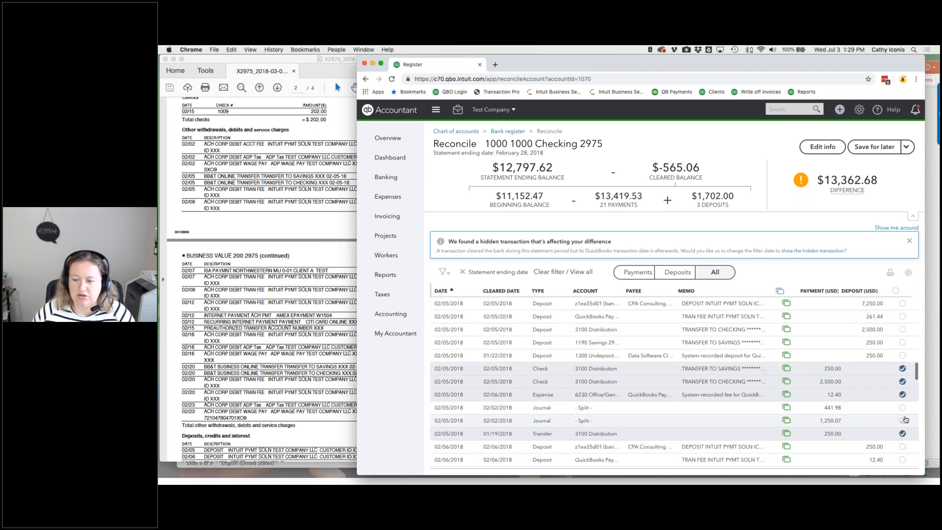
pyautogui.click(900, 409)
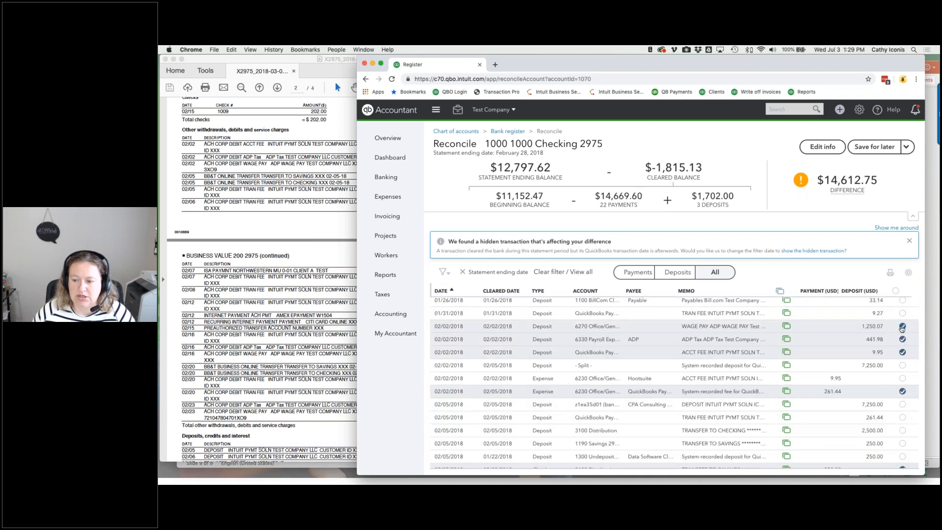
pyautogui.scroll(-3, 898, 411)
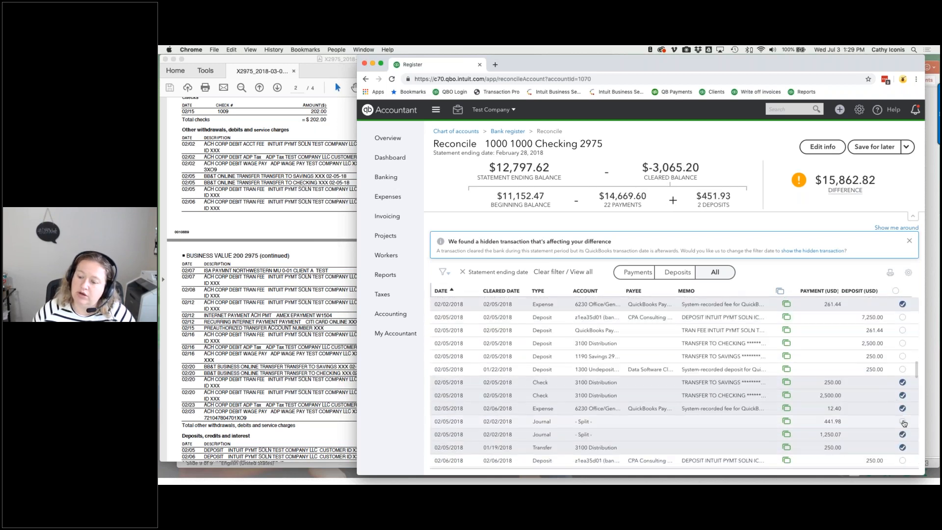
pyautogui.scroll(4, 893, 367)
# - Unclear the 441.98 and 9.95 deposits, clear the 9.95 expense, and bring up the PDF statement
pyautogui.click(902, 392)
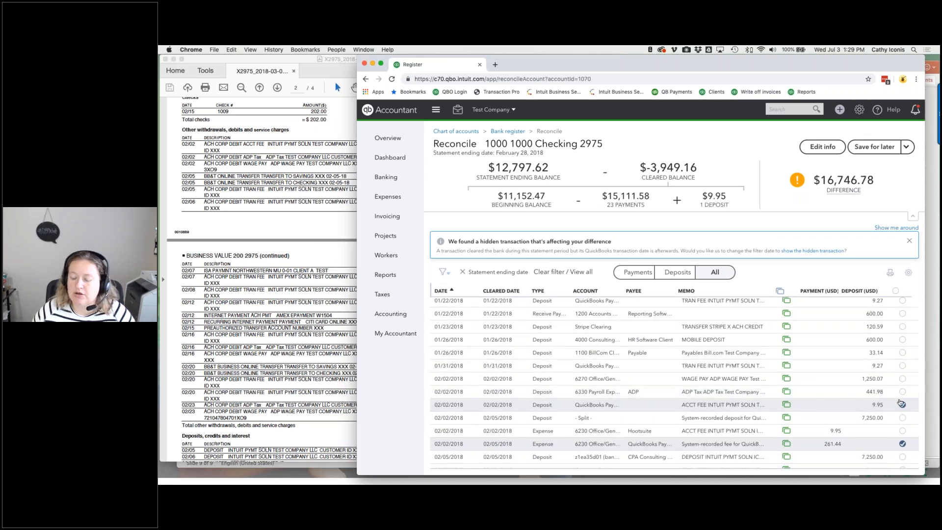
pyautogui.scroll(-1, 900, 403)
pyautogui.scroll(-3, 900, 402)
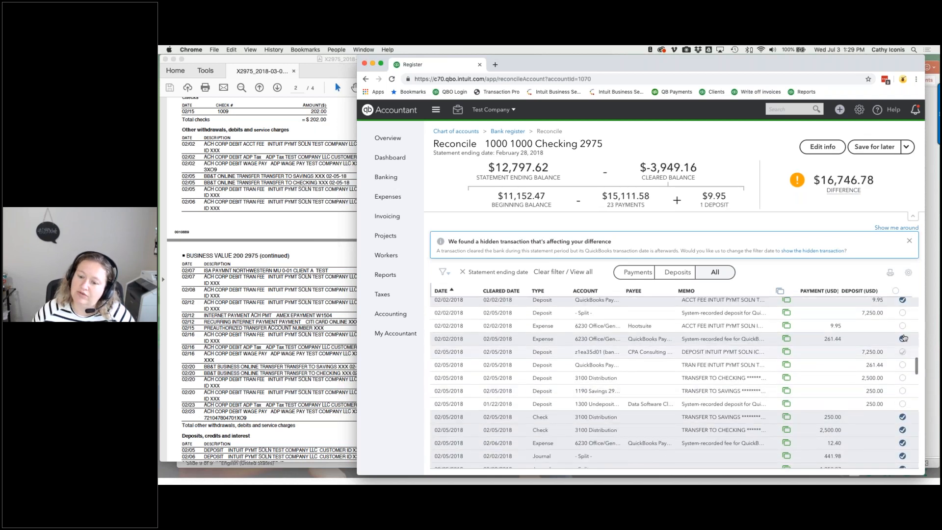
pyautogui.click(902, 326)
pyautogui.click(903, 300)
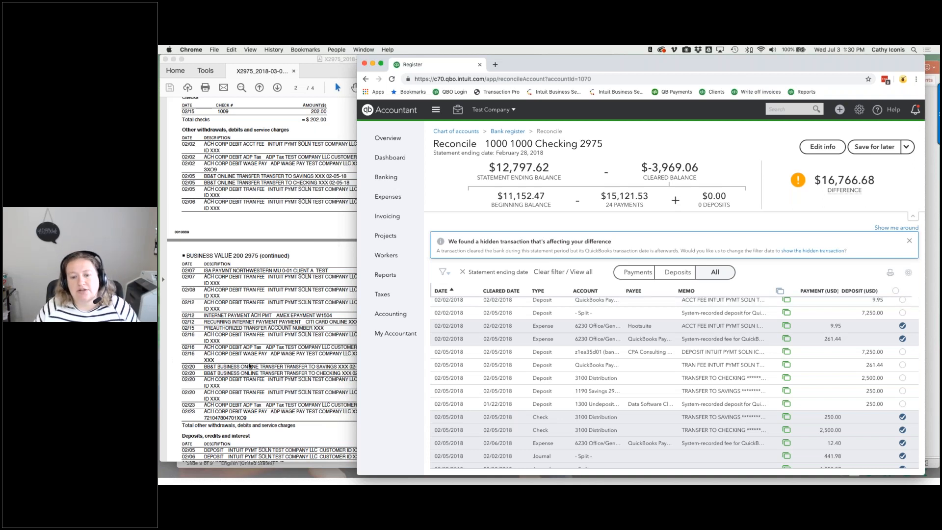
pyautogui.click(260, 360)
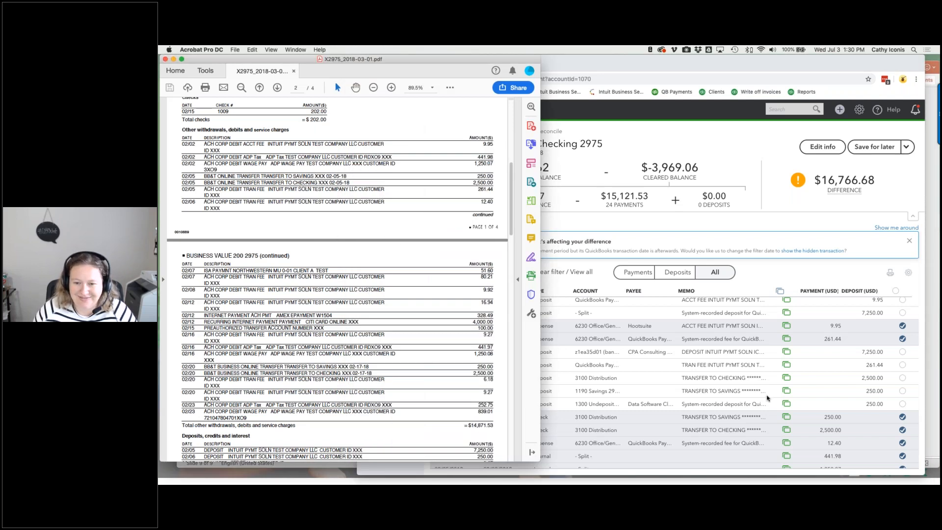
# - On the calculator, work out 15121.53 − 14871.53 = 250 to find the payments gap
pyautogui.click(651, 49)
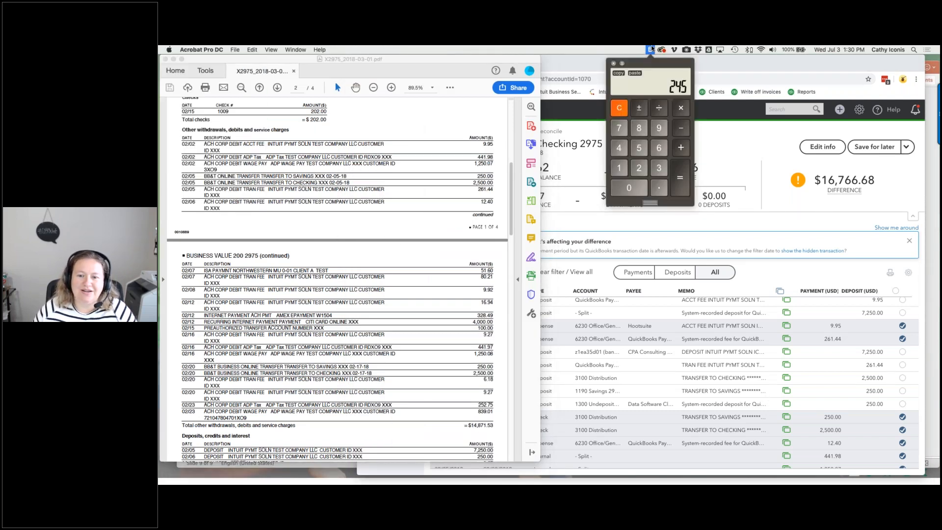
pyautogui.click(622, 64)
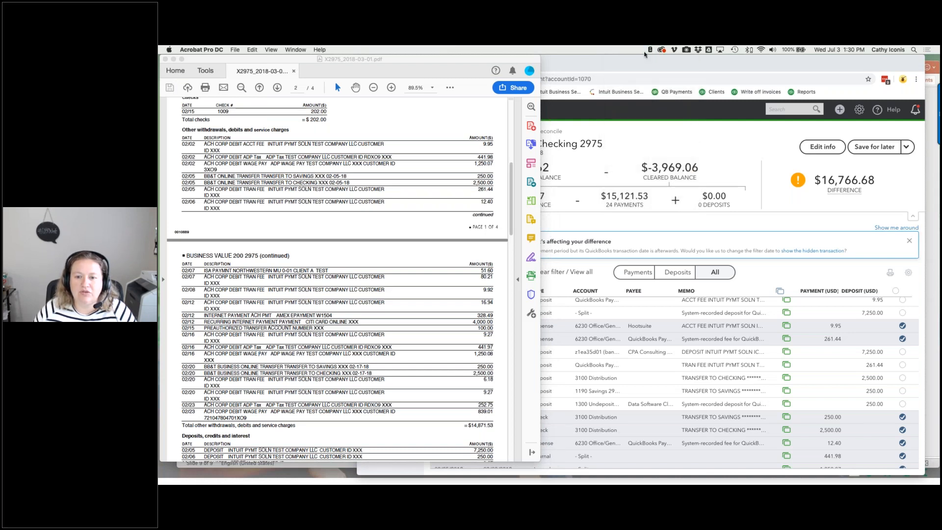
pyautogui.click(650, 50)
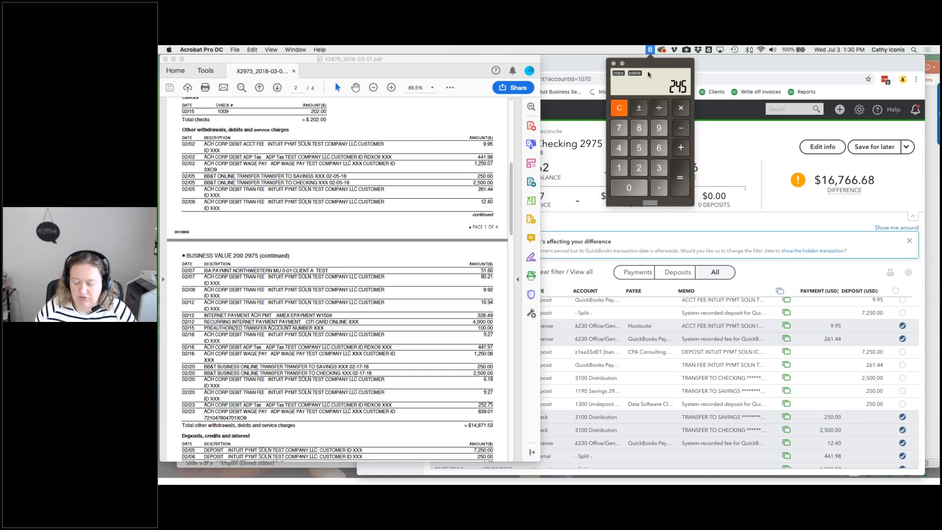
pyautogui.write('15121.53')
pyautogui.press('-')
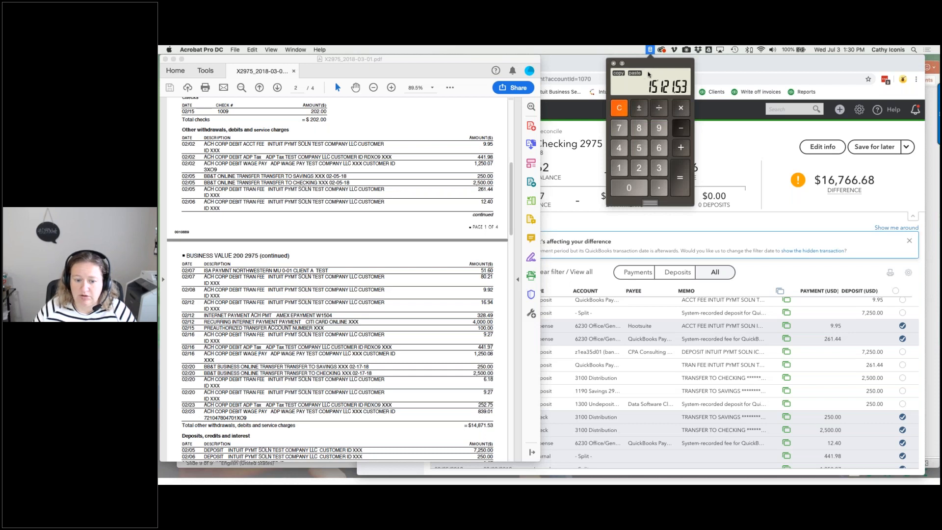
pyautogui.write('14871.53')
pyautogui.press('=')
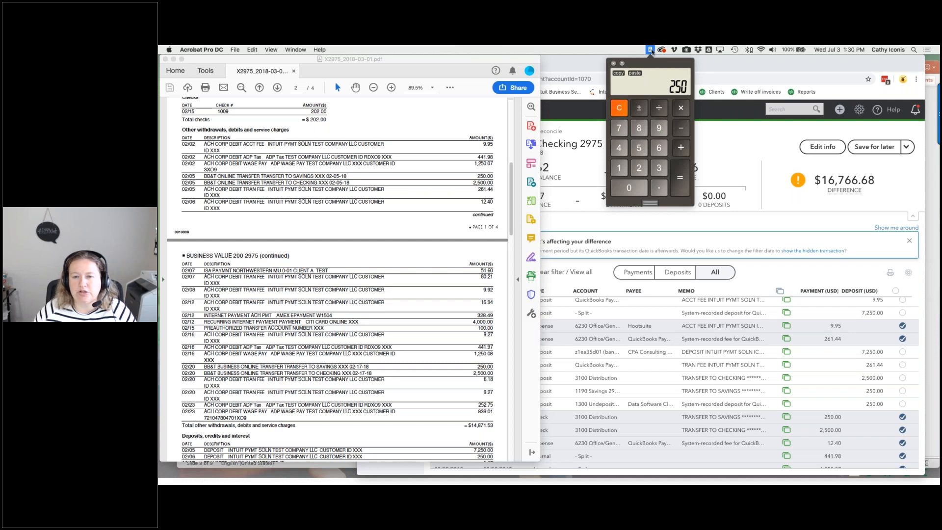
pyautogui.click(646, 47)
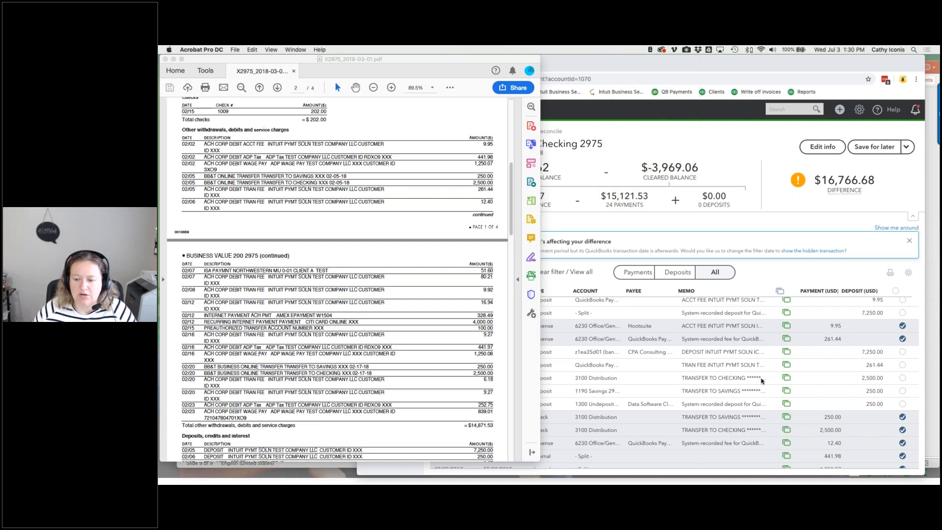
# - Scroll through the reconcile list and bring the QuickBooks reconciliation back in front
pyautogui.scroll(-10, 761, 381)
pyautogui.scroll(-6, 761, 381)
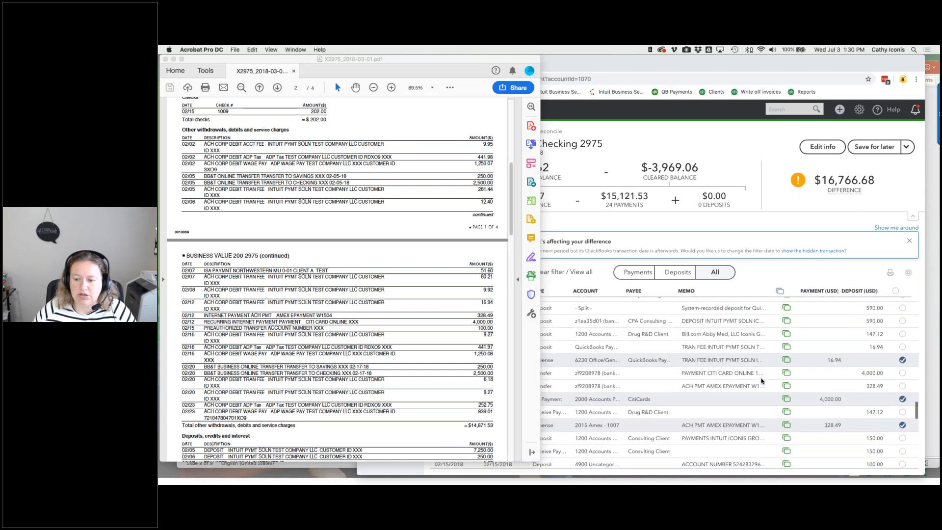
pyautogui.scroll(-8, 762, 380)
pyautogui.scroll(-5, 762, 380)
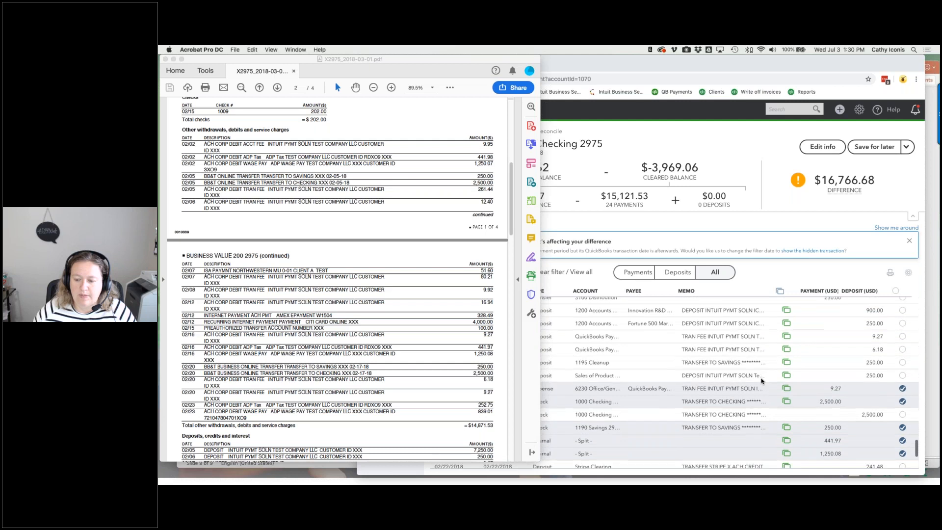
pyautogui.scroll(-3, 761, 381)
pyautogui.click(722, 379)
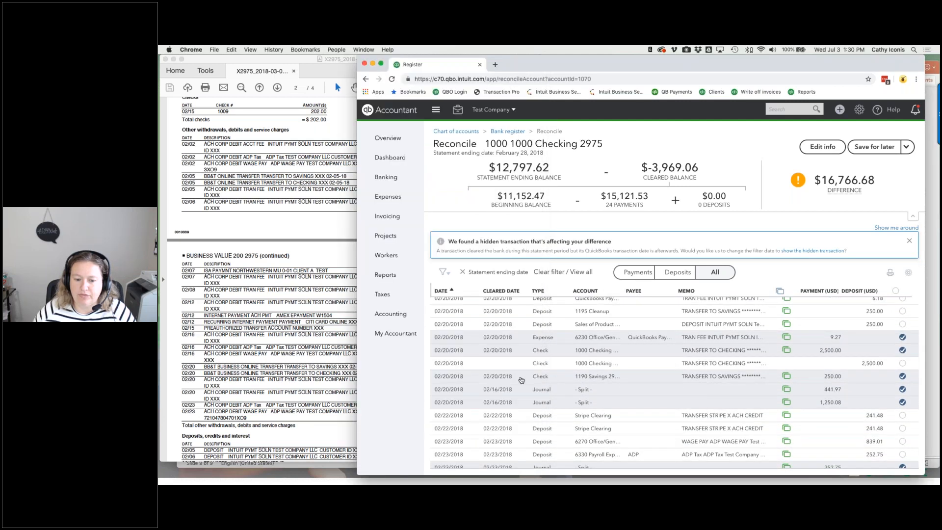
# - Filter the reconcile list to Payments and expand the 02/05/2018 $250.00 transfer row
pyautogui.scroll(-2, 690, 381)
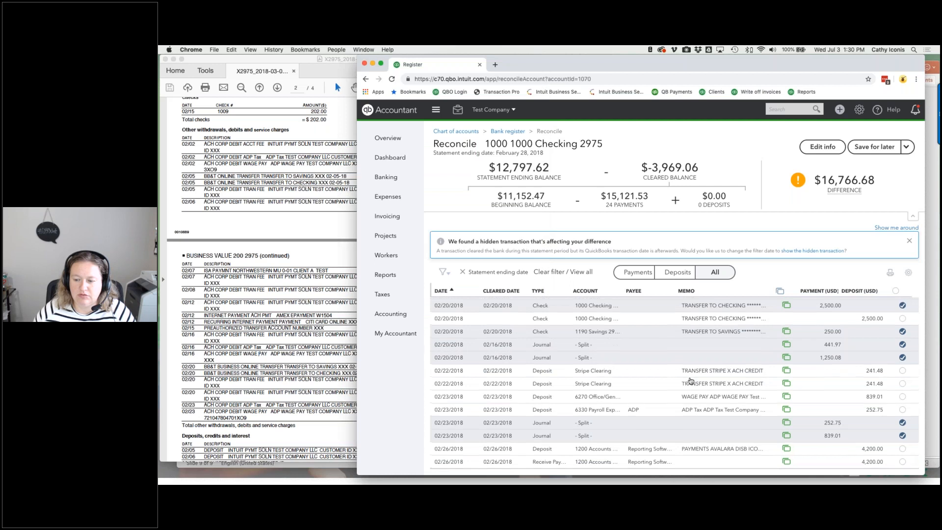
pyautogui.scroll(10, 691, 382)
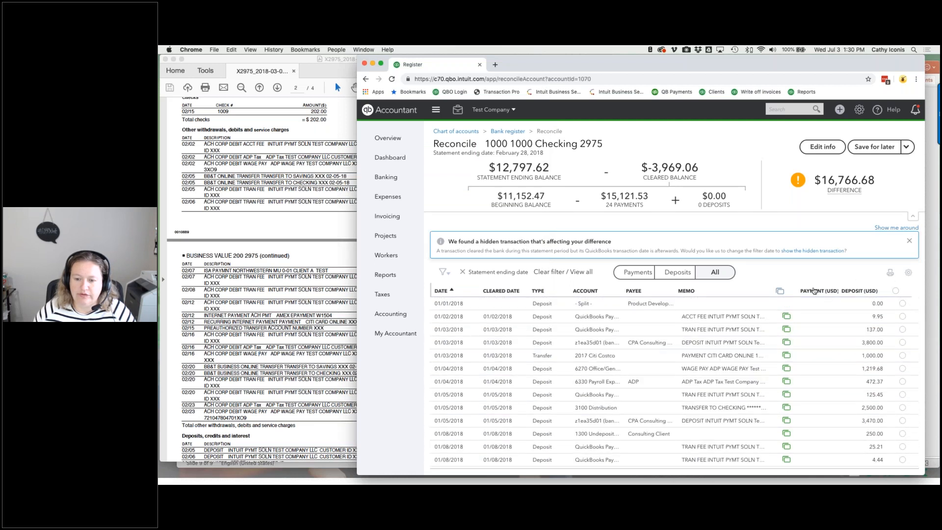
pyautogui.click(639, 273)
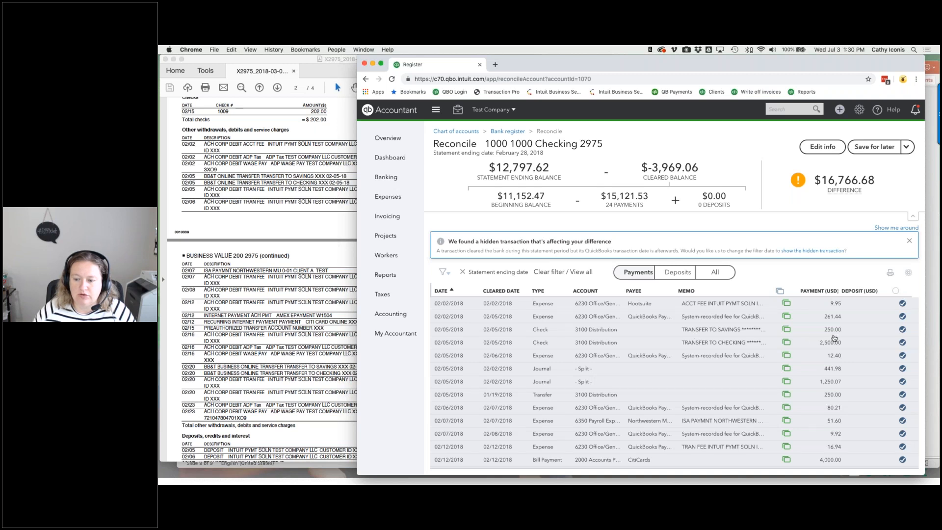
pyautogui.scroll(-1, 809, 344)
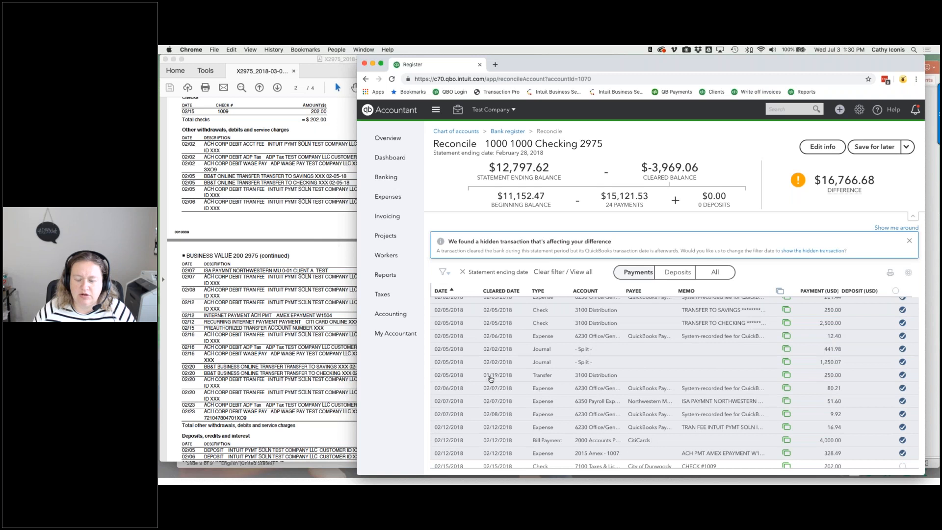
pyautogui.click(633, 376)
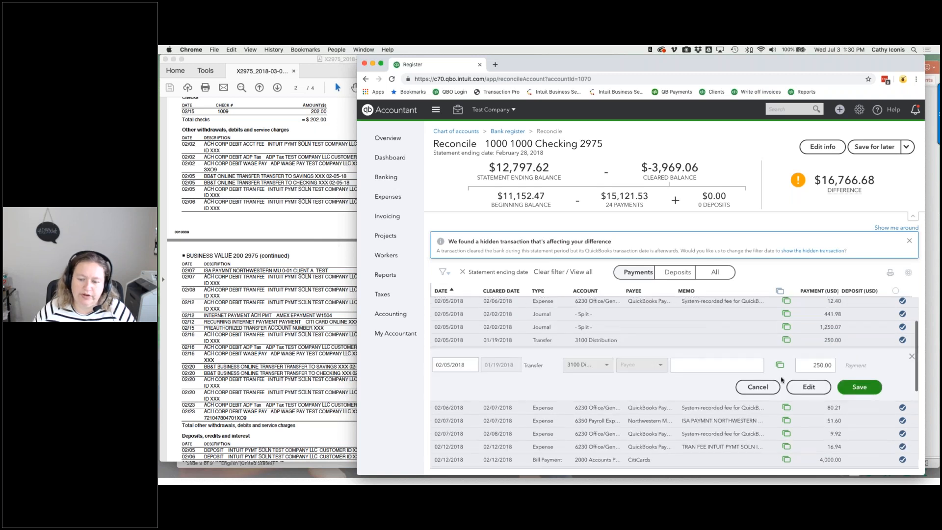
# - Unmatch the 02/05 $250.00 transfer from its online banking entry and save it
pyautogui.click(808, 387)
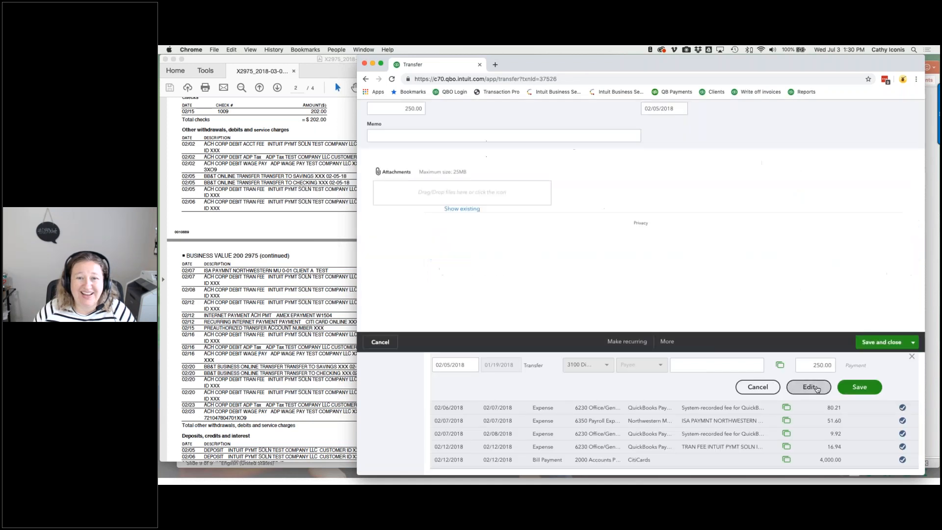
pyautogui.click(392, 137)
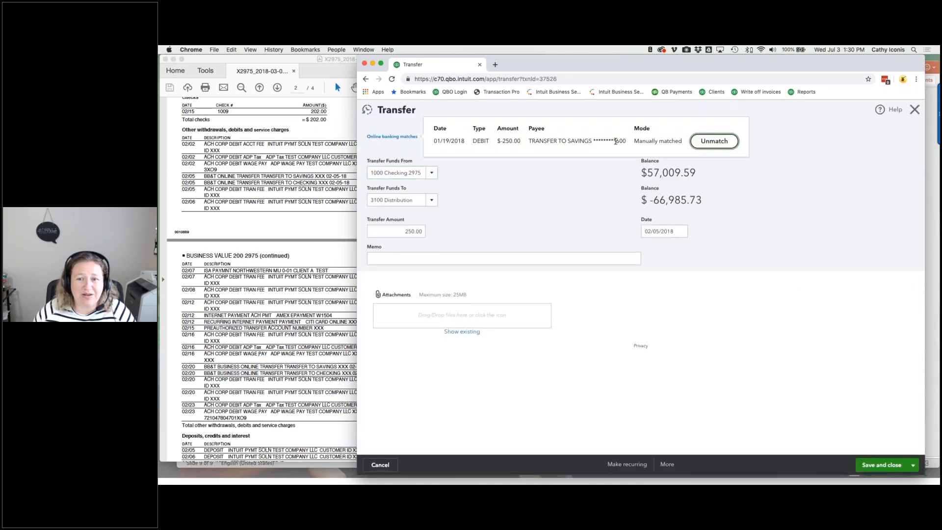
pyautogui.click(716, 142)
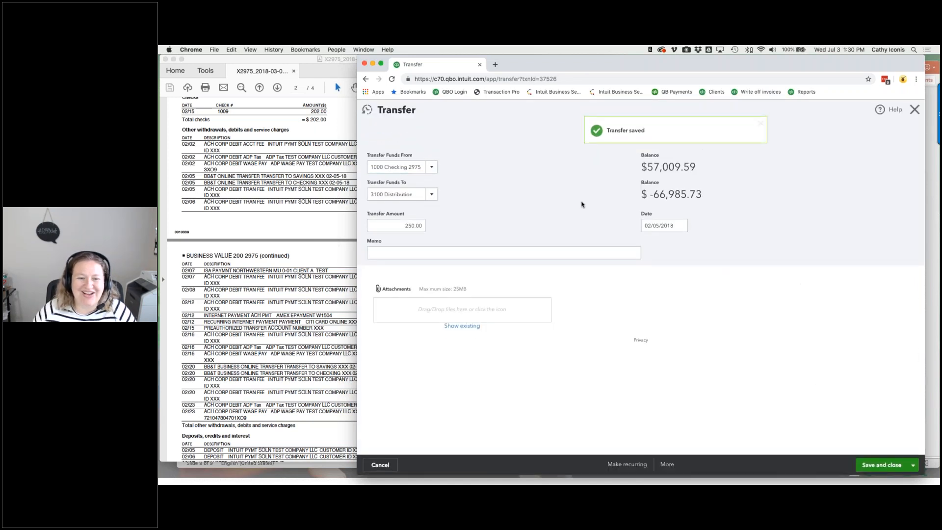
pyautogui.click(880, 465)
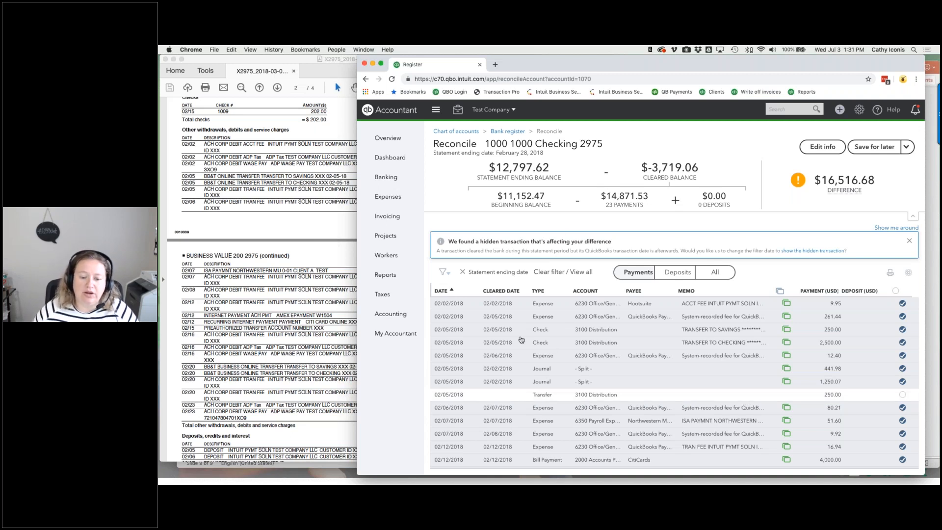
pyautogui.scroll(-3, 521, 340)
pyautogui.scroll(3, 469, 331)
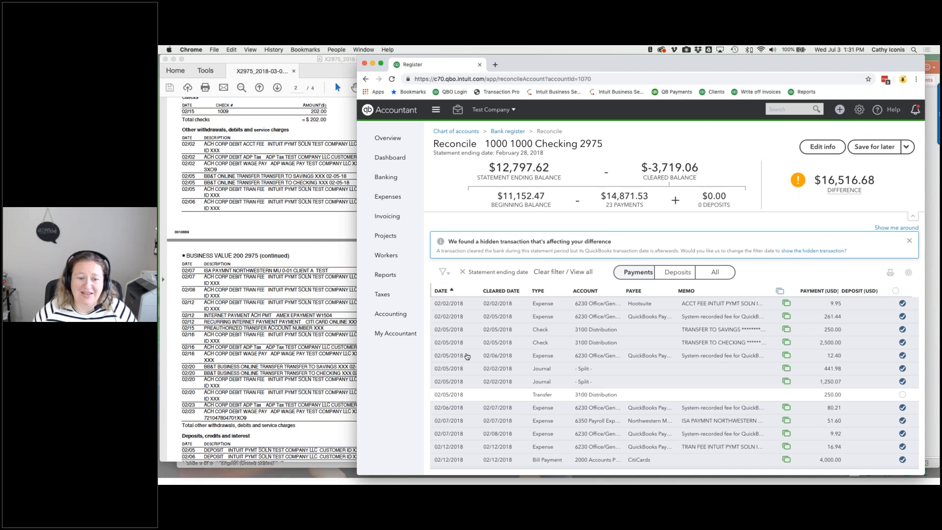
# - Review the payments, scroll the statement to its deposits, and filter QuickBooks to Deposits
pyautogui.scroll(-1, 467, 356)
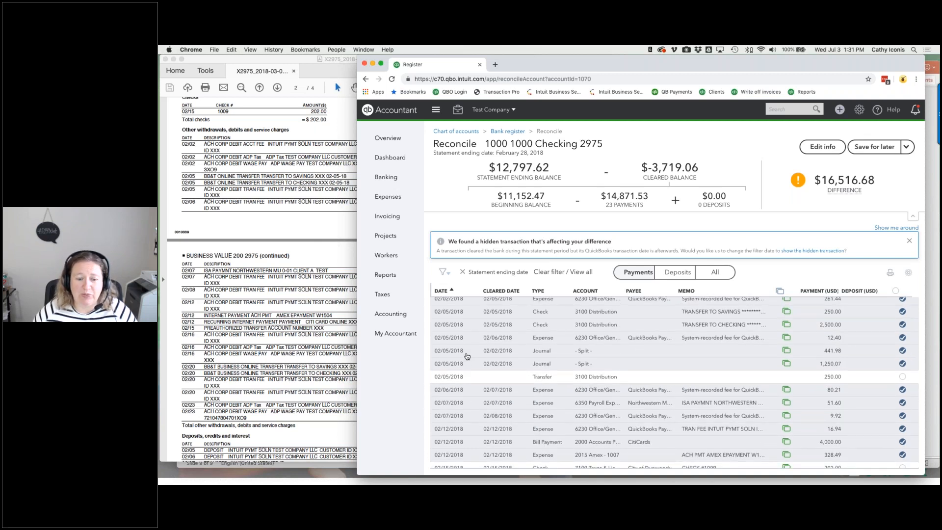
pyautogui.scroll(-3, 466, 356)
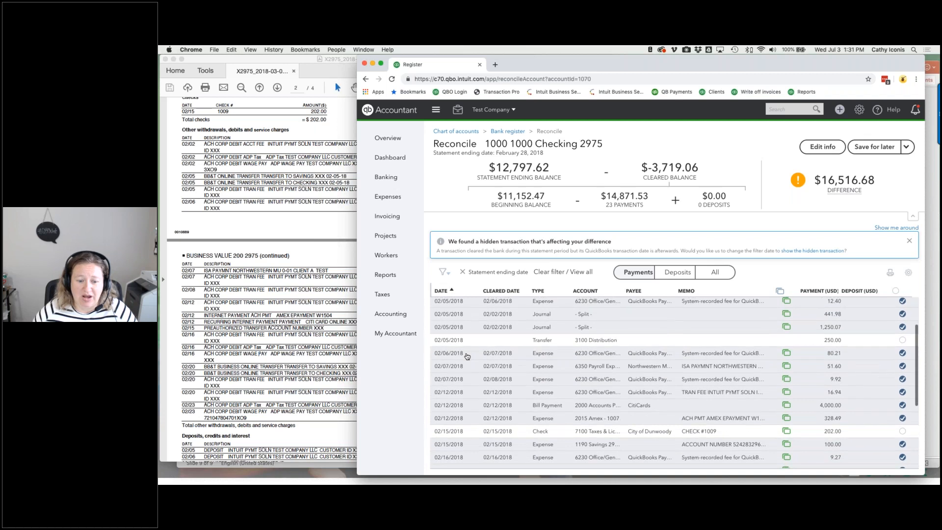
pyautogui.scroll(-3, 467, 356)
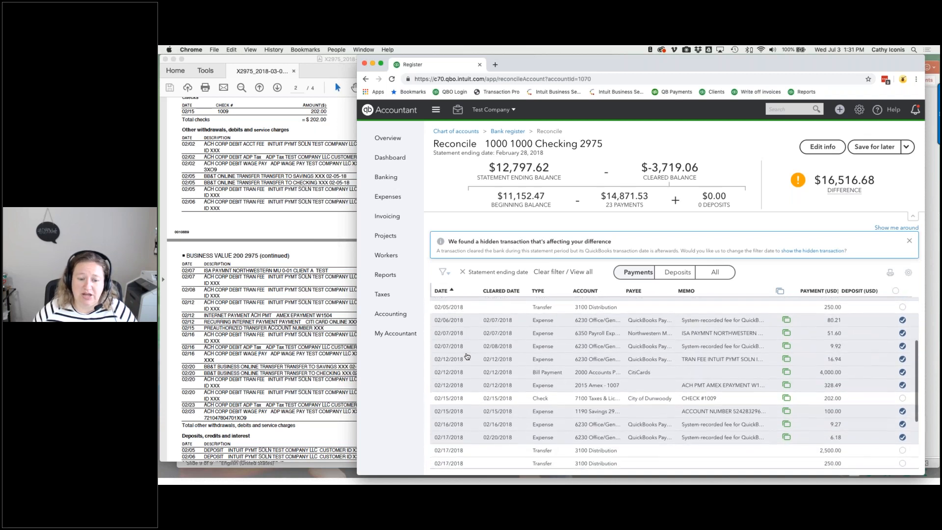
pyautogui.scroll(-4, 467, 356)
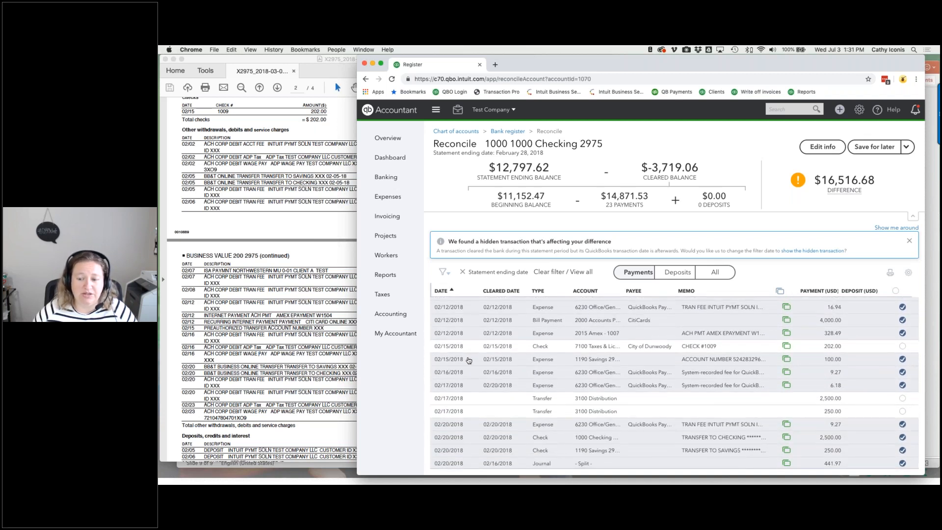
pyautogui.scroll(-3, 469, 361)
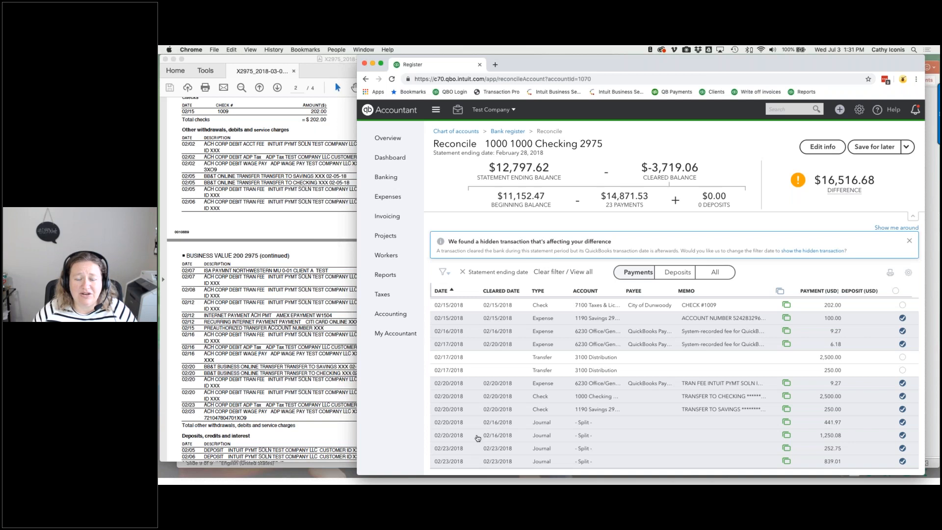
pyautogui.scroll(5, 477, 438)
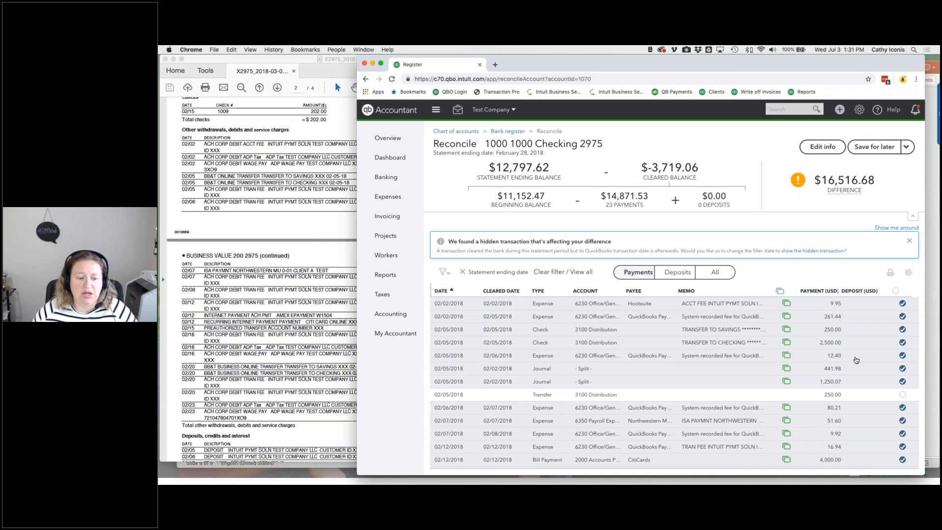
pyautogui.click(312, 354)
pyautogui.scroll(-5, 312, 354)
pyautogui.click(681, 273)
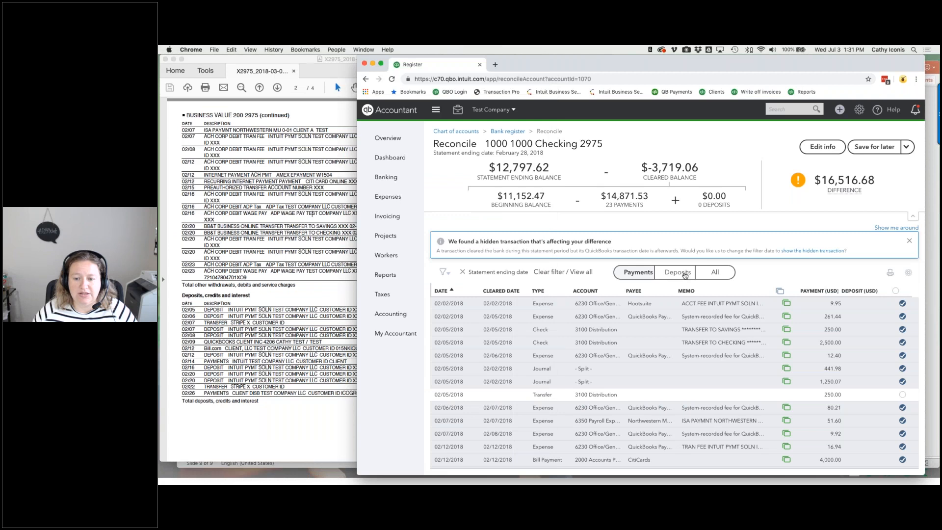
# - Check the statement's deposits, clear the 02/05 $7,250.00 deposit, and collapse the sidebar
pyautogui.click(314, 368)
pyautogui.scroll(-5, 783, 274)
pyautogui.click(783, 274)
pyautogui.scroll(-5, 783, 273)
pyautogui.scroll(-5, 674, 383)
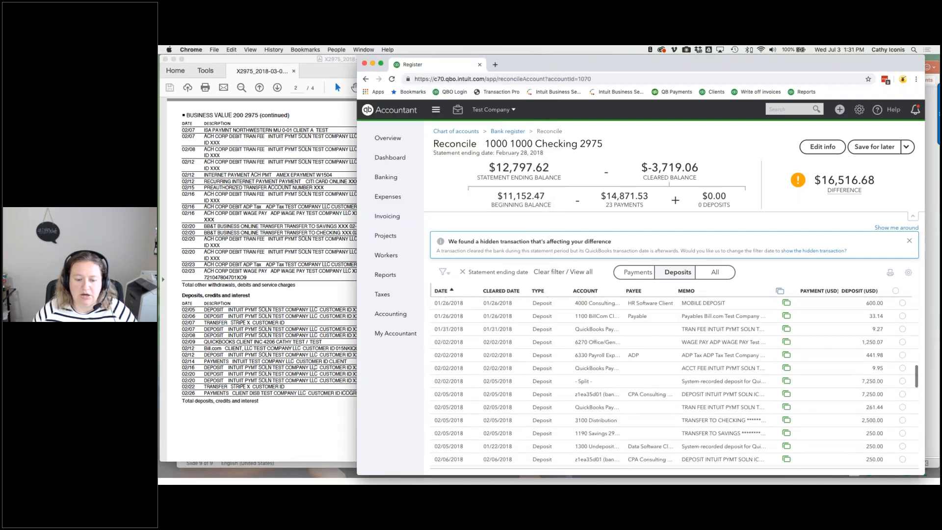
pyautogui.click(337, 433)
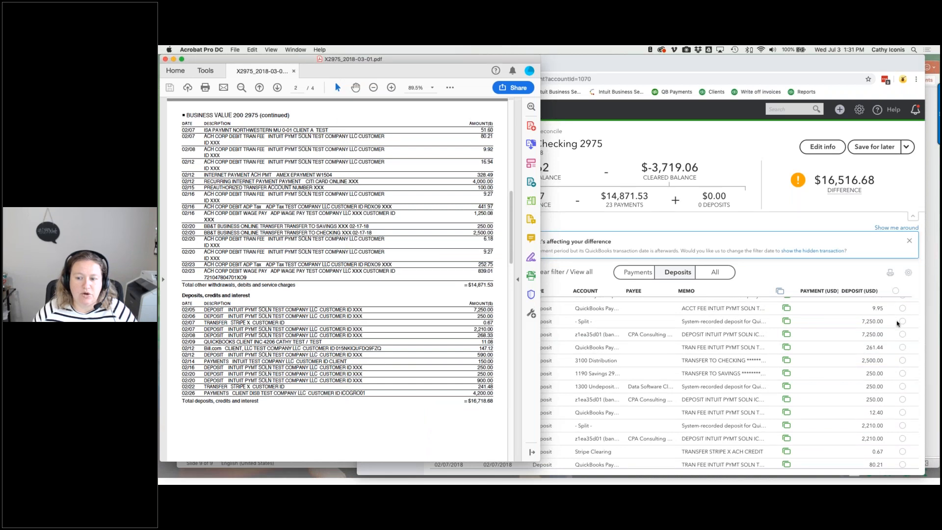
pyautogui.click(905, 336)
pyautogui.click(902, 334)
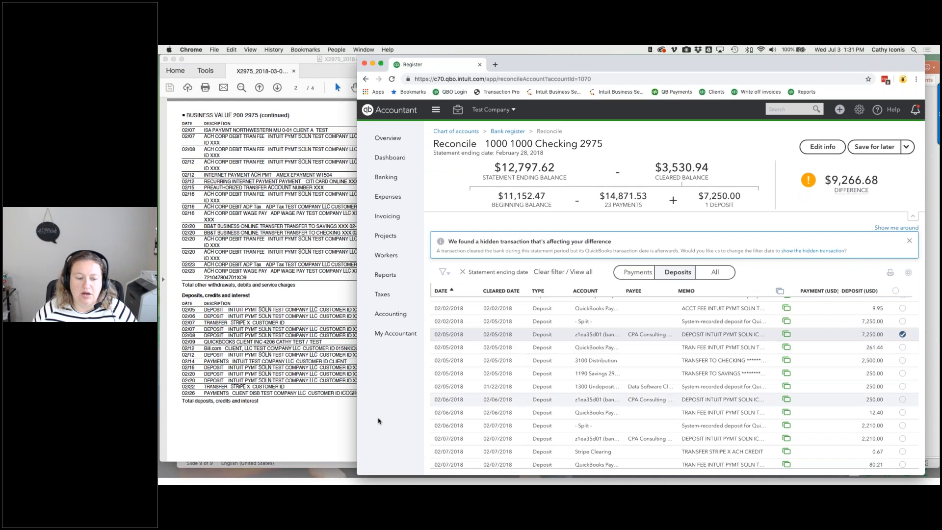
pyautogui.click(435, 109)
# - Clear the 02/05 250.00, 02/07 0.67, 02/06 2,210, 02/07 268.33, 02/09 11.08 and 02/12 147.12 deposits
pyautogui.moveTo(356, 128); pyautogui.dragTo(525, 138)
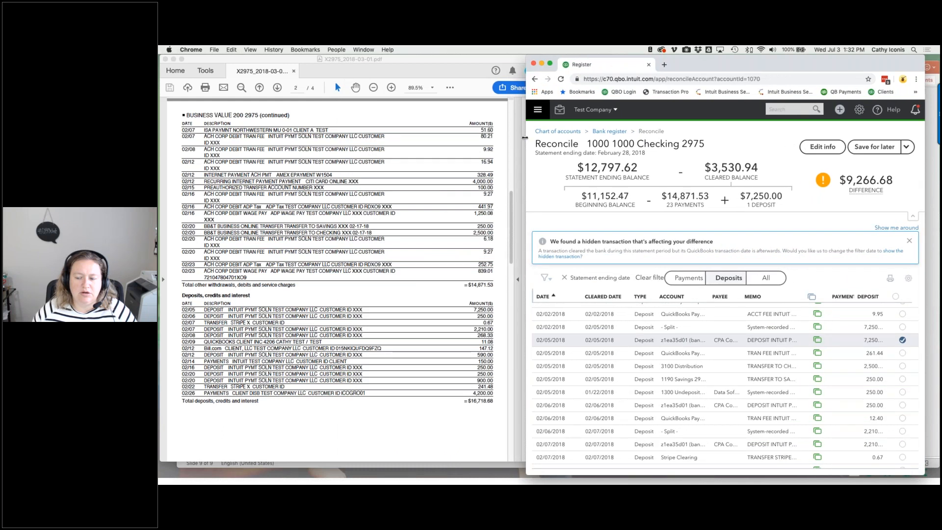
pyautogui.click(903, 379)
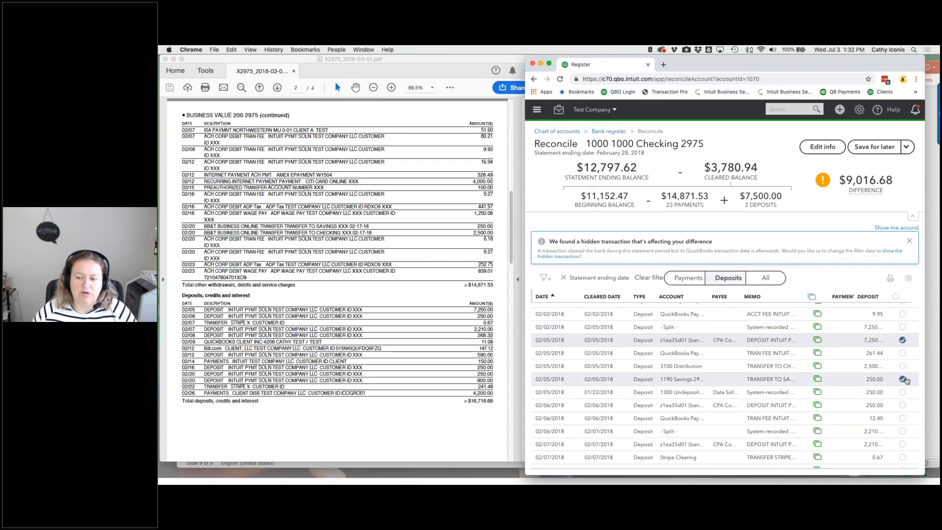
pyautogui.click(903, 457)
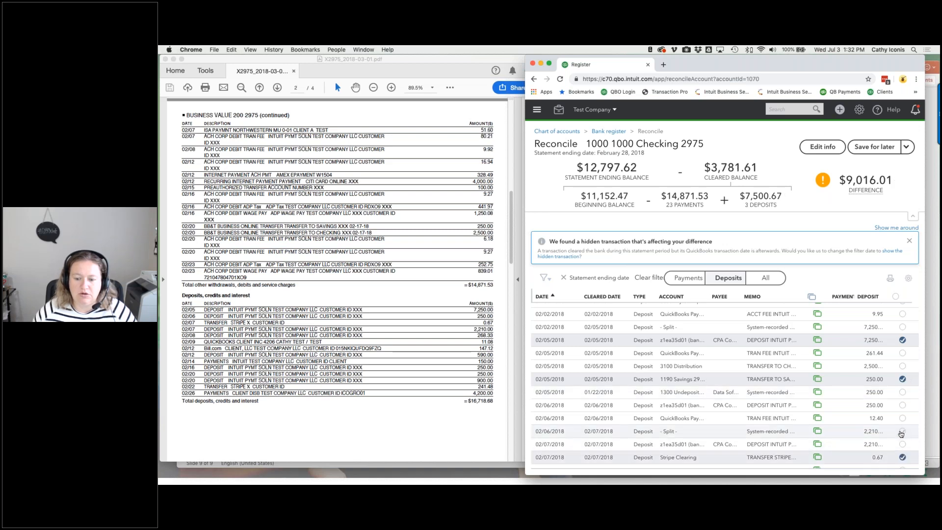
pyautogui.click(902, 431)
pyautogui.scroll(-3, 901, 434)
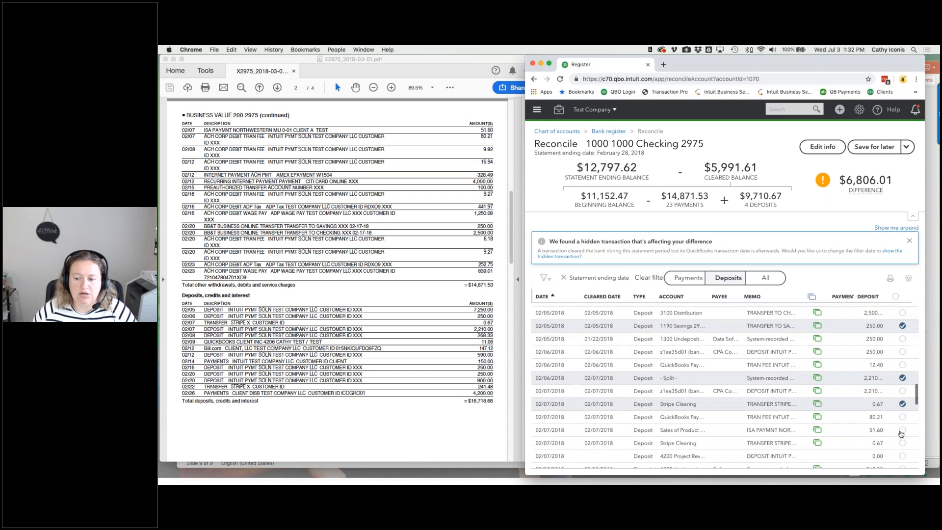
pyautogui.click(902, 436)
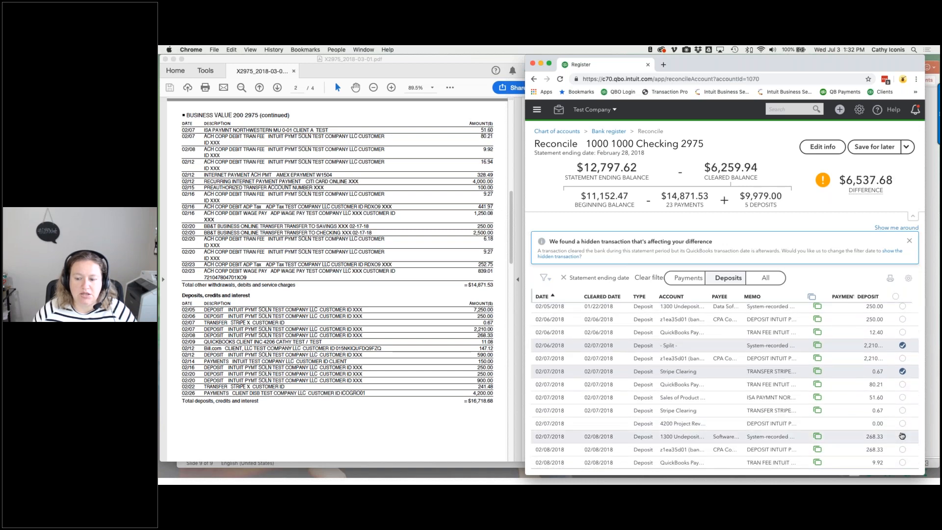
pyautogui.click(901, 436)
pyautogui.scroll(-2, 902, 434)
pyautogui.click(901, 426)
pyautogui.scroll(-2, 902, 431)
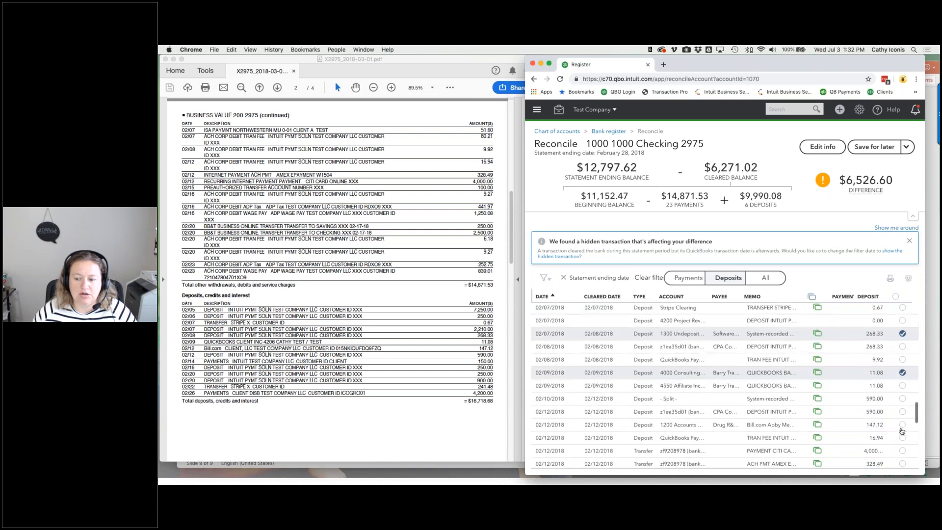
pyautogui.click(903, 424)
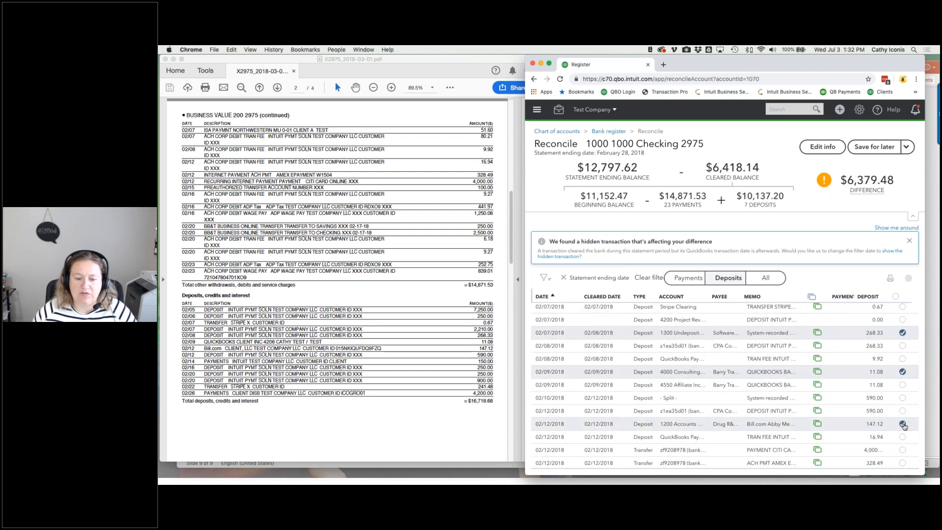
# - Clear the 02/10 $590.00 split deposit and the 02/14 $150.00 deposit
pyautogui.scroll(-4, 903, 425)
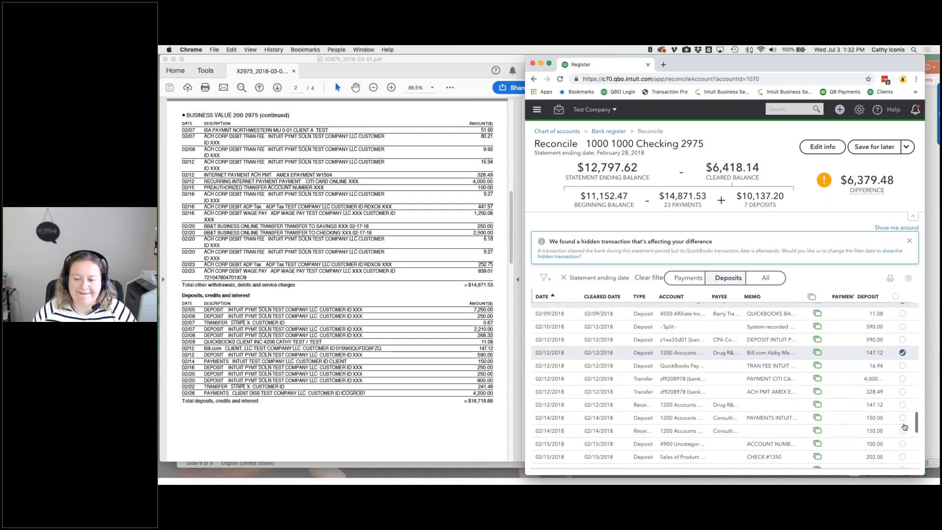
pyautogui.scroll(-10, 904, 427)
pyautogui.scroll(-5, 904, 426)
pyautogui.scroll(15, 904, 426)
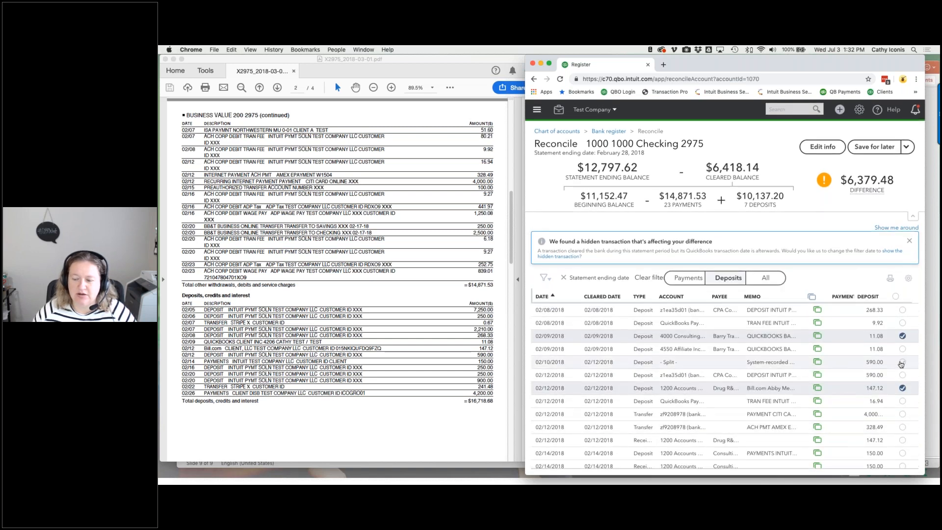
pyautogui.click(902, 362)
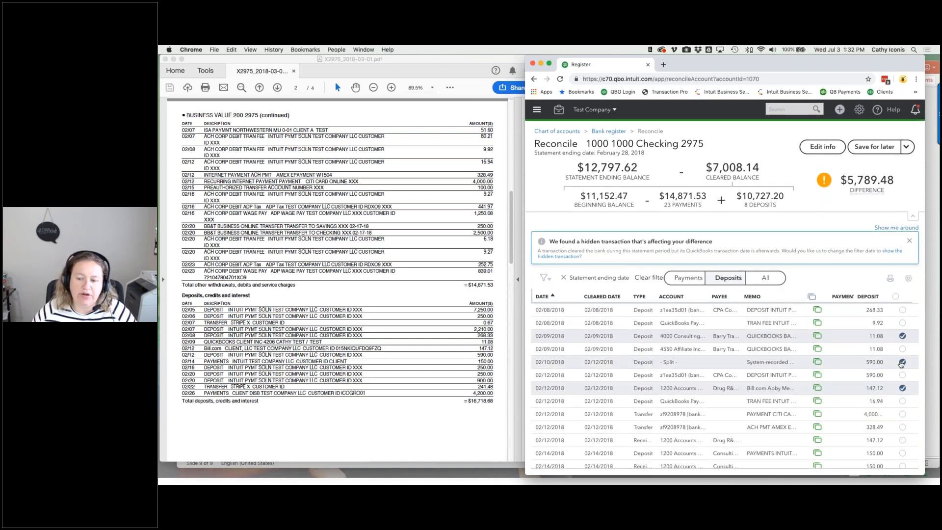
pyautogui.scroll(-3, 902, 373)
pyautogui.click(902, 398)
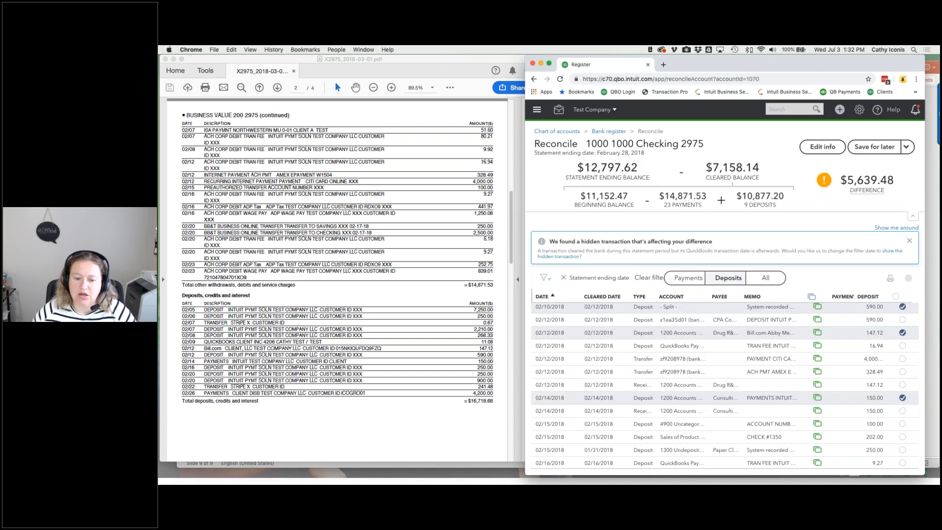
# - Clear the 02/15 250.00, 02/17 900.00, 02/22 241.48 and 02/26 4,200 deposits
pyautogui.scroll(-2, 902, 398)
pyautogui.click(902, 406)
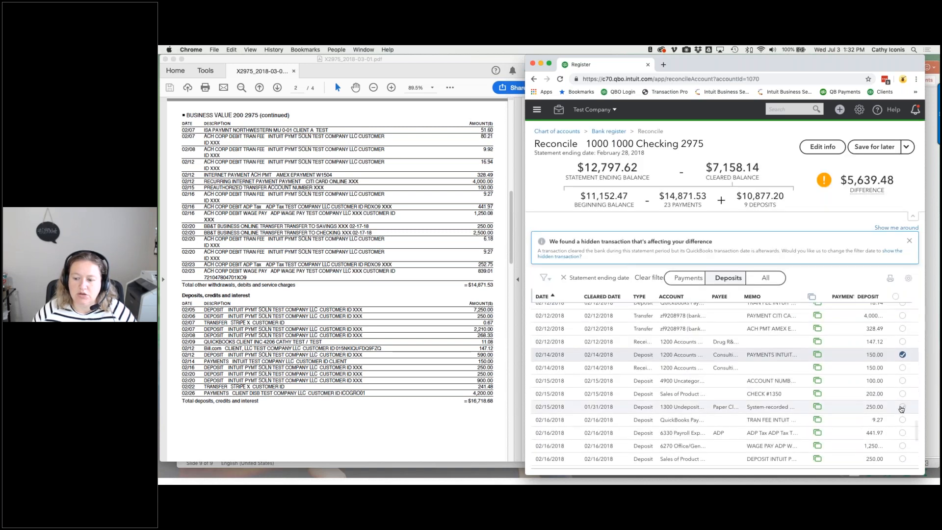
pyautogui.scroll(-4, 902, 408)
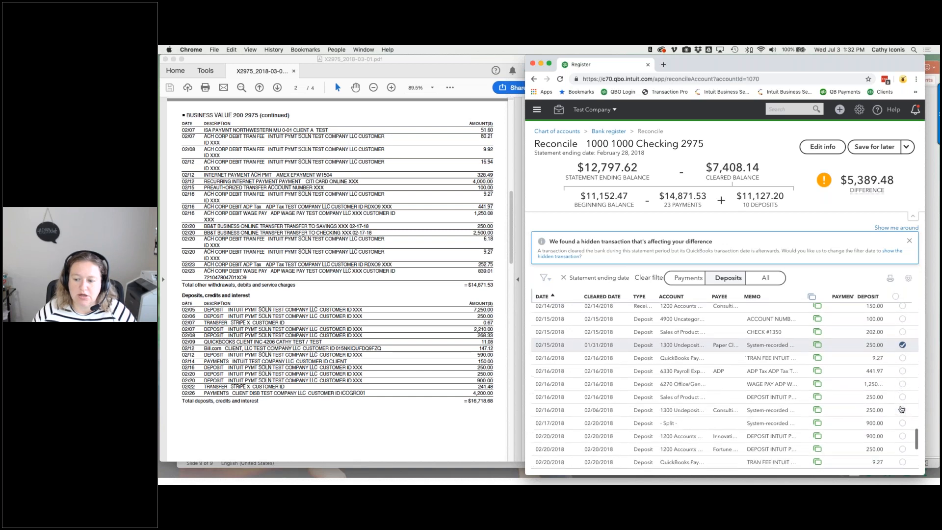
pyautogui.click(902, 406)
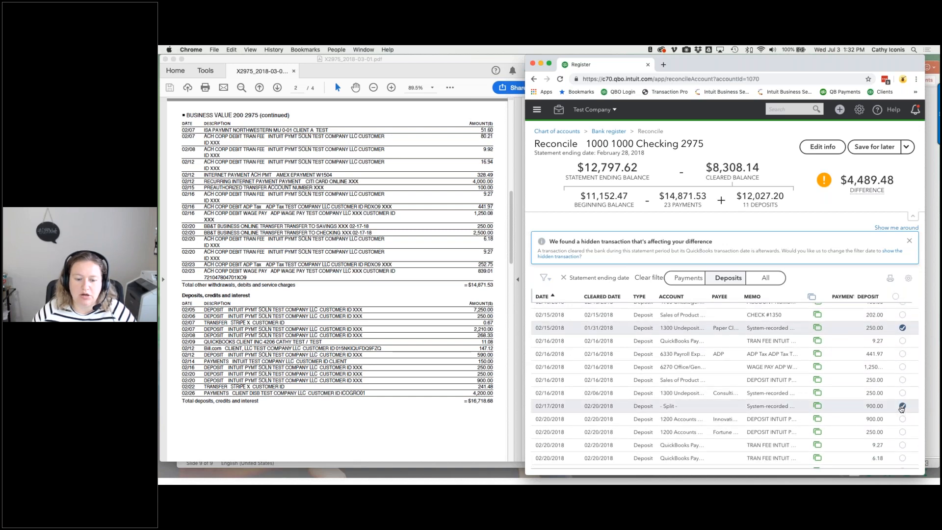
pyautogui.scroll(-4, 902, 409)
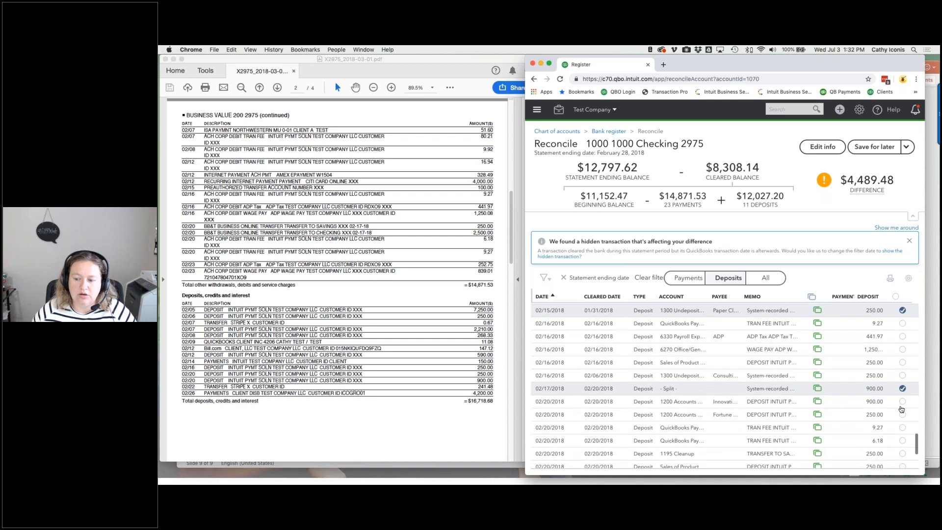
pyautogui.click(902, 424)
pyautogui.scroll(-2, 905, 426)
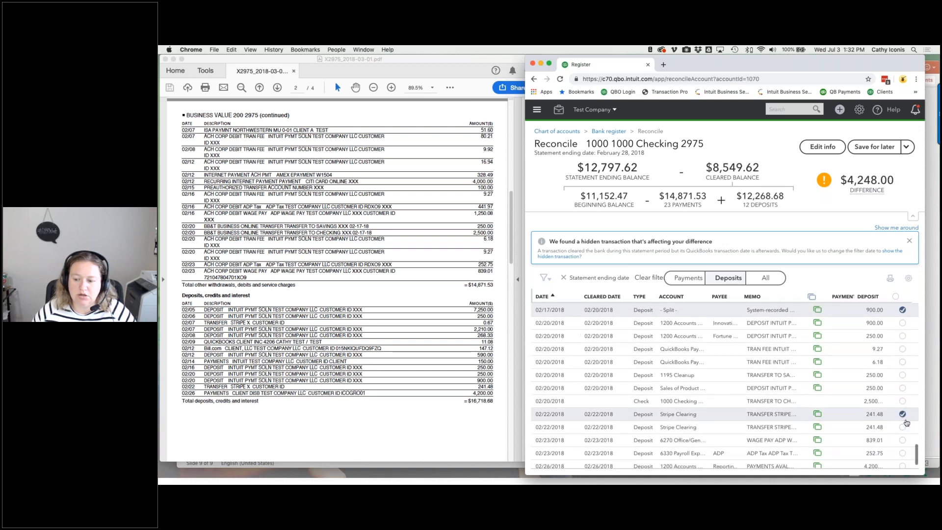
pyautogui.click(902, 448)
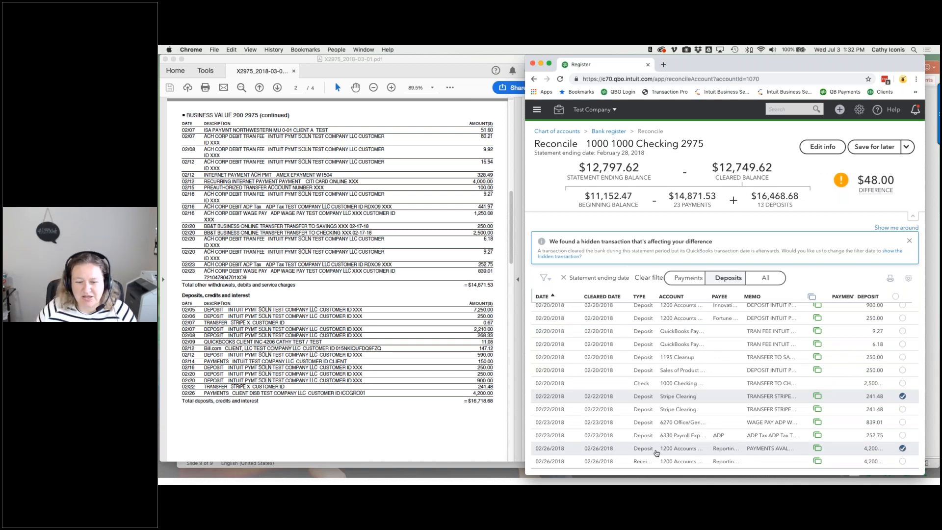
pyautogui.scroll(3, 591, 396)
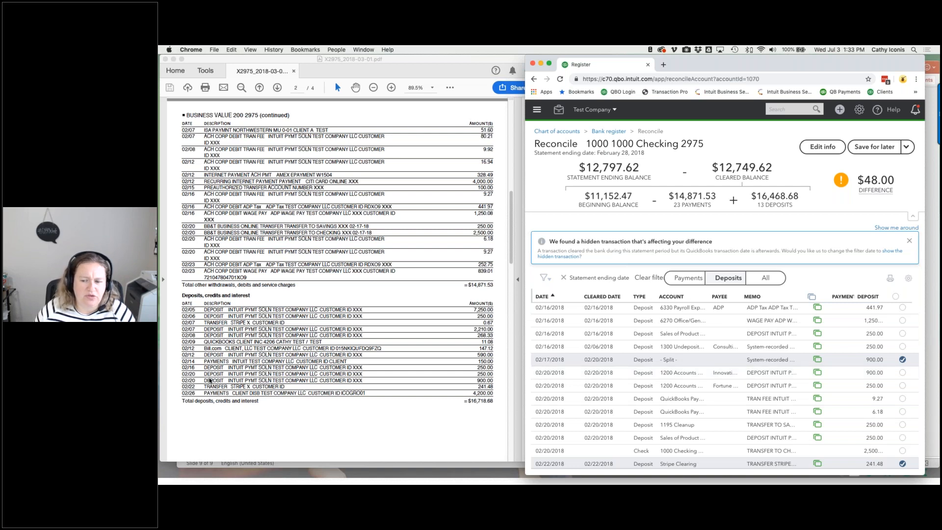
# - Highlight the statement's 02/20 900.00 deposit line and compare it against the reconcile list
pyautogui.click(496, 383)
pyautogui.moveTo(495, 382); pyautogui.dragTo(186, 378)
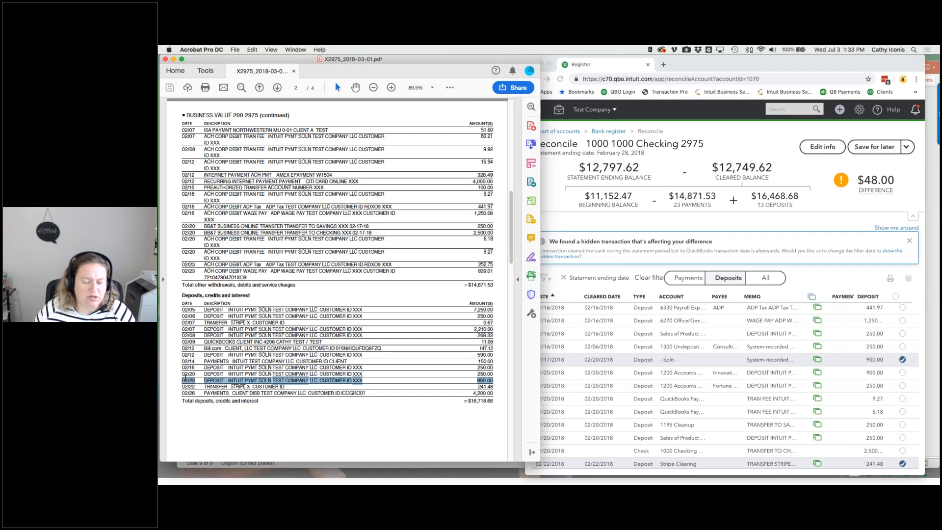
pyautogui.click(593, 287)
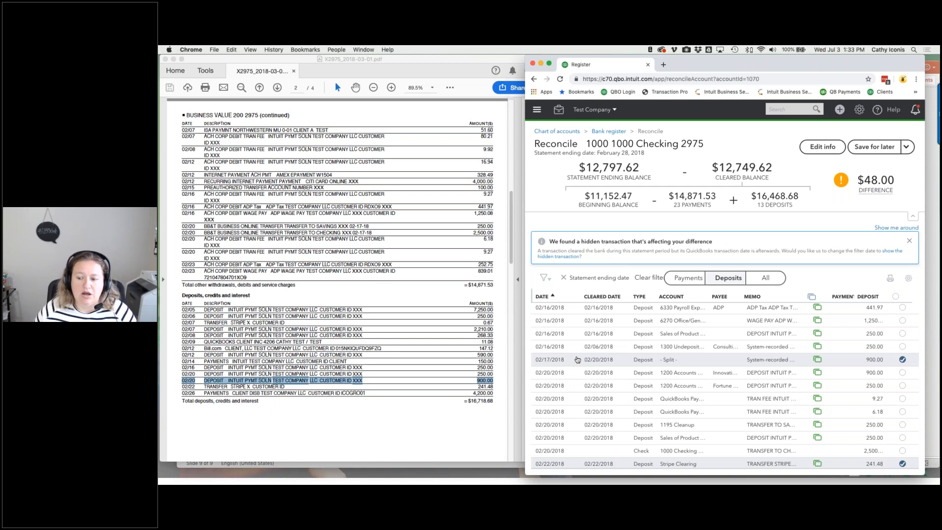
pyautogui.scroll(1, 724, 385)
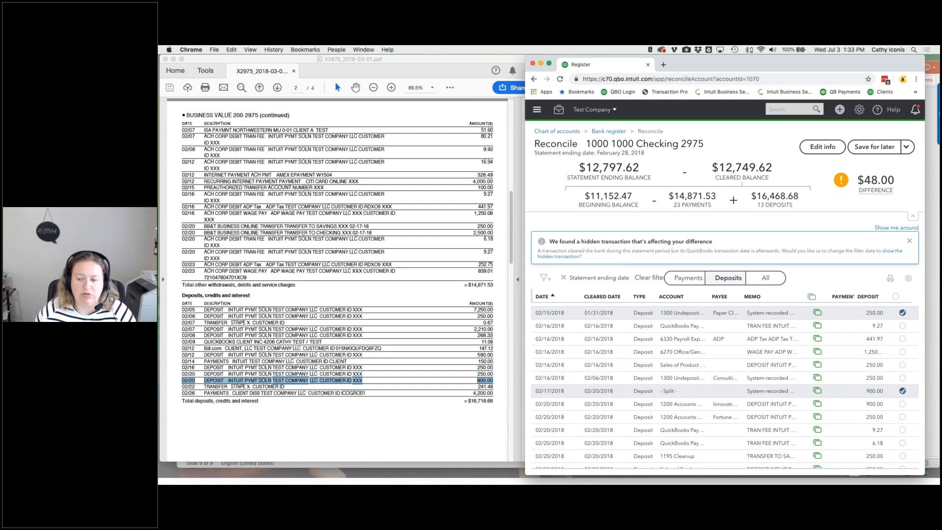
pyautogui.scroll(1, 586, 331)
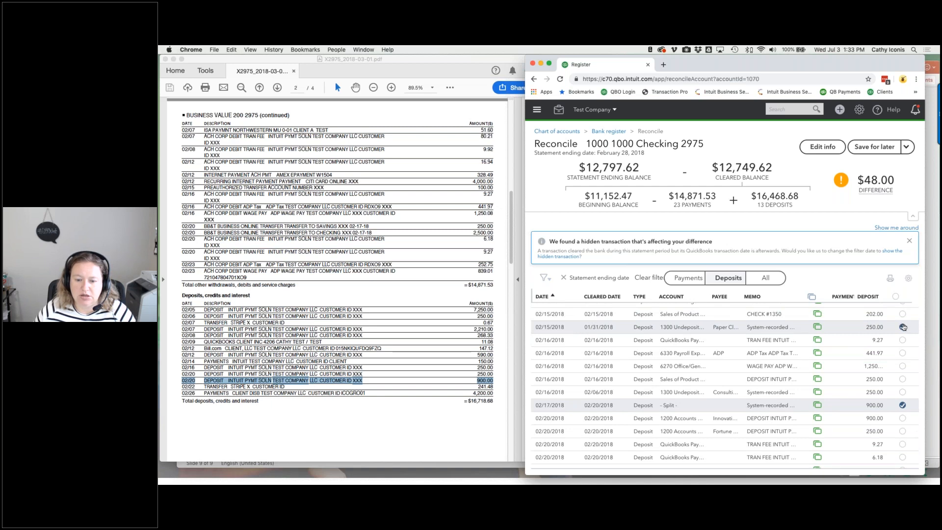
pyautogui.scroll(2, 903, 326)
pyautogui.scroll(3, 902, 327)
pyautogui.scroll(-4, 903, 327)
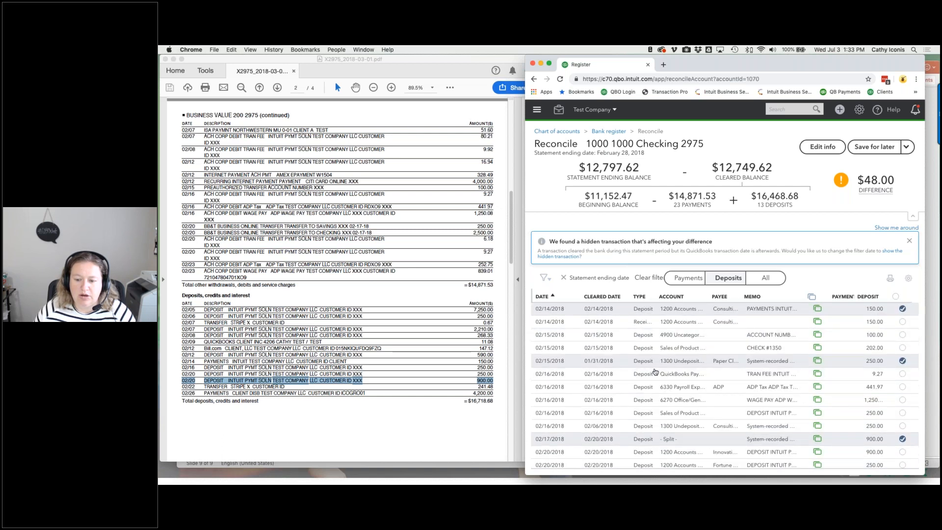
# - Unmatch the 02/15 $250.00 deposit from its bank-feed transaction and save it
pyautogui.click(647, 364)
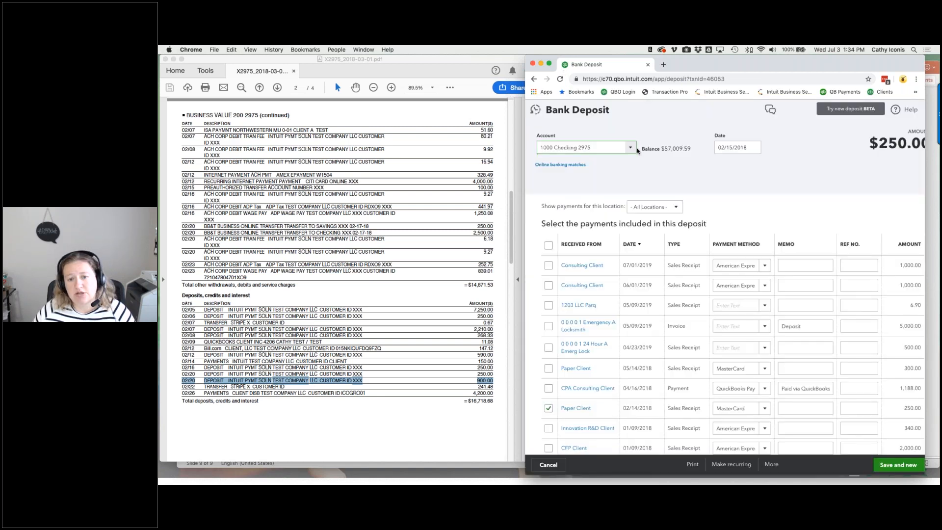
pyautogui.click(560, 164)
pyautogui.click(873, 172)
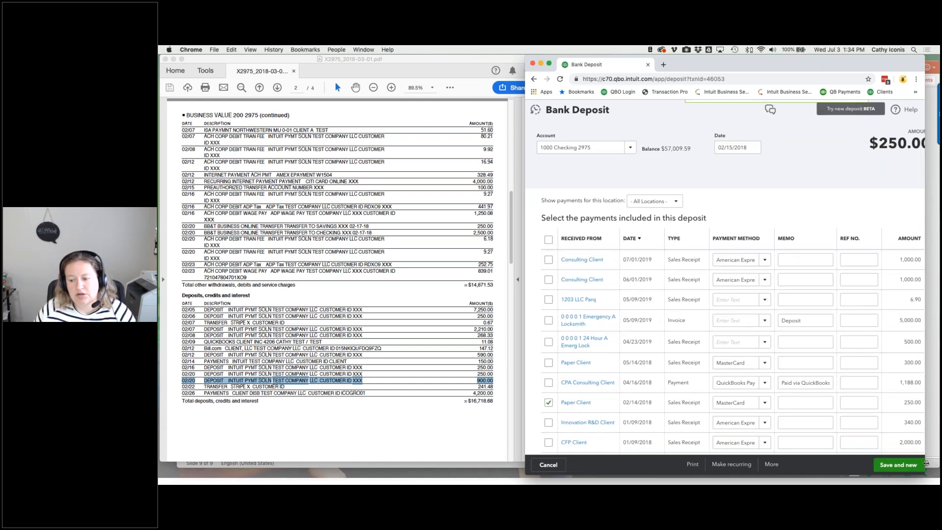
pyautogui.moveTo(925, 464); pyautogui.dragTo(940, 463)
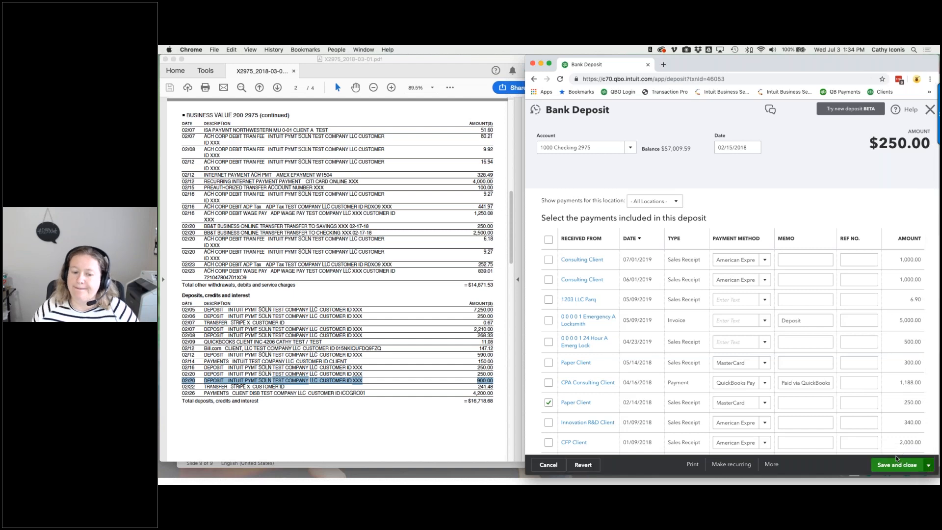
pyautogui.click(896, 459)
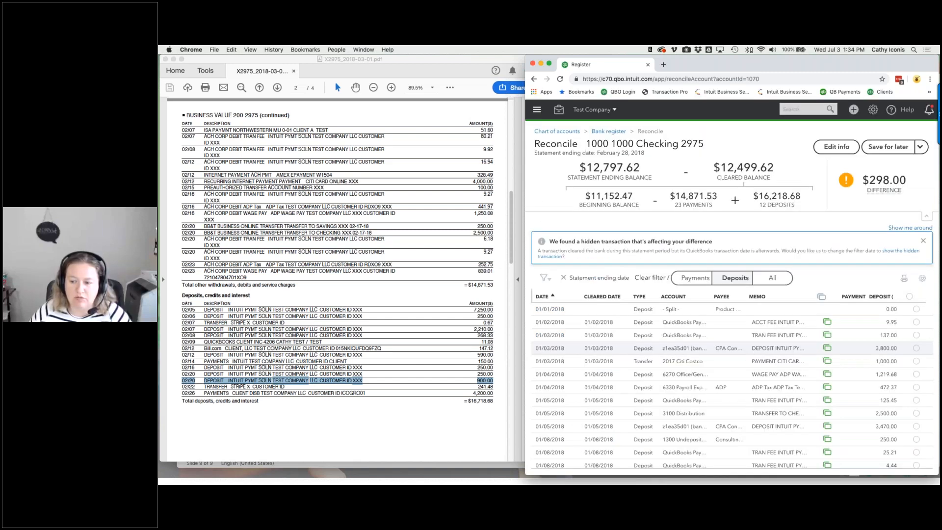
pyautogui.scroll(-15, 731, 354)
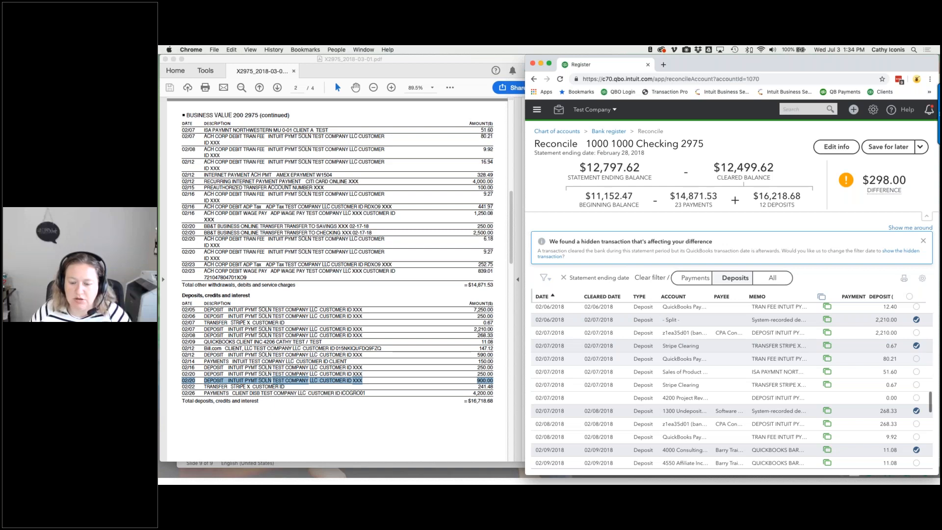
pyautogui.scroll(-2, 731, 385)
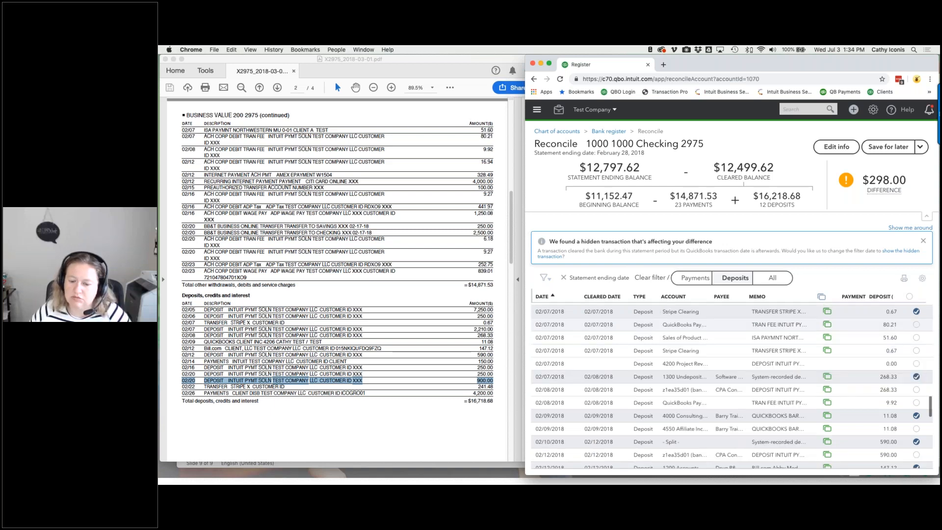
pyautogui.scroll(-8, 918, 445)
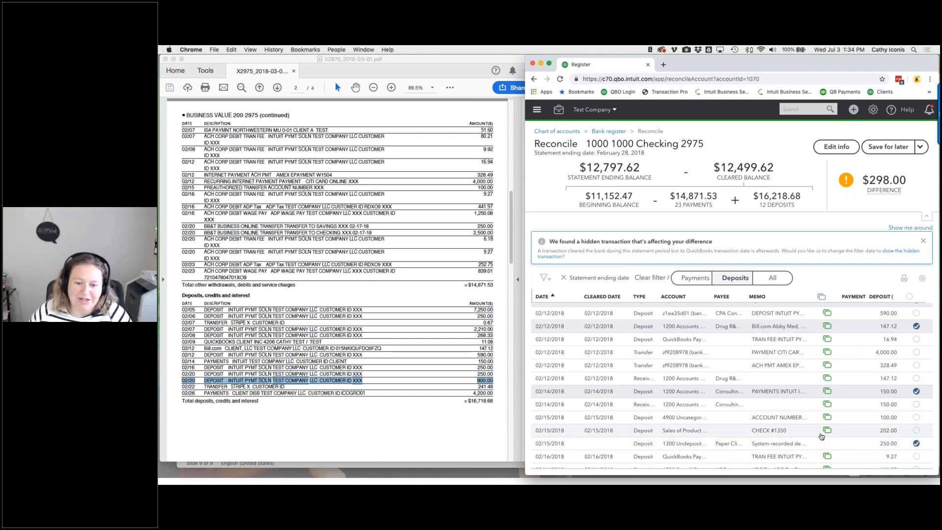
pyautogui.scroll(-3, 822, 436)
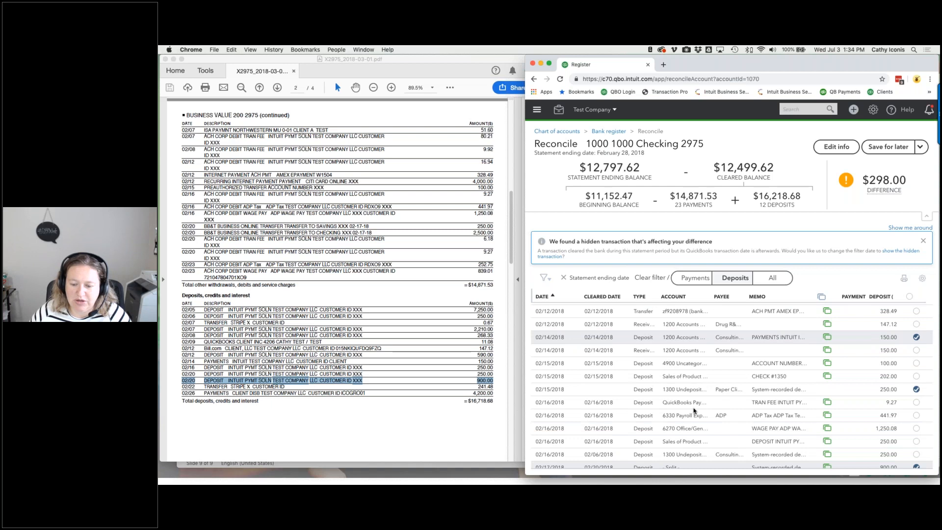
pyautogui.scroll(-5, 694, 410)
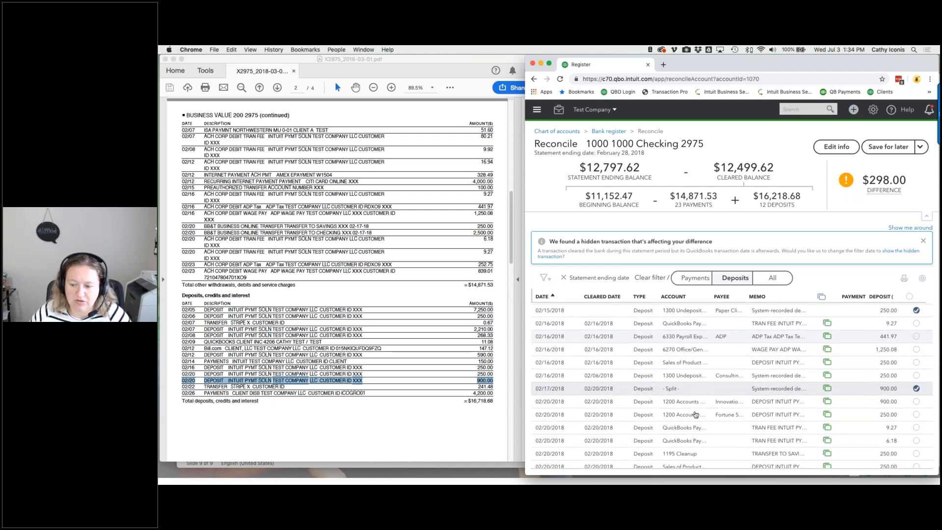
pyautogui.scroll(-2, 695, 415)
pyautogui.scroll(-1, 695, 414)
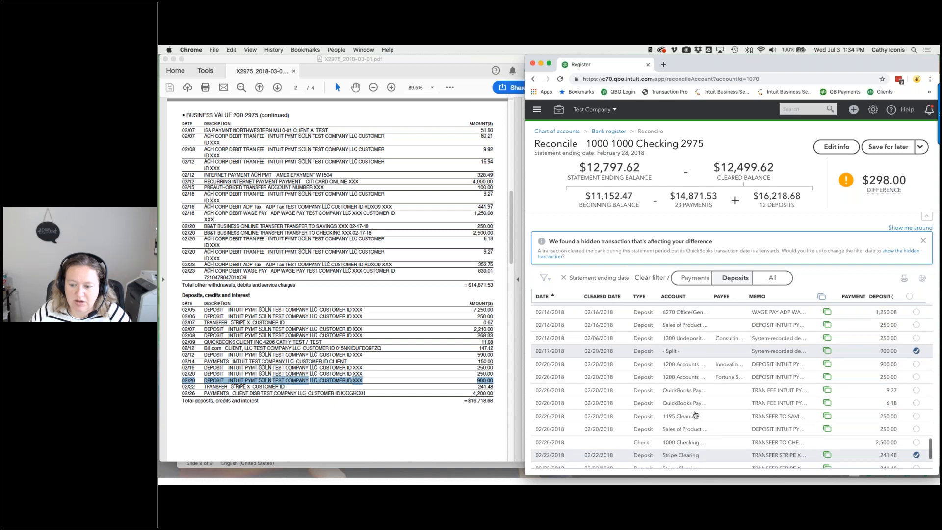
pyautogui.scroll(-1, 695, 415)
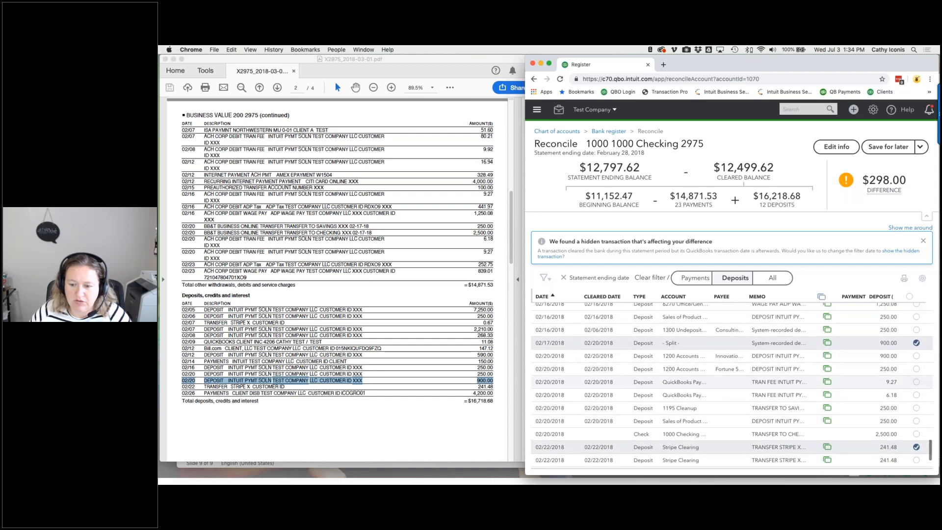
pyautogui.click(922, 371)
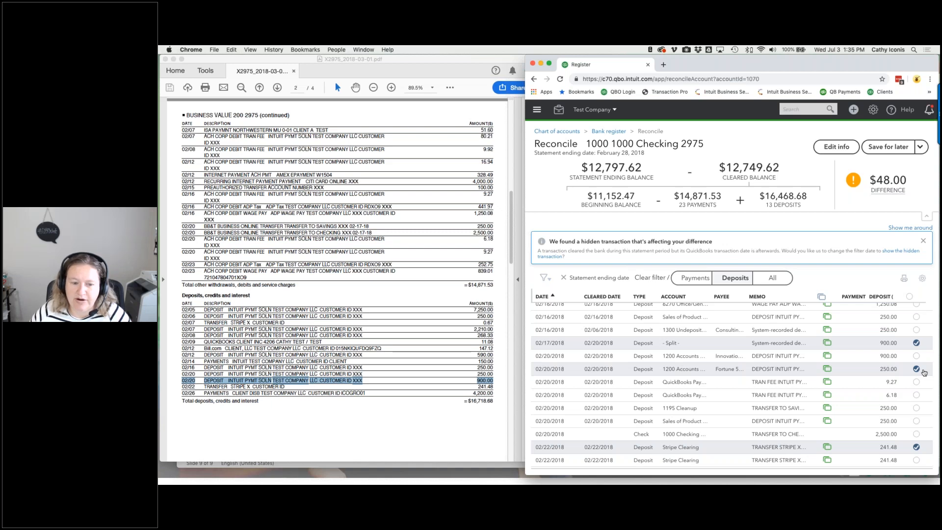
pyautogui.scroll(-5, 416, 382)
pyautogui.scroll(-20, 416, 382)
pyautogui.scroll(20, 416, 382)
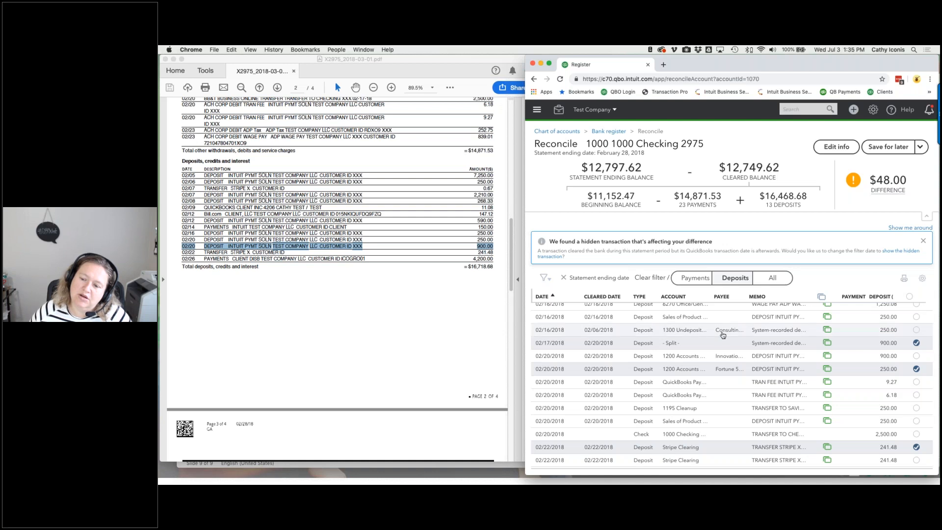
pyautogui.scroll(10, 694, 330)
pyautogui.scroll(5, 731, 385)
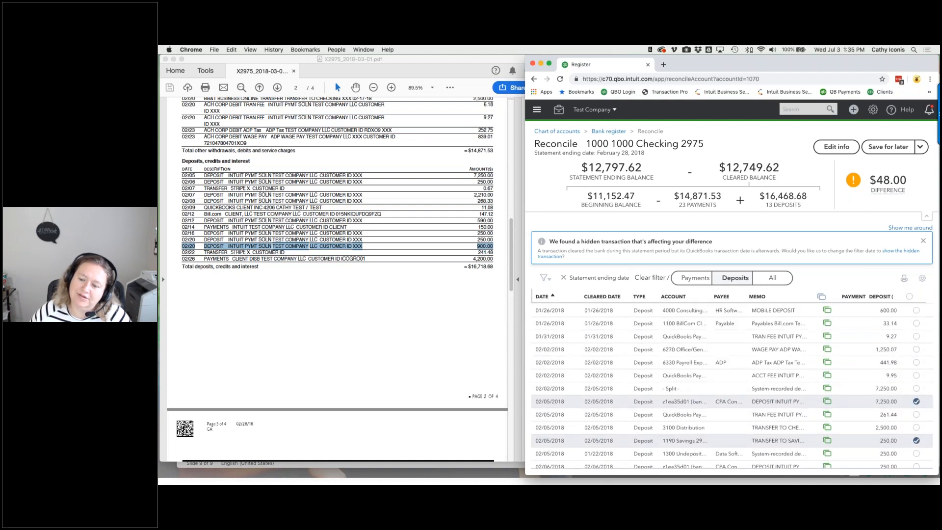
pyautogui.scroll(-3, 747, 381)
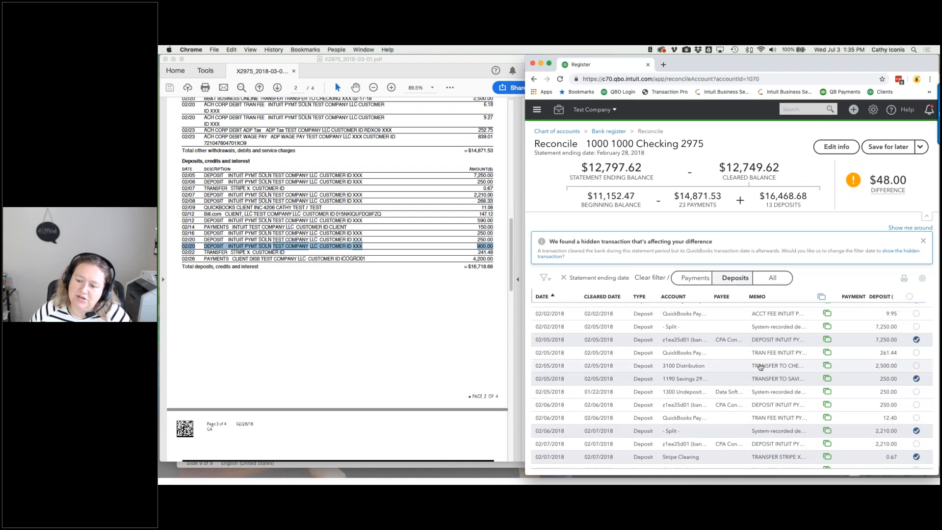
pyautogui.scroll(-3, 834, 392)
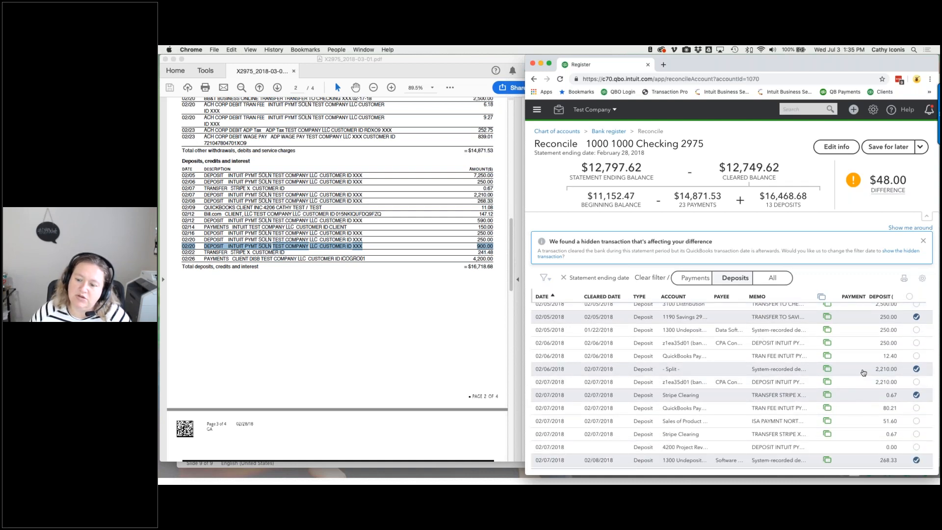
pyautogui.scroll(-3, 864, 373)
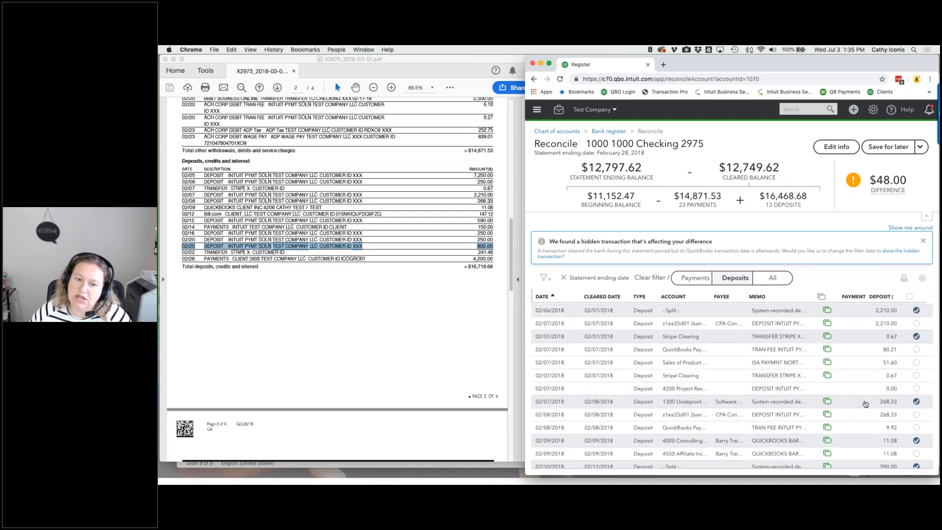
pyautogui.scroll(-2, 867, 403)
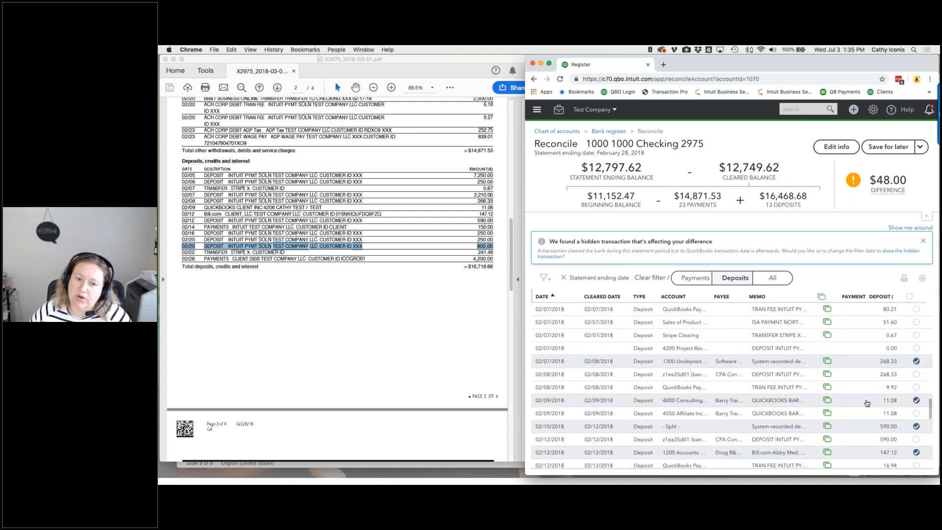
pyautogui.scroll(-2, 867, 403)
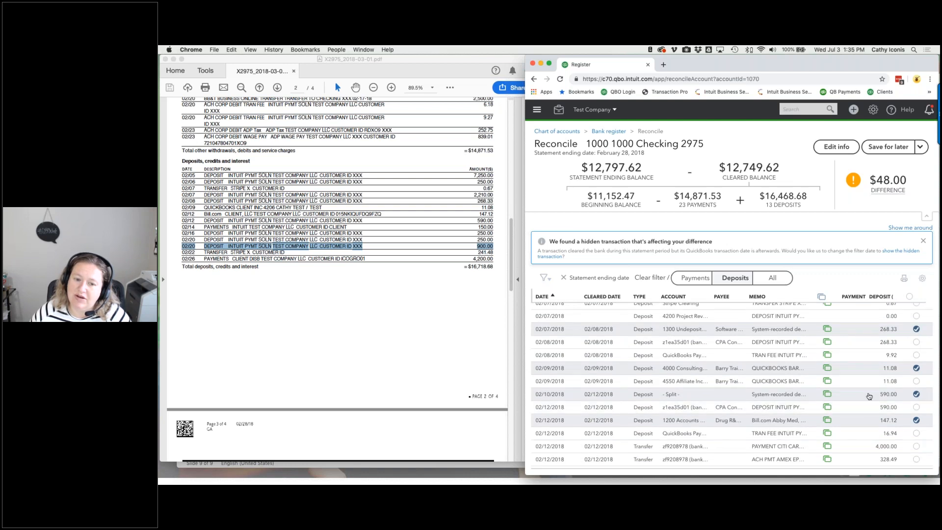
pyautogui.scroll(-5, 869, 396)
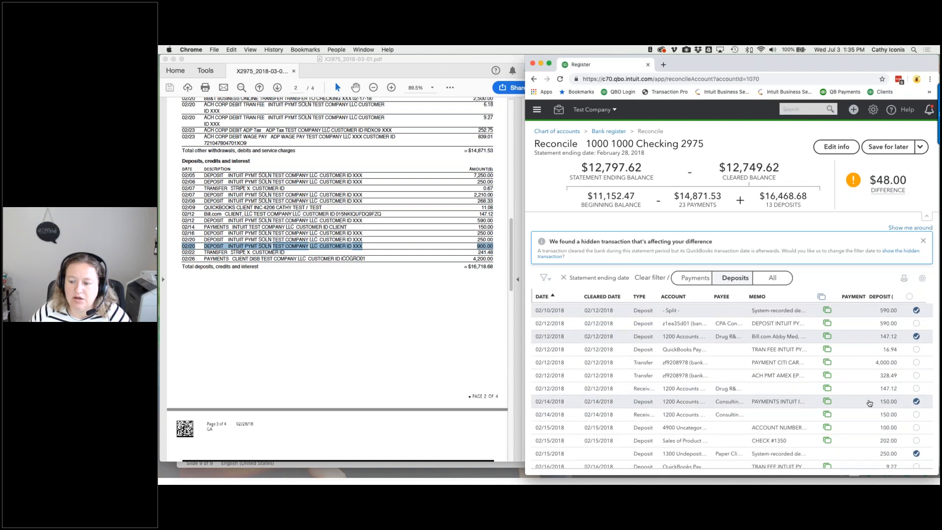
pyautogui.scroll(-3, 868, 403)
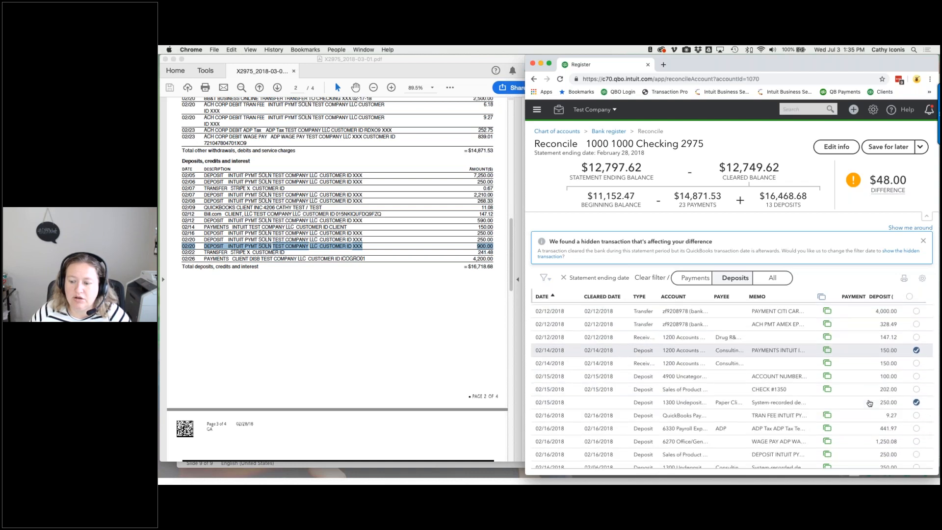
pyautogui.scroll(-3, 869, 403)
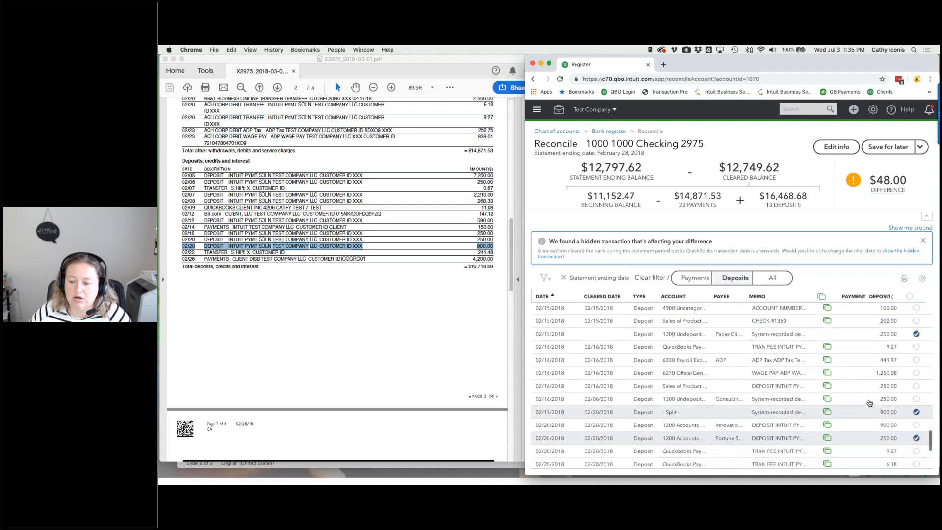
pyautogui.scroll(-2, 869, 402)
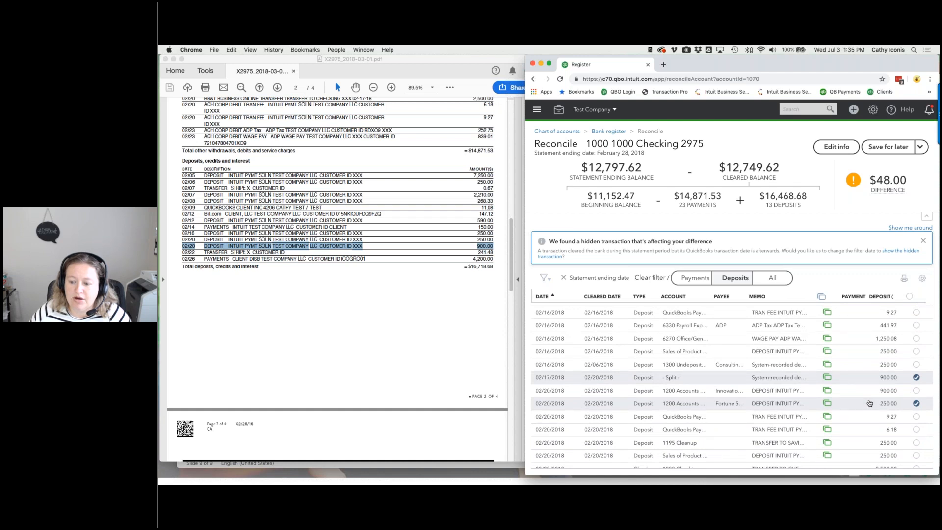
pyautogui.scroll(-4, 865, 382)
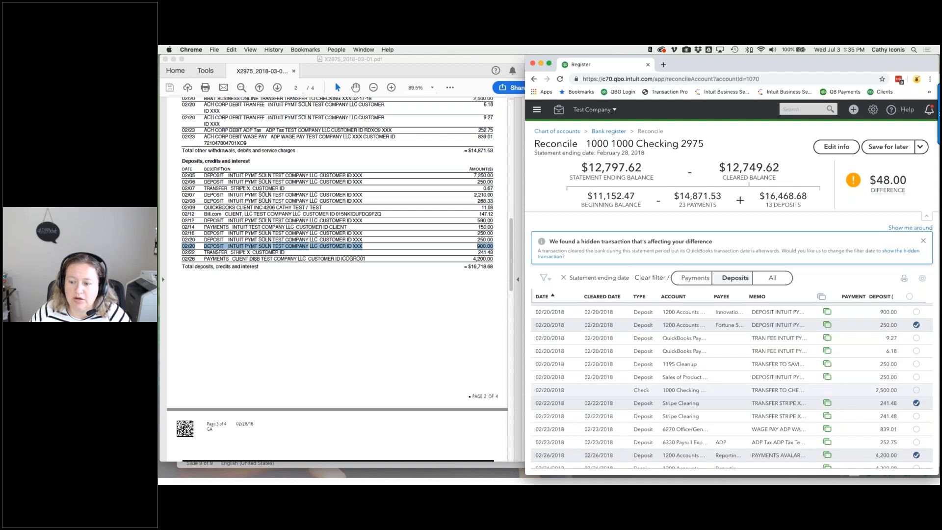
pyautogui.scroll(-1, 732, 385)
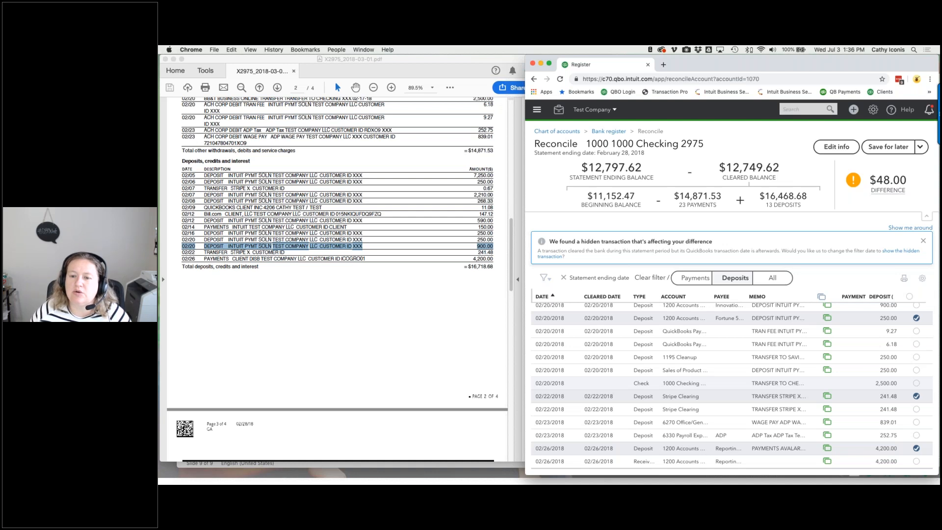
# - Save the Checking 2975 reconciliation for later, resume it, and list all transactions
pyautogui.click(887, 147)
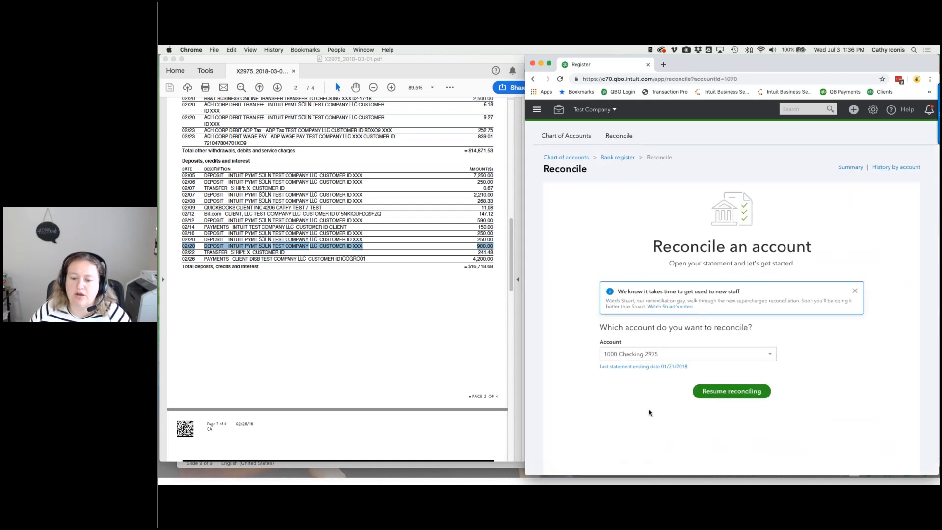
pyautogui.click(704, 395)
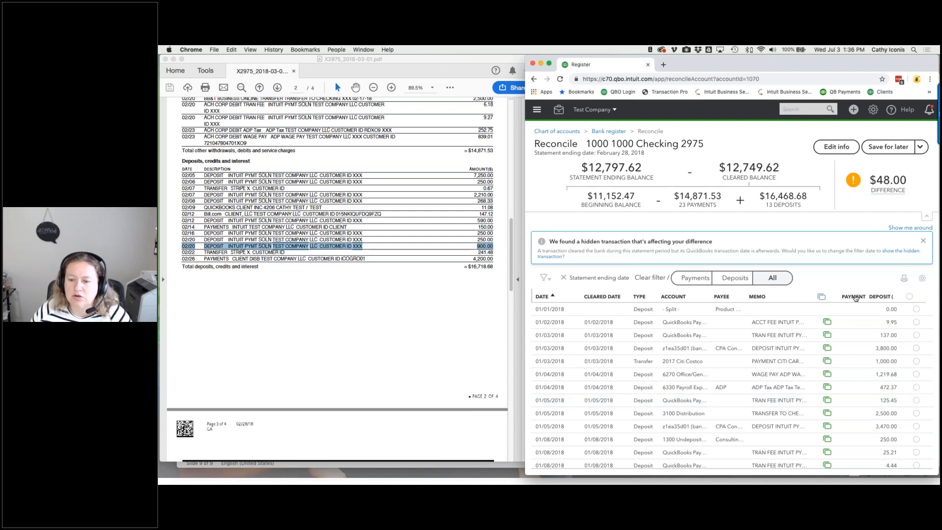
pyautogui.click(775, 278)
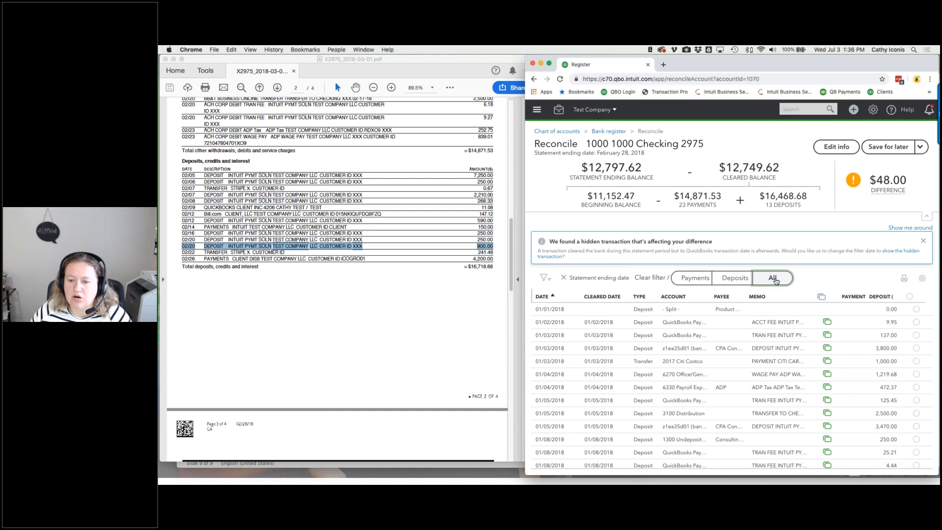
pyautogui.scroll(-10, 731, 335)
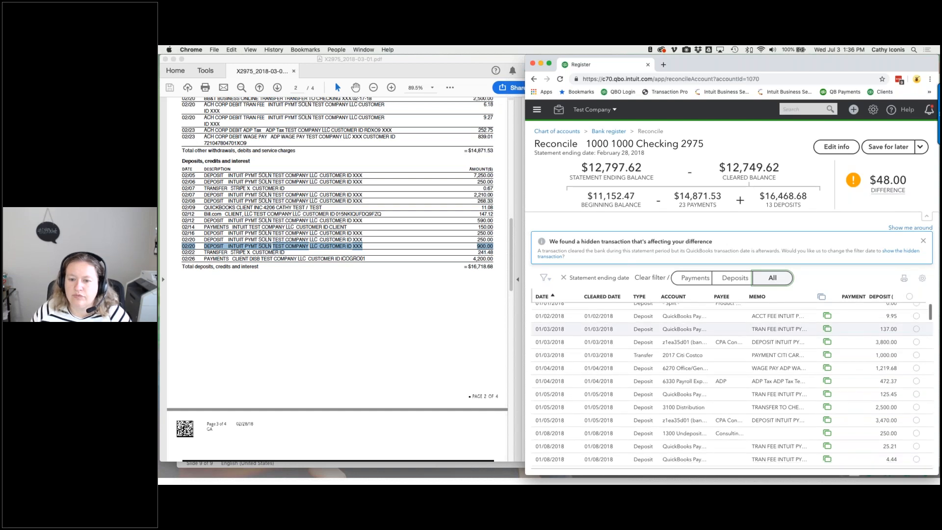
pyautogui.scroll(-3, 731, 384)
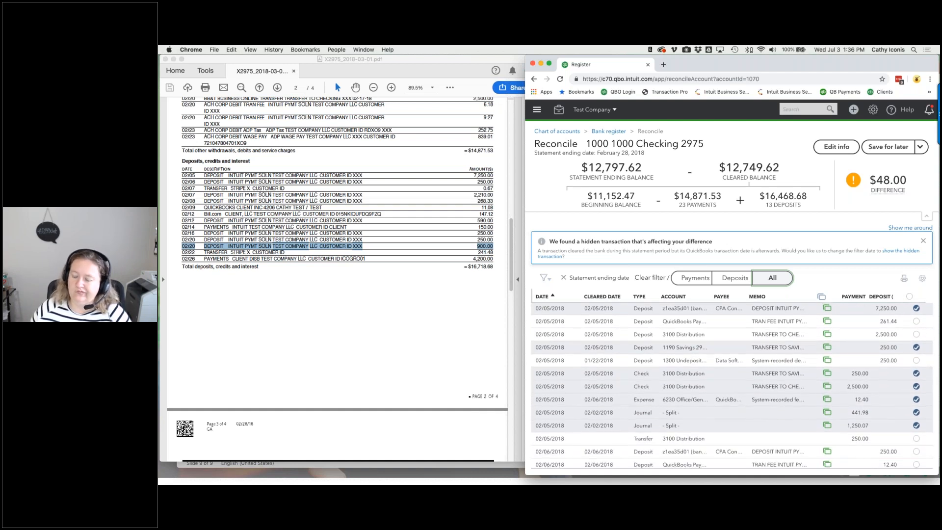
pyautogui.scroll(-3, 730, 384)
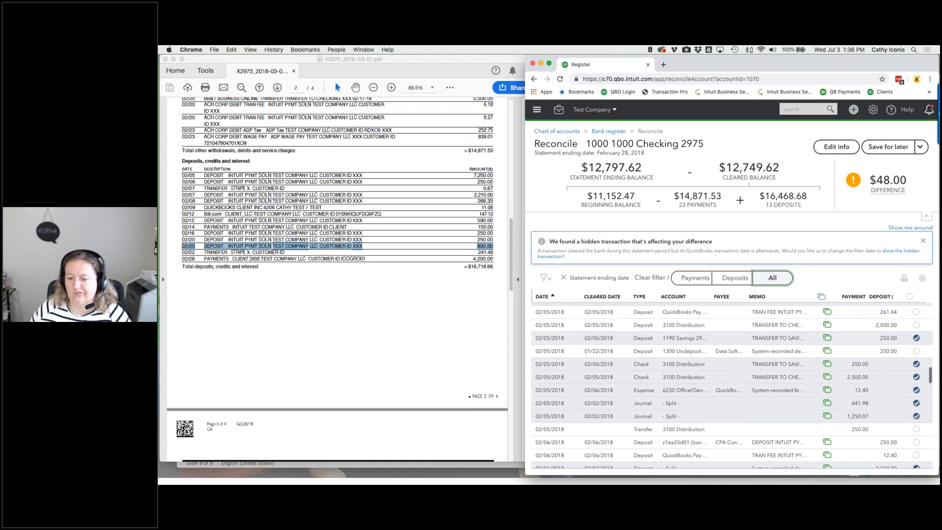
pyautogui.scroll(-3, 731, 384)
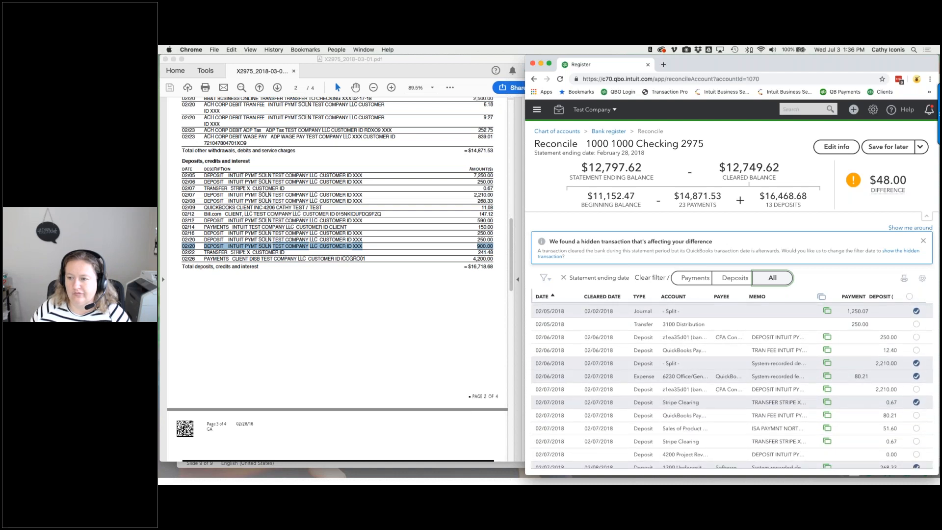
pyautogui.scroll(-5, 731, 384)
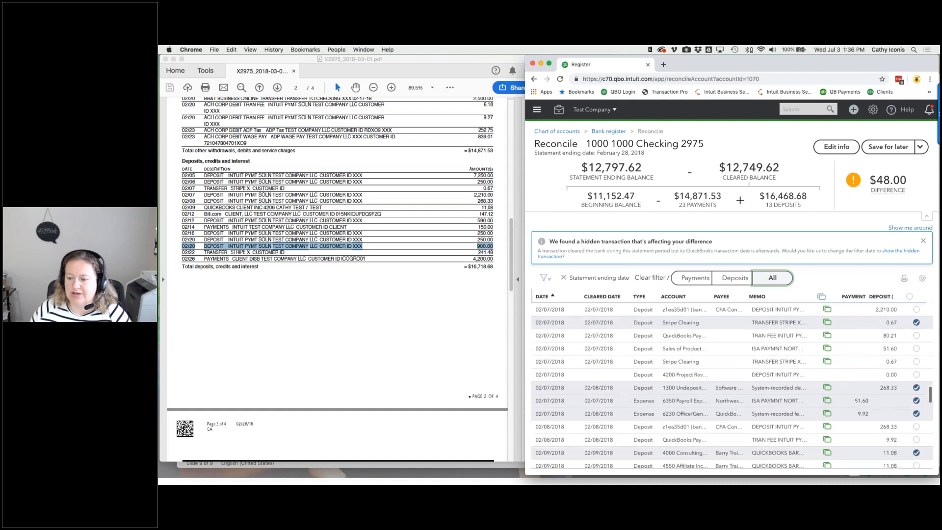
pyautogui.scroll(-3, 730, 384)
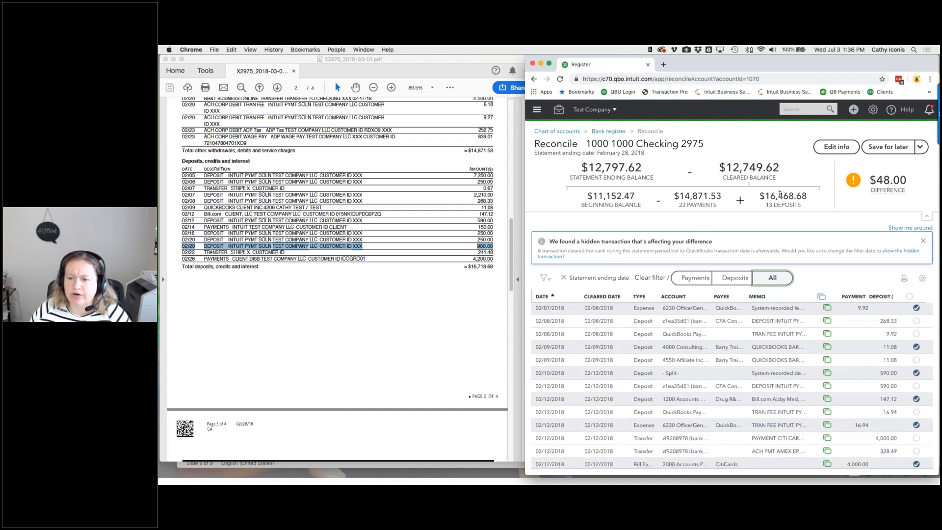
# - Mark the 468.68 deposits total, then clear the second 02/22 Stripe 241.48 deposit instead of the first
pyautogui.moveTo(779, 195); pyautogui.dragTo(810, 197)
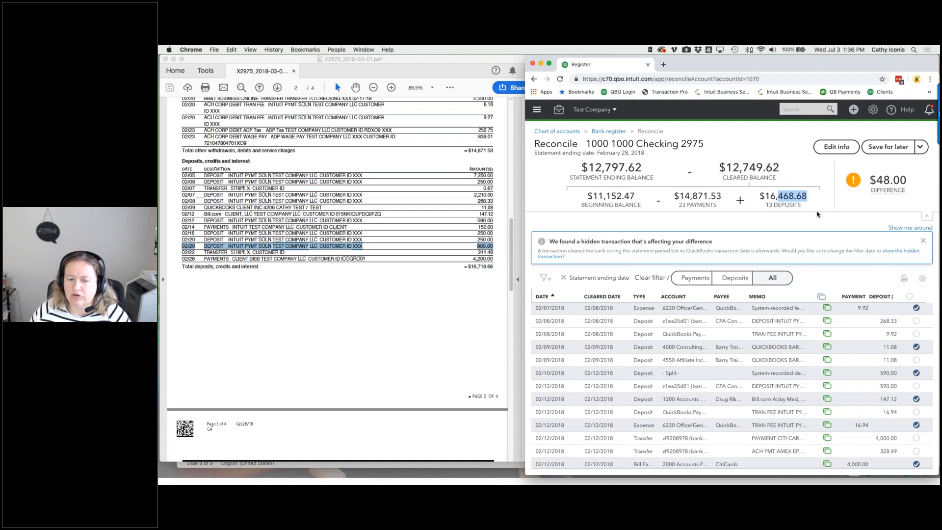
pyautogui.scroll(-5, 863, 363)
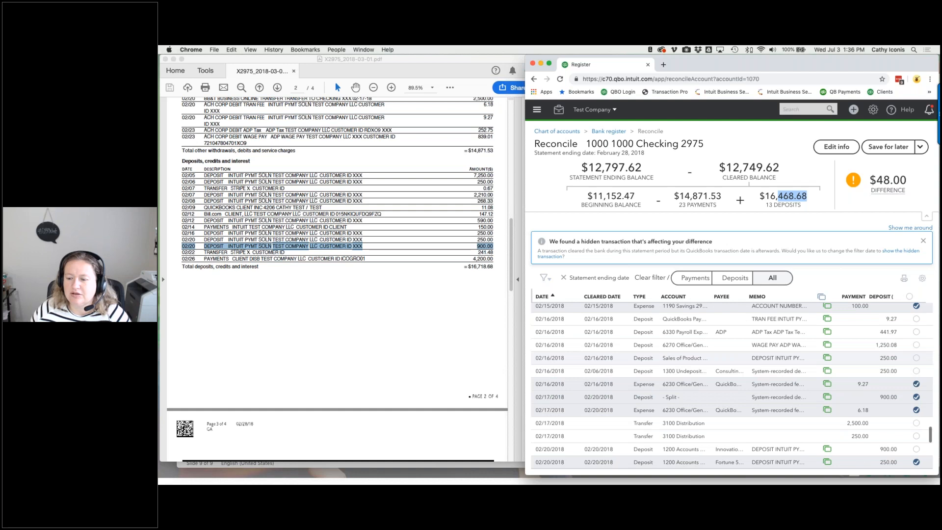
pyautogui.scroll(-5, 732, 386)
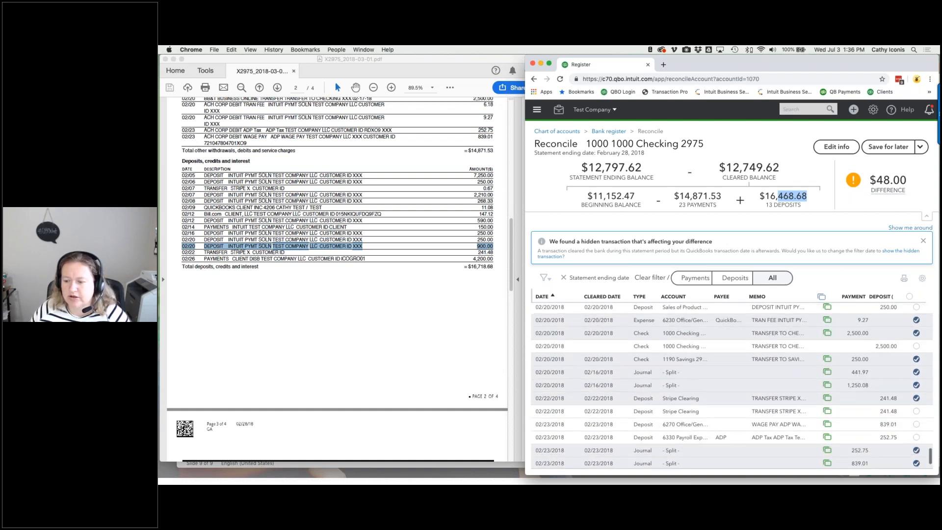
pyautogui.click(916, 399)
pyautogui.click(916, 412)
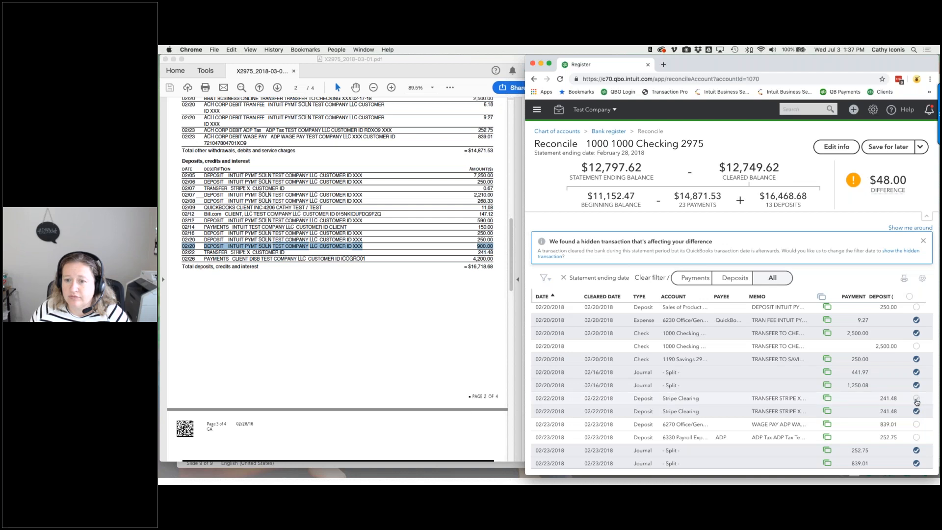
pyautogui.scroll(10, 383, 328)
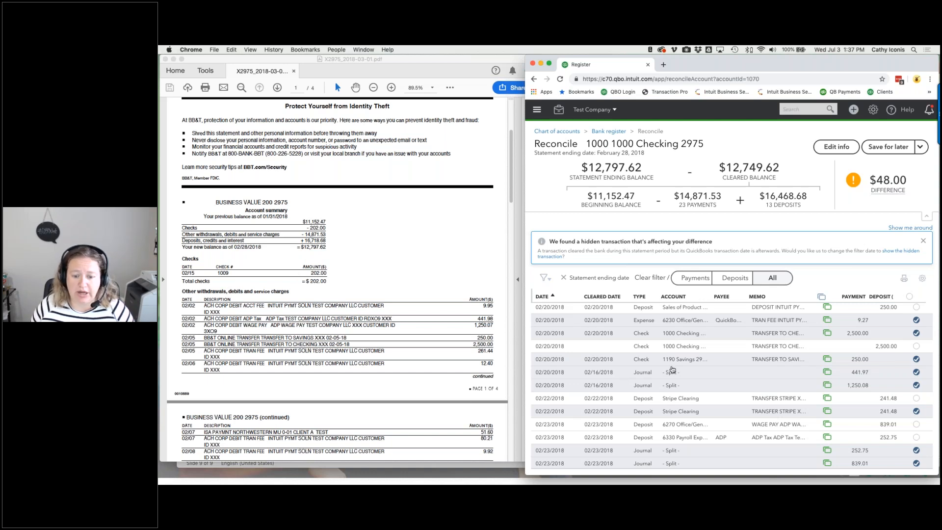
pyautogui.scroll(4, 672, 369)
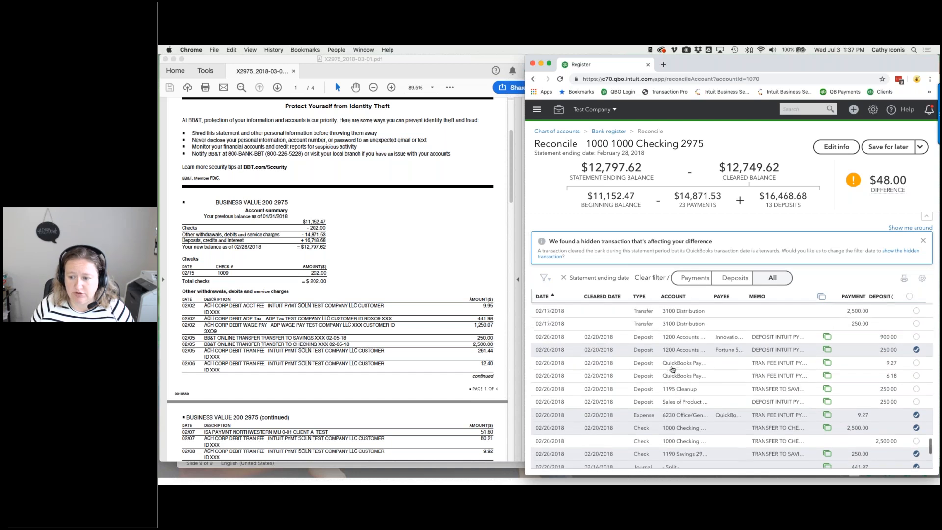
pyautogui.scroll(5, 672, 370)
pyautogui.scroll(2, 672, 369)
# - Clear the 02/15 CHECK #1350 deposit of 202.00 and scroll the register to compare against the PDF
pyautogui.click(915, 340)
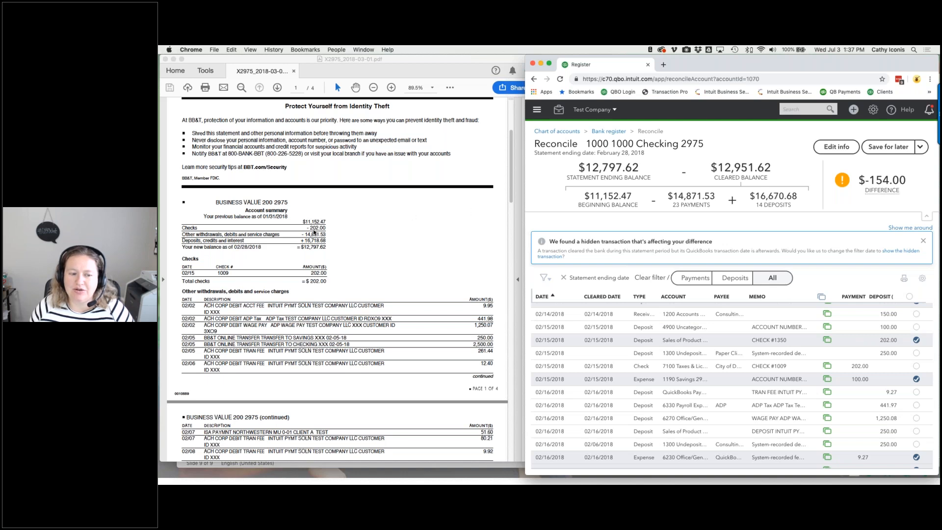
pyautogui.scroll(-10, 764, 304)
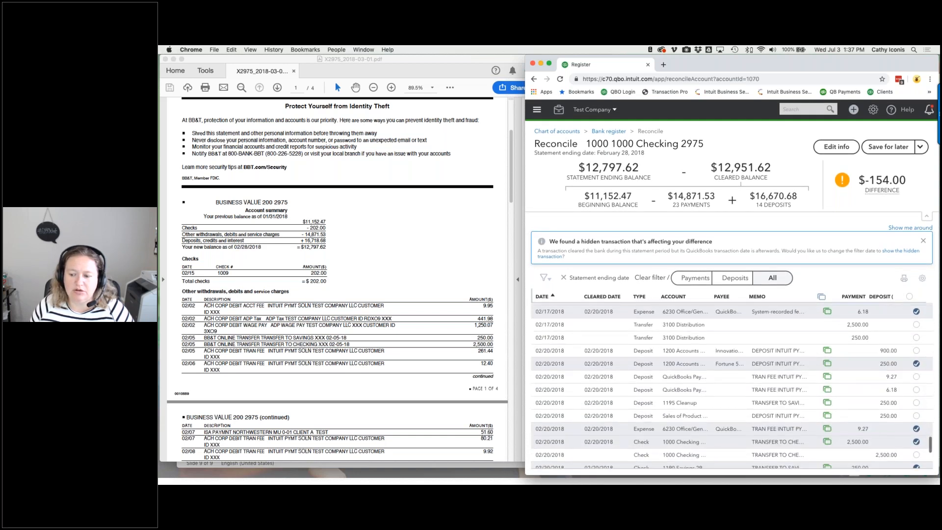
pyautogui.scroll(-5, 732, 385)
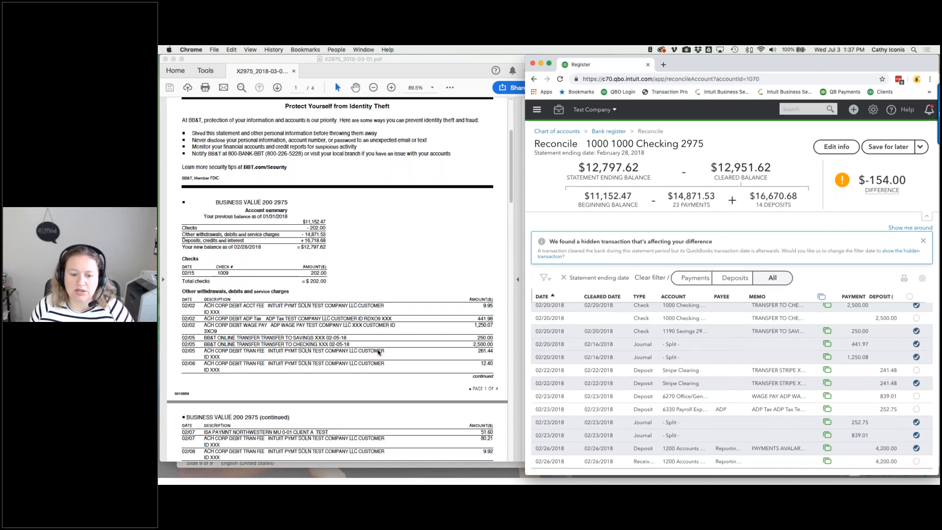
pyautogui.scroll(-5, 379, 352)
pyautogui.scroll(-6, 378, 352)
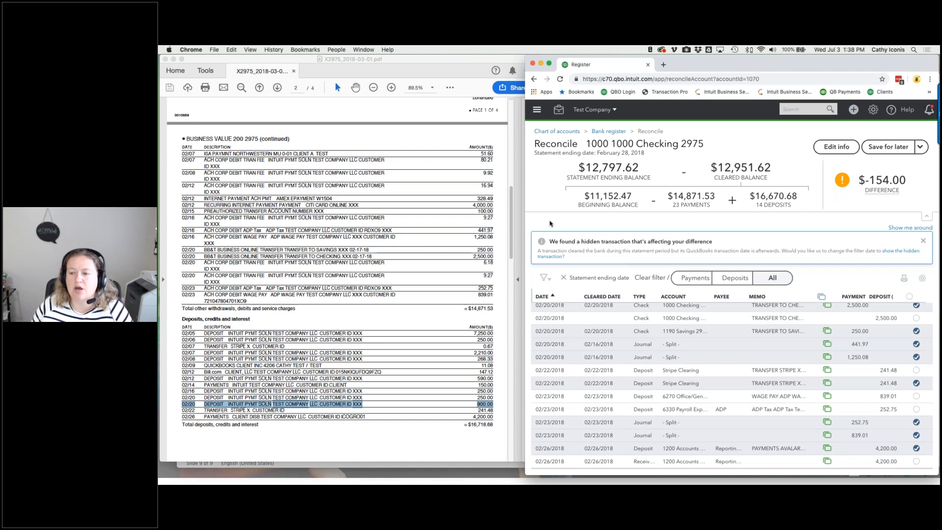
# - Save the reconciliation for later, return to the Dashboard, and move Chrome aside to reveal the PDF
pyautogui.click(921, 147)
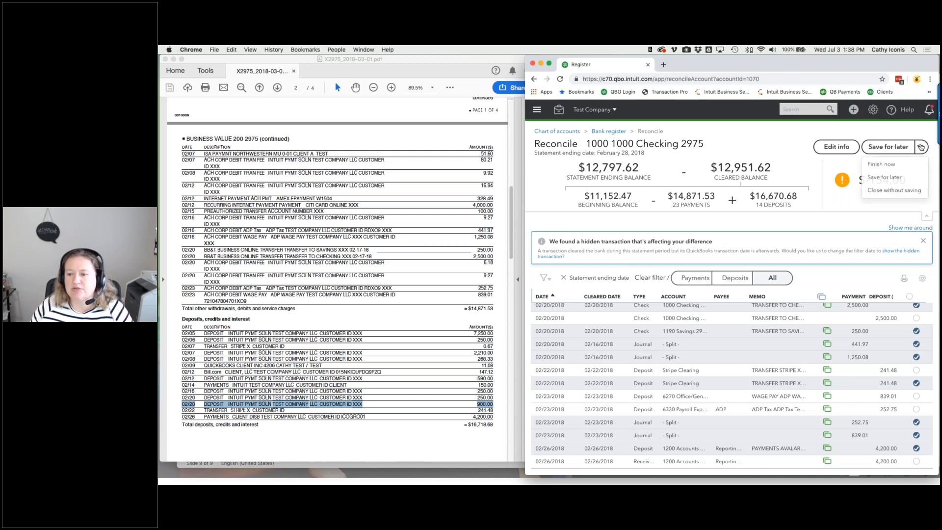
pyautogui.click(893, 178)
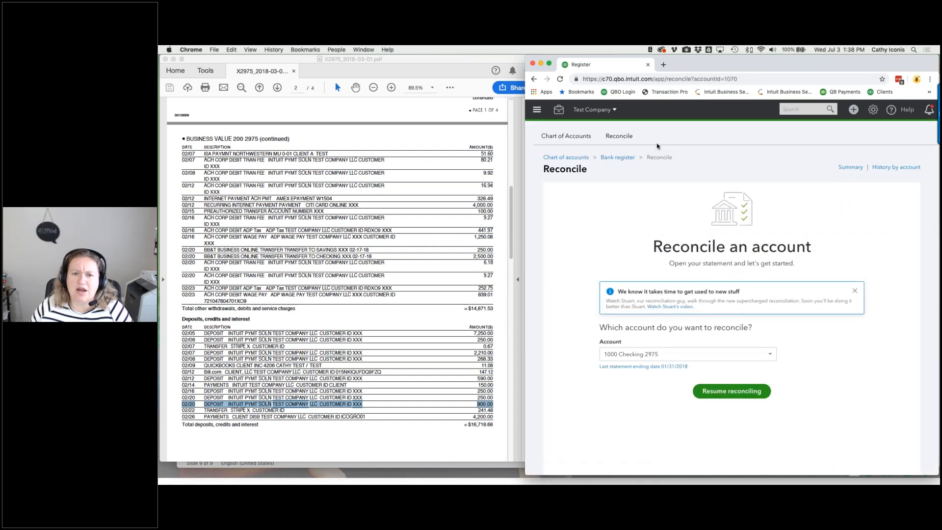
pyautogui.click(537, 109)
pyautogui.click(554, 158)
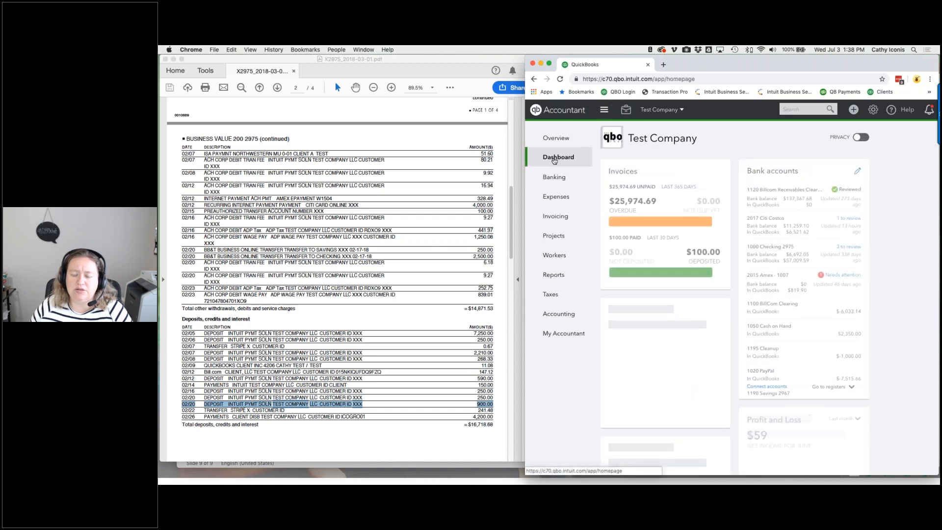
pyautogui.moveTo(794, 63); pyautogui.dragTo(160, 63)
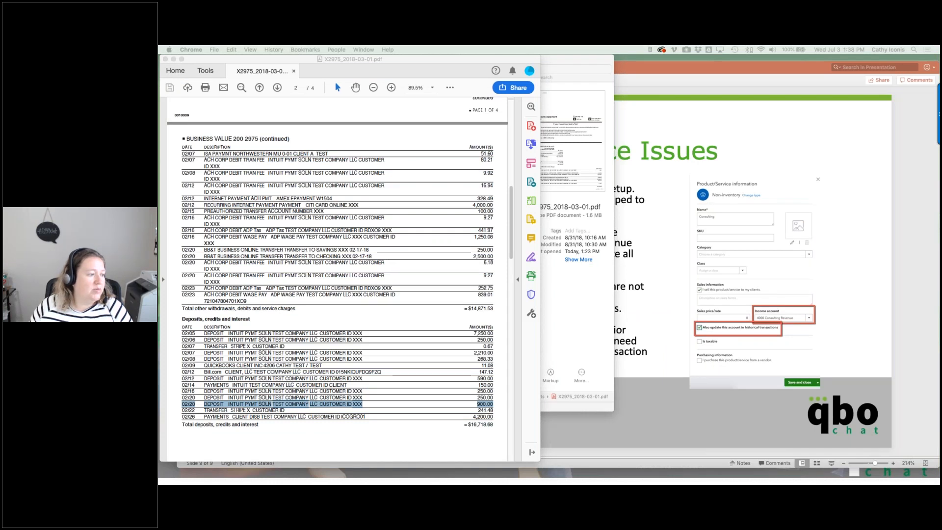
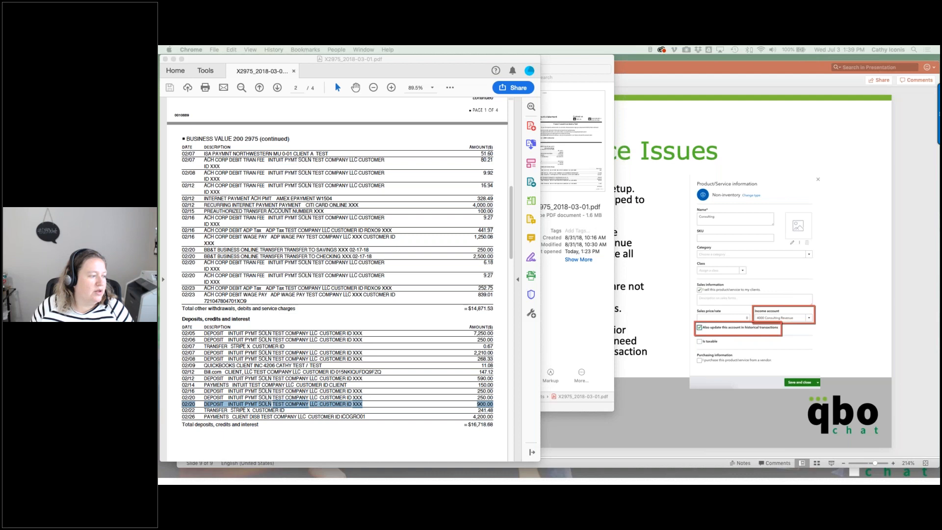
# - Place QuickBooks beside the bank statement PDF and resume the Checking 2975 reconciliation
pyautogui.moveTo(159, 63); pyautogui.dragTo(648, 58)
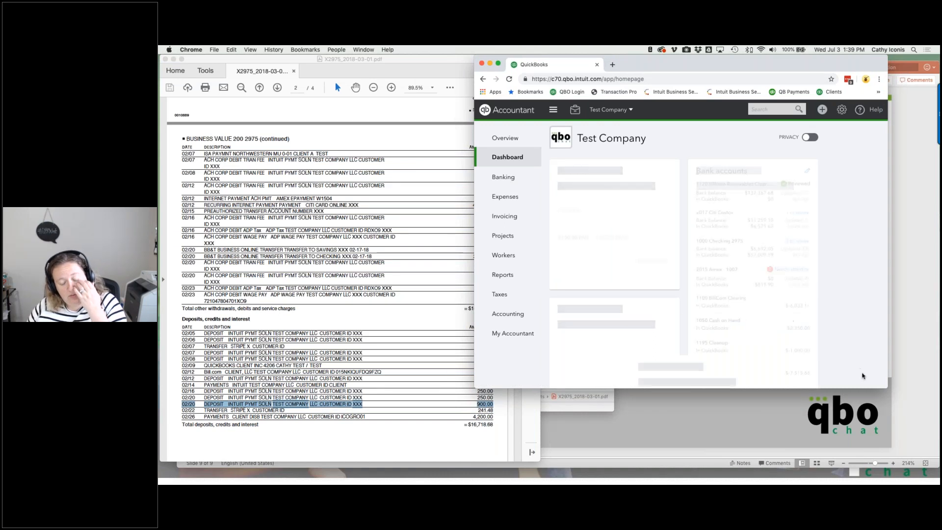
pyautogui.moveTo(887, 388); pyautogui.dragTo(938, 480)
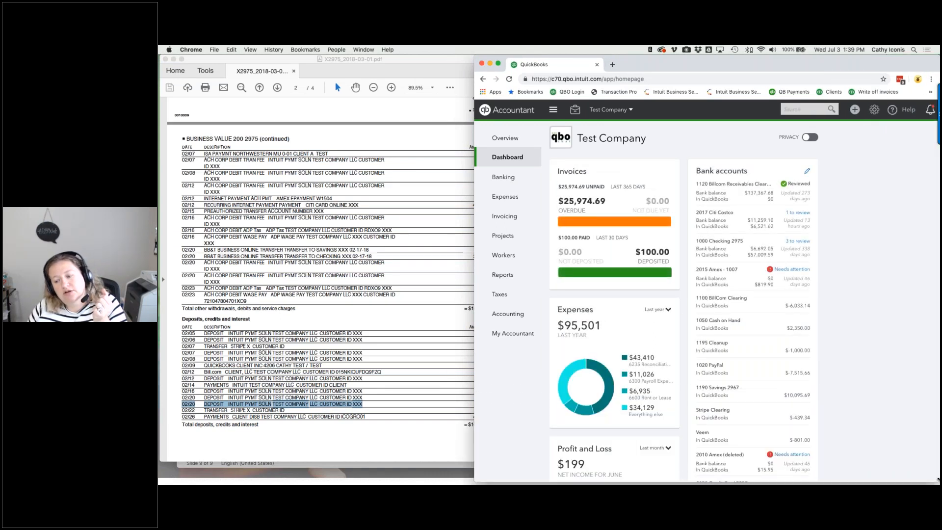
pyautogui.click(575, 110)
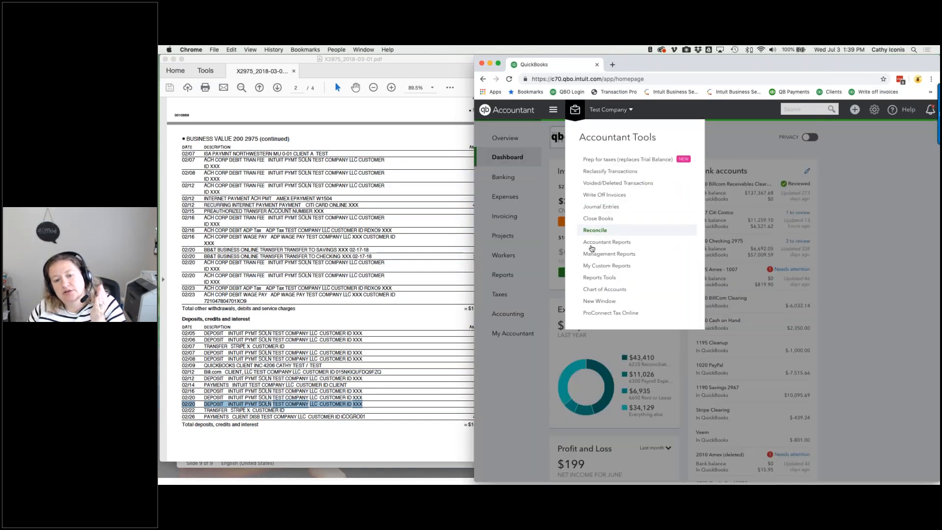
pyautogui.click(595, 230)
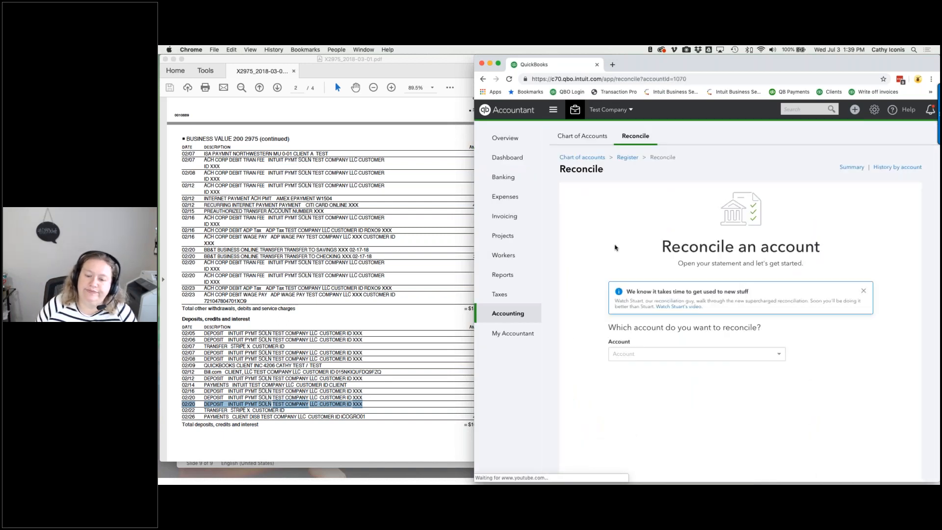
pyautogui.click(742, 392)
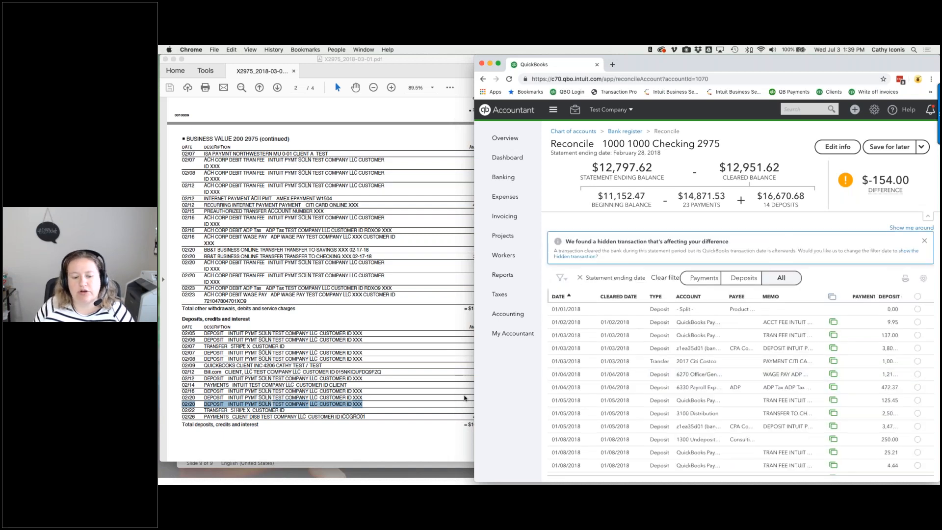
# - Collapse the left sidebar and scroll through the Checking 2975 reconcile transaction list
pyautogui.click(553, 109)
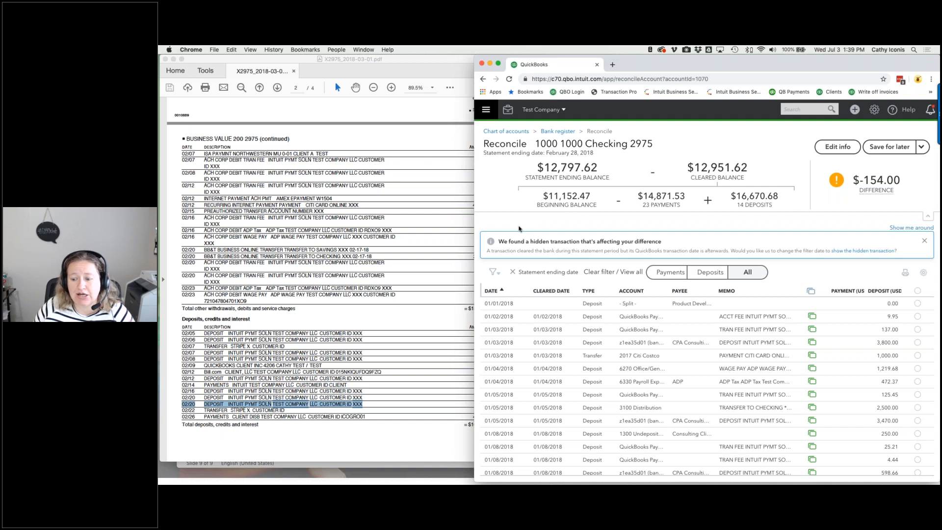
pyautogui.scroll(-10, 595, 301)
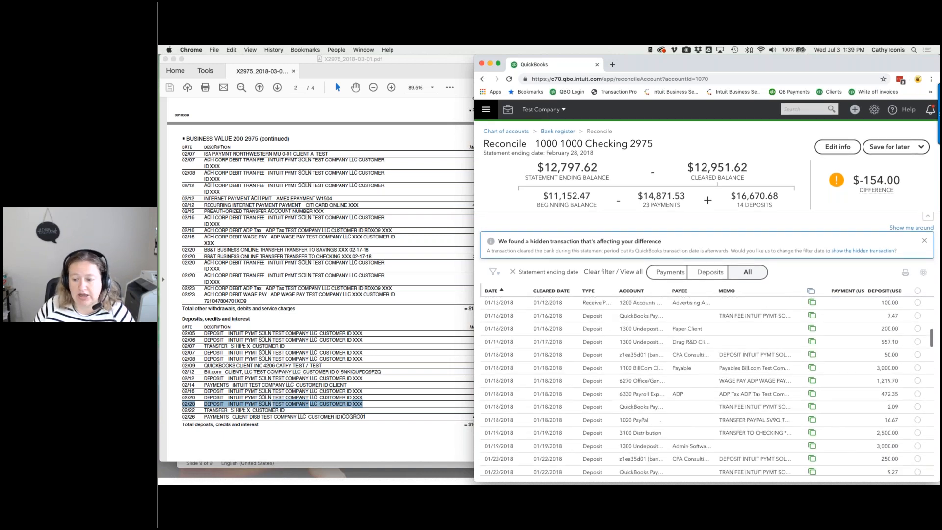
pyautogui.scroll(-10, 707, 386)
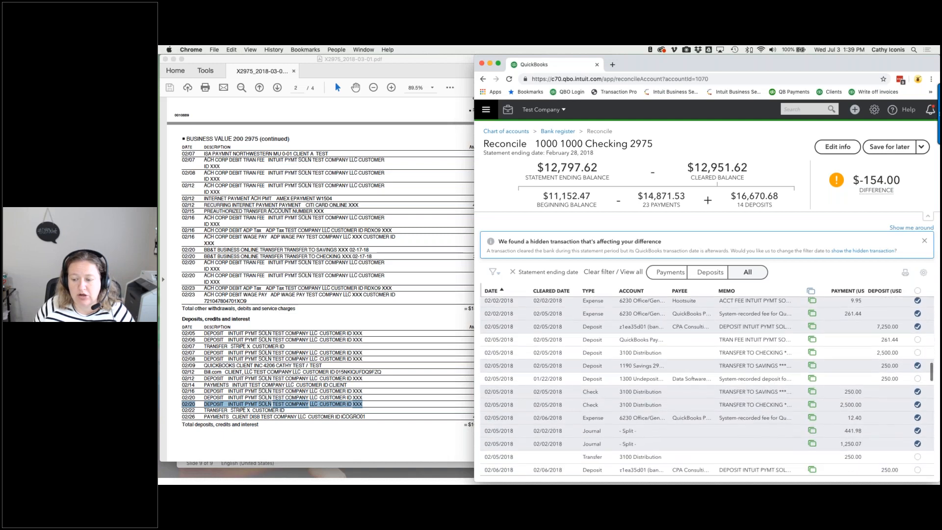
pyautogui.scroll(-5, 707, 386)
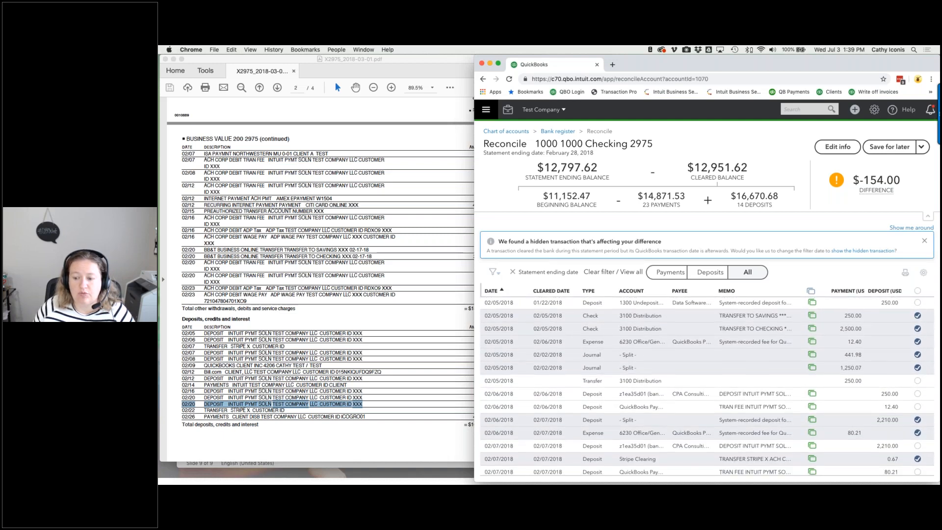
pyautogui.scroll(-5, 707, 386)
pyautogui.scroll(-6, 707, 387)
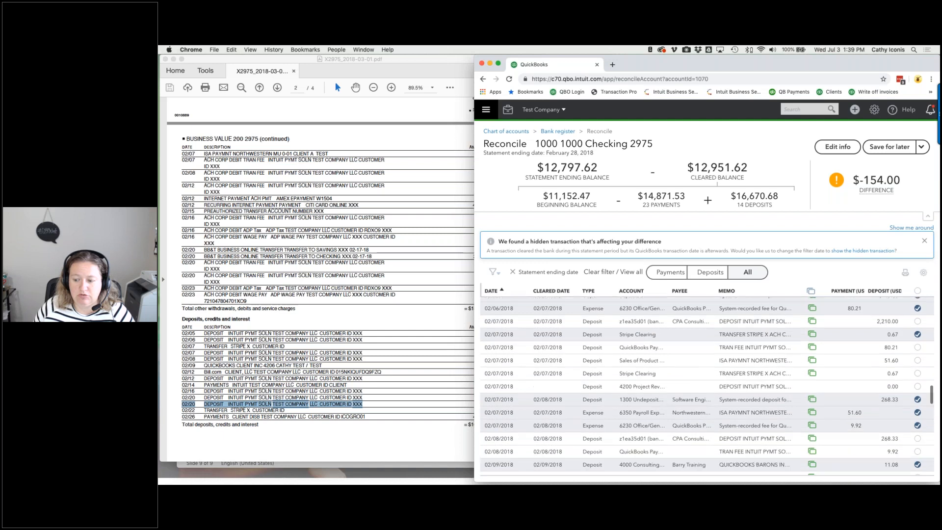
pyautogui.scroll(-3, 707, 386)
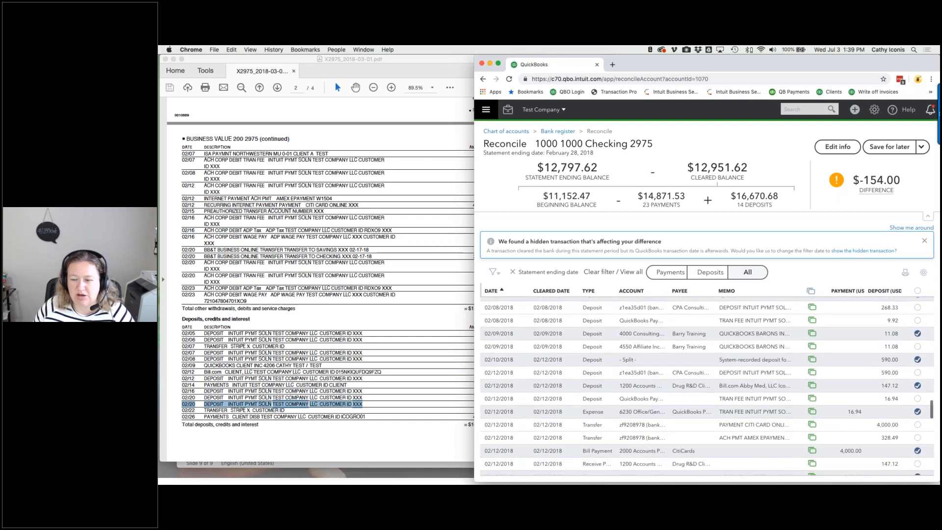
pyautogui.scroll(-3, 707, 386)
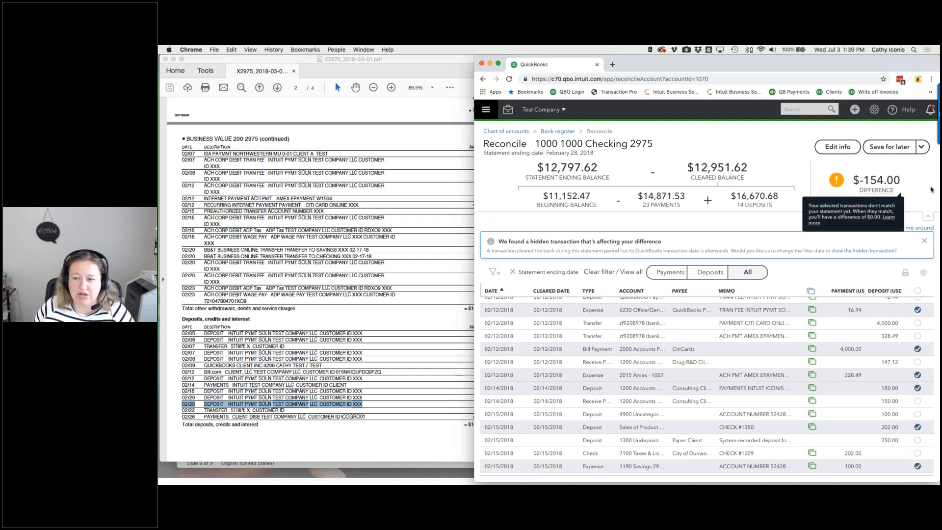
pyautogui.scroll(-5, 653, 363)
pyautogui.scroll(-5, 707, 385)
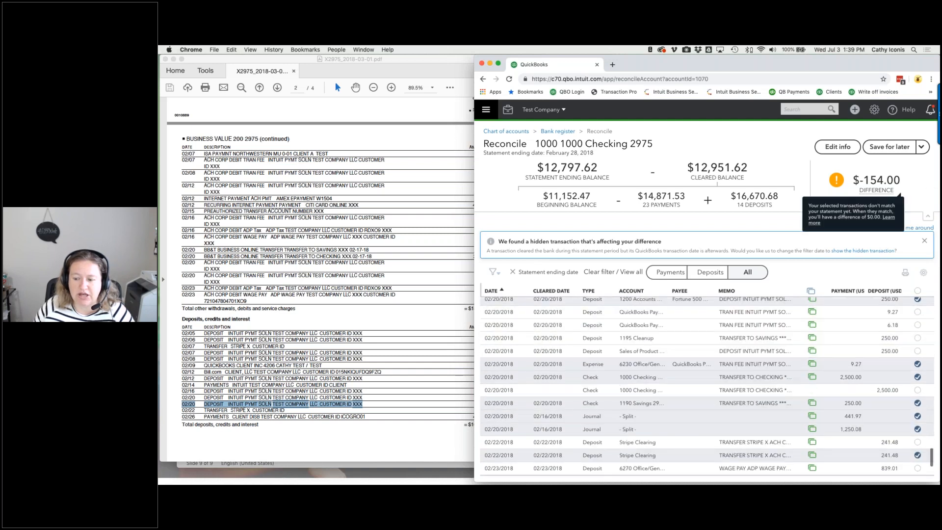
pyautogui.scroll(20, 644, 310)
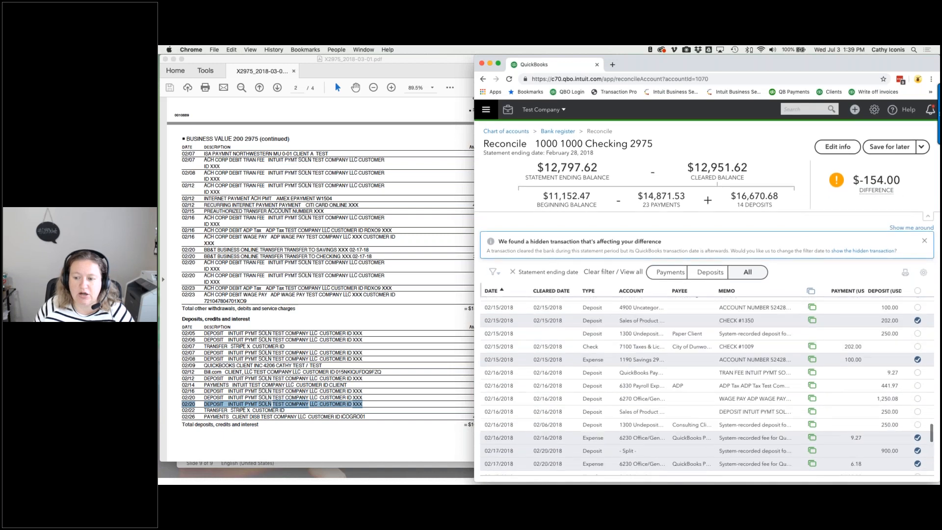
# - Clear the 01/01/2018 split deposit, then unmatch the $9.95 deposit and move it to 1195 Cleanup
pyautogui.click(924, 306)
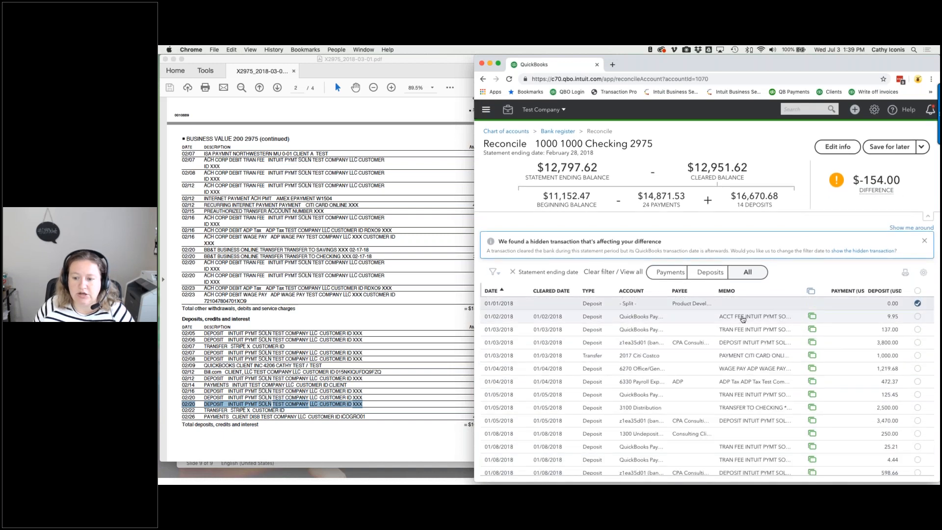
pyautogui.click(779, 318)
pyautogui.click(824, 362)
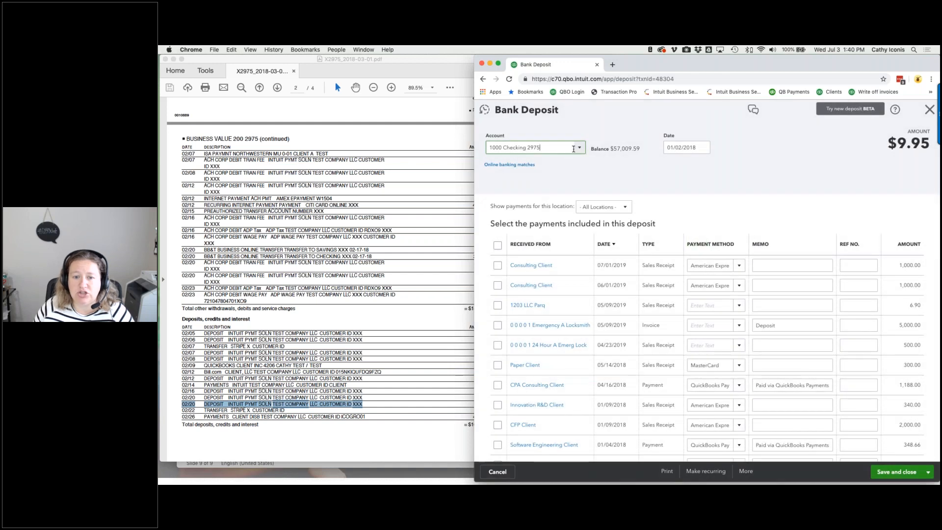
pyautogui.click(581, 149)
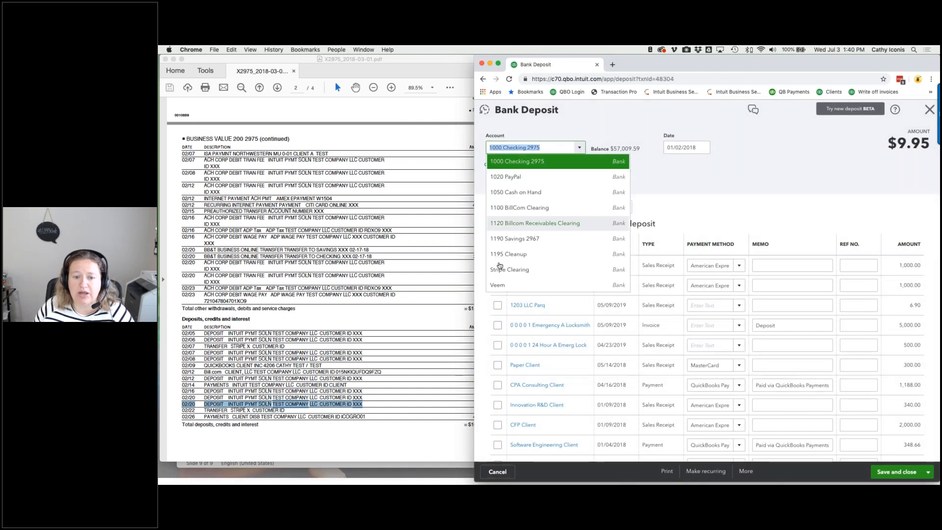
pyautogui.click(520, 259)
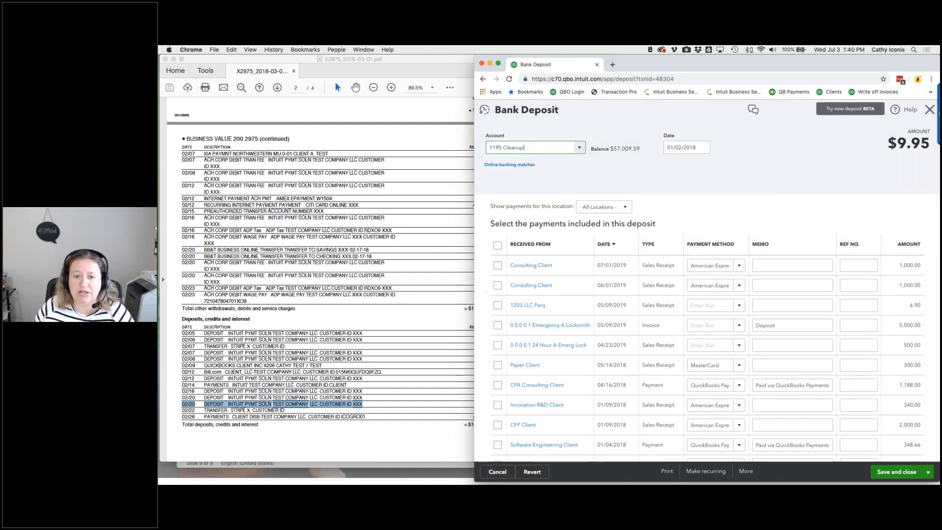
pyautogui.click(907, 472)
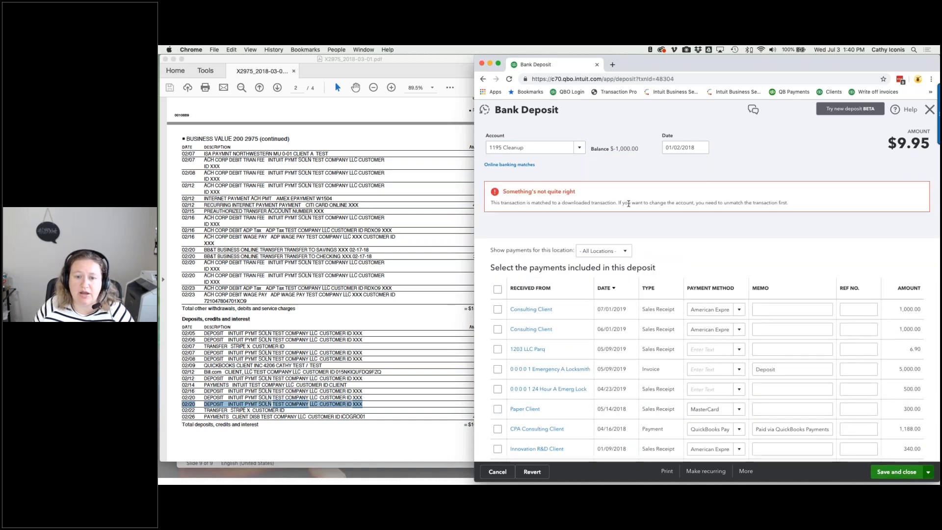
pyautogui.click(520, 165)
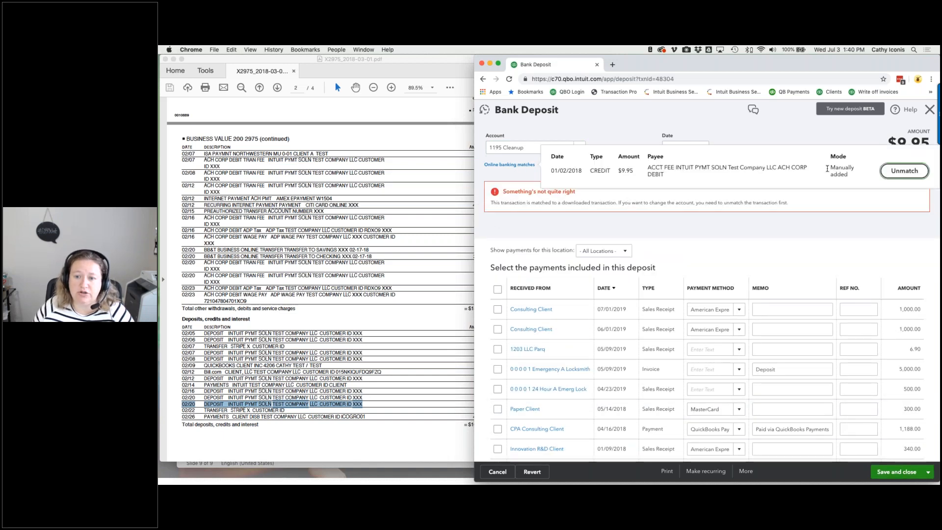
pyautogui.click(883, 172)
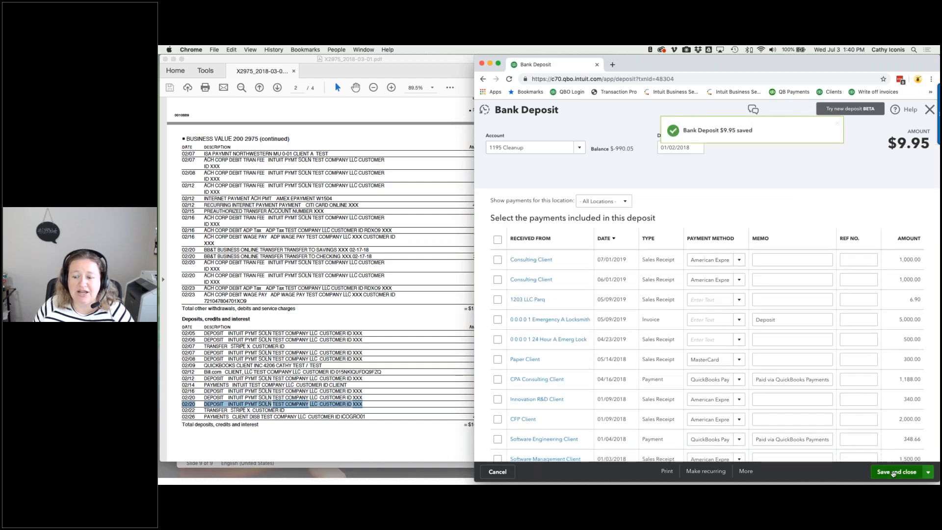
pyautogui.click(892, 473)
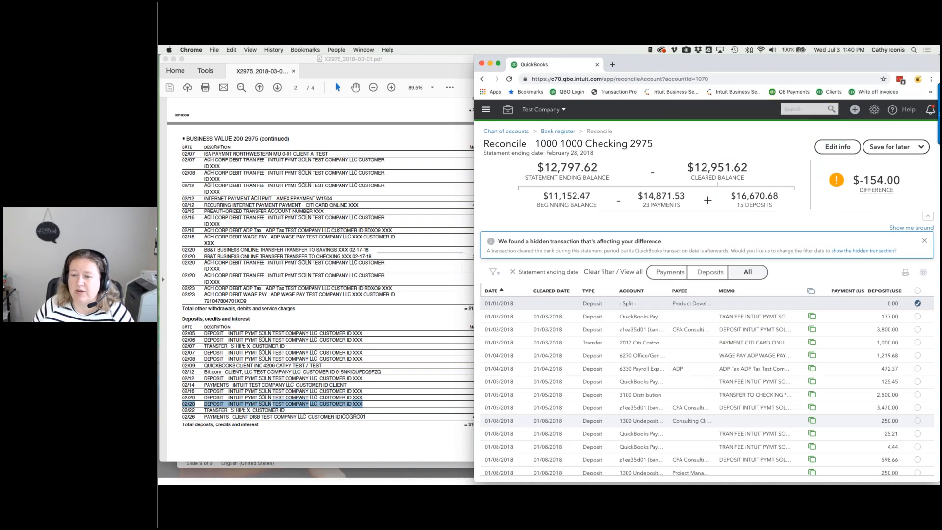
# - Unmatch the 01/03/2018 $137.00 deposit and move it to 1195 Cleanup
pyautogui.click(736, 316)
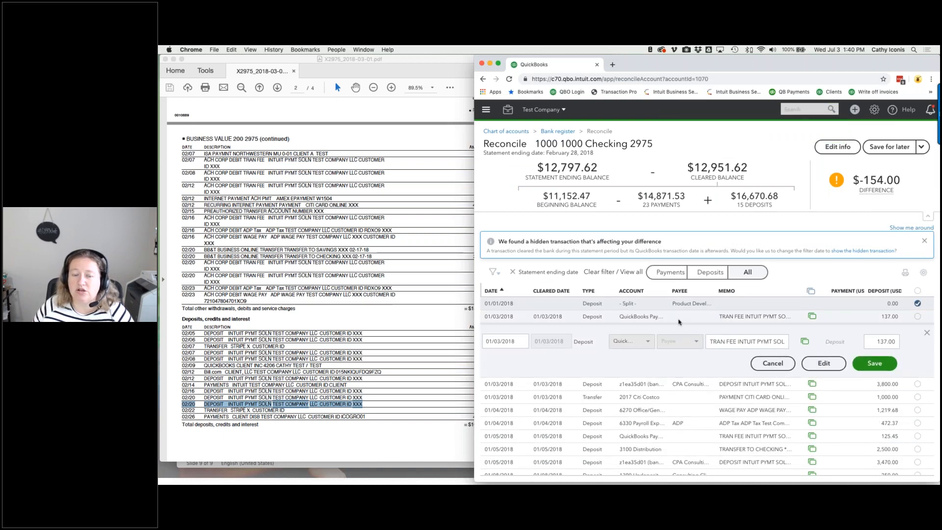
pyautogui.click(815, 363)
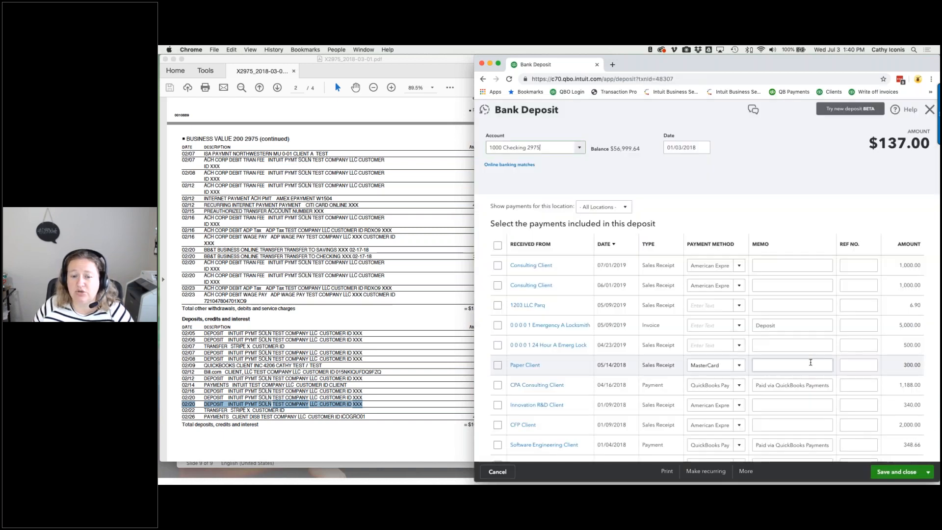
pyautogui.click(510, 165)
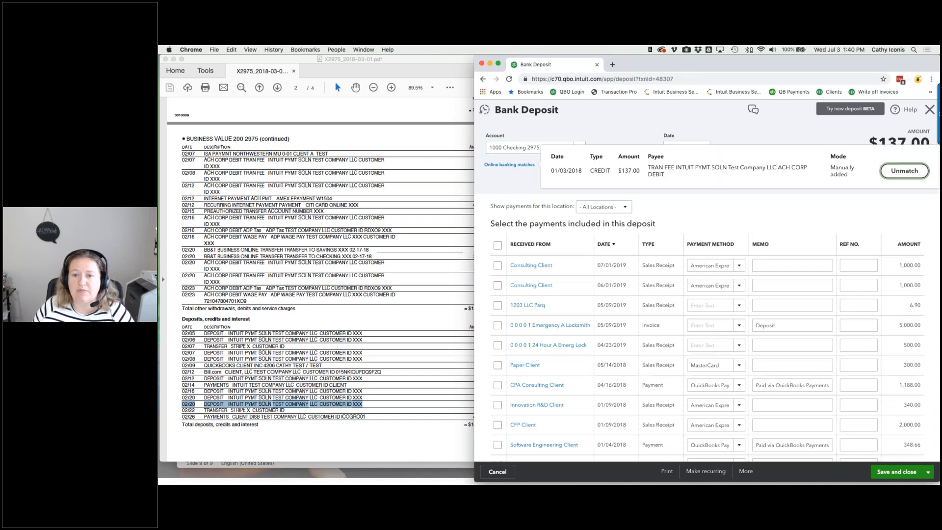
pyautogui.click(888, 172)
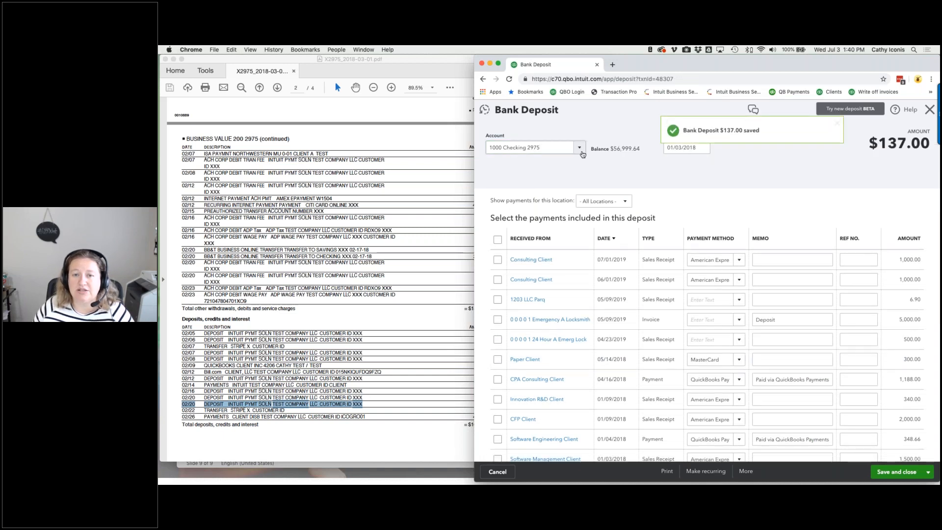
pyautogui.click(580, 149)
pyautogui.click(564, 254)
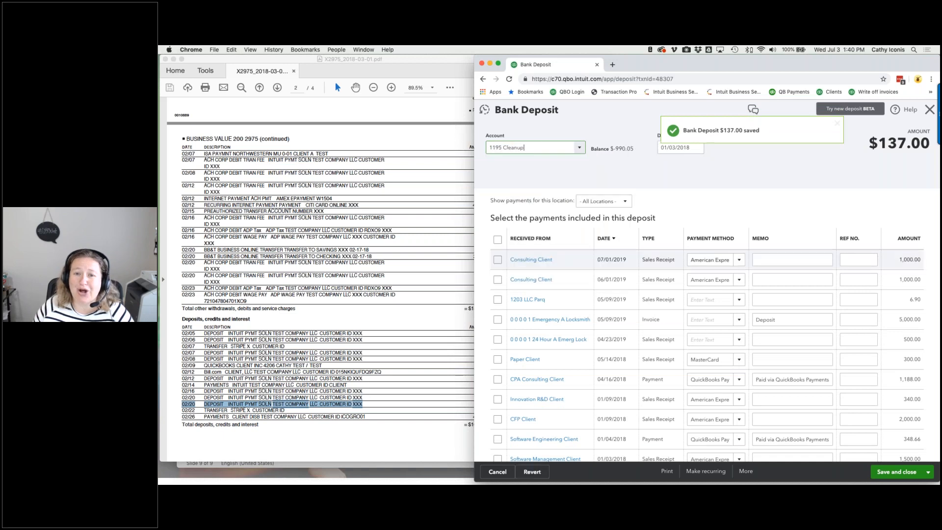
pyautogui.click(896, 472)
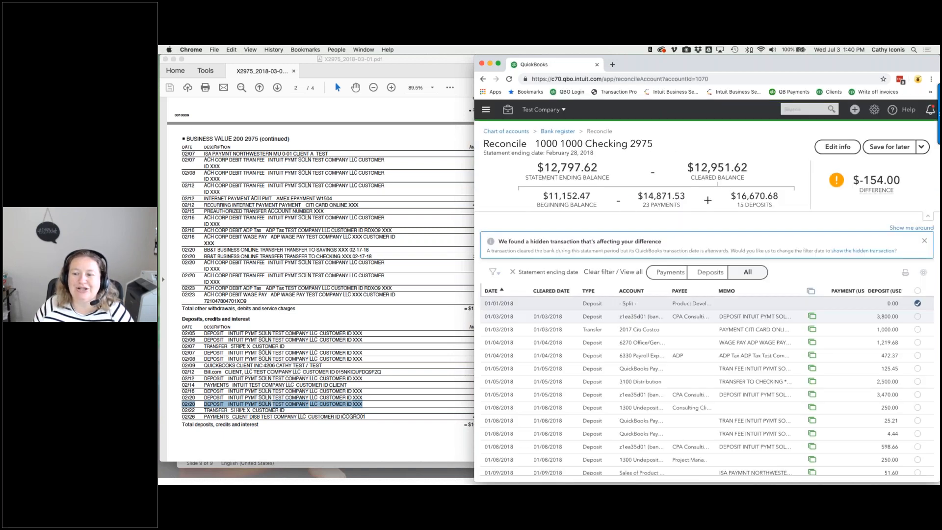
# - Unmatch the 01/03/2018 $3,800.00 deposit and move it to 1195 Cleanup
pyautogui.click(752, 321)
pyautogui.click(824, 363)
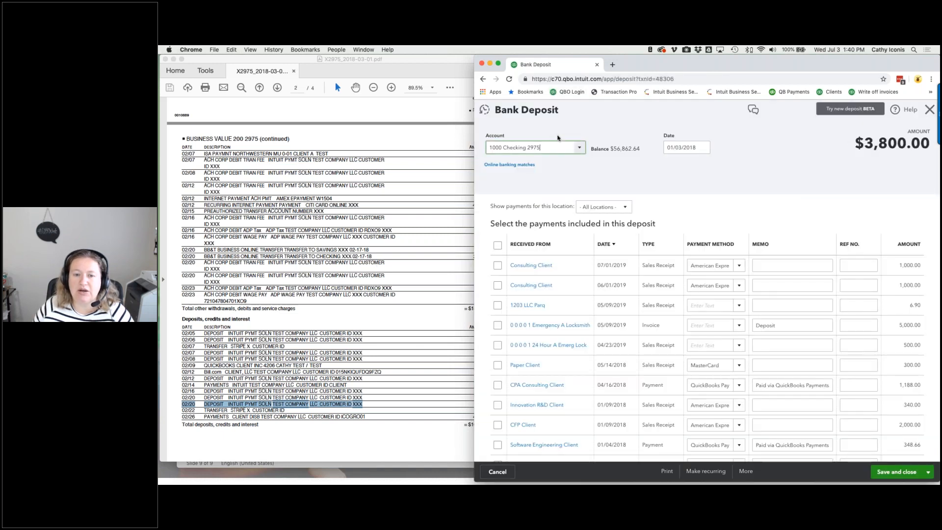
pyautogui.click(496, 166)
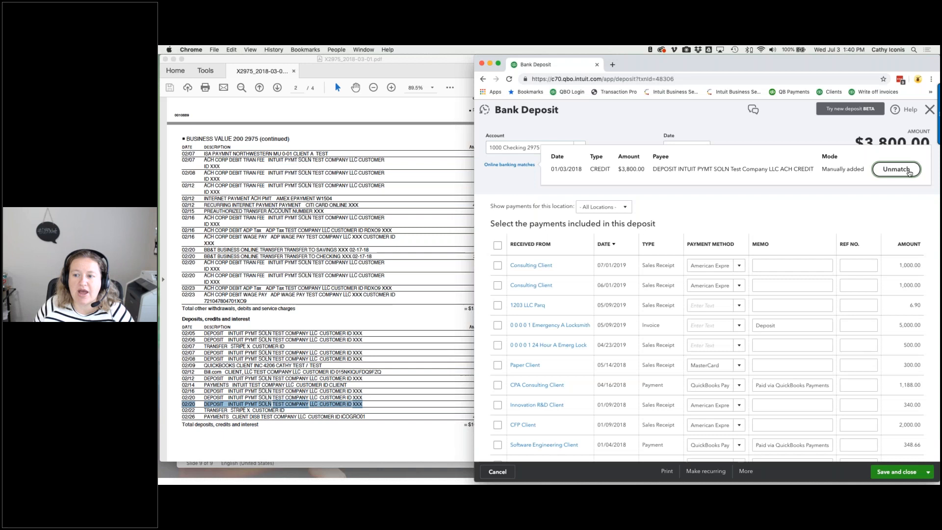
pyautogui.click(535, 147)
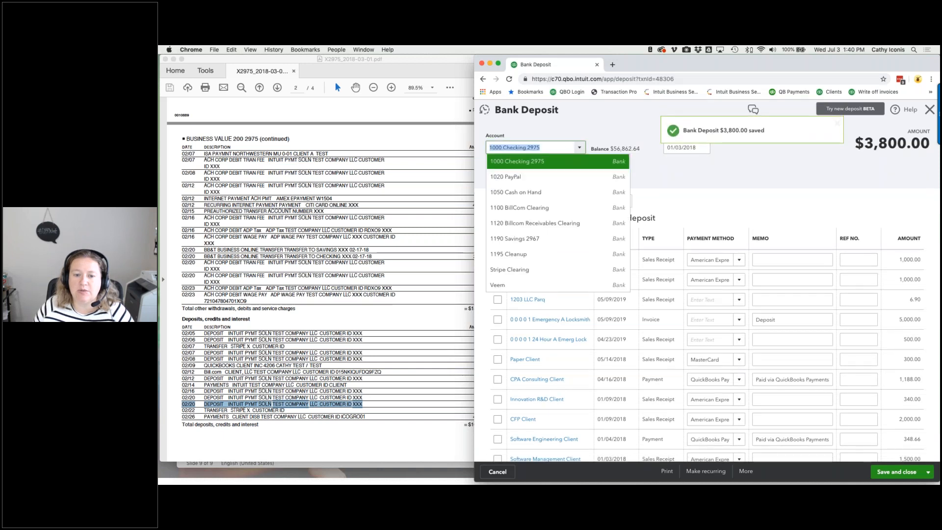
pyautogui.click(529, 256)
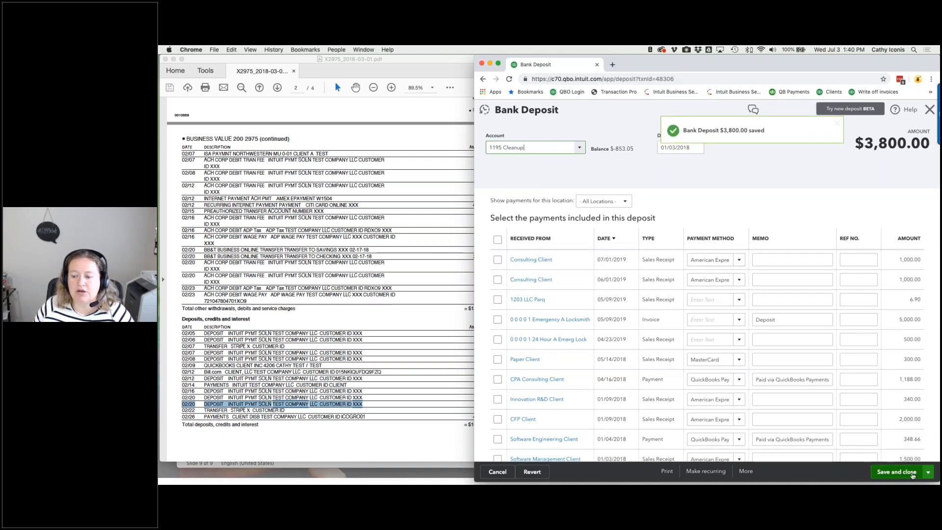
pyautogui.click(912, 475)
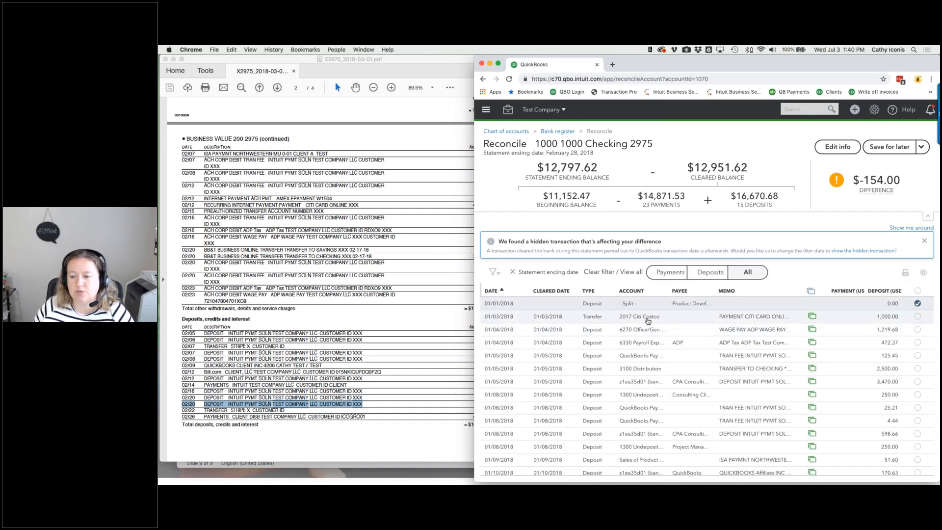
# - Unmatch the 01/03/2018 $1,000 Citi Costco transfer and send it to 1195 Cleanup
pyautogui.click(700, 321)
pyautogui.click(817, 368)
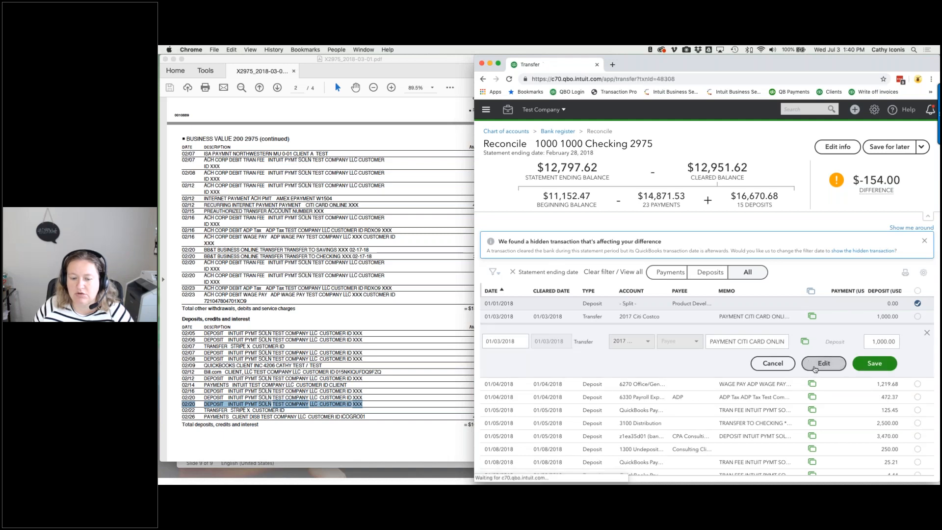
pyautogui.click(526, 137)
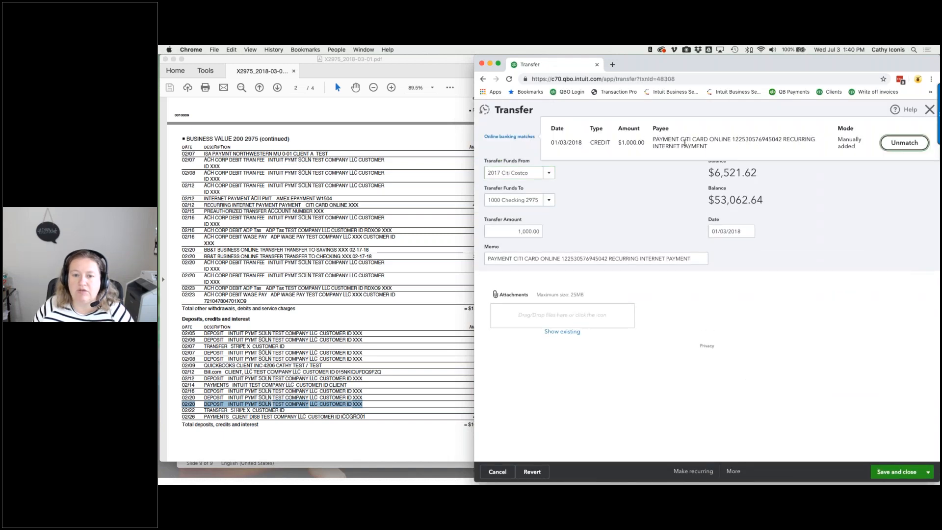
pyautogui.click(915, 145)
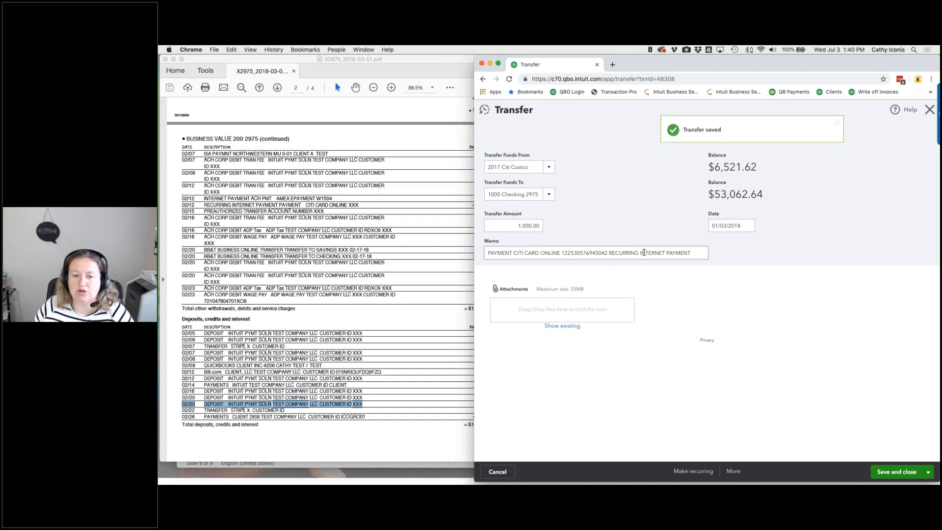
pyautogui.click(901, 477)
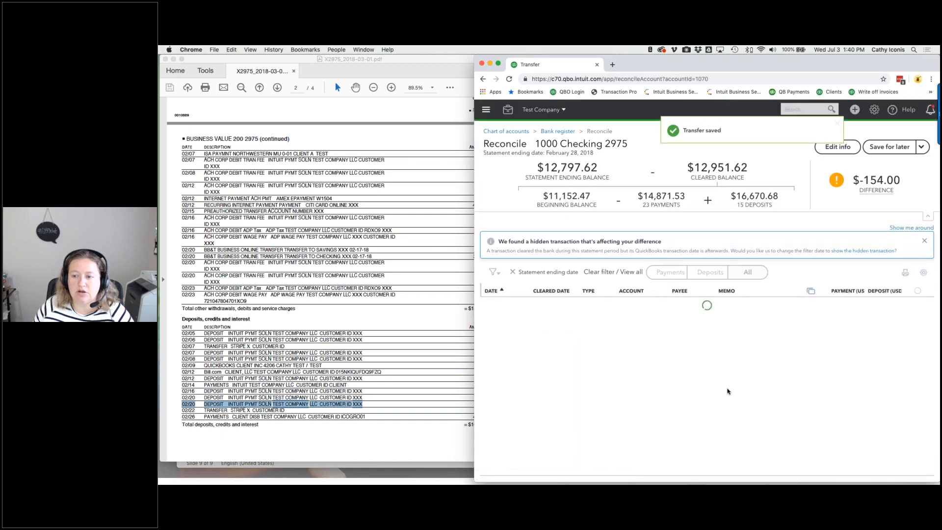
pyautogui.click(829, 317)
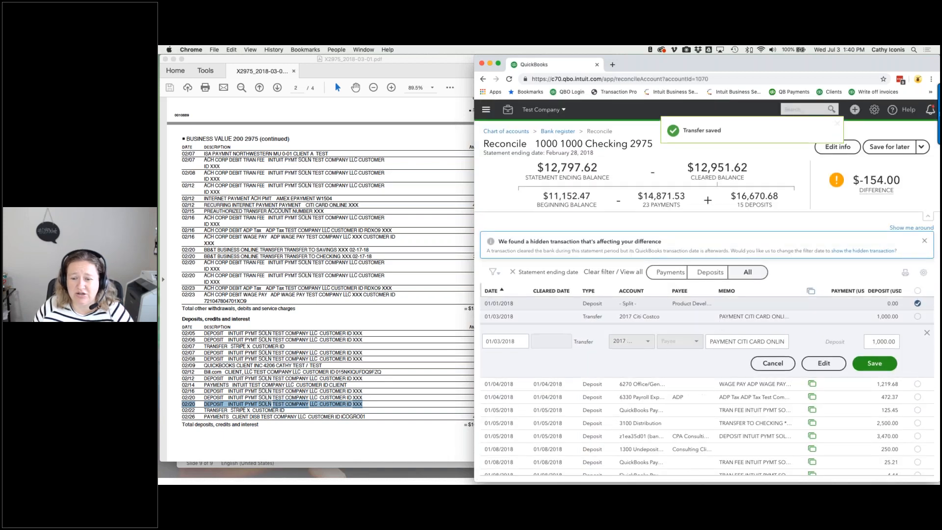
pyautogui.click(826, 364)
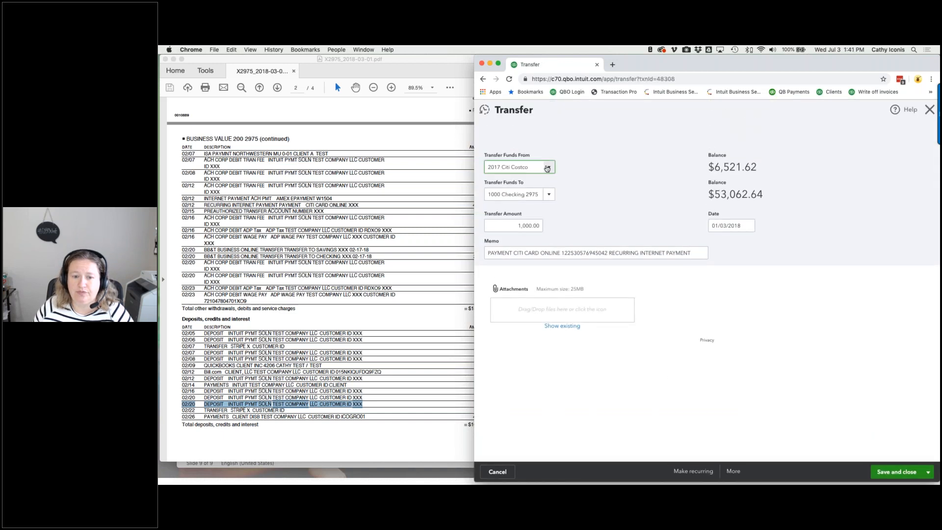
pyautogui.press('Tab')
pyautogui.click(549, 194)
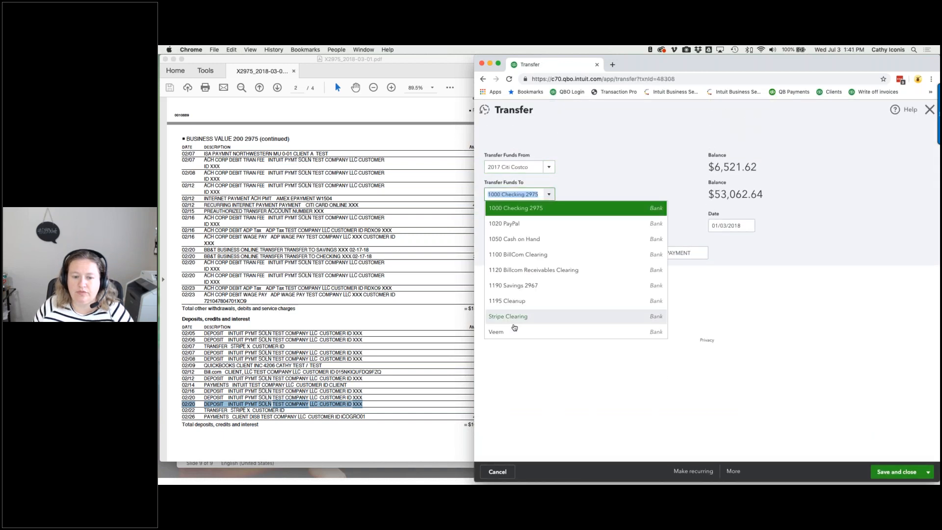
pyautogui.click(513, 301)
pyautogui.click(906, 472)
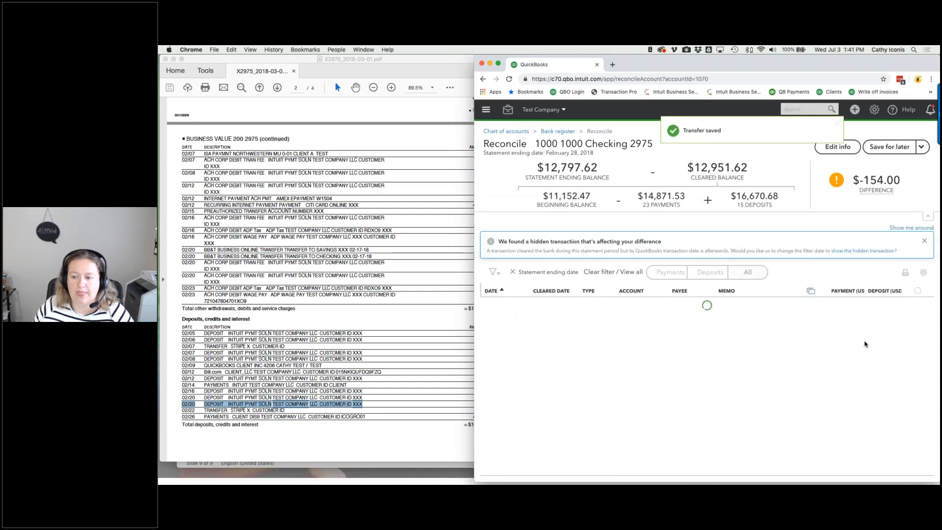
# - Unmatch the 01/04/2018 $1,219.68 deposit and move it to 1195 Cleanup
pyautogui.click(791, 318)
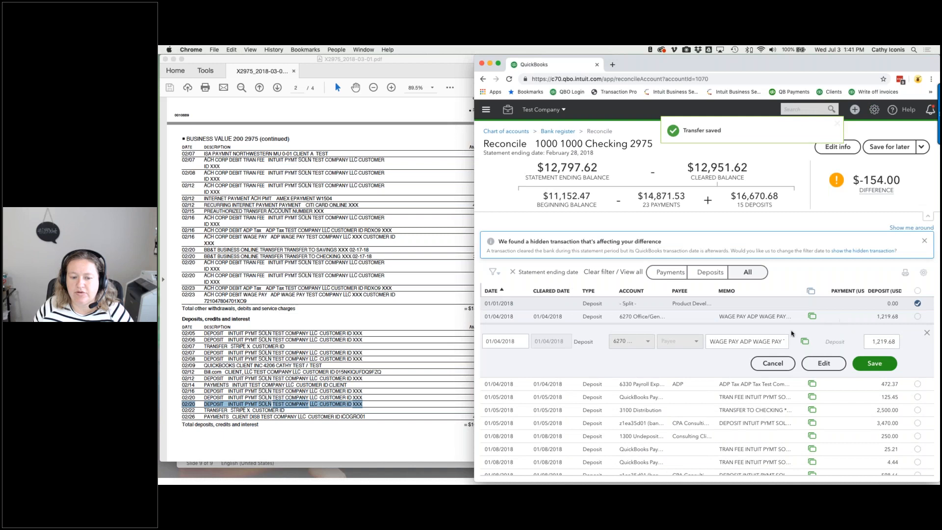
pyautogui.click(824, 362)
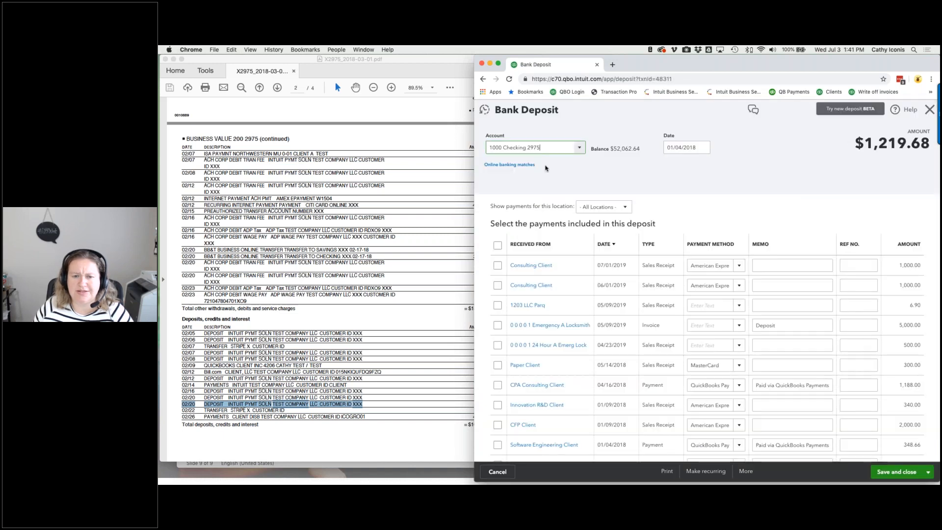
pyautogui.click(512, 166)
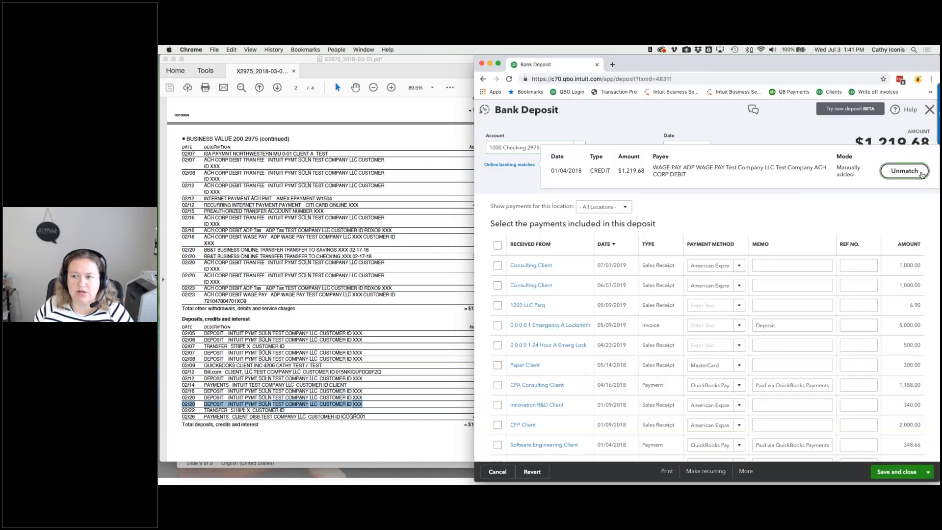
pyautogui.click(921, 175)
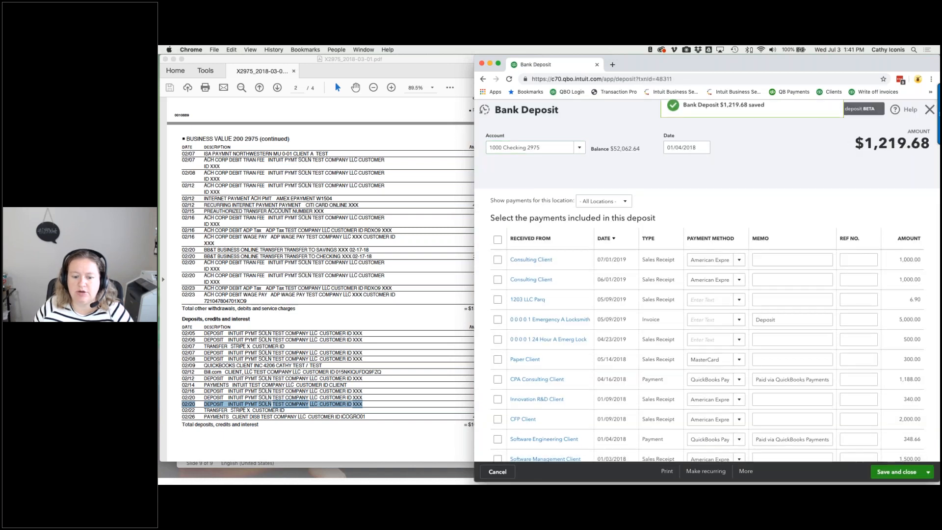
pyautogui.click(898, 471)
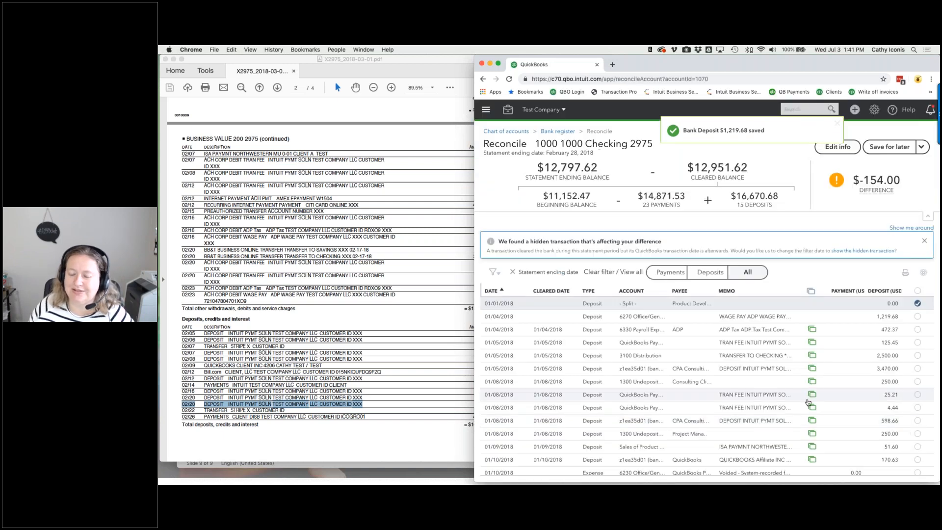
pyautogui.click(793, 320)
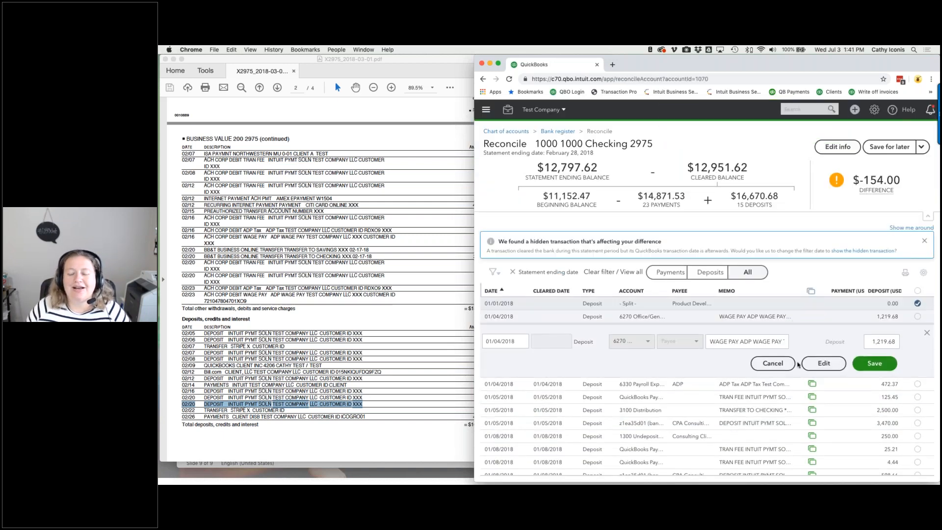
pyautogui.click(826, 370)
pyautogui.click(579, 149)
pyautogui.click(548, 254)
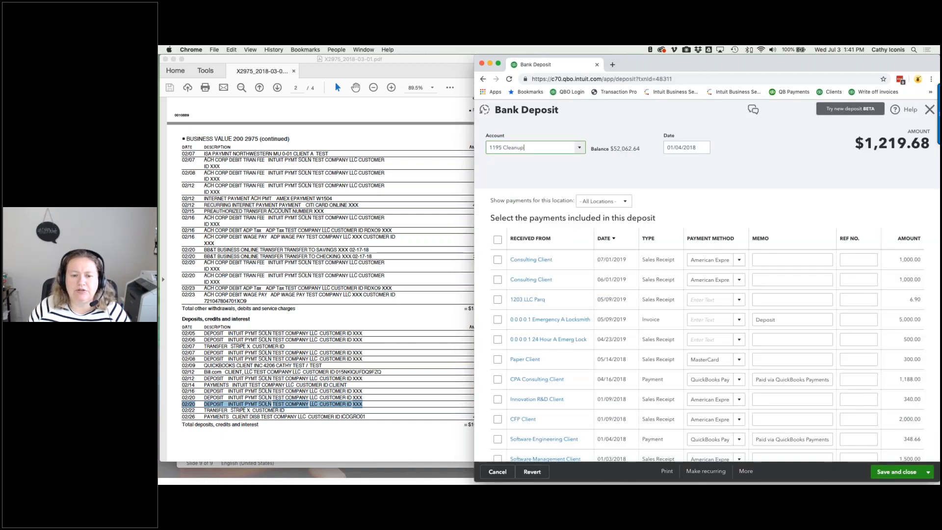
pyautogui.click(894, 472)
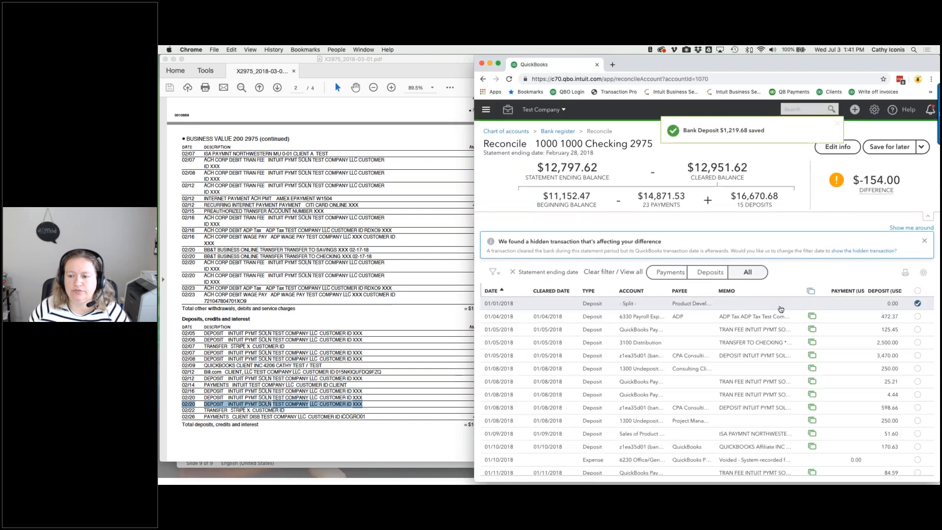
# - Unmatch the $472.37 ADP deposit and move it to 1195 Cleanup
pyautogui.click(780, 316)
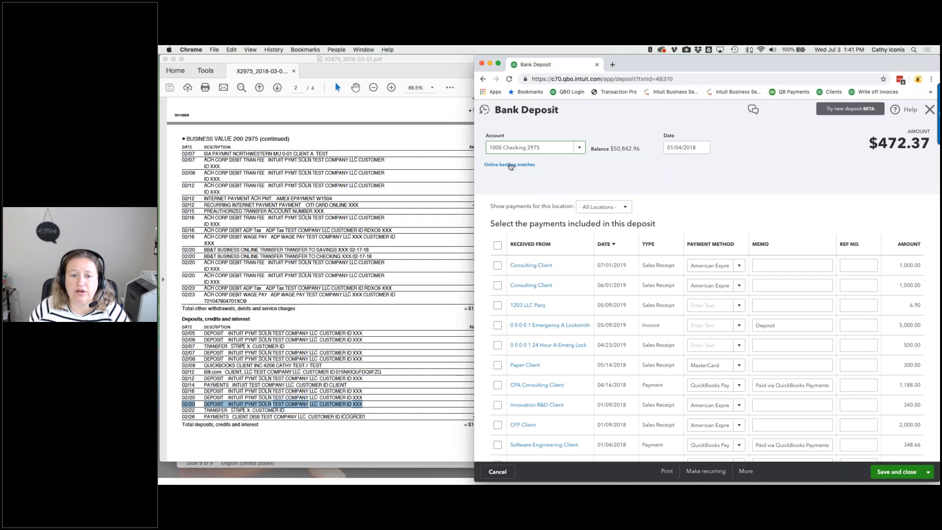
pyautogui.click(511, 166)
pyautogui.click(580, 149)
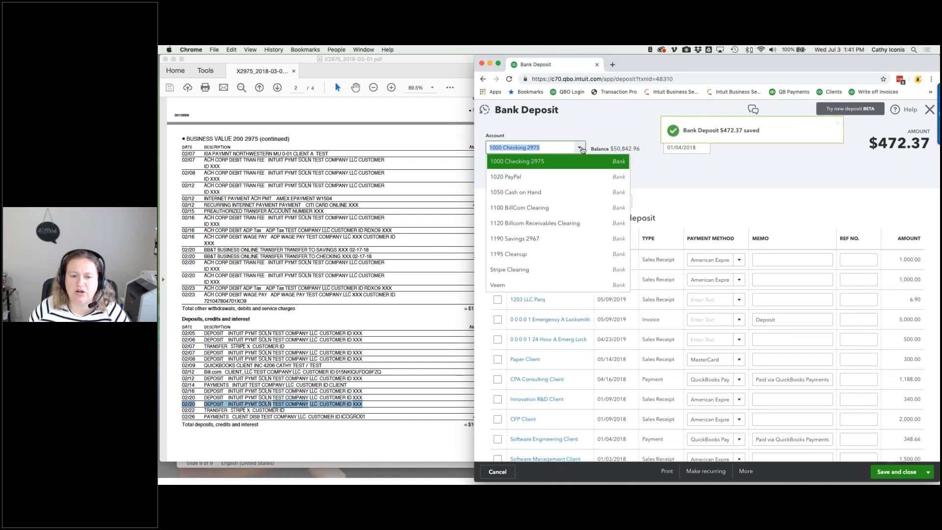
pyautogui.click(569, 254)
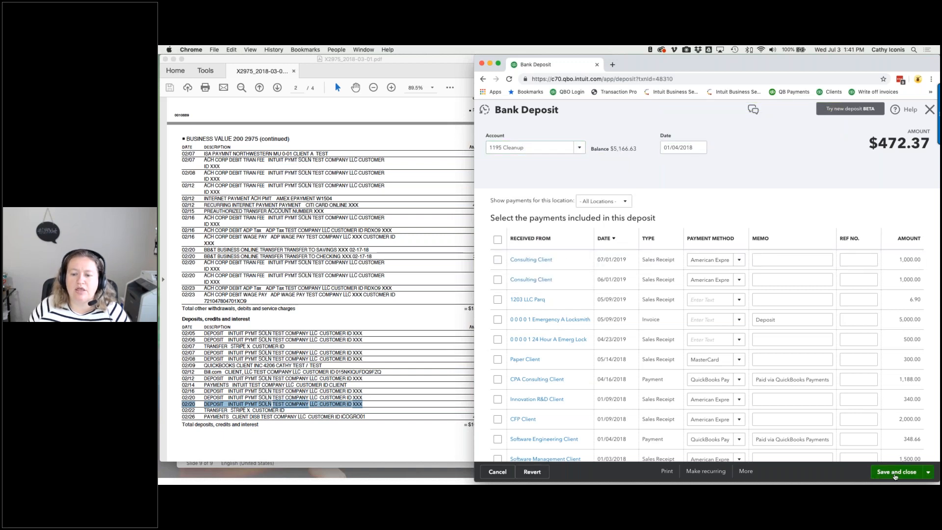
pyautogui.click(895, 473)
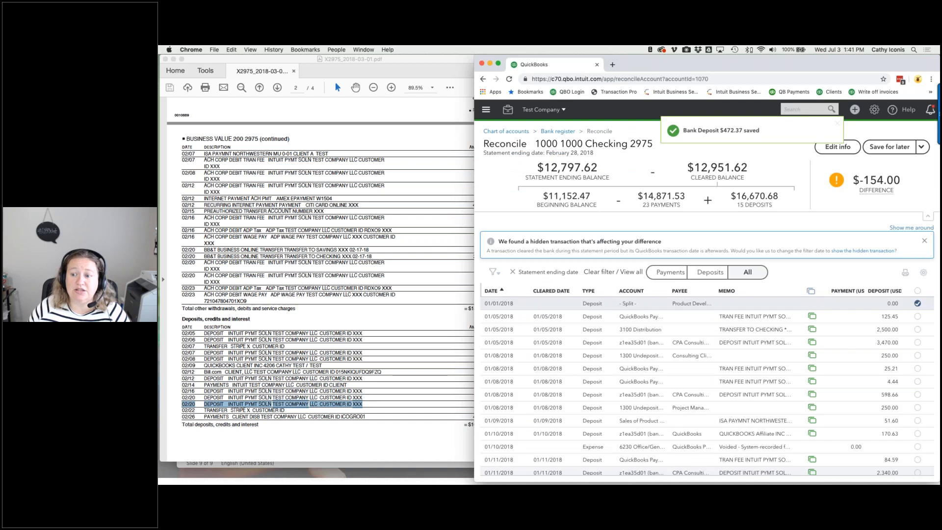
# - Unmatch the 01/05/2018 $125.45 deposit and move it to 1195 Cleanup
pyautogui.click(858, 316)
pyautogui.click(824, 362)
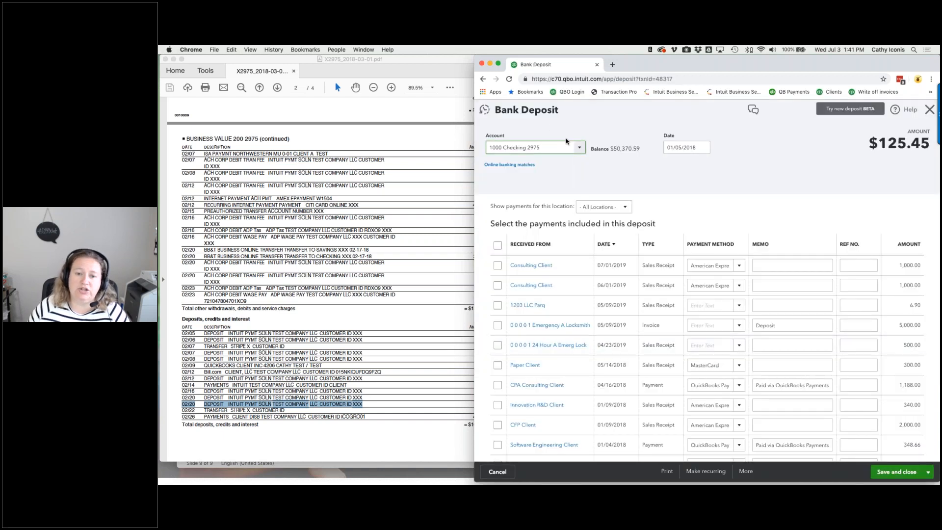
pyautogui.click(498, 165)
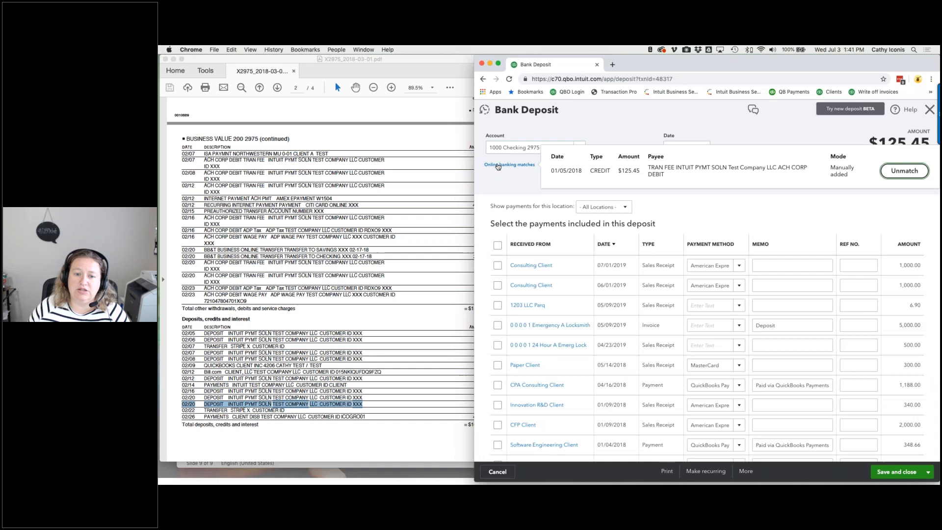
pyautogui.click(899, 176)
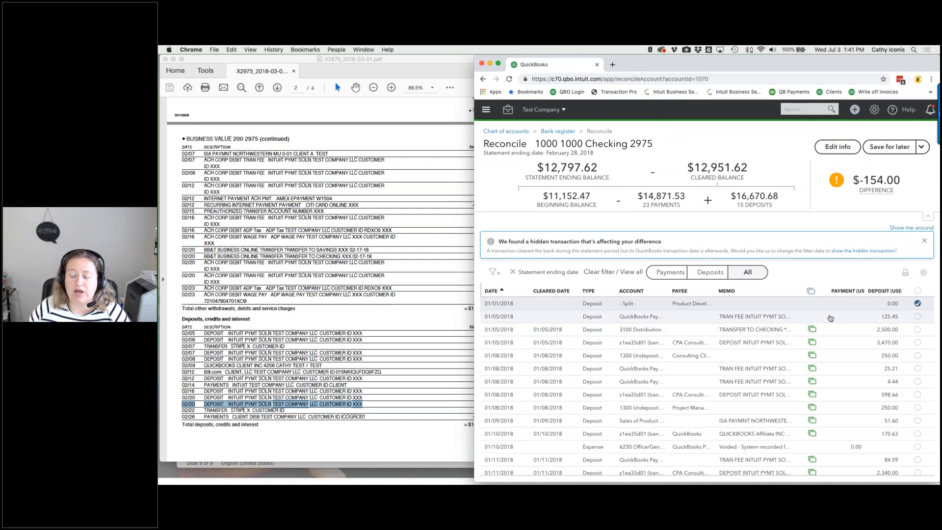
pyautogui.click(830, 318)
pyautogui.click(823, 363)
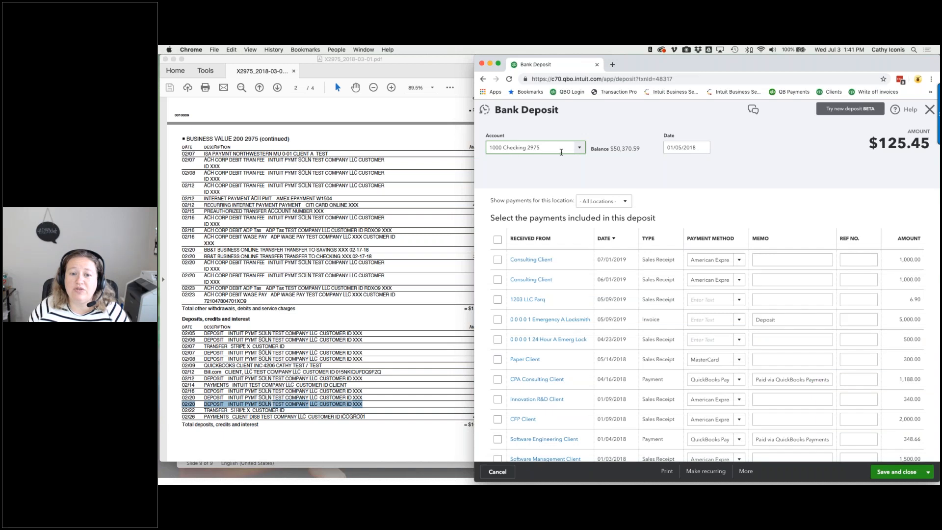
pyautogui.click(584, 149)
pyautogui.click(588, 248)
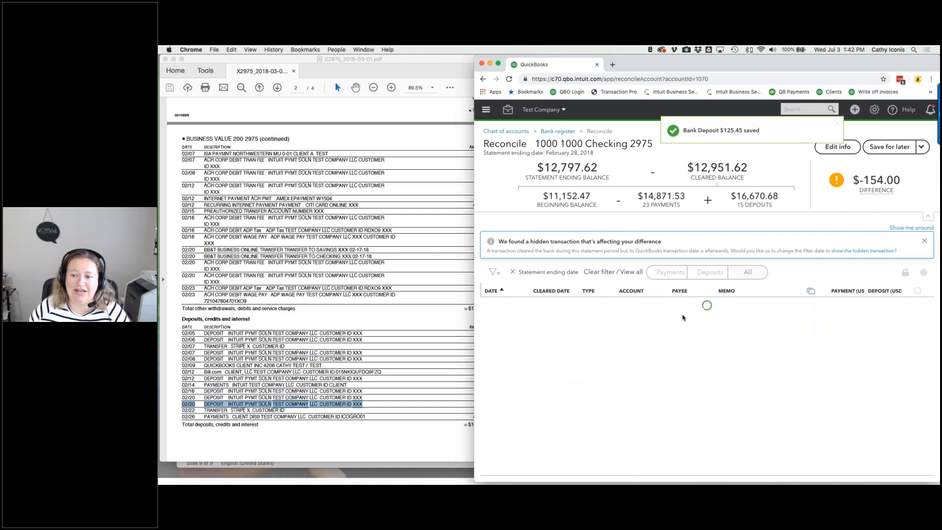
# - Unmatch the $2,500.00 3100 Distribution deposit and save it under 1195 Cleanup
pyautogui.click(707, 324)
pyautogui.click(824, 364)
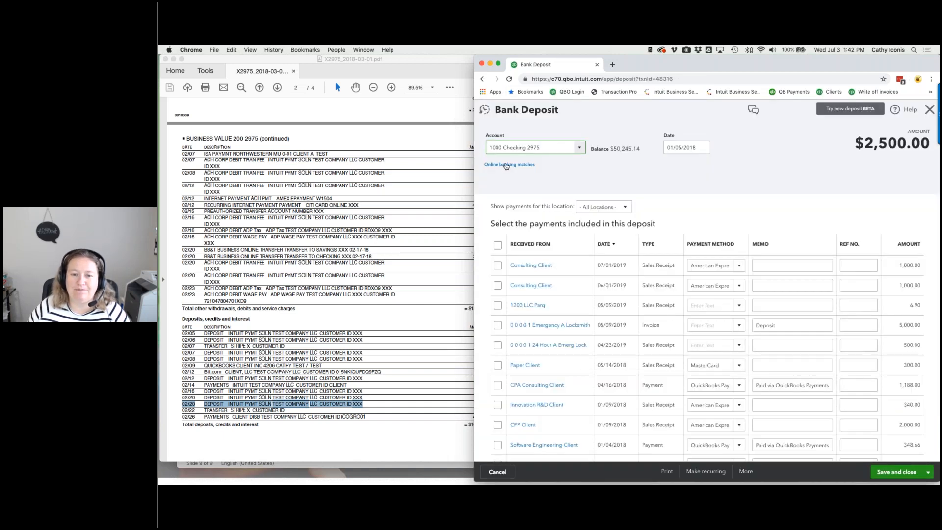
pyautogui.click(505, 165)
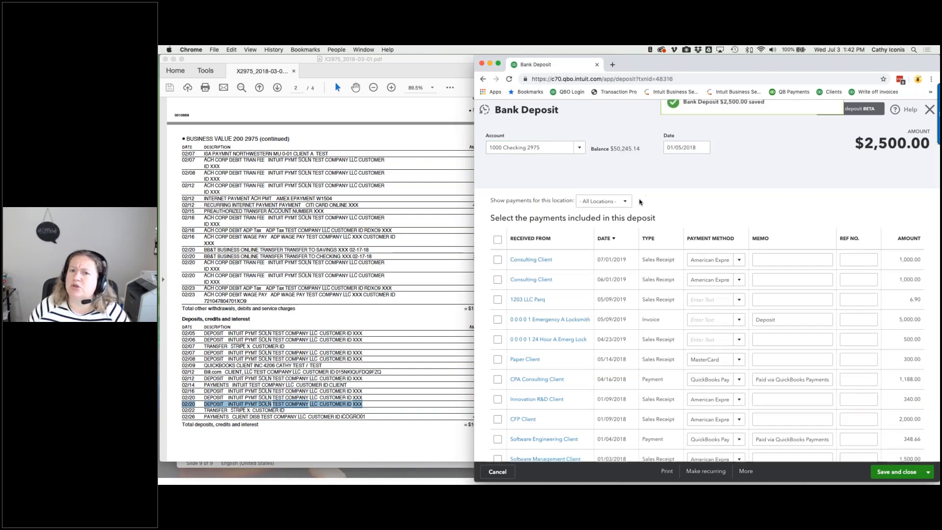
pyautogui.click(532, 147)
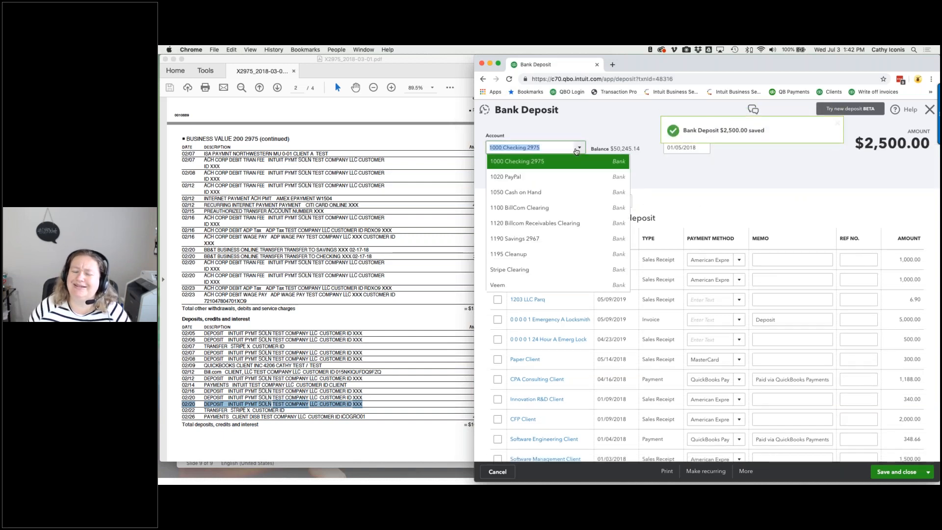
pyautogui.click(539, 254)
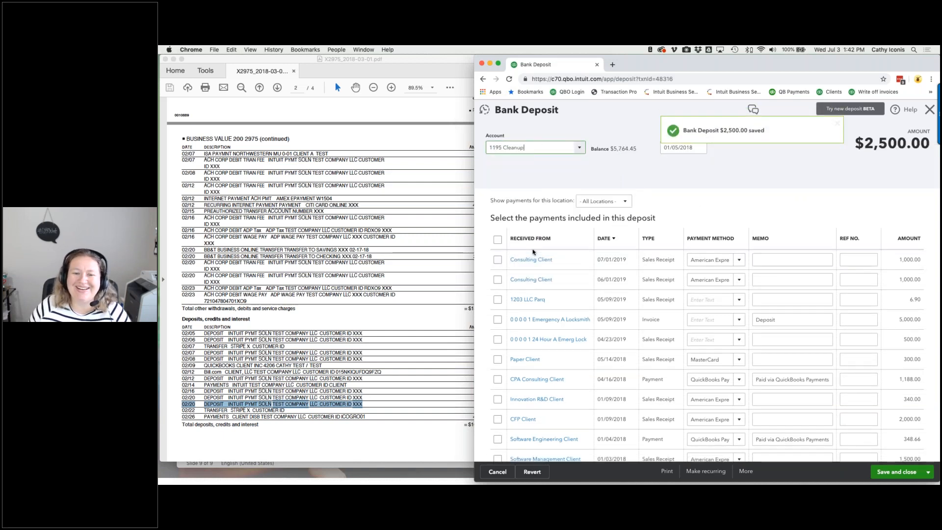
pyautogui.click(901, 475)
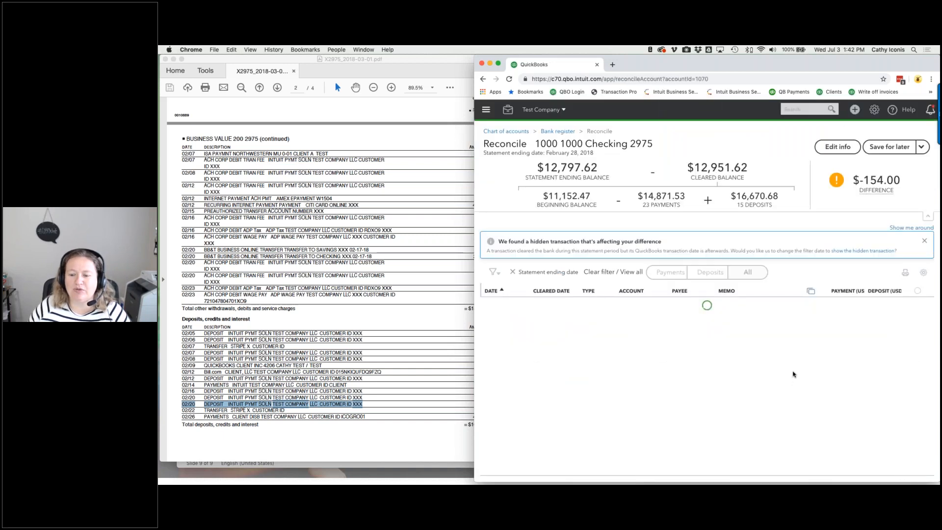
# - Unmatch the 01/05 $3,470.00 deposit and move it to 1195 Cleanup
pyautogui.click(775, 323)
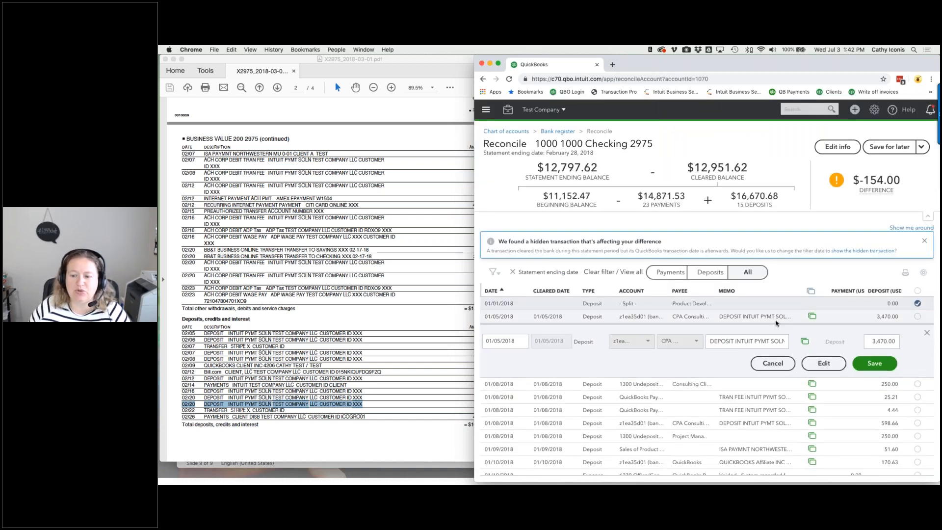
pyautogui.click(828, 362)
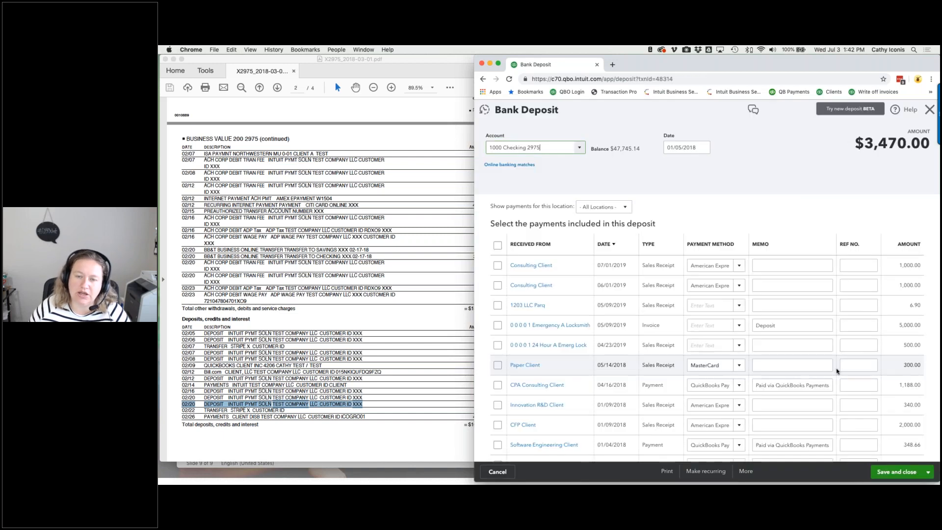
pyautogui.click(525, 166)
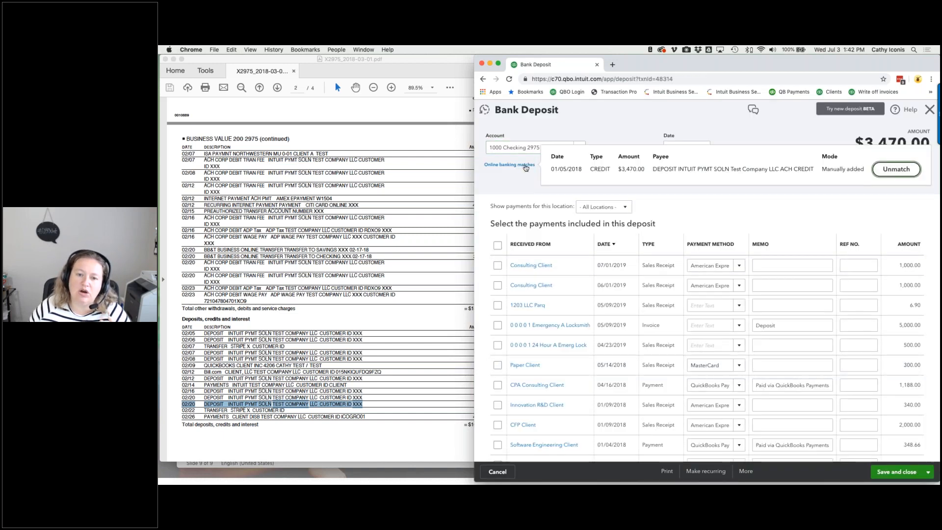
pyautogui.click(893, 172)
pyautogui.click(579, 151)
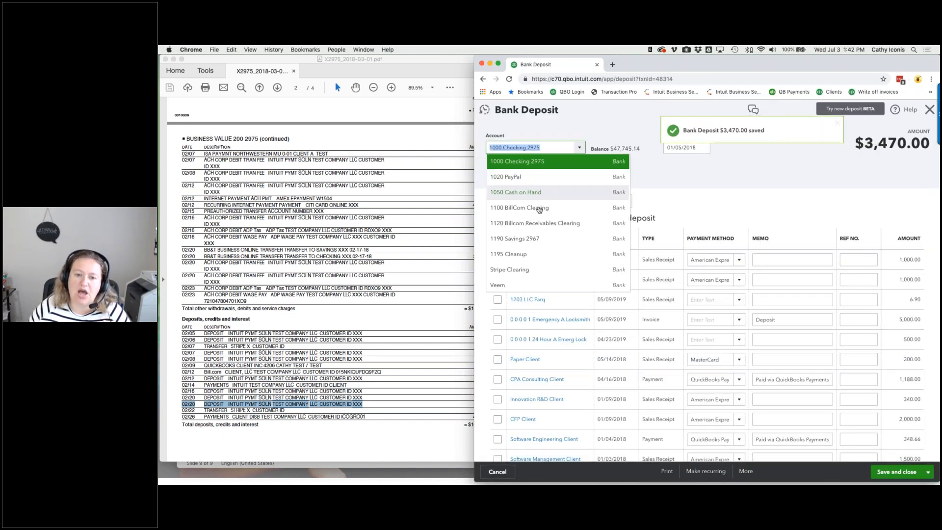
pyautogui.click(520, 248)
pyautogui.click(882, 471)
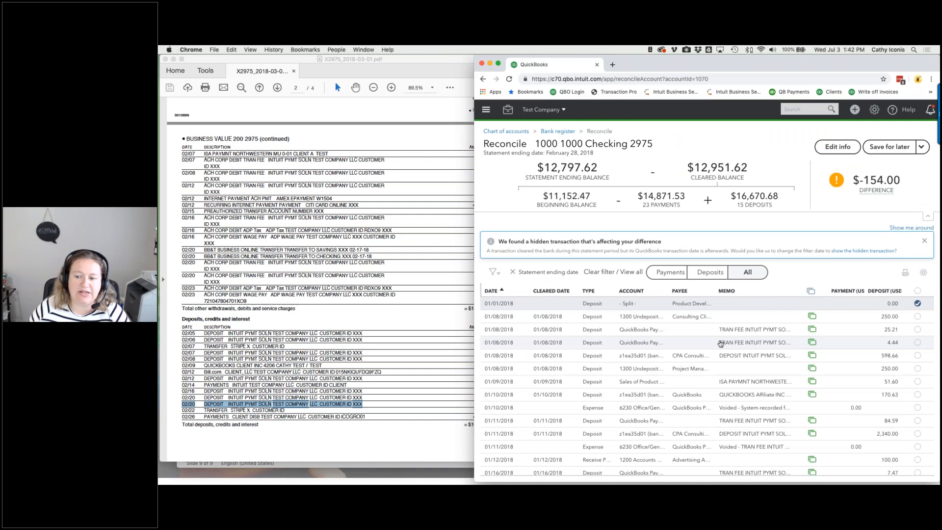
# - Unmatch the 01/08 $250.00 deposit and move it to 1195 Cleanup
pyautogui.click(717, 317)
pyautogui.click(839, 366)
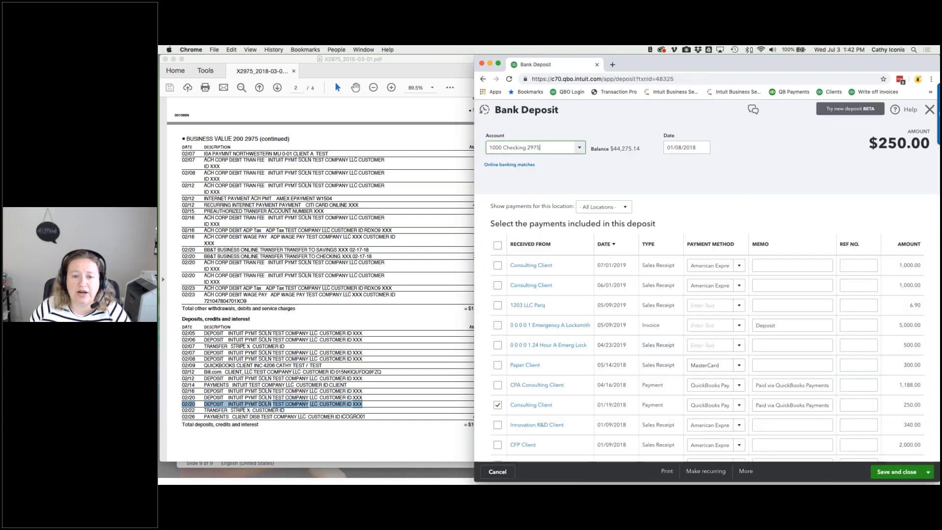
pyautogui.click(512, 165)
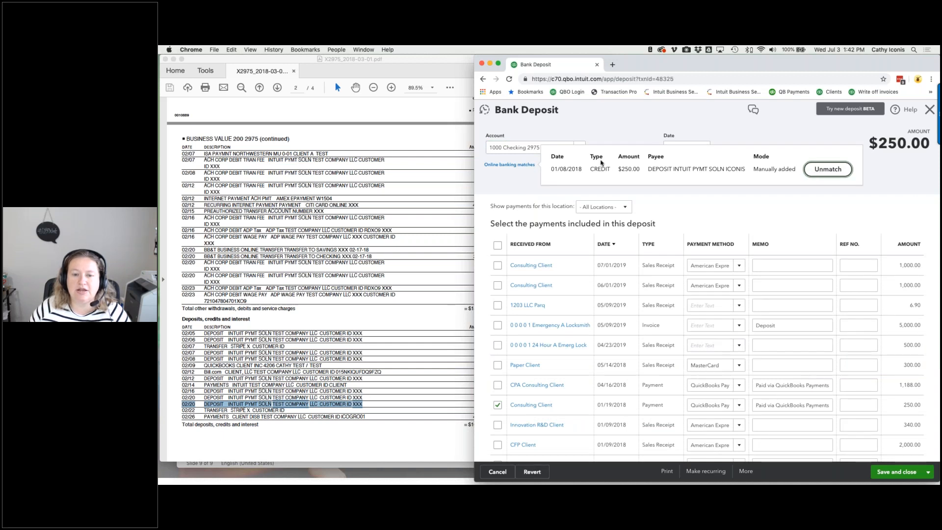
pyautogui.click(530, 147)
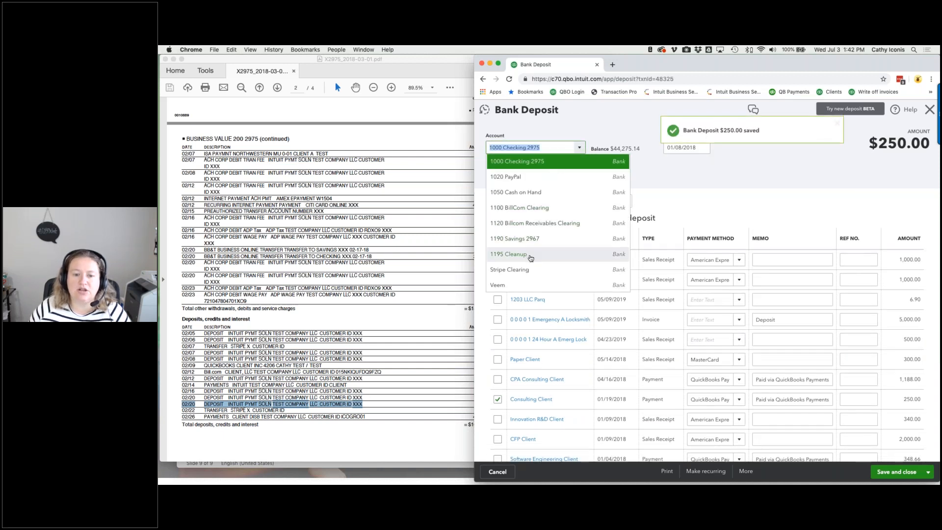
pyautogui.click(529, 255)
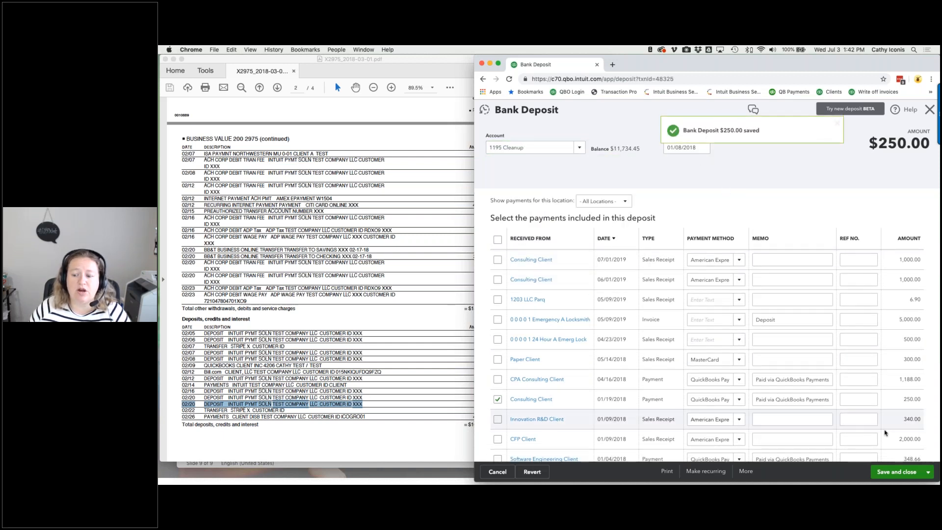
pyautogui.click(897, 472)
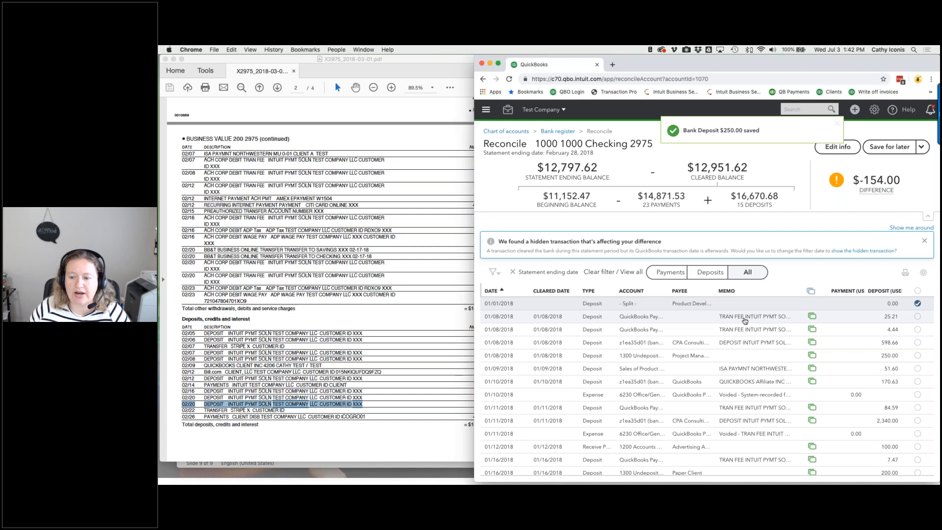
# - Unmatch the 01/08 $25.21 deposit and move it to 1195 Cleanup
pyautogui.click(745, 321)
pyautogui.click(826, 361)
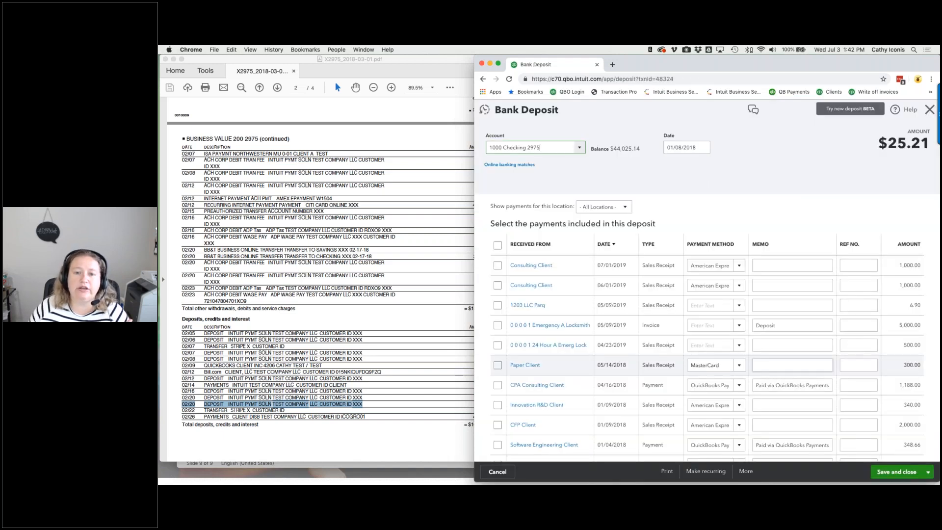
pyautogui.click(510, 165)
pyautogui.click(914, 172)
pyautogui.click(579, 147)
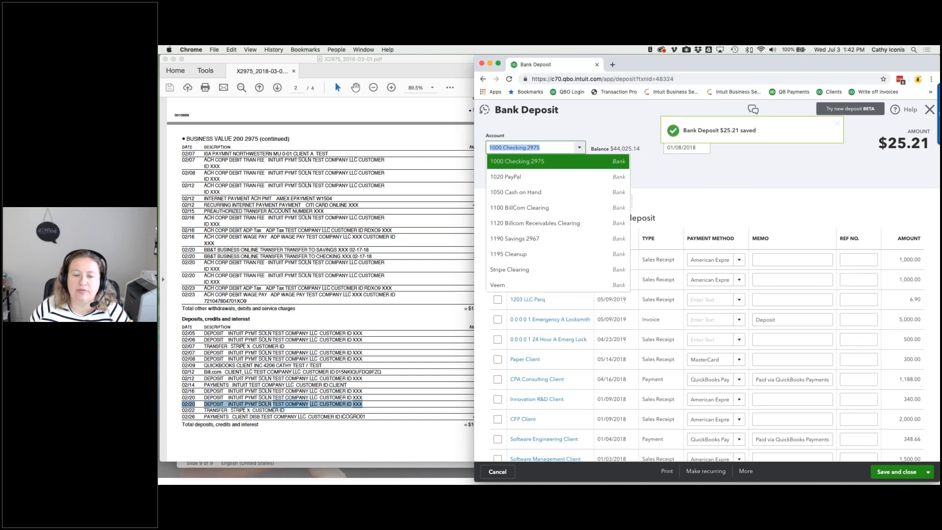
pyautogui.click(543, 253)
pyautogui.click(887, 477)
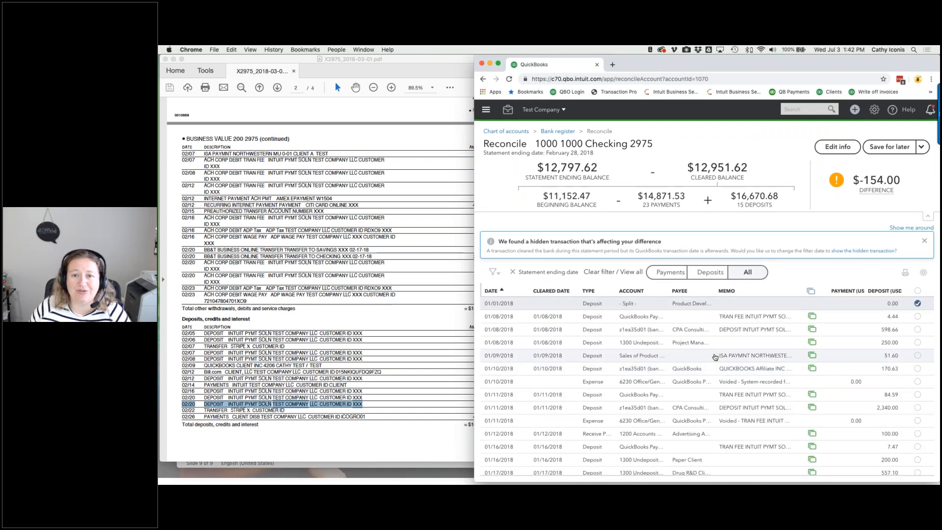
# - Scroll the reconciliation list and save the reconciliation for later
pyautogui.scroll(-10, 715, 356)
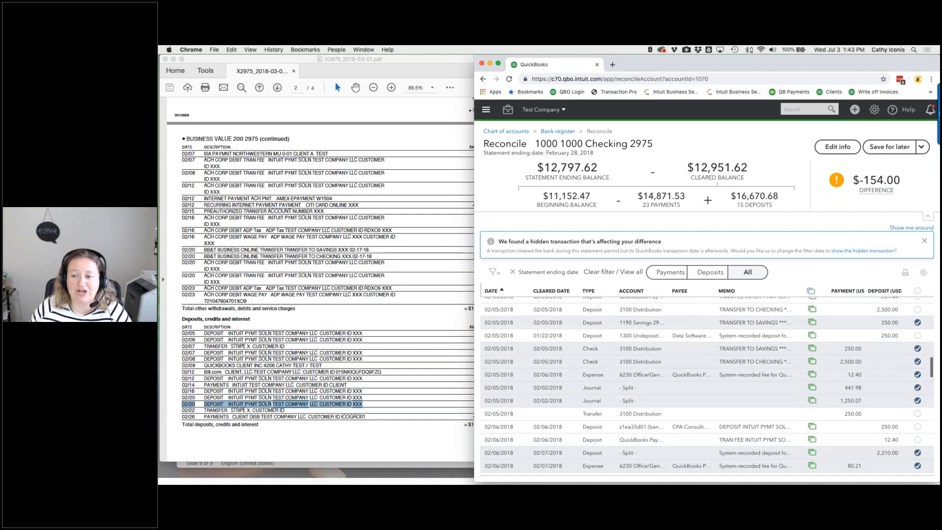
pyautogui.scroll(-5, 707, 386)
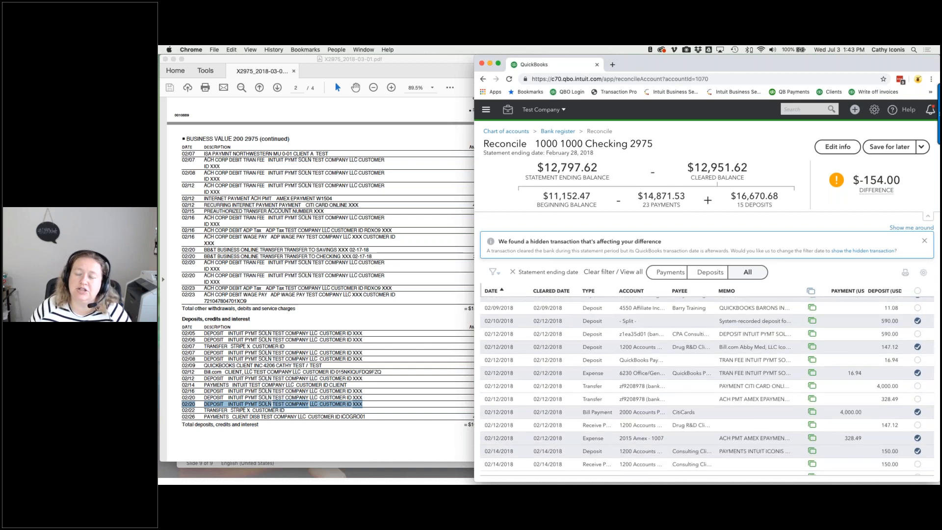
pyautogui.click(885, 147)
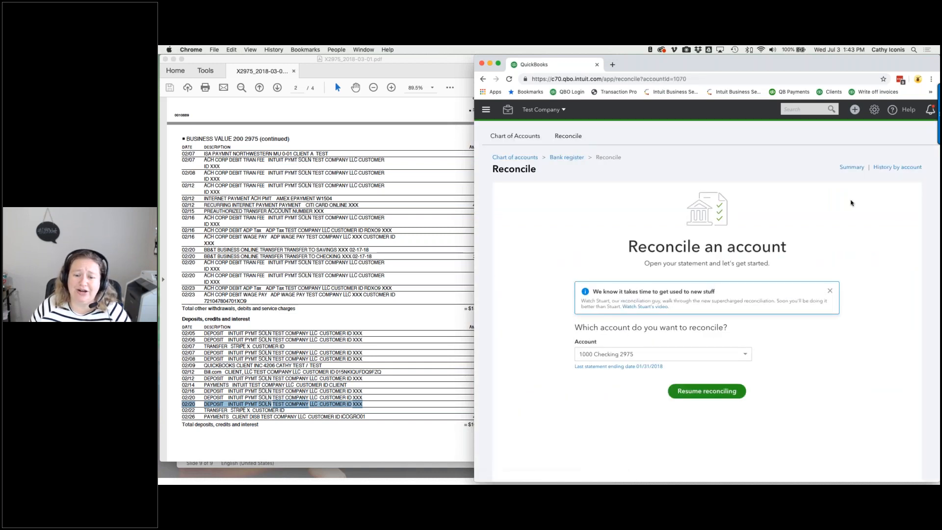
# - Pick 2017 Citi Costco as the account to reconcile, then switch back to 1000 Checking 2975
pyautogui.click(744, 354)
pyautogui.scroll(-3, 641, 413)
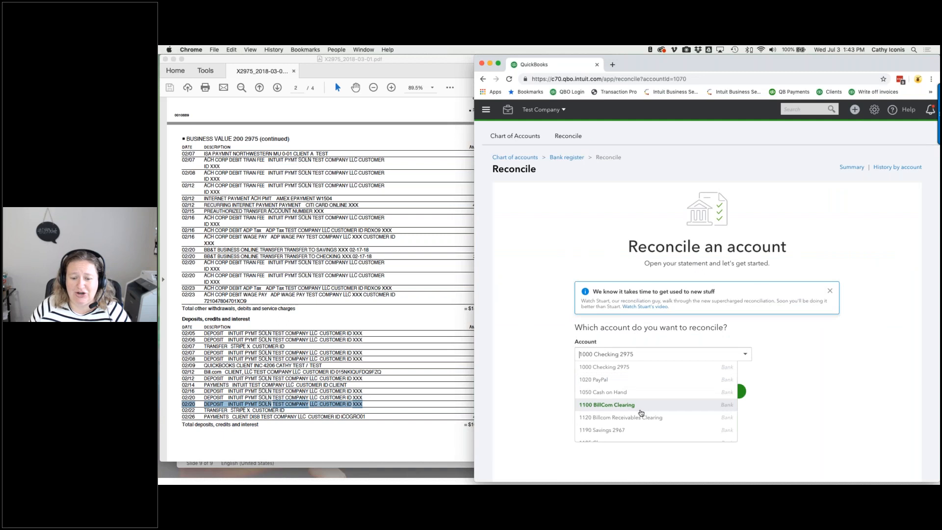
pyautogui.scroll(-5, 641, 413)
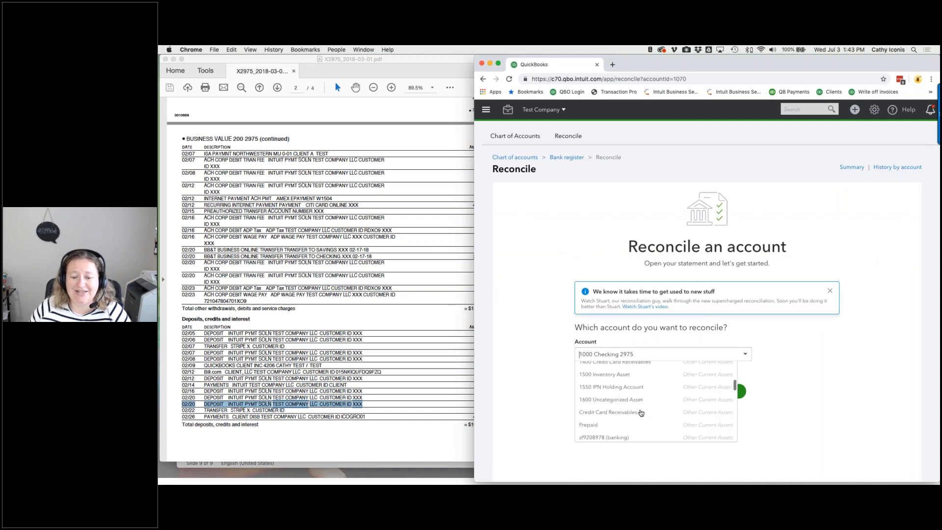
pyautogui.scroll(-4, 641, 413)
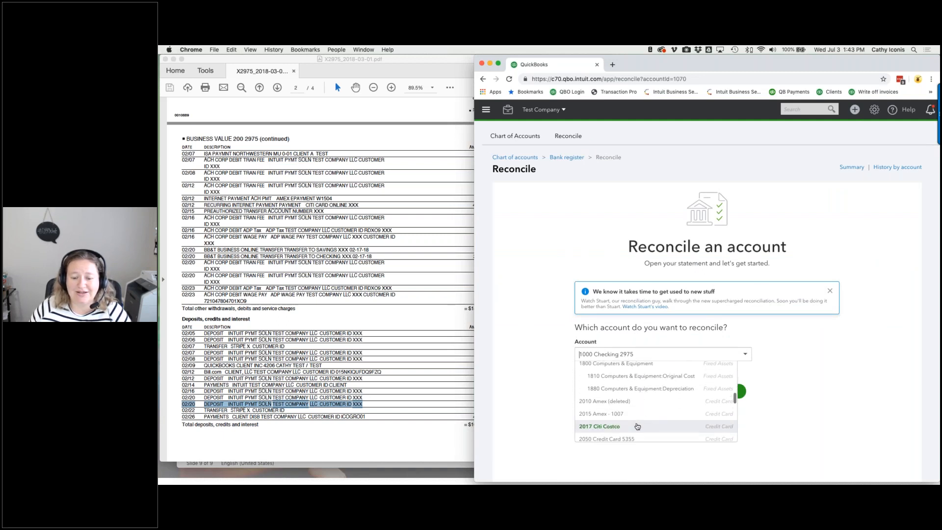
pyautogui.click(640, 425)
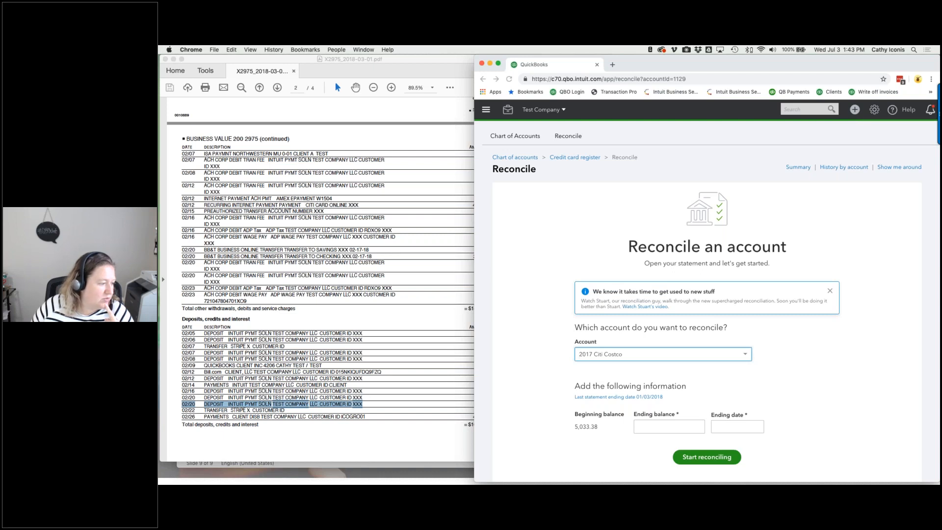
pyautogui.click(588, 355)
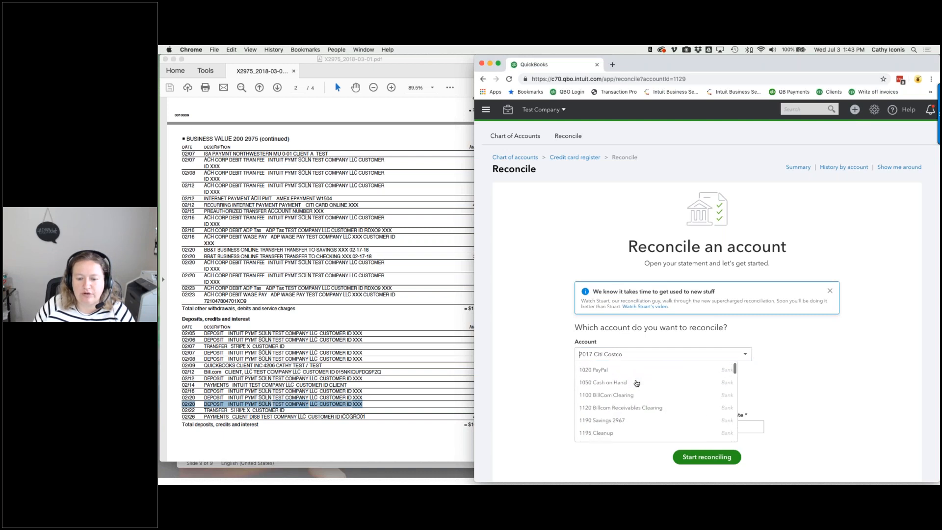
pyautogui.click(603, 367)
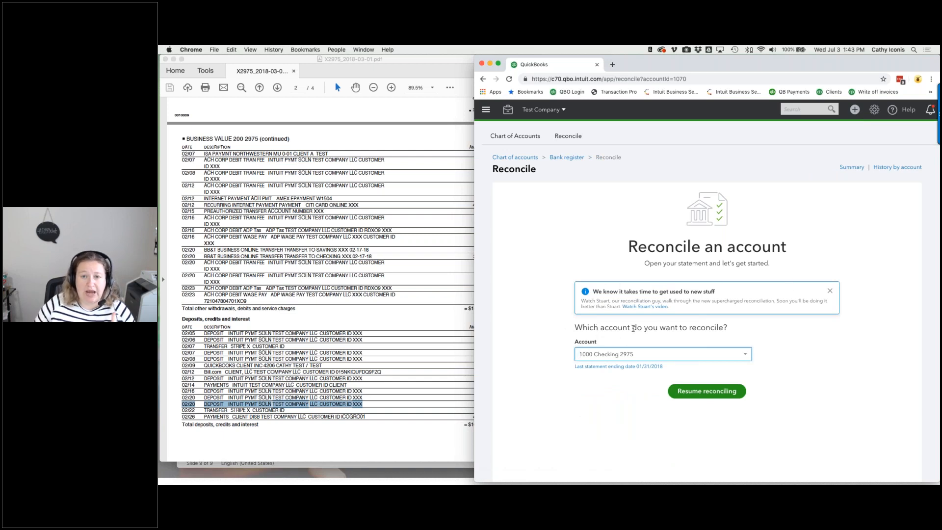
# - Resume reconciling, and inspect the 03/07/2018 $2,500.00 deposit's bank match without saving
pyautogui.click(702, 391)
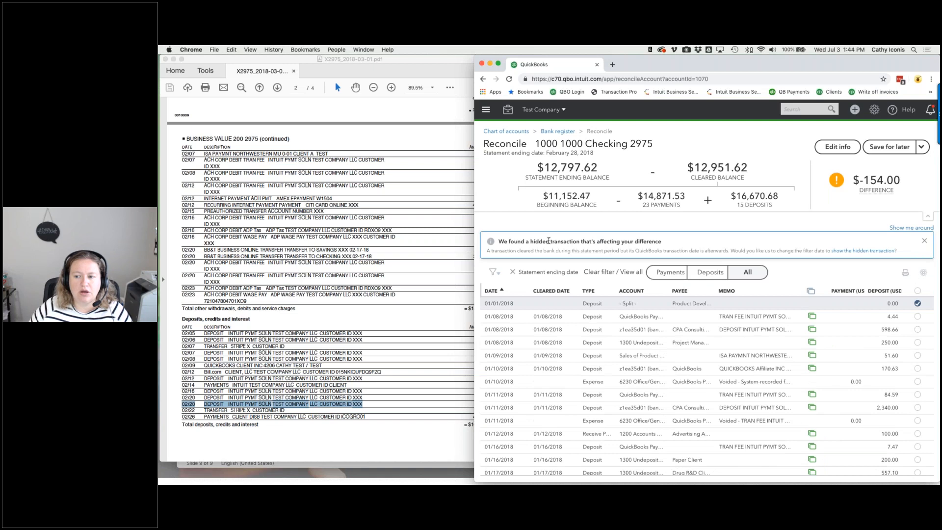
pyautogui.click(854, 252)
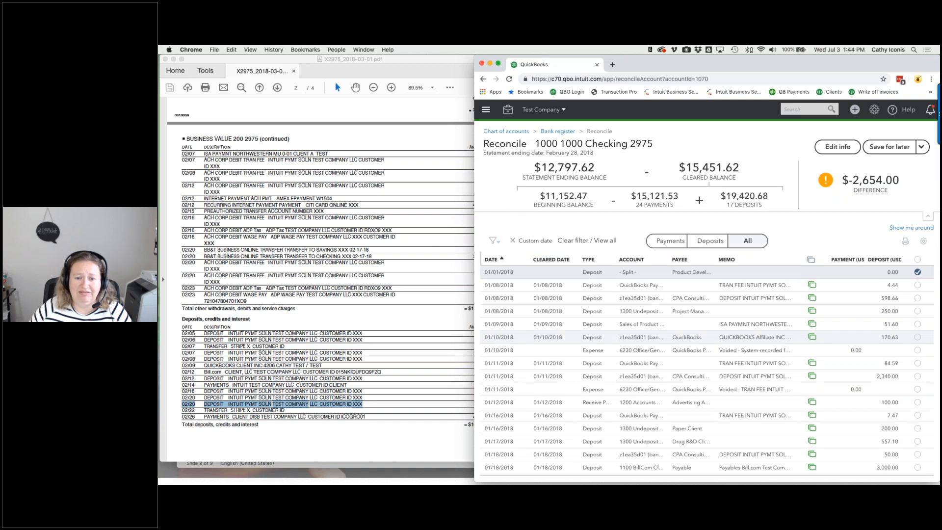
pyautogui.scroll(-15, 706, 370)
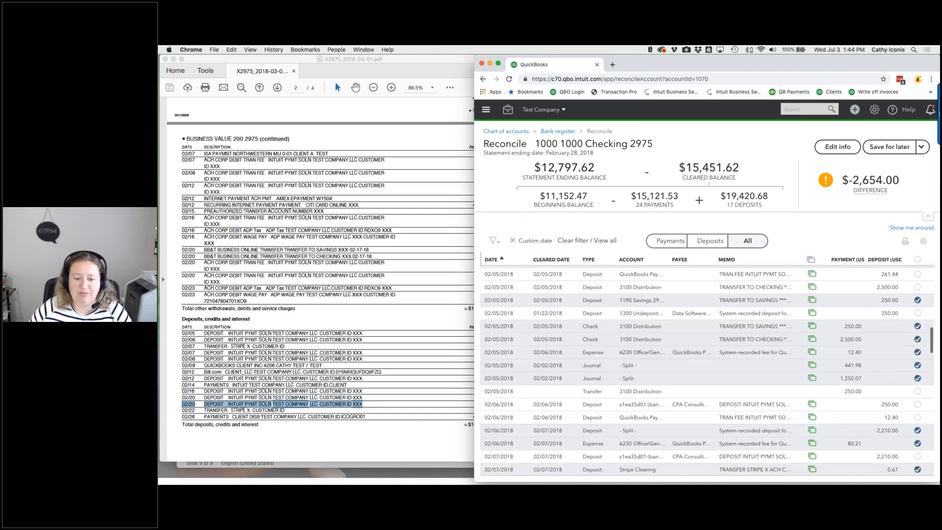
pyautogui.scroll(-5, 707, 368)
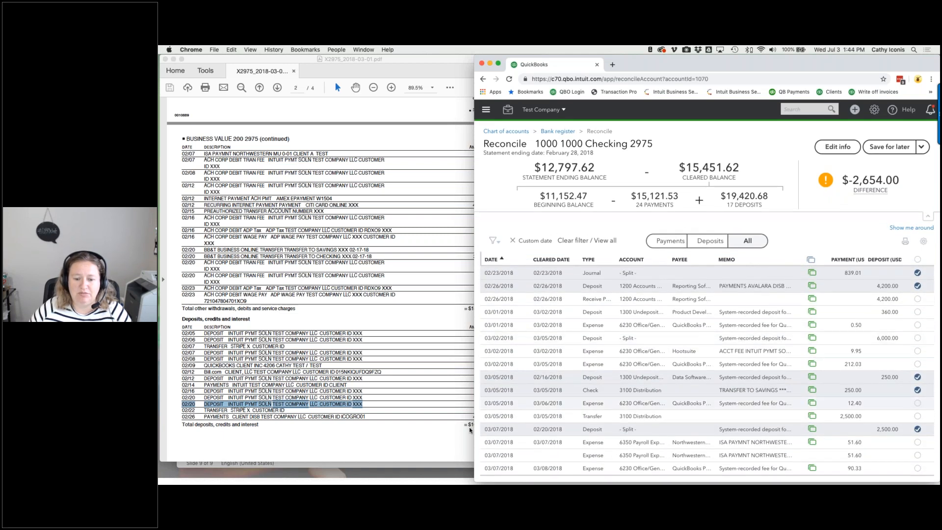
pyautogui.click(555, 432)
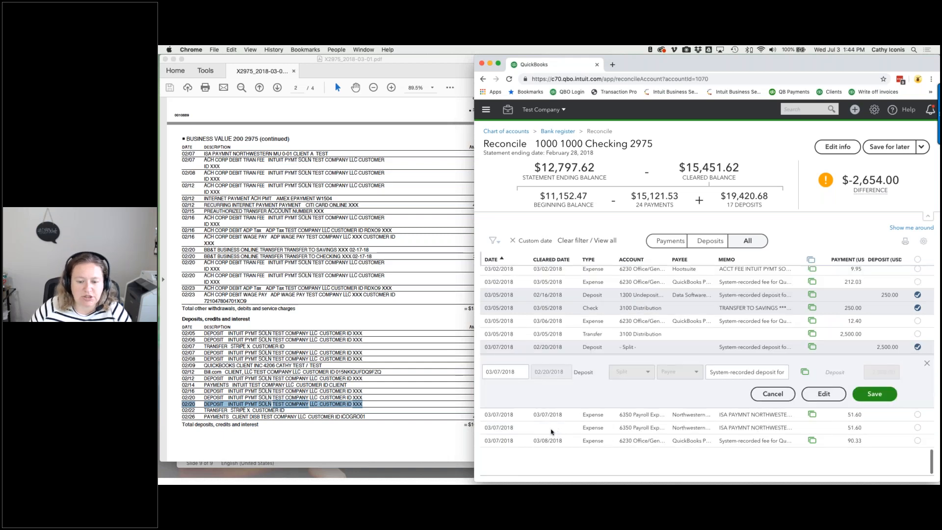
pyautogui.click(821, 394)
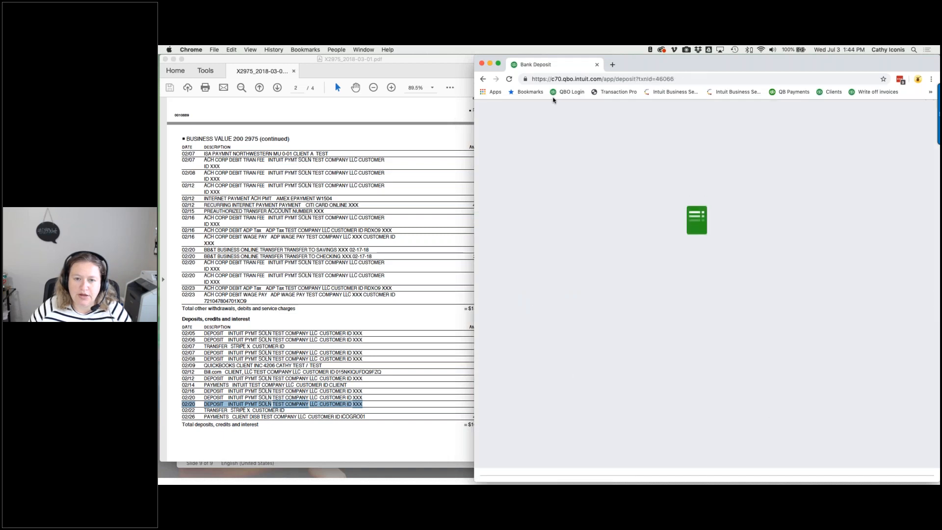
pyautogui.click(513, 165)
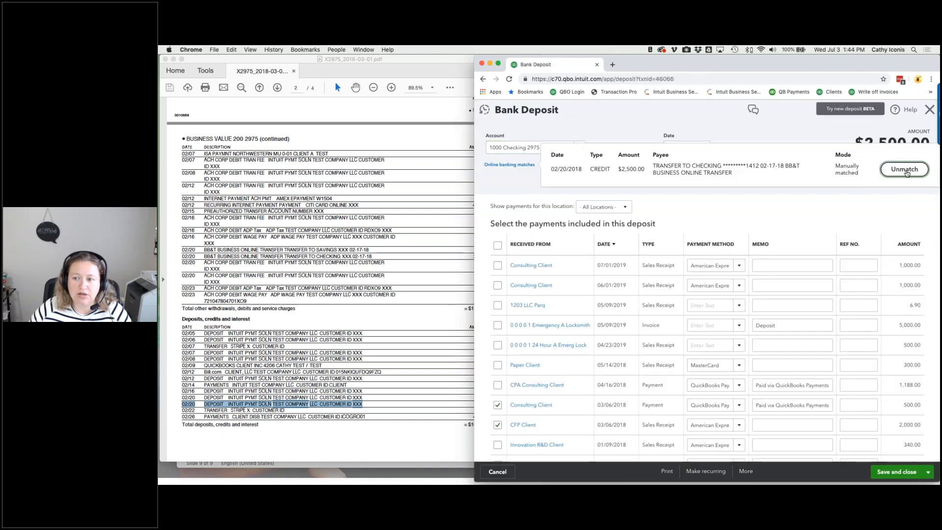
pyautogui.click(498, 472)
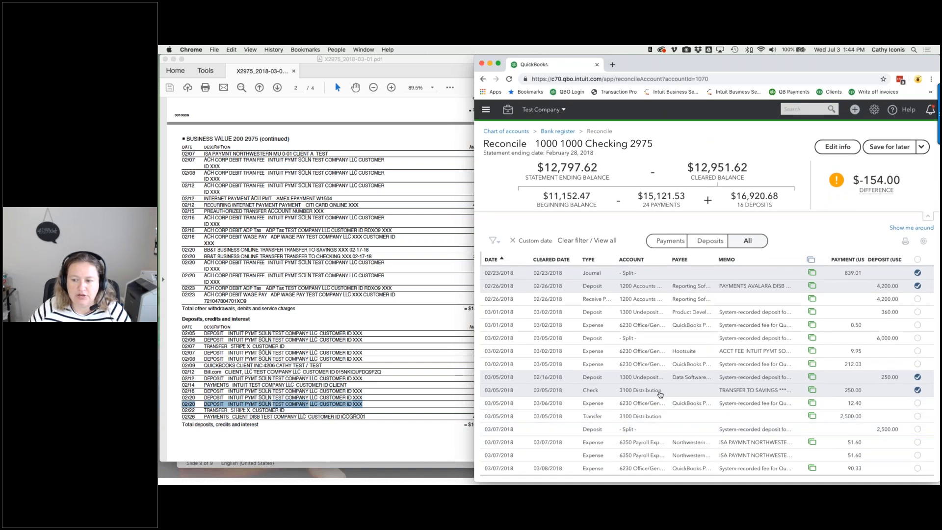
# - Unclear the 03/05 250.00 check and 250.00 deposit, then scroll back up the list
pyautogui.click(918, 390)
pyautogui.click(917, 377)
pyautogui.scroll(5, 920, 384)
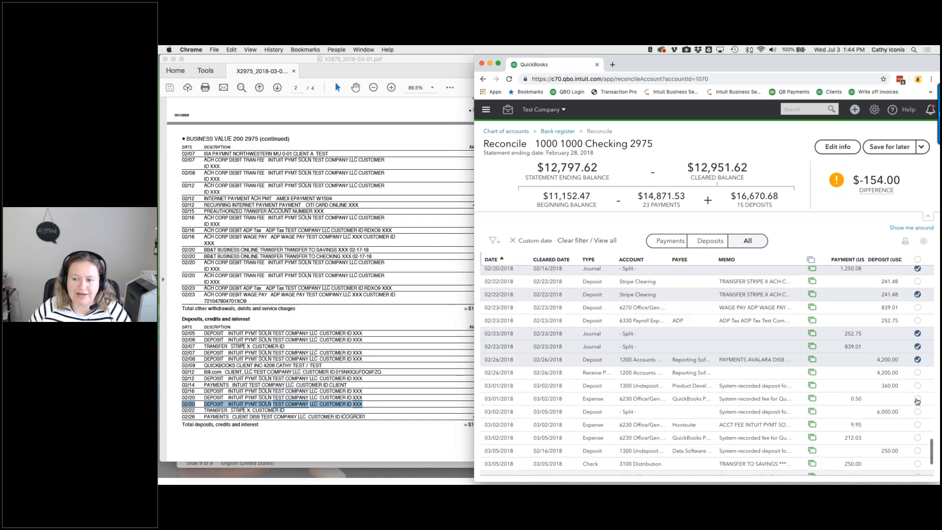
pyautogui.scroll(8, 917, 401)
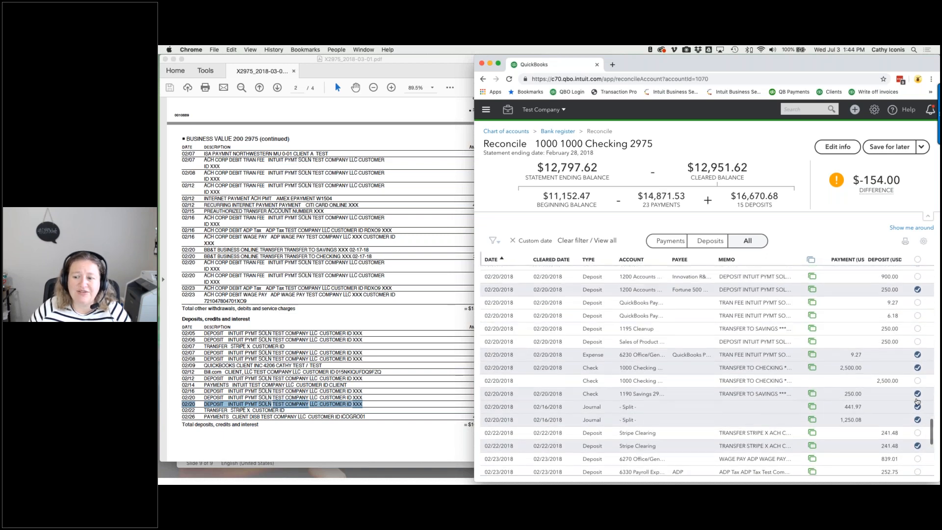
pyautogui.scroll(6, 918, 401)
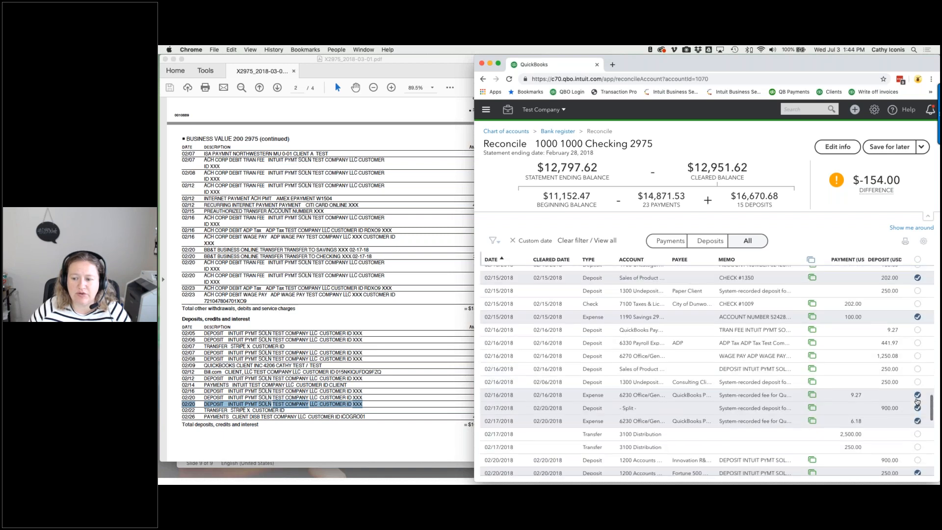
pyautogui.scroll(5, 917, 401)
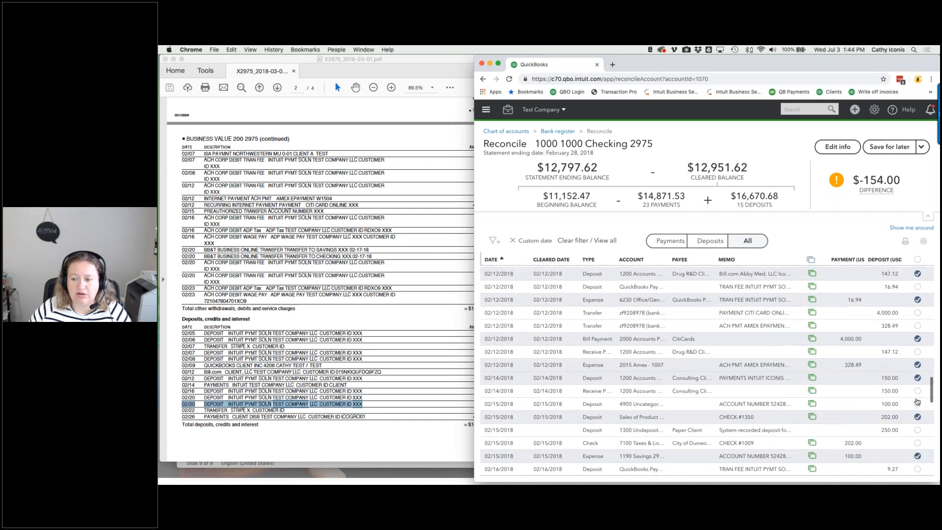
pyautogui.scroll(4, 918, 401)
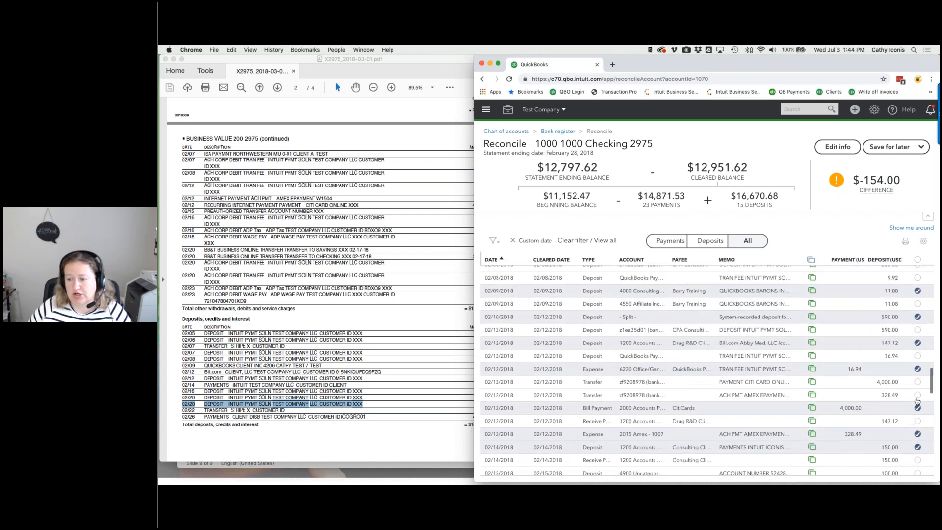
pyautogui.scroll(3, 917, 402)
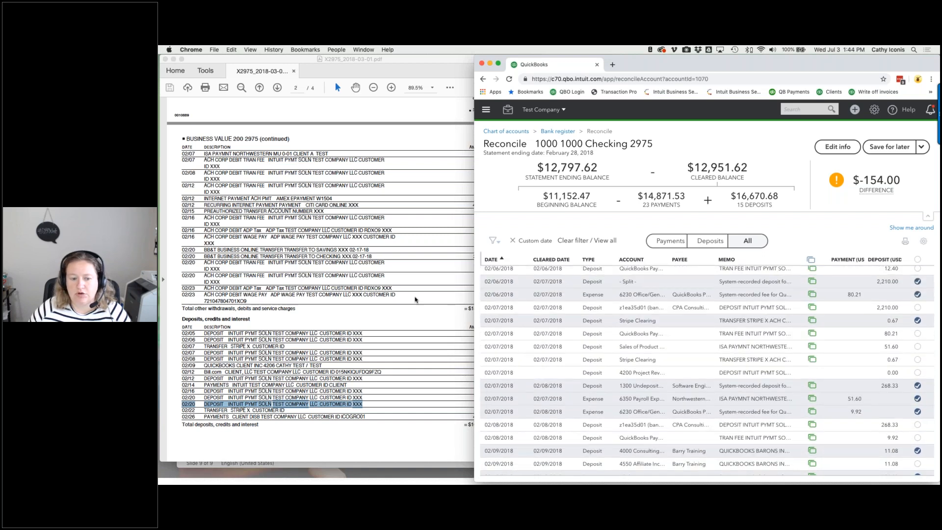
# - Bring the bank statement PDF forward and scroll up to the page 1 account summary
pyautogui.click(419, 317)
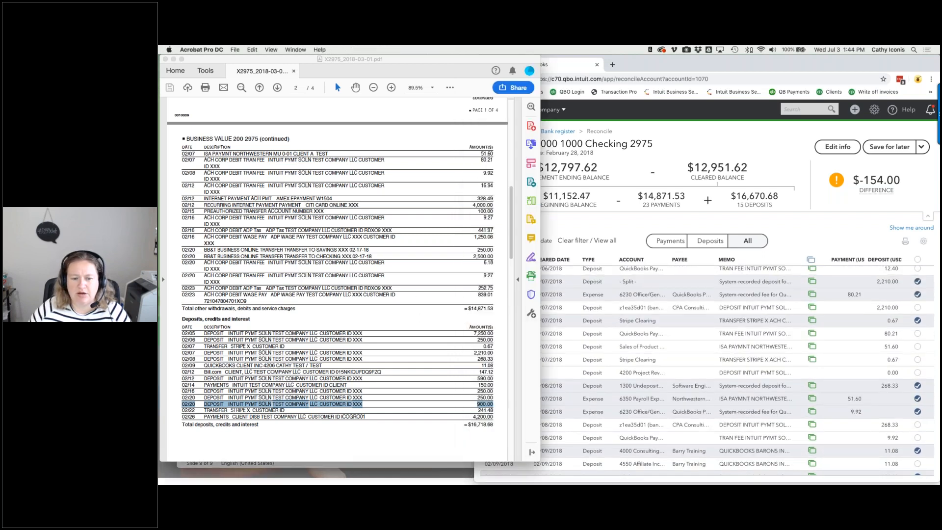
pyautogui.click(656, 201)
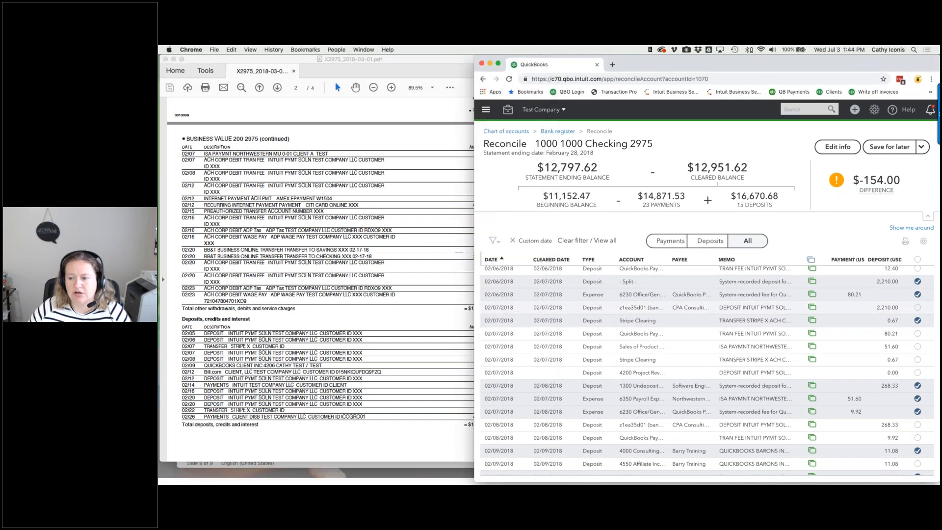
pyautogui.scroll(4, 707, 371)
pyautogui.scroll(1, 707, 370)
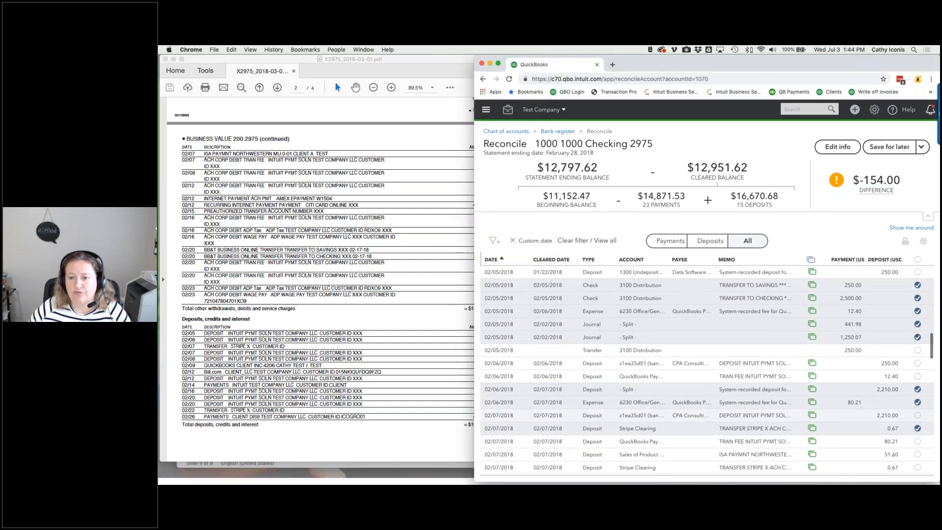
pyautogui.click(441, 193)
pyautogui.scroll(10, 440, 193)
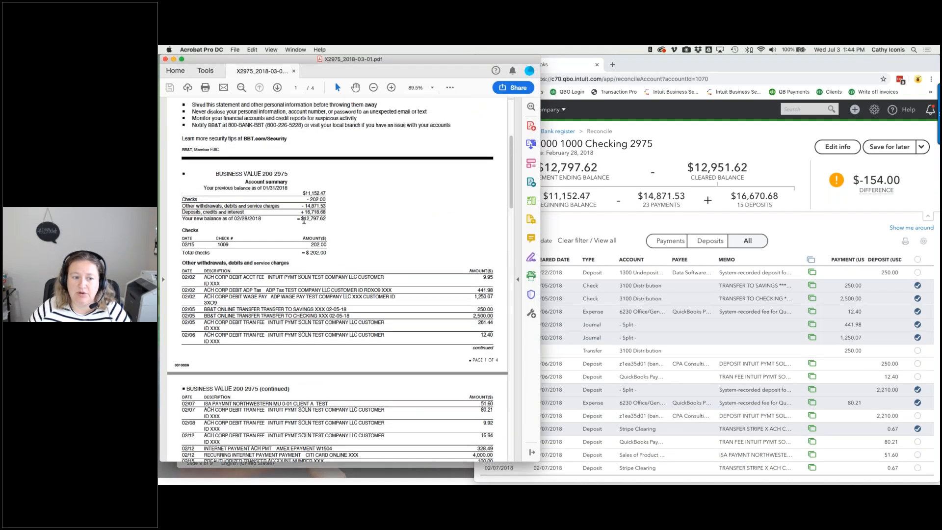
# - Copy 12,797.62 from the statement and save it as the reconciliation's ending balance
pyautogui.moveTo(304, 221); pyautogui.dragTo(326, 220)
pyautogui.press('super+c')
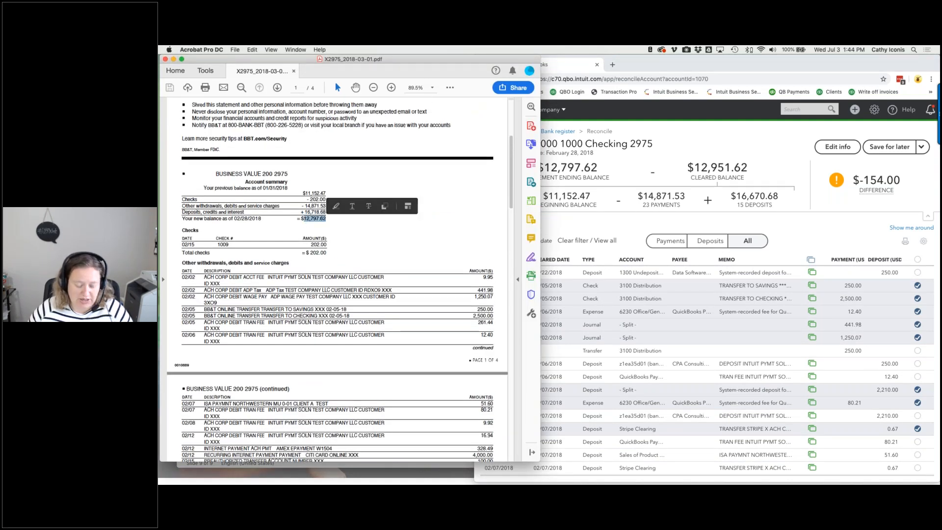
pyautogui.click(732, 147)
pyautogui.click(837, 147)
pyautogui.click(839, 152)
pyautogui.moveTo(839, 151); pyautogui.dragTo(809, 153)
pyautogui.press('super+v')
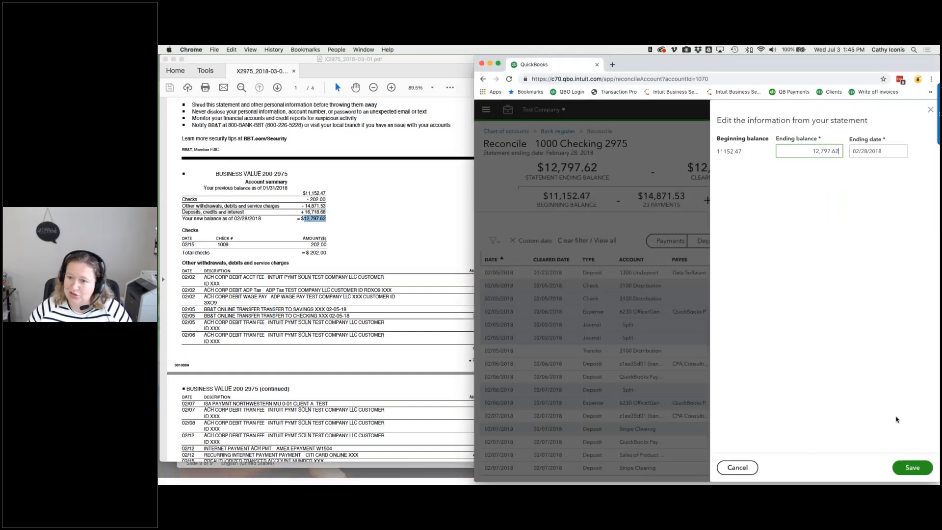
pyautogui.click(912, 467)
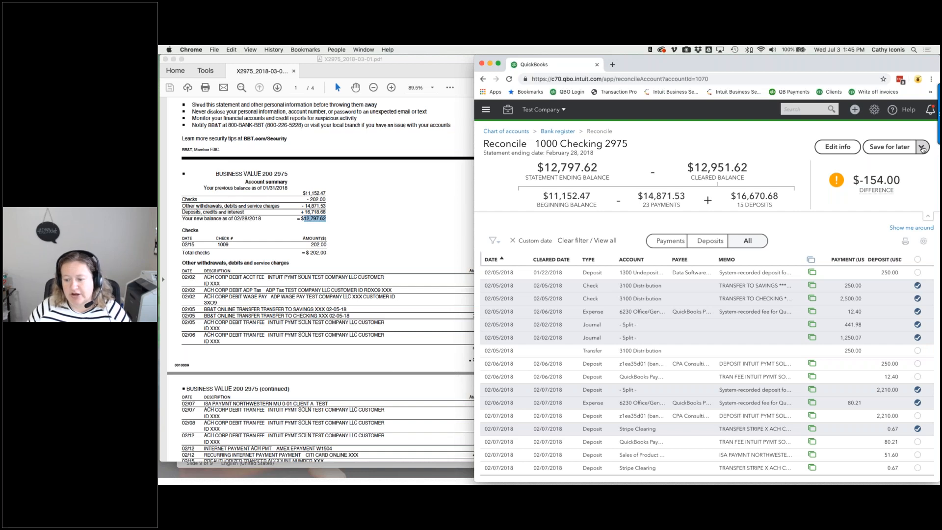
# - Save the Checking reconciliation for later and choose the 2017 Citi Costco account to reconcile
pyautogui.click(889, 147)
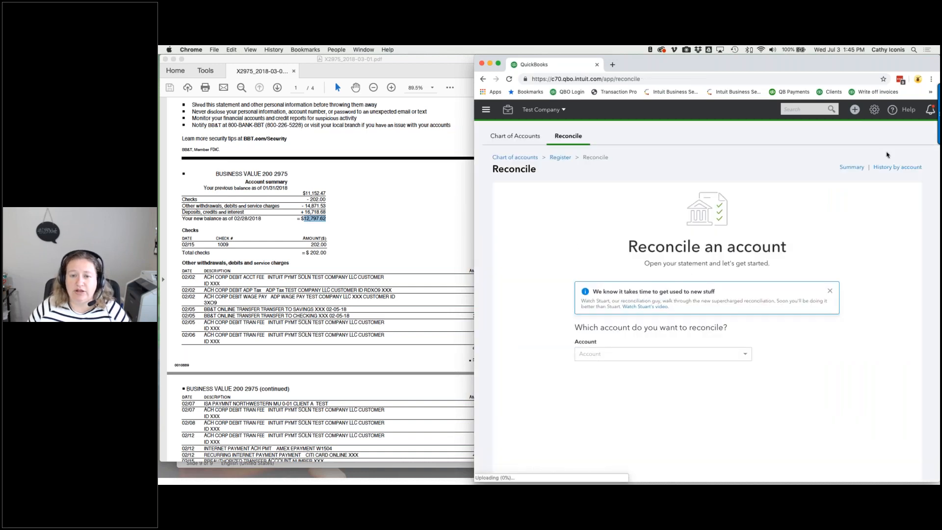
pyautogui.click(621, 354)
pyautogui.scroll(-5, 605, 413)
pyautogui.click(599, 389)
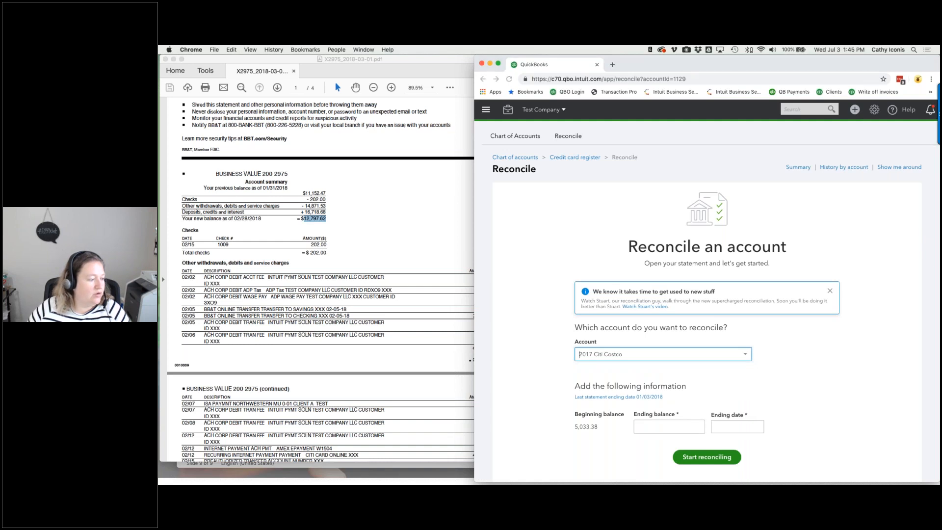
# - Open the 2018-02-05.pdf statement and start reconciling with ending balance 5,728.37 dated 02/05/2018
pyautogui.press('super+Tab')
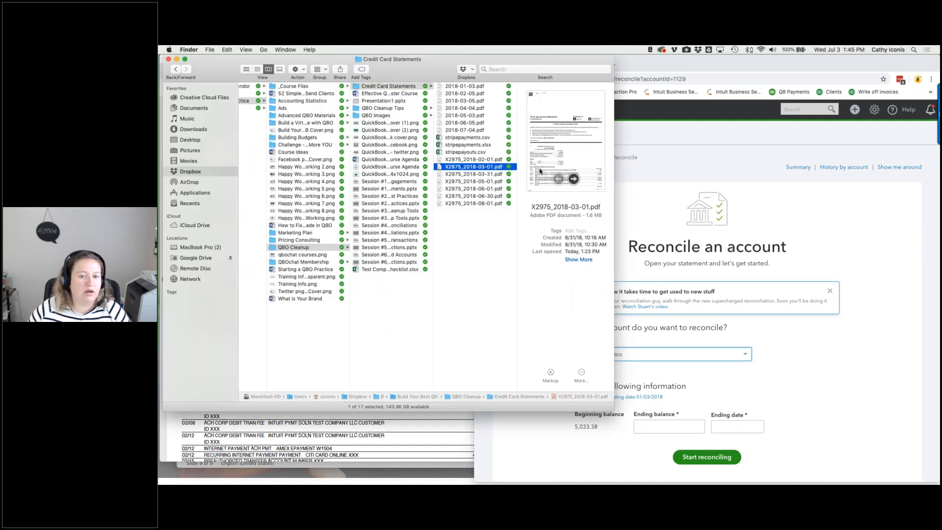
pyautogui.doubleClick(464, 93)
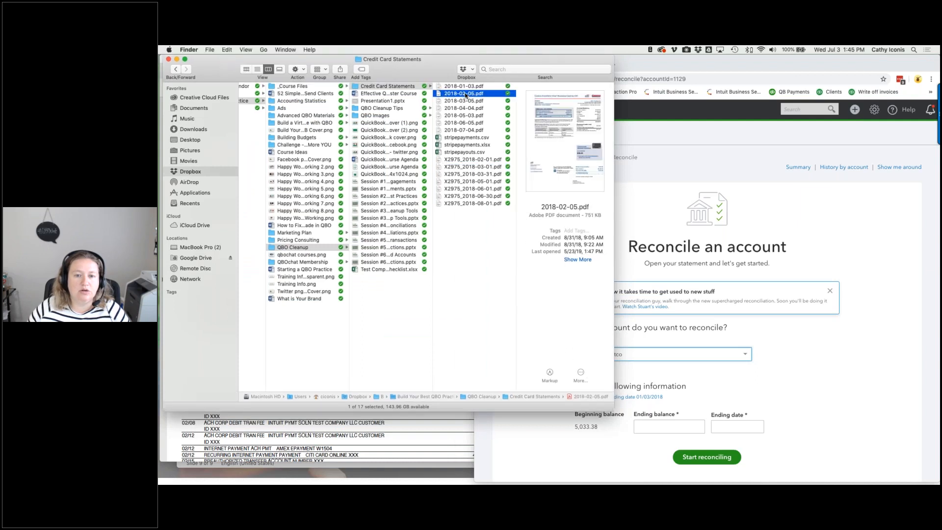
pyautogui.click(762, 418)
pyautogui.click(658, 426)
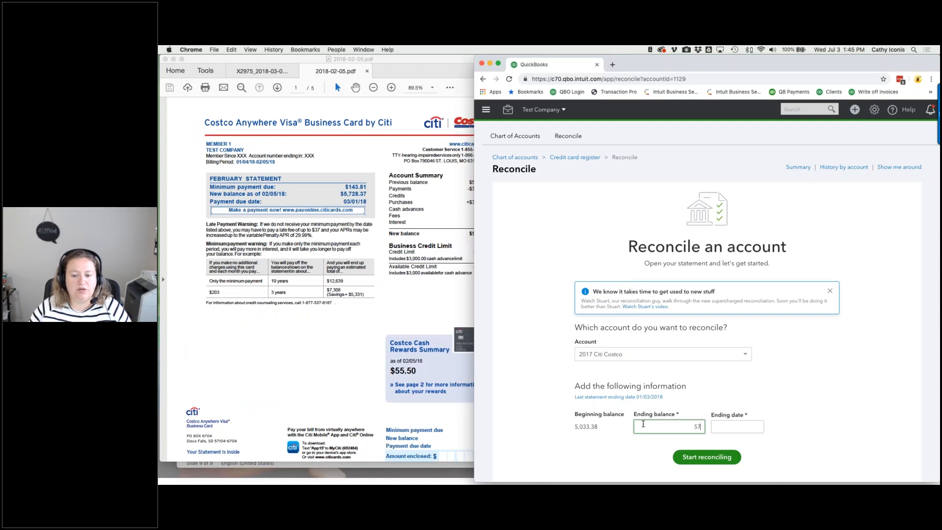
pyautogui.write('5,728.37')
pyautogui.press('Tab')
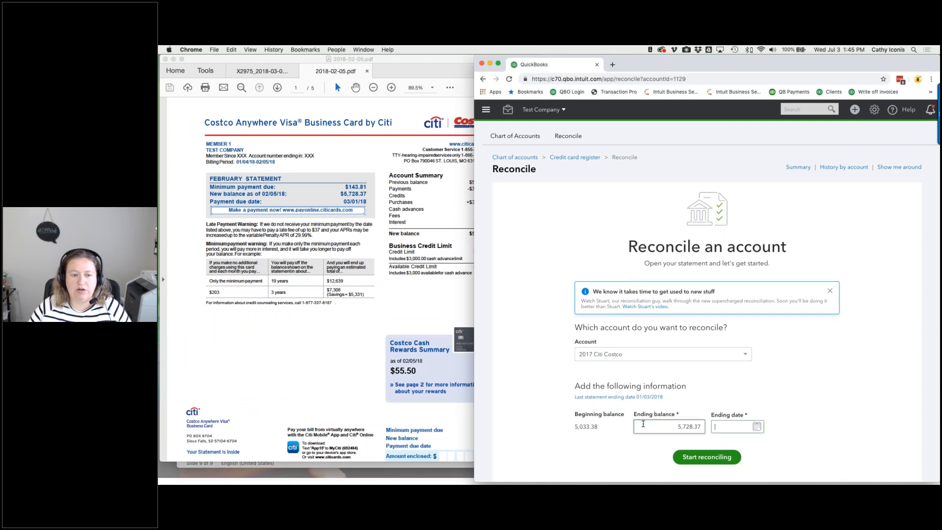
pyautogui.write('02/05/2018')
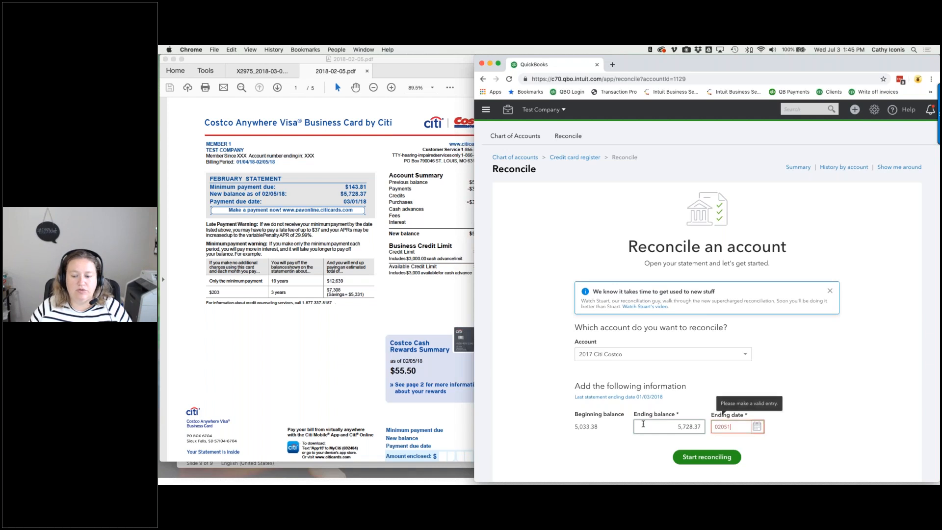
pyautogui.click(716, 463)
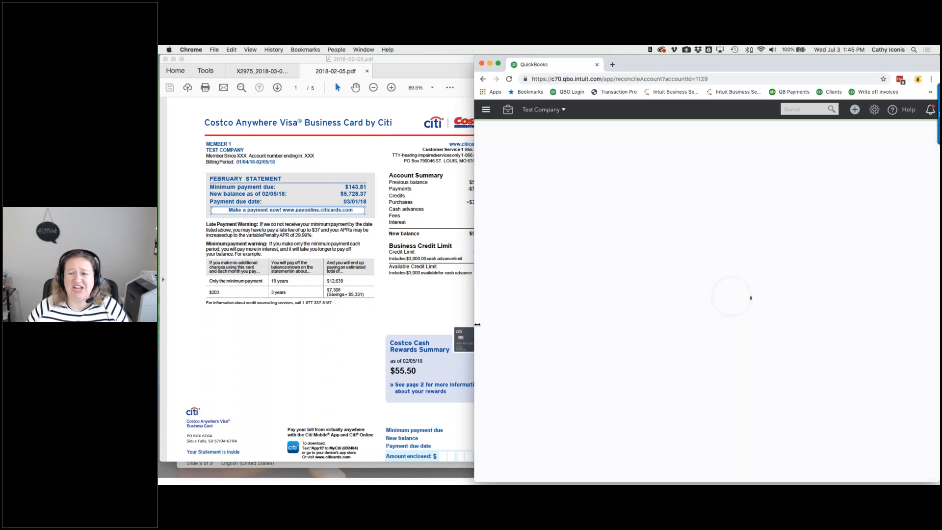
pyautogui.moveTo(475, 323); pyautogui.dragTo(505, 324)
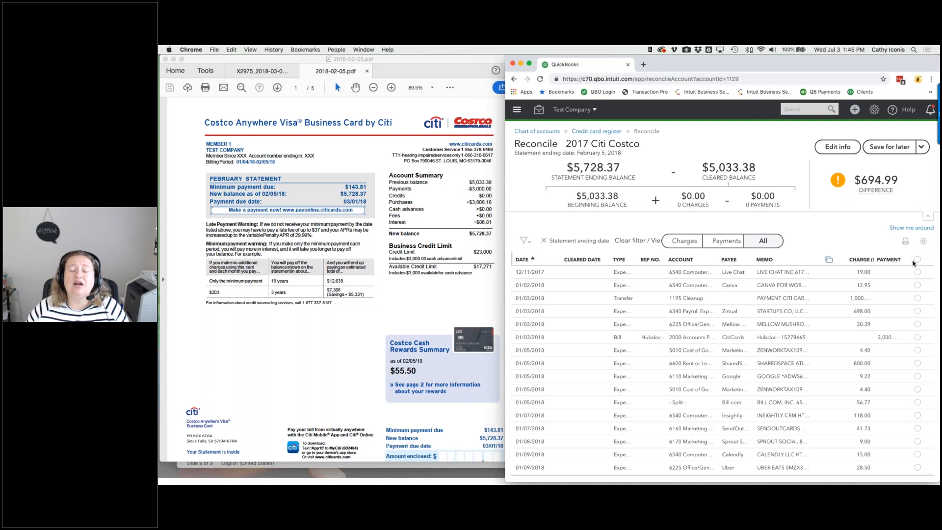
# - Leave all transactions uncleared, check statement page 2, and filter the list to payments only
pyautogui.click(917, 260)
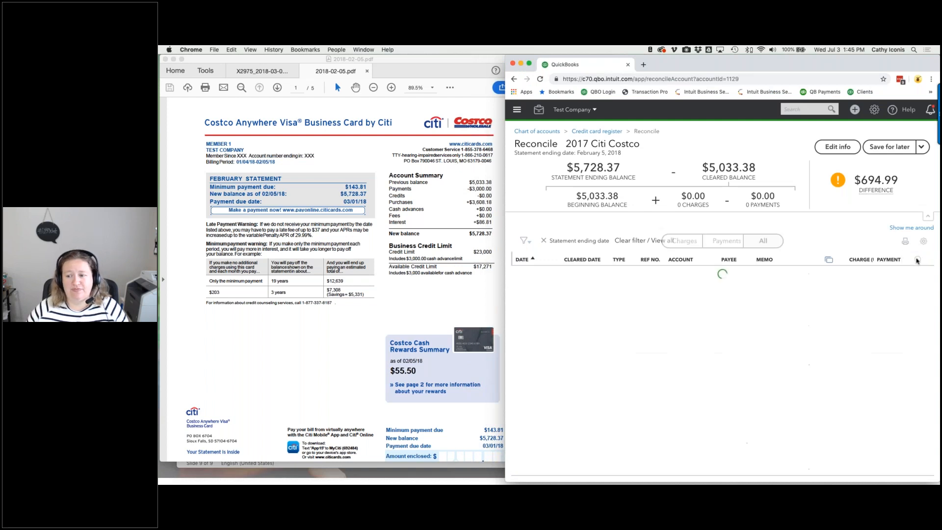
pyautogui.click(916, 261)
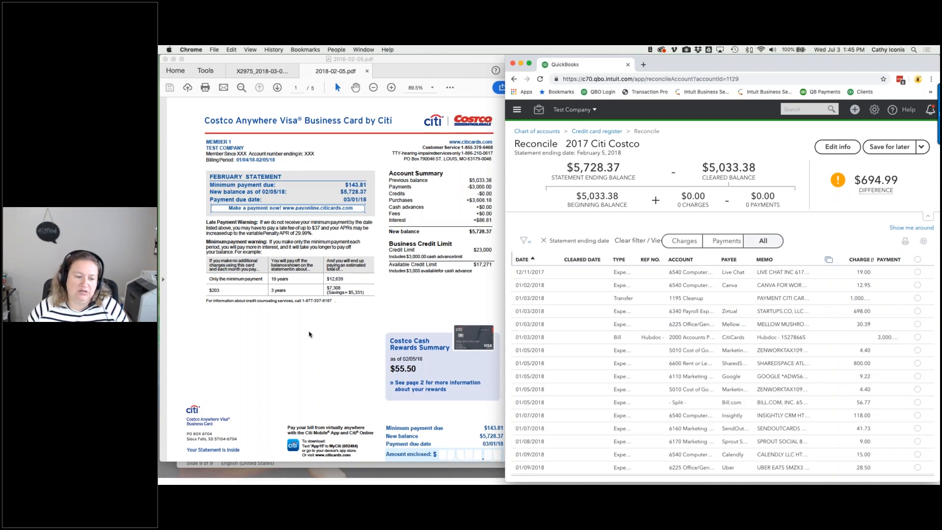
pyautogui.scroll(-5, 309, 334)
pyautogui.scroll(-3, 309, 334)
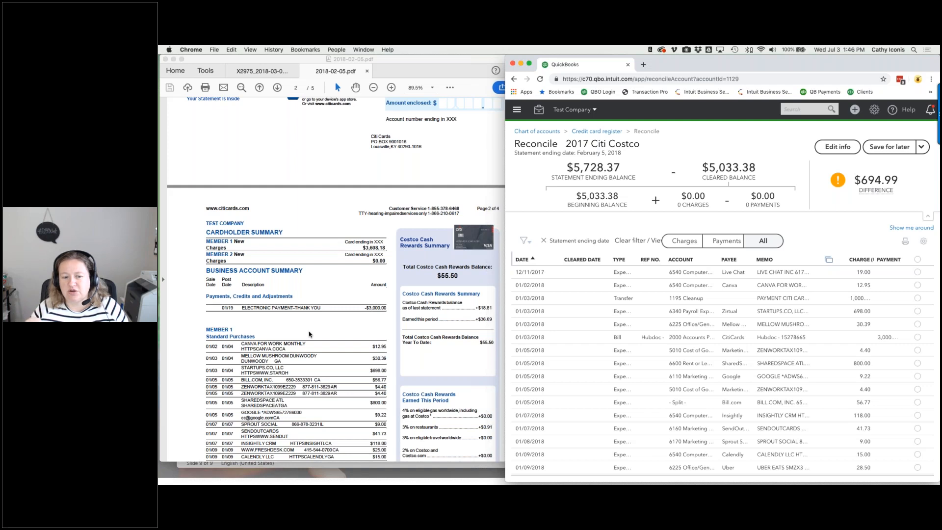
pyautogui.scroll(3, 314, 334)
pyautogui.scroll(-5, 334, 331)
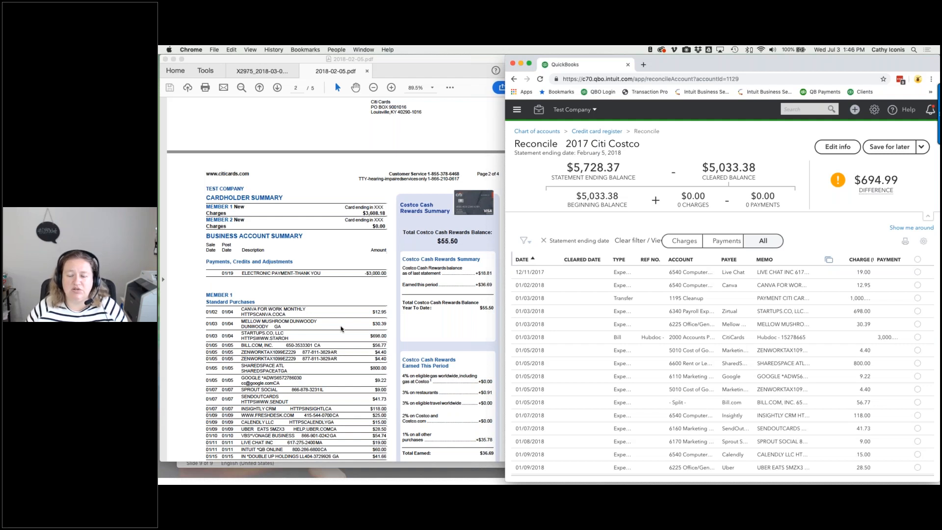
pyautogui.click(713, 242)
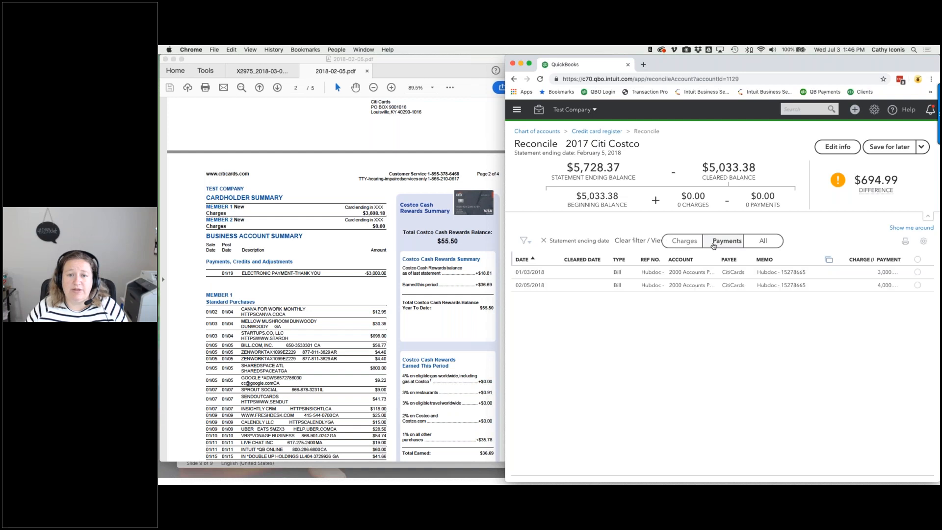
# - Clear the $3,000.00 payment and early-January charges from Canva through SendOutCards and Insightly
pyautogui.click(918, 273)
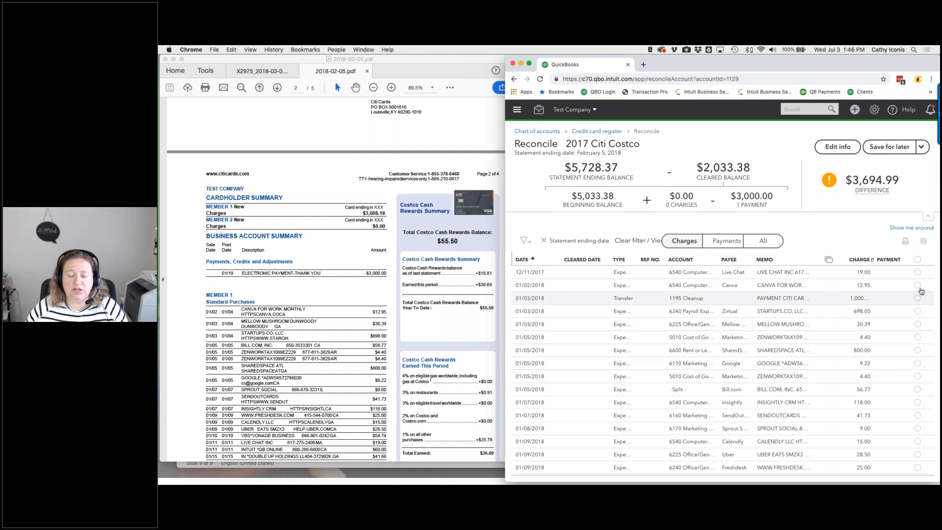
pyautogui.click(917, 285)
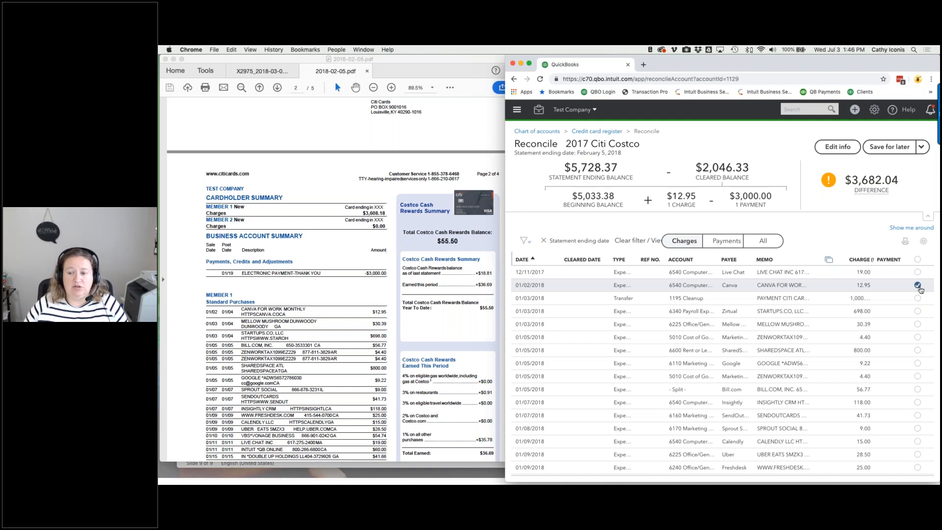
pyautogui.click(918, 324)
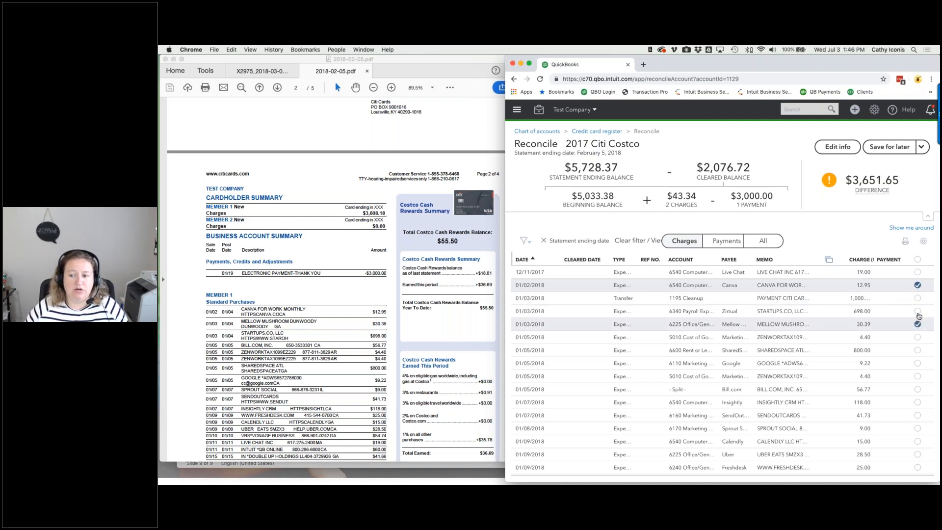
pyautogui.click(917, 311)
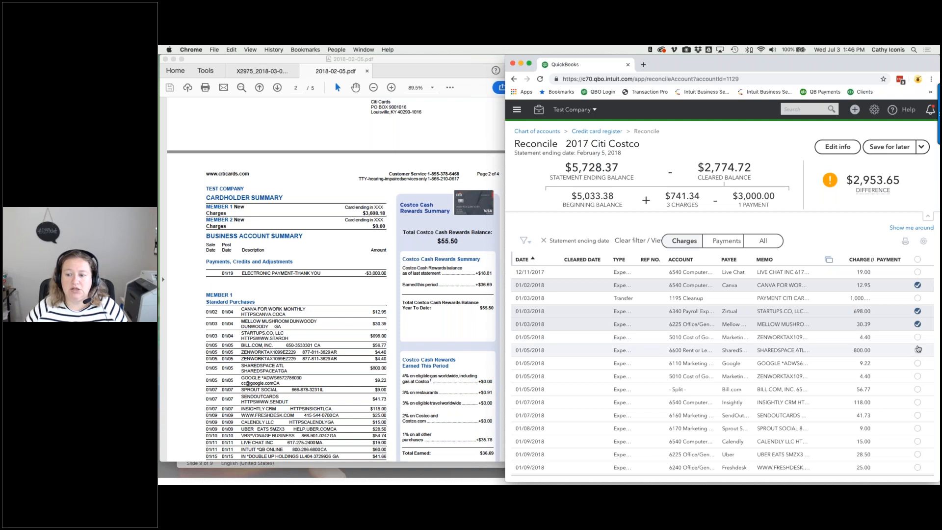
pyautogui.click(917, 390)
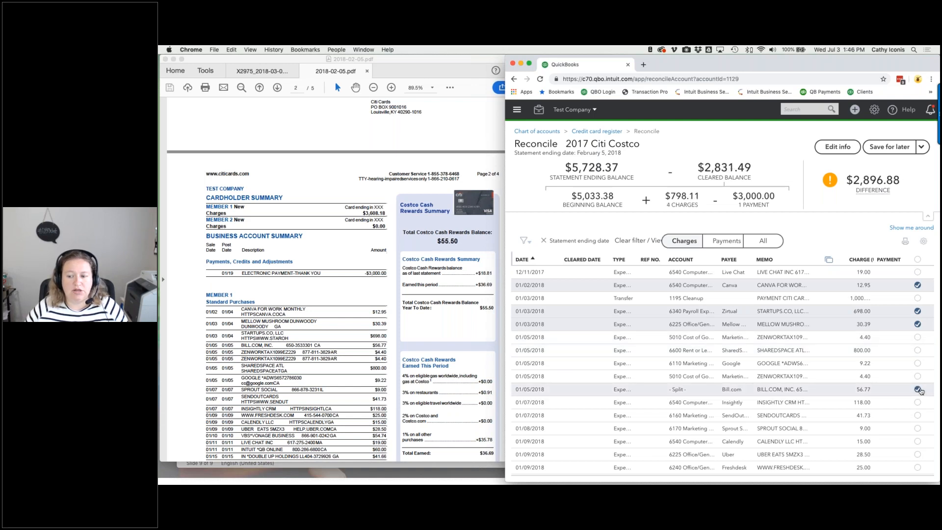
pyautogui.click(918, 377)
pyautogui.click(918, 337)
pyautogui.click(917, 350)
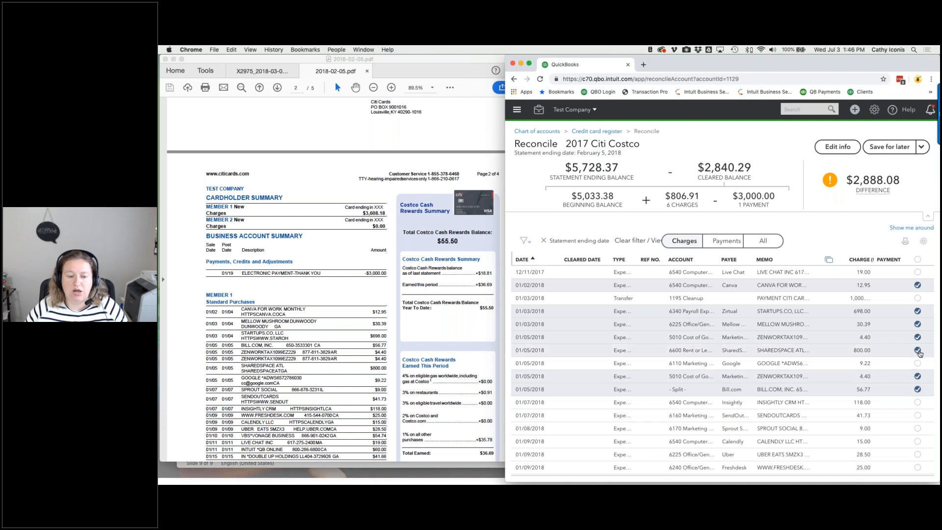
pyautogui.click(917, 363)
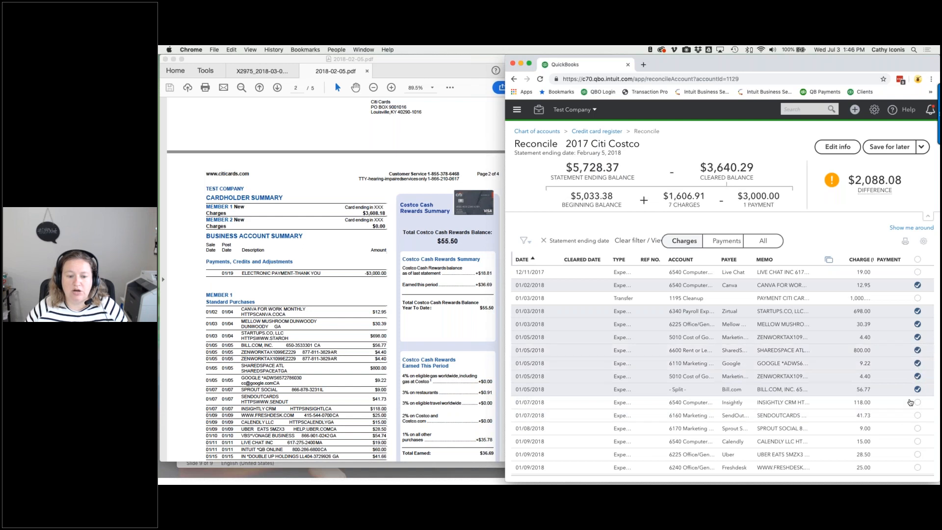
pyautogui.click(916, 429)
pyautogui.click(917, 415)
pyautogui.click(917, 402)
# - Clear the Calendly, Uber, Freshdesk, Vocalocity, Live Chat, Hootsuite and Double Up charges
pyautogui.scroll(-3, 919, 410)
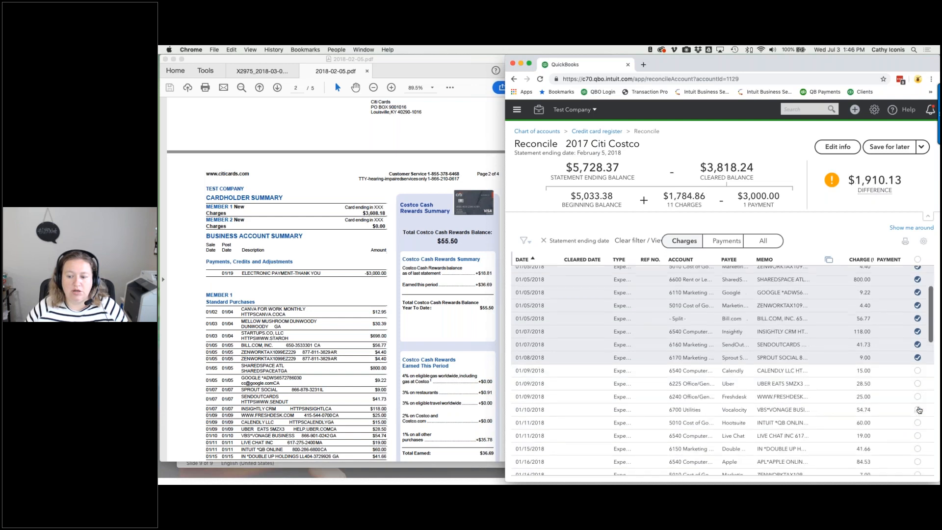
pyautogui.click(917, 382)
pyautogui.click(917, 370)
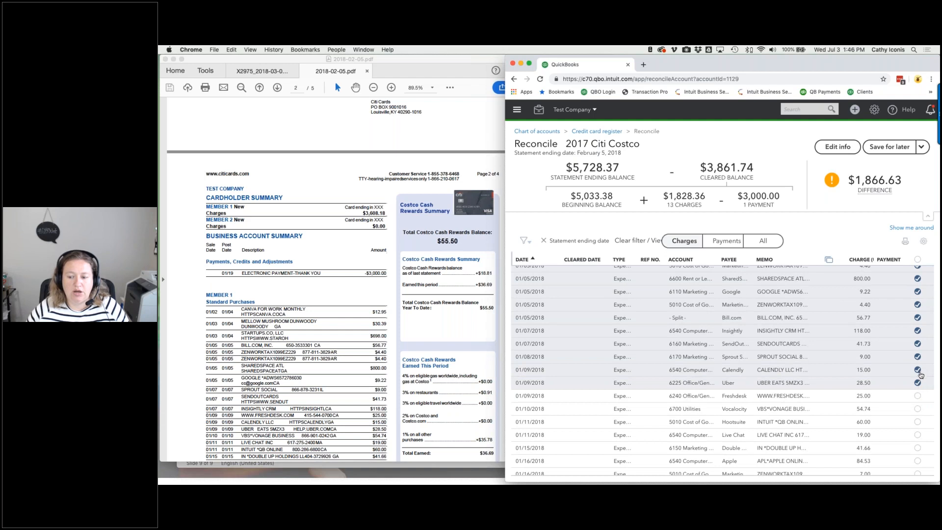
pyautogui.scroll(-2, 922, 414)
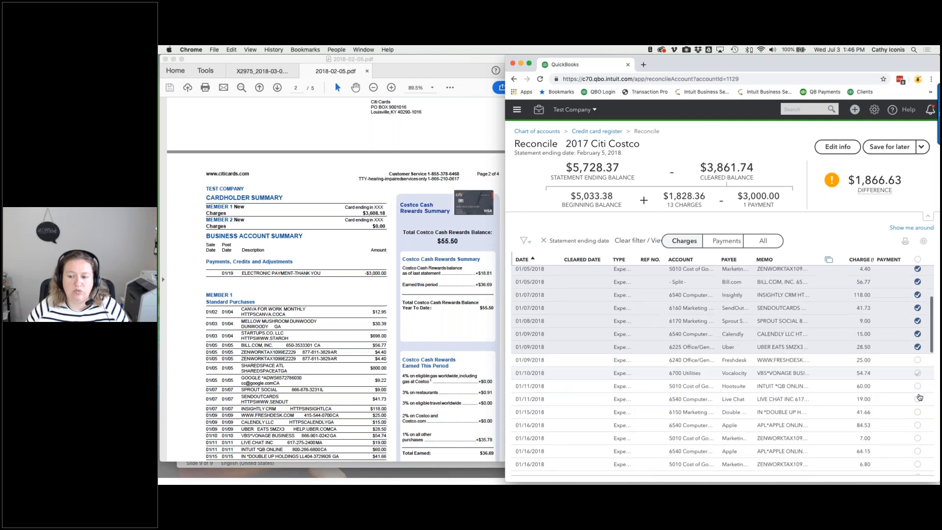
pyautogui.click(917, 359)
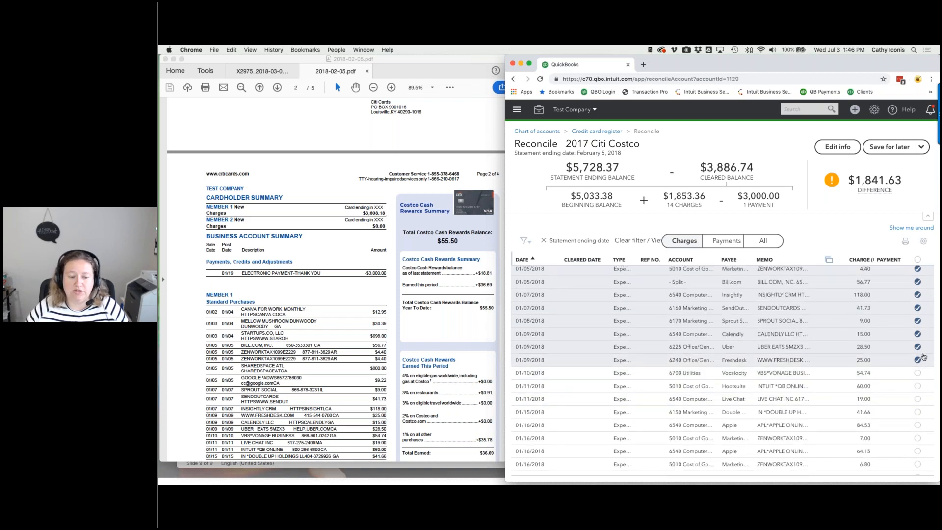
pyautogui.click(918, 373)
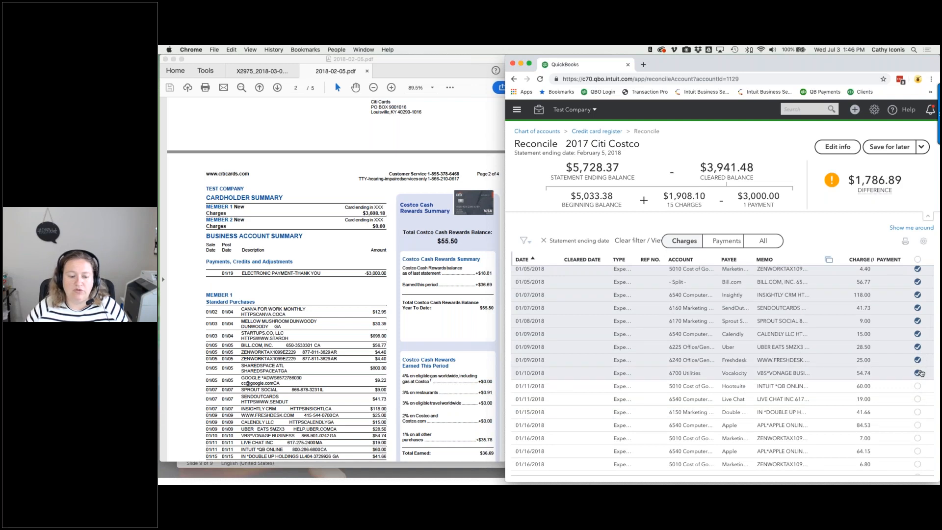
pyautogui.click(917, 399)
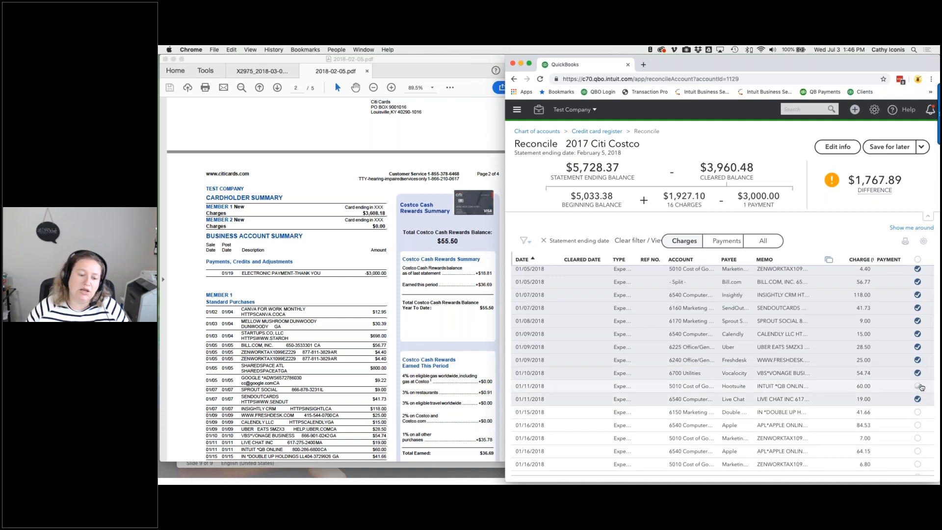
pyautogui.click(917, 386)
pyautogui.click(917, 412)
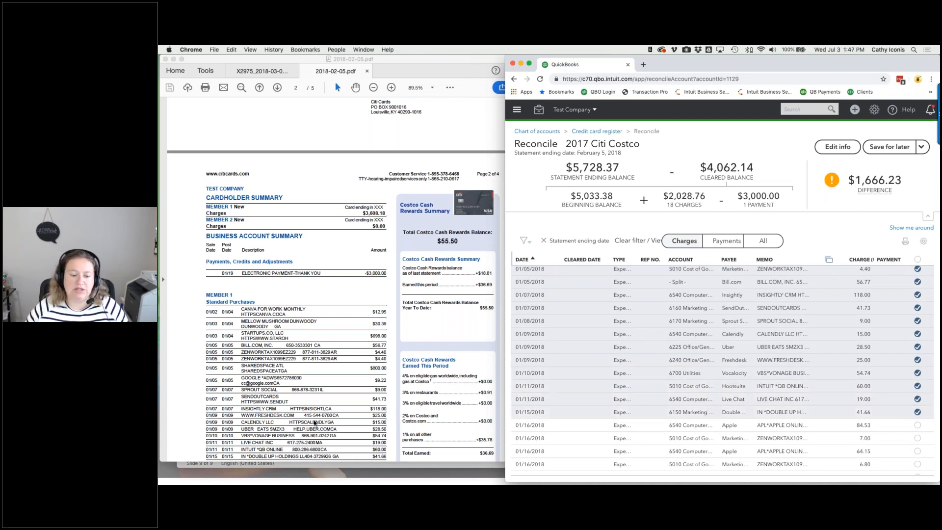
# - Clear the 01/16 charges (6.80, 7.00, 8.80, two 13.20, 13.60, 17.00, Uber 26.26) and Apple 64.15, 84.53
pyautogui.scroll(-1, 314, 422)
pyautogui.scroll(-3, 314, 422)
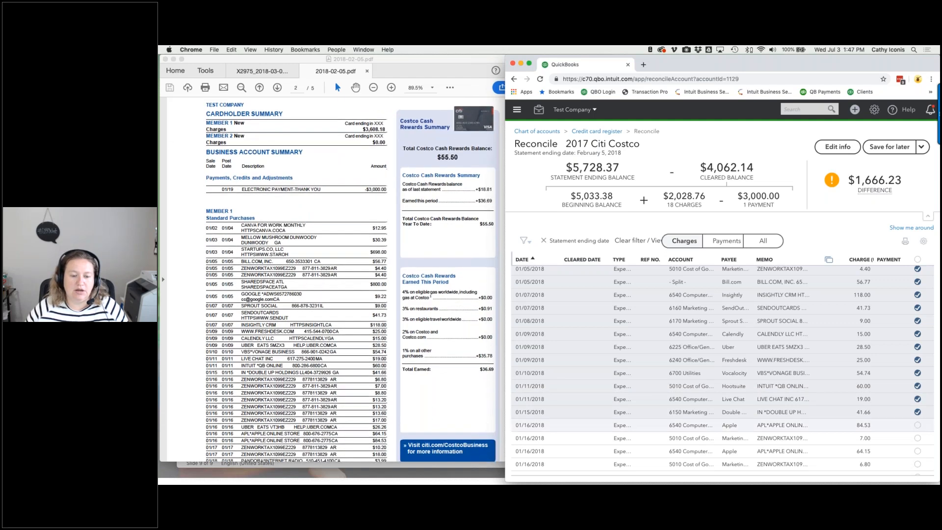
pyautogui.scroll(-3, 884, 416)
pyautogui.click(917, 385)
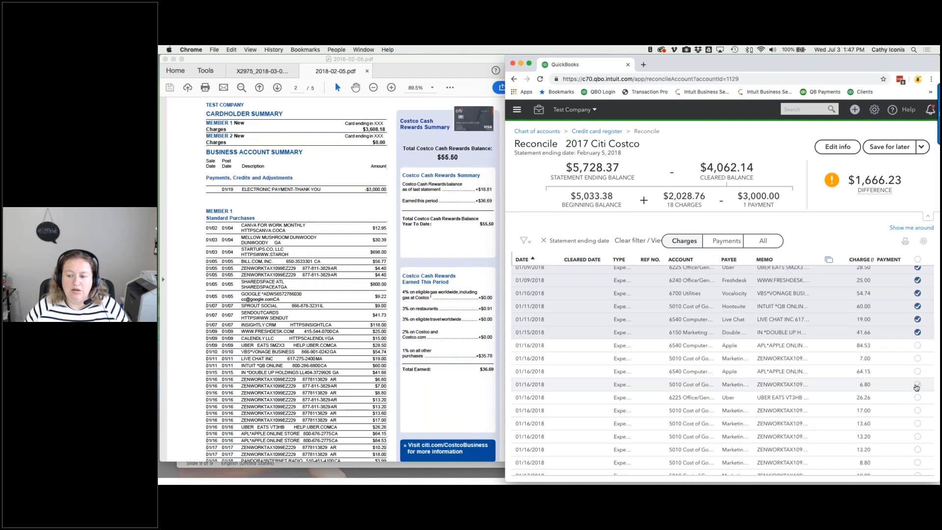
pyautogui.click(917, 359)
pyautogui.click(918, 463)
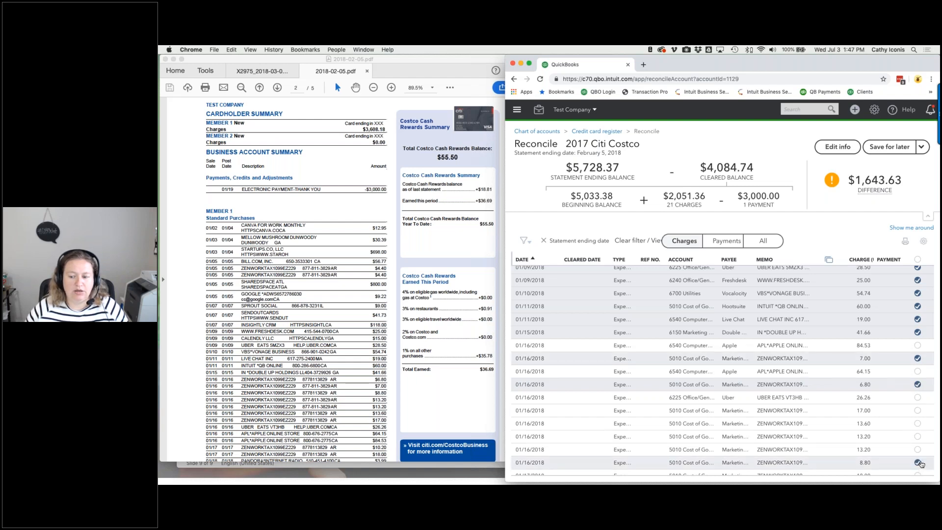
pyautogui.click(917, 450)
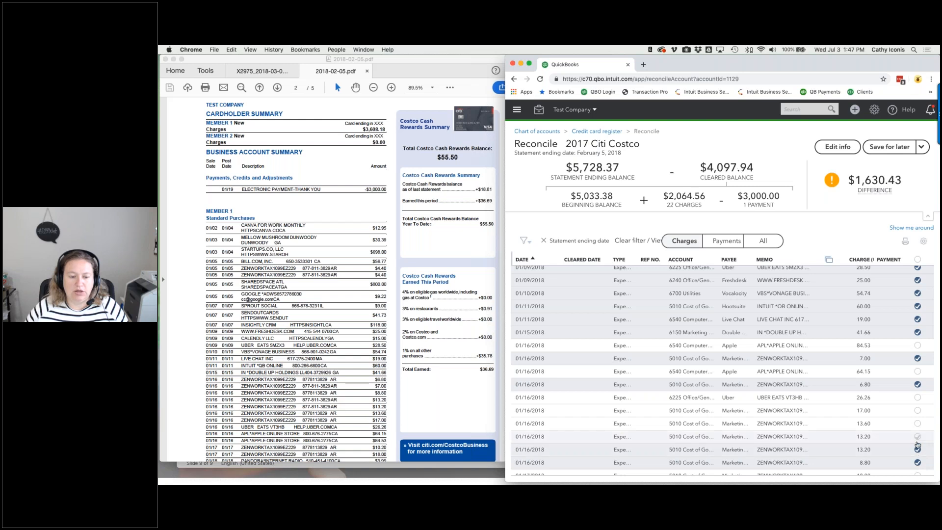
pyautogui.click(917, 436)
pyautogui.click(917, 423)
pyautogui.click(917, 411)
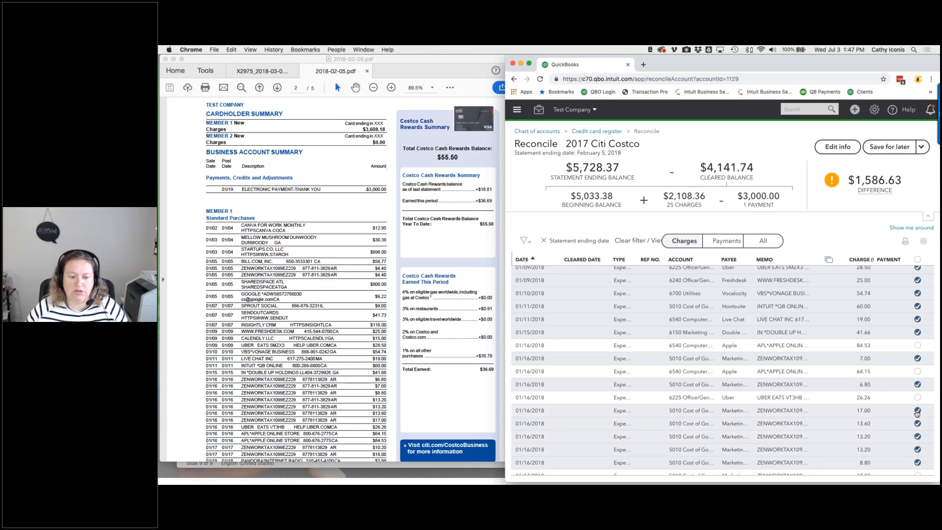
pyautogui.click(918, 397)
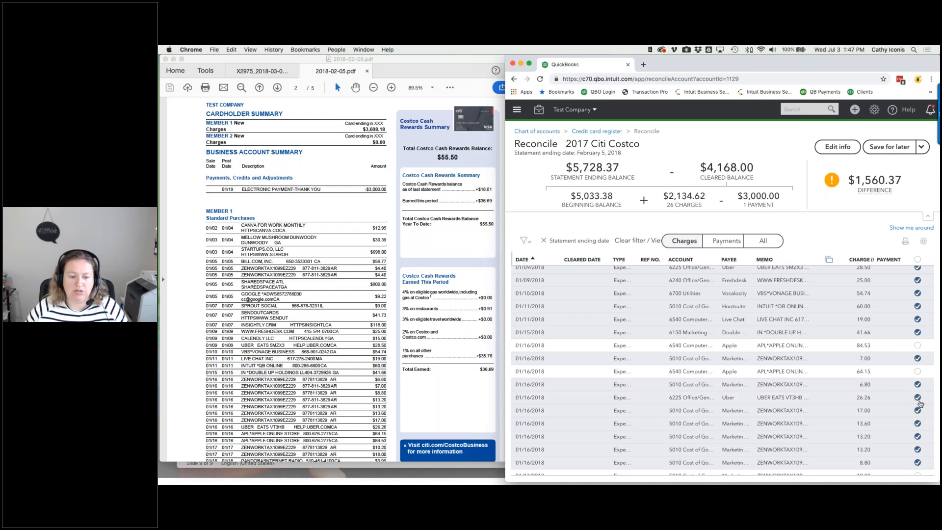
pyautogui.click(917, 372)
pyautogui.click(918, 346)
# - Clear the 01/17 10.20 and 18.00, Pandora 3.99, Hubdoc 144.00 and Zapier 15.00 charges
pyautogui.scroll(-4, 906, 410)
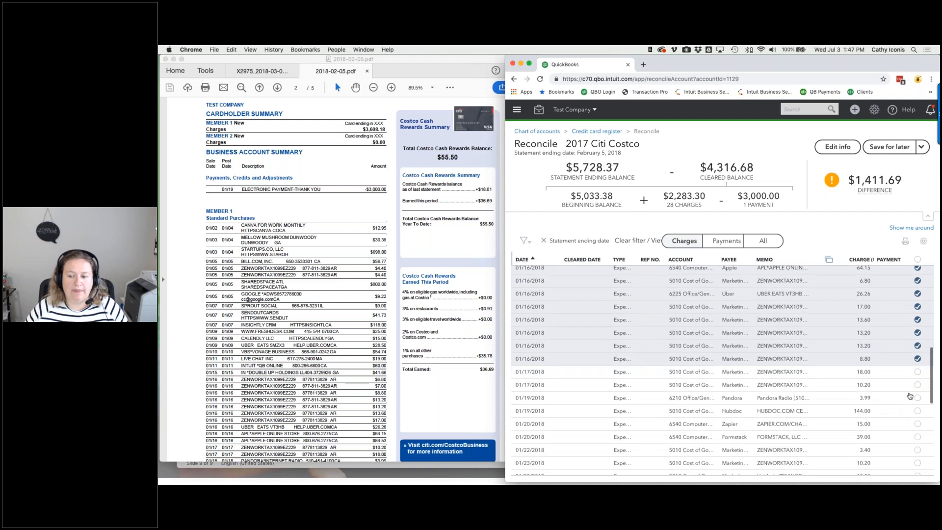
pyautogui.click(917, 385)
pyautogui.click(917, 372)
pyautogui.click(917, 397)
pyautogui.scroll(-1, 312, 402)
pyautogui.scroll(-3, 312, 401)
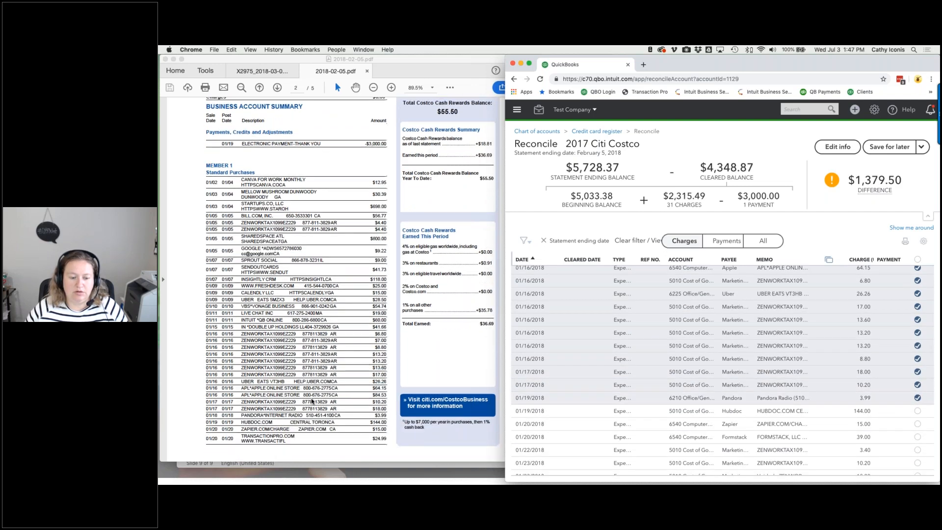
pyautogui.click(917, 412)
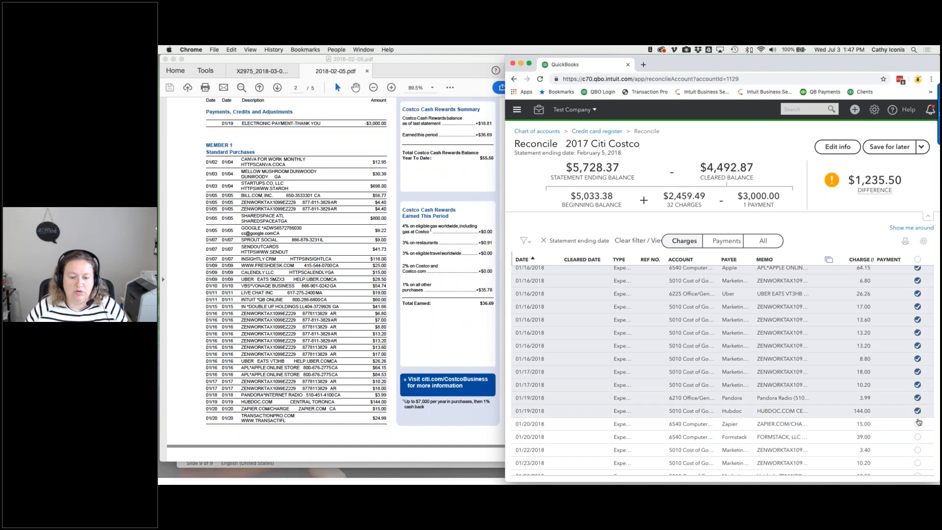
pyautogui.click(917, 424)
pyautogui.scroll(-5, 920, 463)
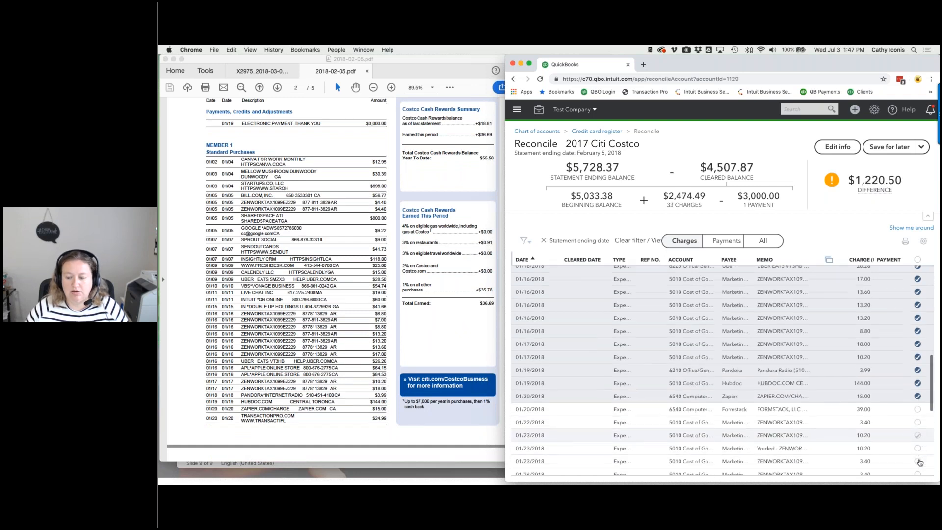
pyautogui.scroll(-3, 919, 463)
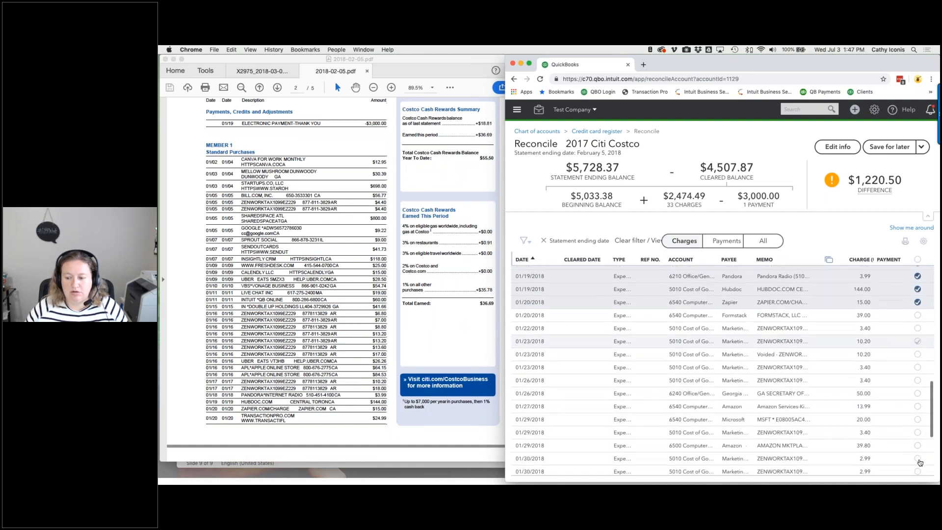
# - Clear both 01/31 24.99 charges and the Formstack 39.00 charge
pyautogui.click(917, 454)
pyautogui.scroll(-3, 369, 405)
pyautogui.scroll(-1, 369, 404)
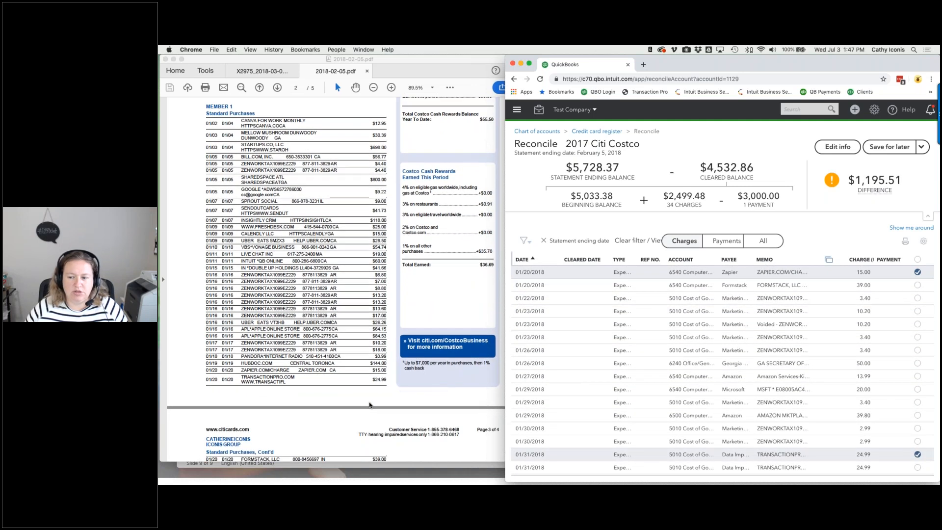
pyautogui.scroll(5, 799, 404)
pyautogui.scroll(9, 799, 405)
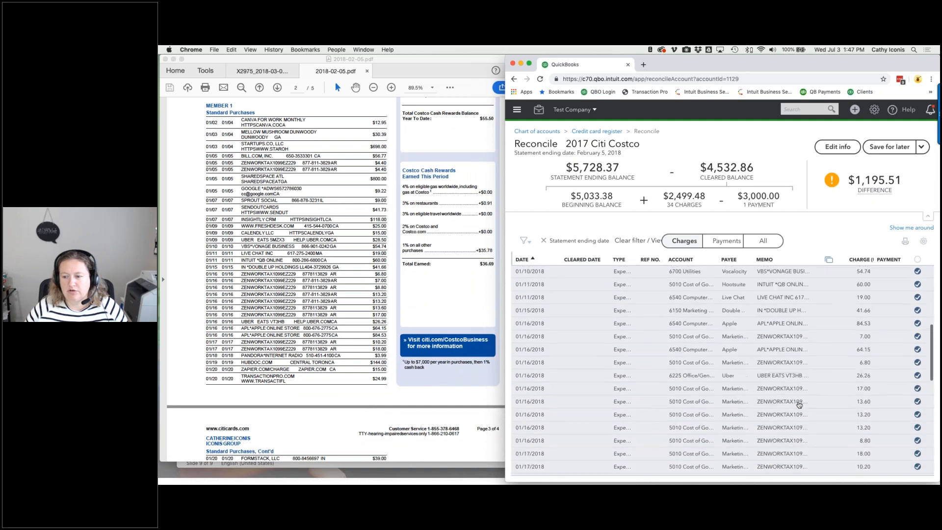
pyautogui.scroll(-15, 800, 405)
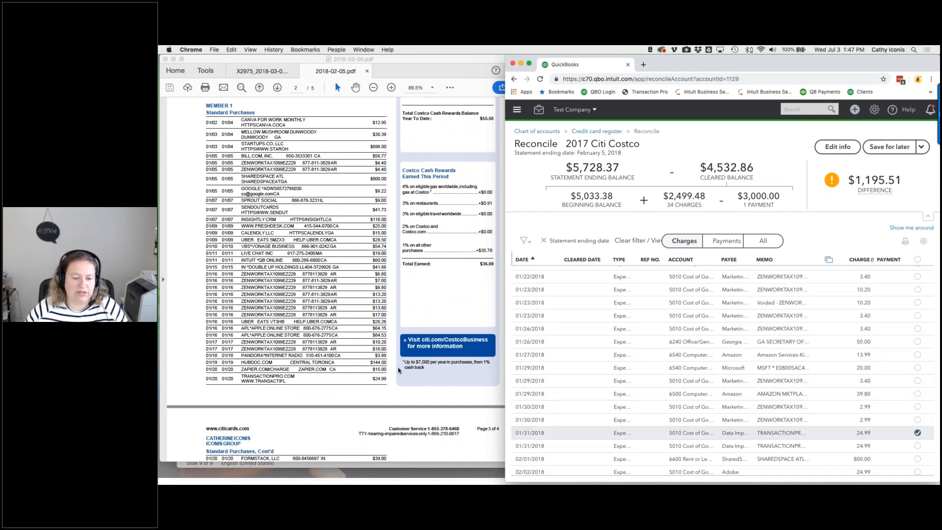
pyautogui.scroll(-5, 398, 370)
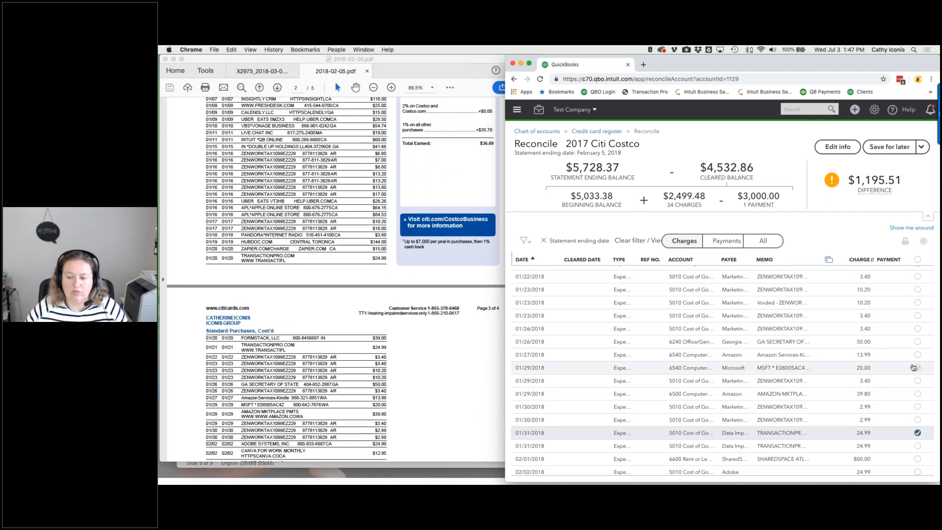
pyautogui.scroll(2, 913, 365)
pyautogui.click(917, 316)
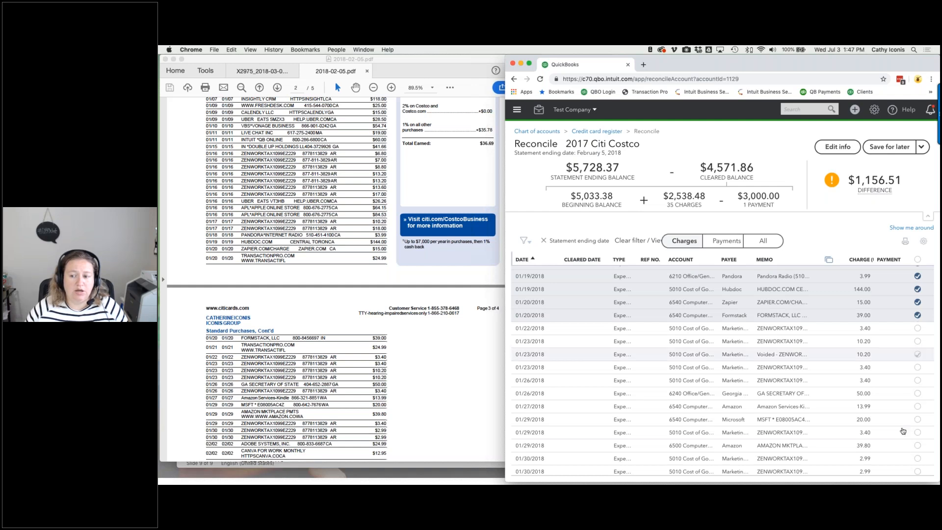
pyautogui.scroll(-3, 900, 436)
pyautogui.click(918, 415)
pyautogui.scroll(2, 918, 417)
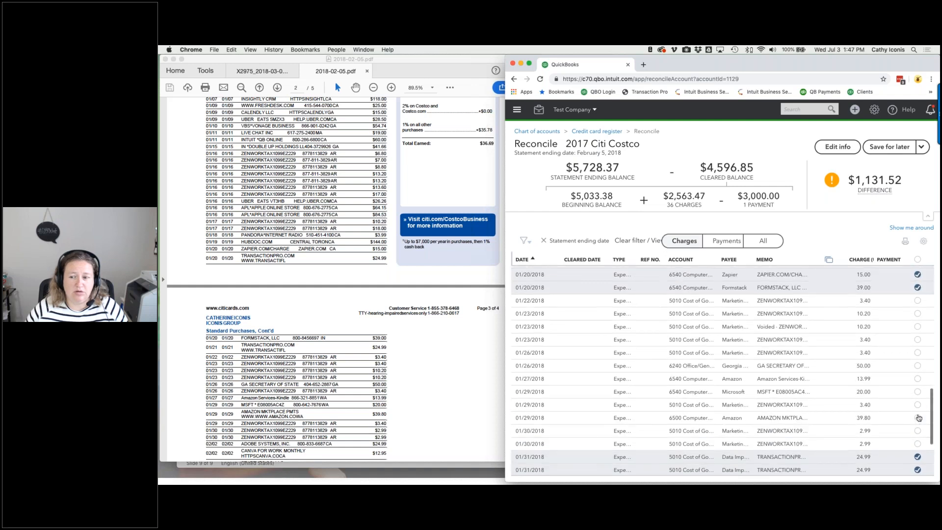
# - Clear the 01/22–01/30 charges, including GA Secretary of State 50.00, Microsoft 20.00 and Amazon Mktplace 39.80
pyautogui.click(917, 300)
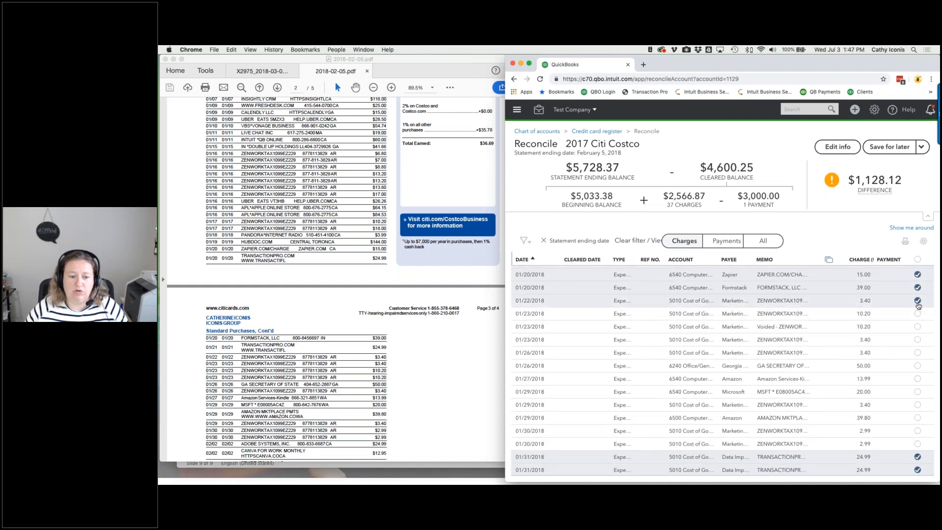
pyautogui.click(917, 339)
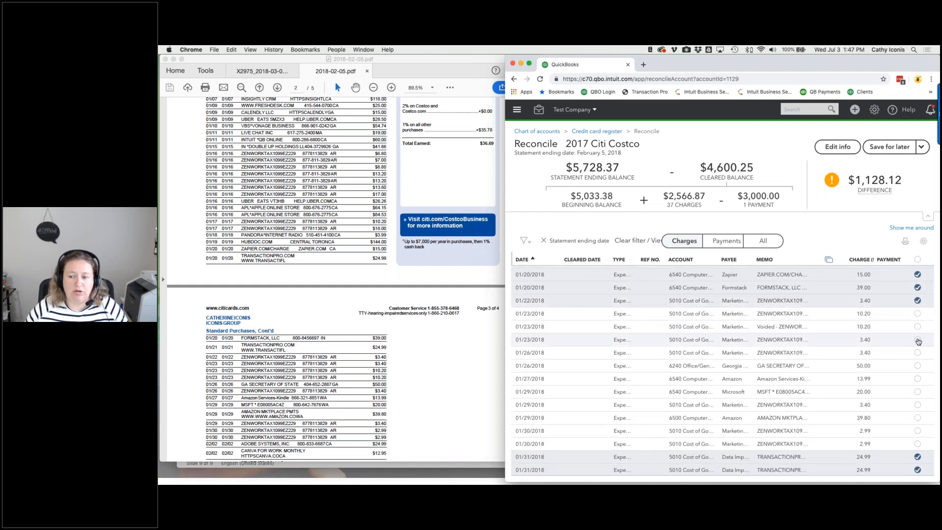
pyautogui.click(917, 314)
pyautogui.click(917, 326)
pyautogui.click(918, 366)
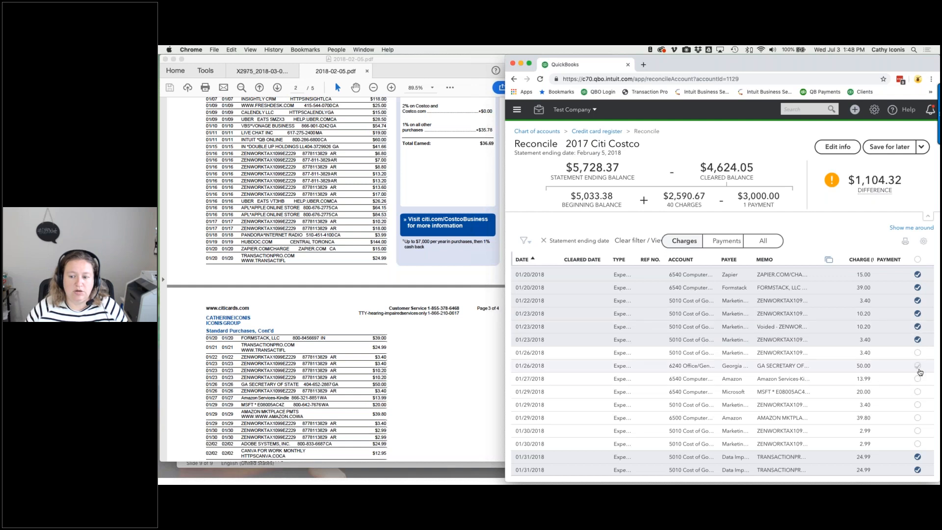
pyautogui.click(917, 352)
pyautogui.click(918, 392)
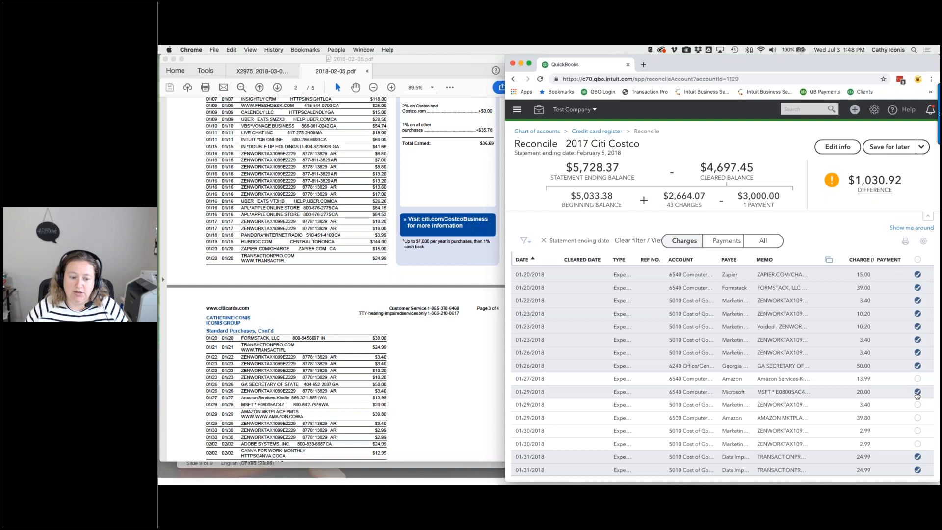
pyautogui.click(917, 418)
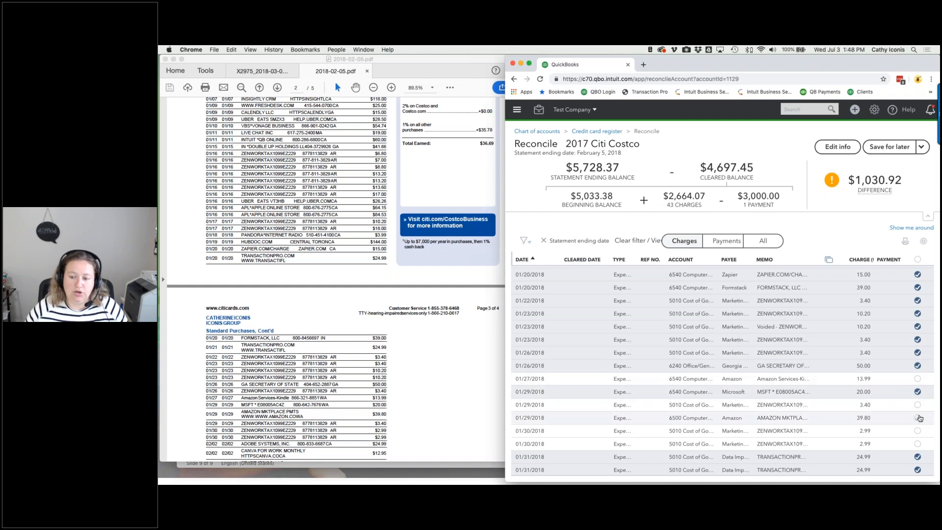
pyautogui.click(918, 404)
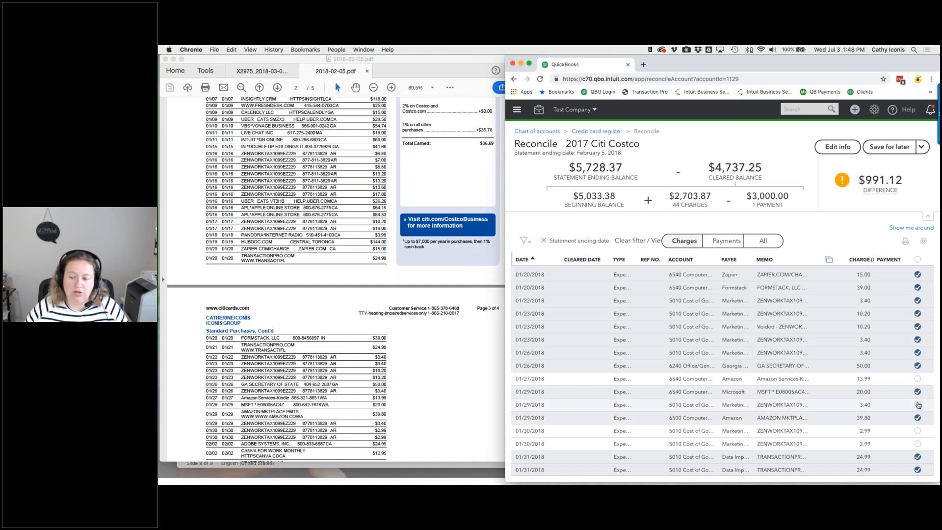
pyautogui.click(917, 431)
pyautogui.click(918, 443)
pyautogui.scroll(-3, 910, 383)
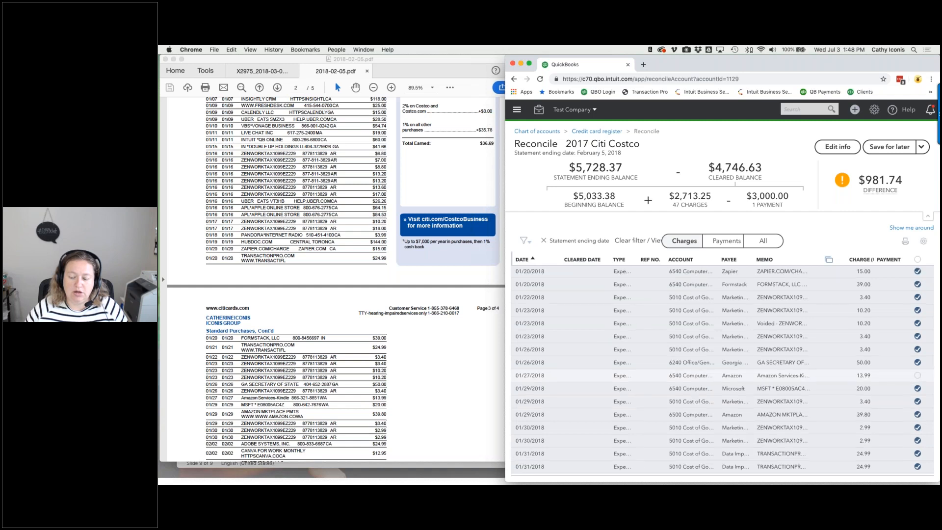
pyautogui.scroll(-2, 721, 372)
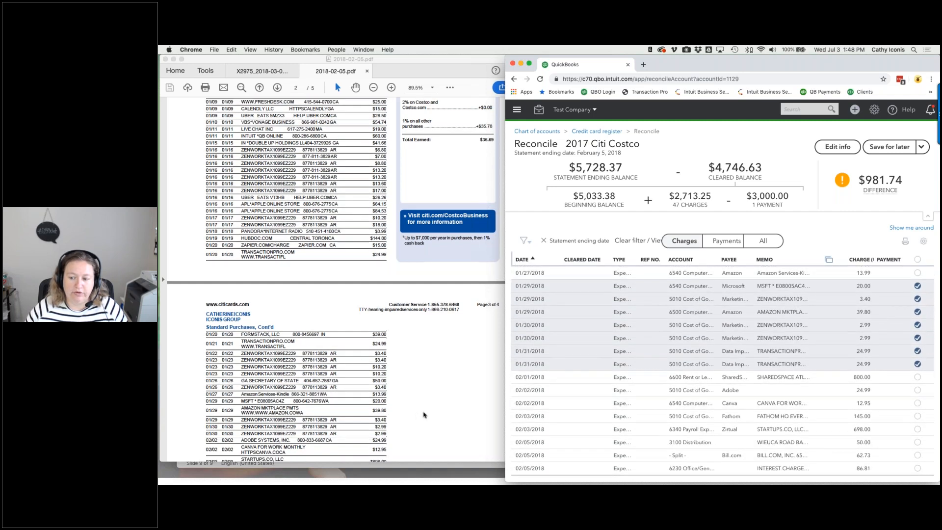
# - Clear the Canva, Adobe, STARTUPS.CO, Fathom HQ, 02/05 interest and 01/27 Amazon 13.99 charges
pyautogui.scroll(-2, 425, 412)
pyautogui.click(917, 403)
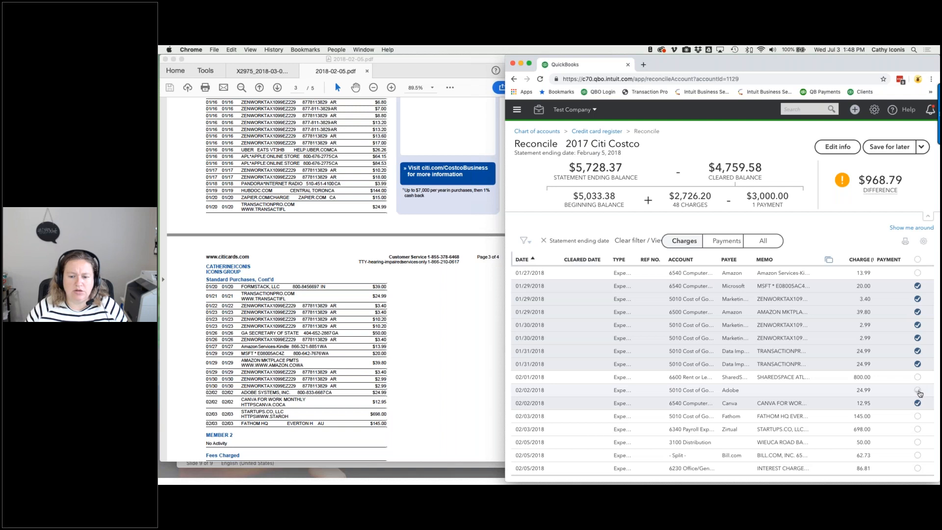
pyautogui.click(918, 391)
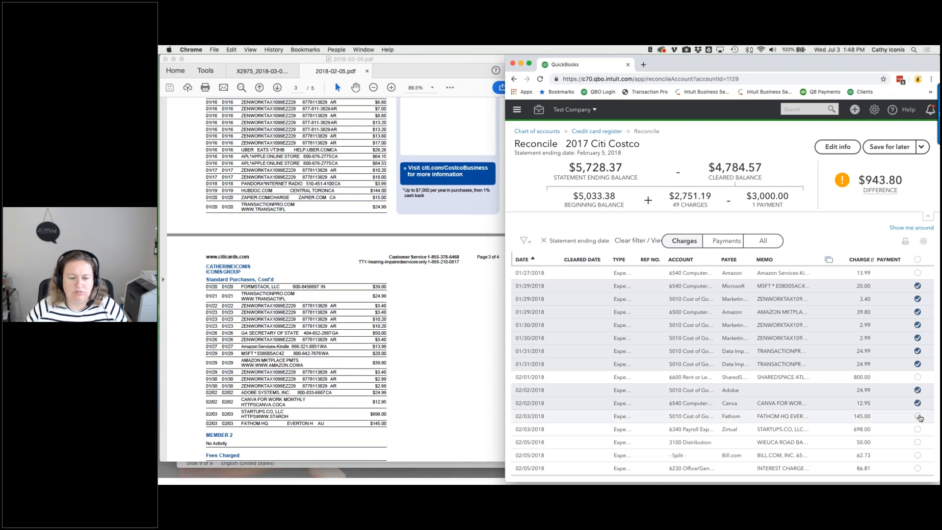
pyautogui.click(917, 430)
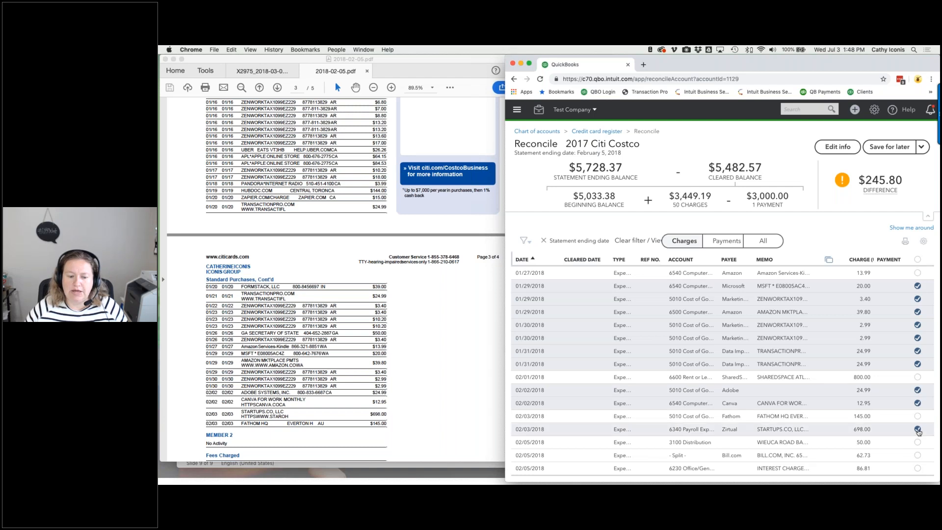
pyautogui.click(917, 416)
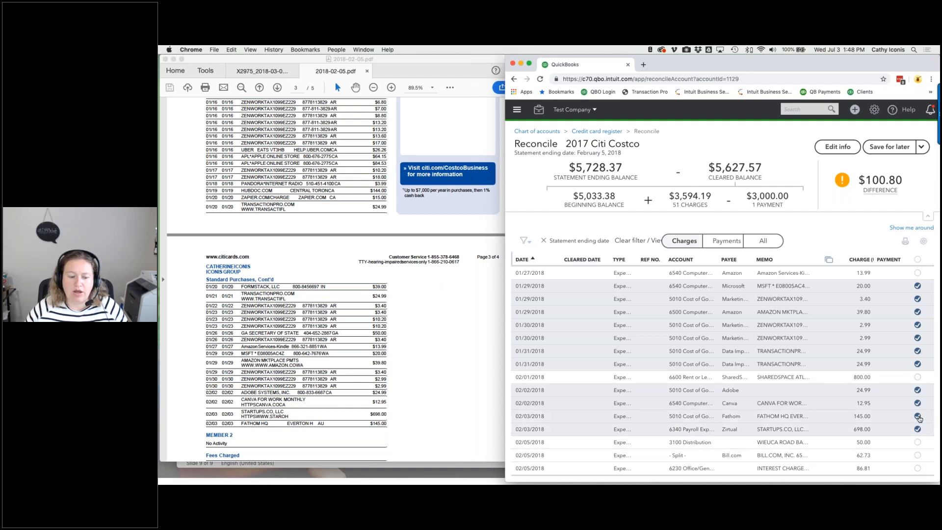
pyautogui.scroll(-3, 459, 408)
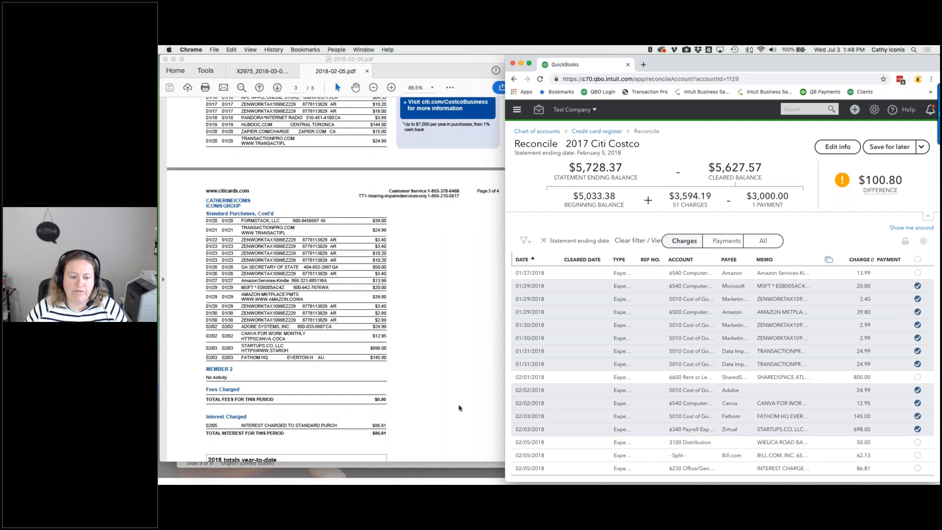
pyautogui.click(918, 469)
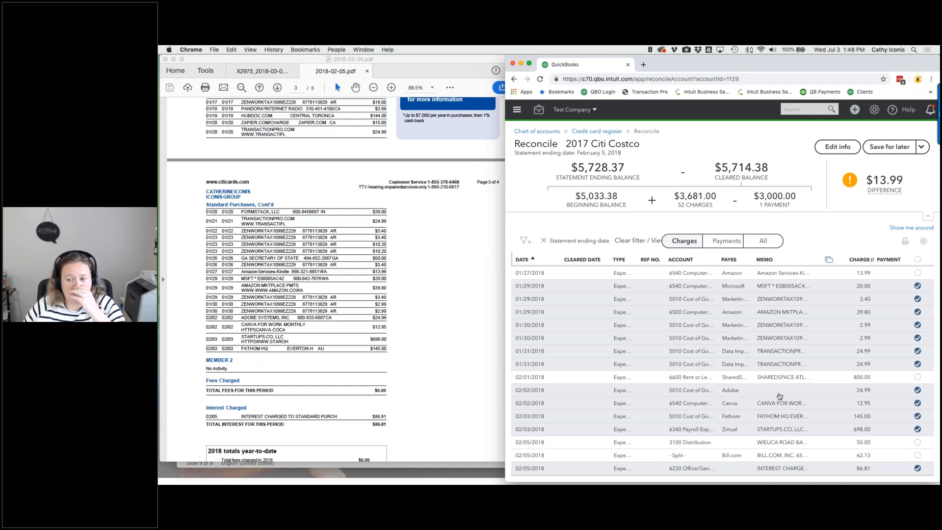
pyautogui.scroll(3, 873, 363)
pyautogui.click(918, 334)
pyautogui.scroll(-3, 921, 336)
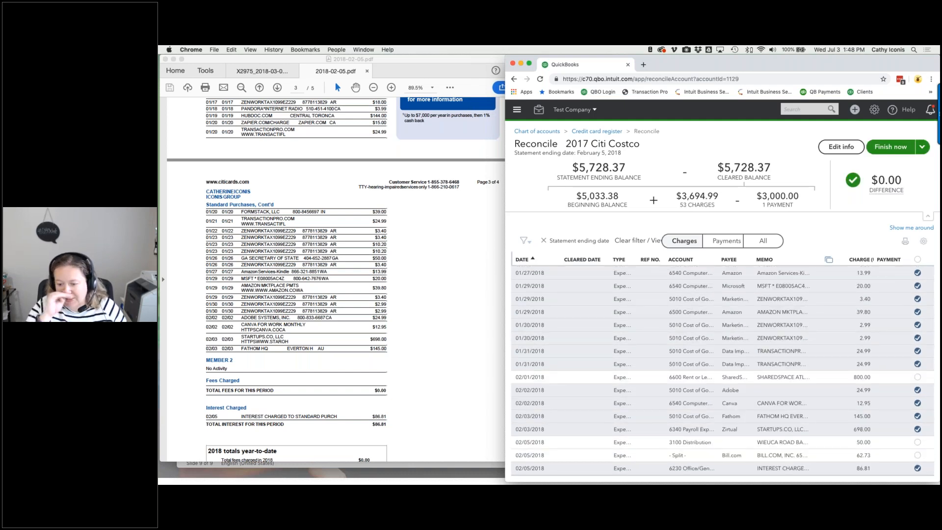
# - Pay the 12/11/2017 Live Chat $19.00 expense from 1195 Cleanup and open the 01/03/2018 transfer for editing
pyautogui.scroll(10, 847, 380)
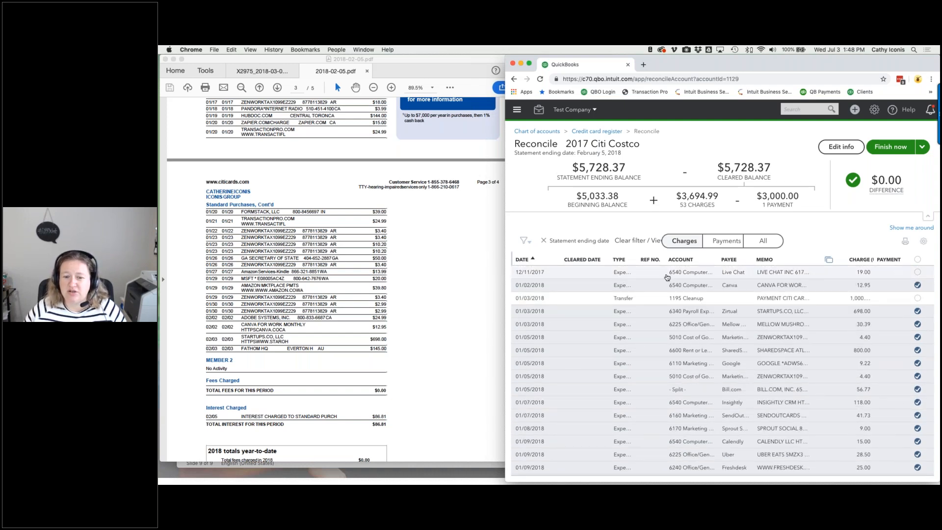
pyautogui.click(667, 276)
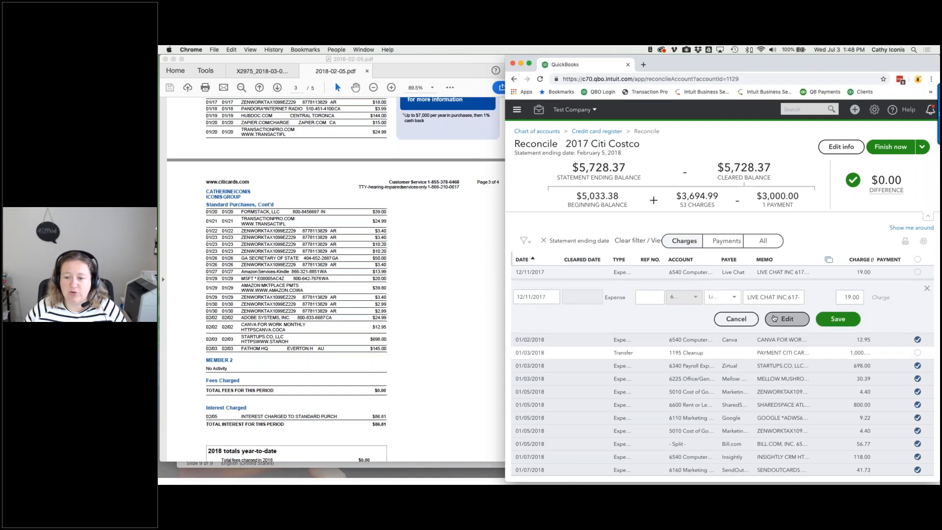
pyautogui.click(775, 319)
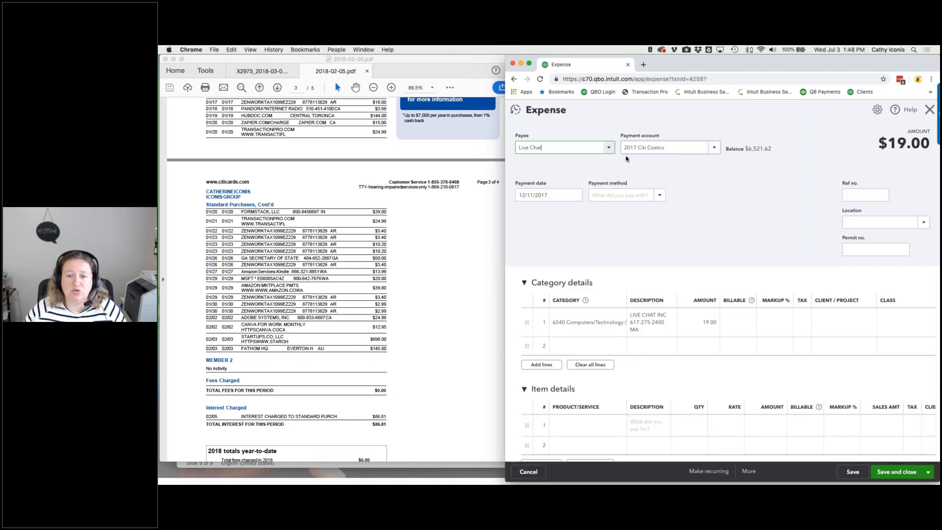
pyautogui.click(715, 149)
pyautogui.write('Clea')
pyautogui.click(683, 207)
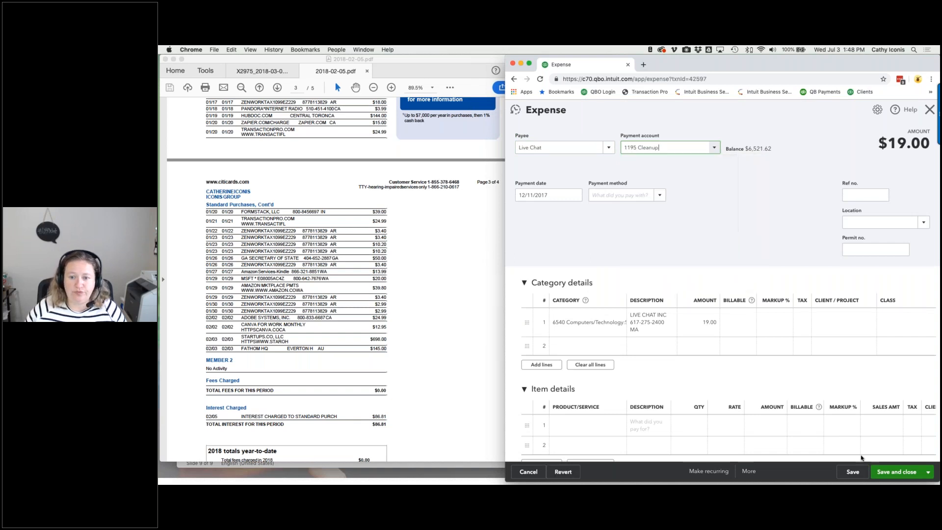
pyautogui.hotkey('ctrl', 'alt', 'd')
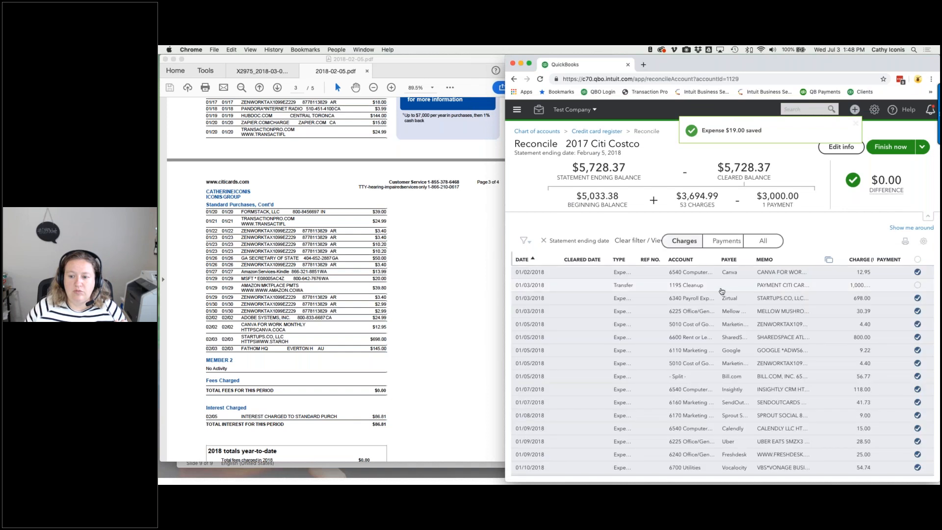
pyautogui.click(720, 286)
pyautogui.click(786, 333)
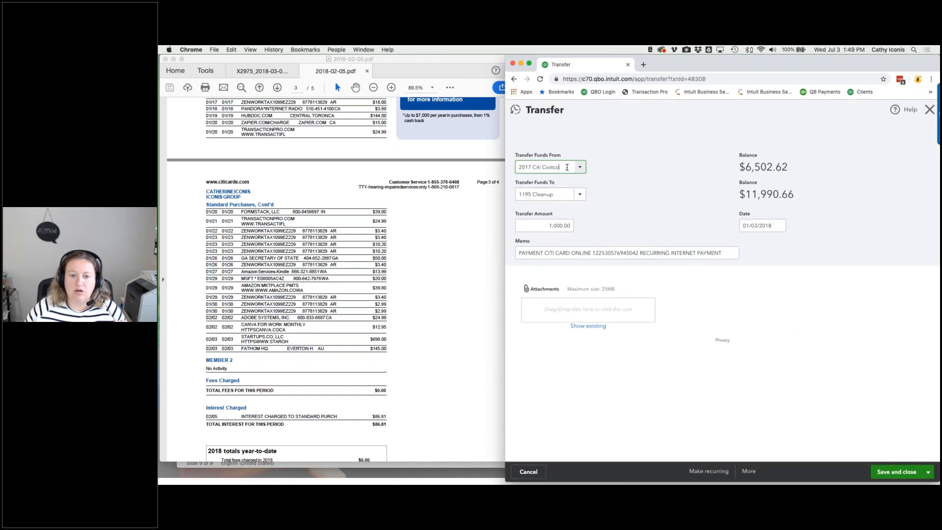
# - Set the 01/03/2018 $1,000.00 transfer's source account to 1195 Cleanup, then void the transfer
pyautogui.tripleClick(563, 165)
pyautogui.write('Clea')
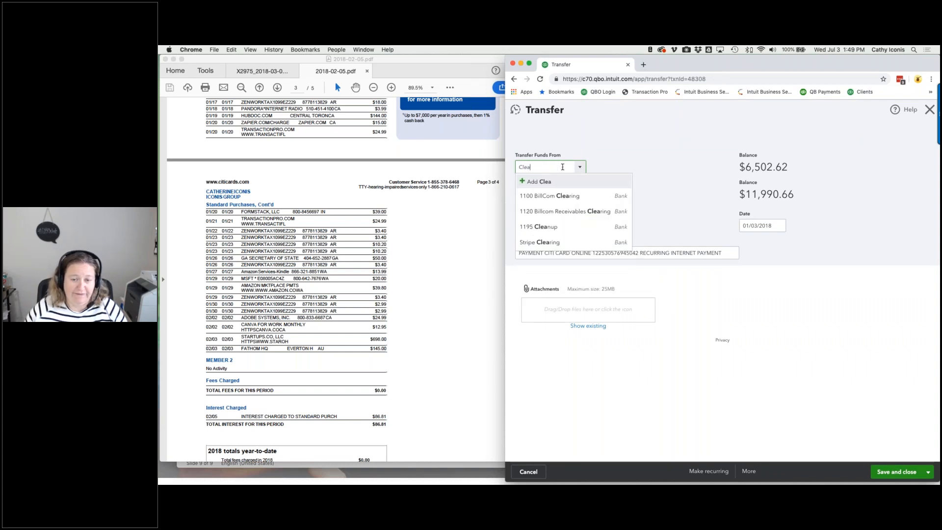
pyautogui.click(544, 226)
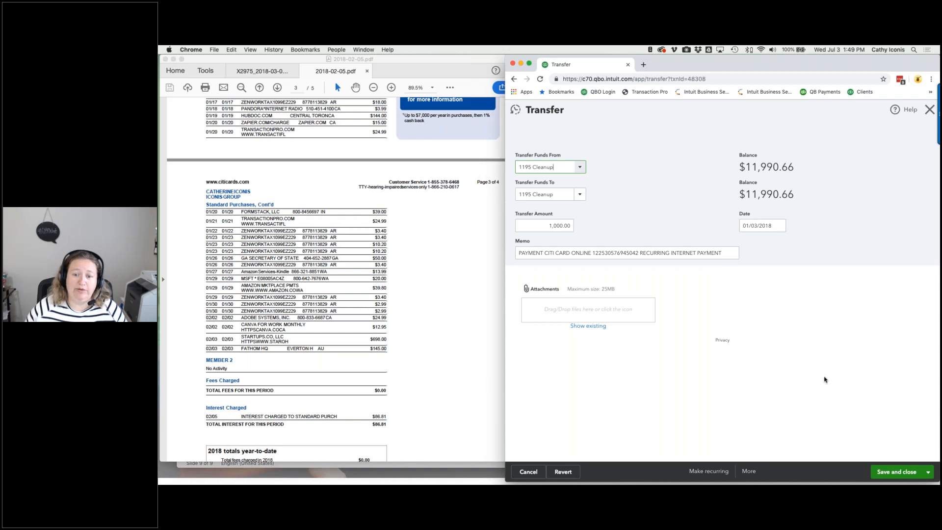
pyautogui.click(896, 473)
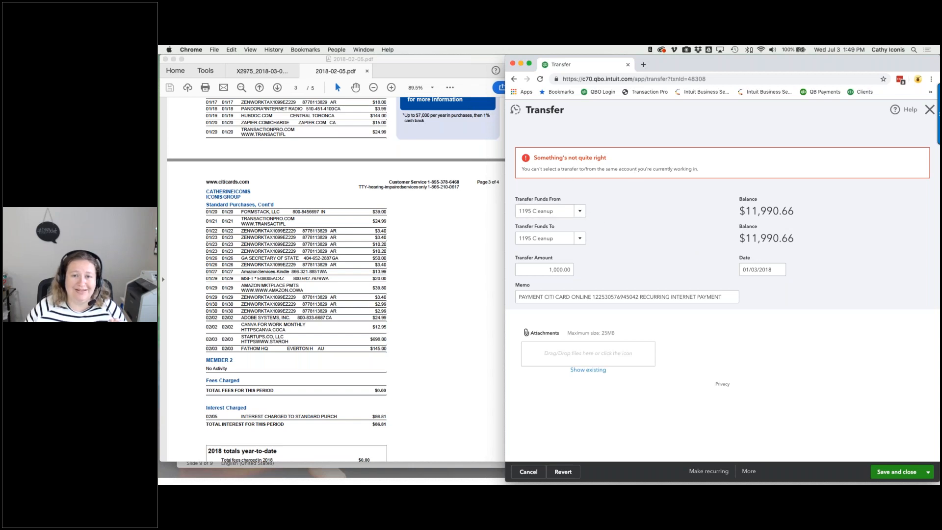
pyautogui.click(749, 469)
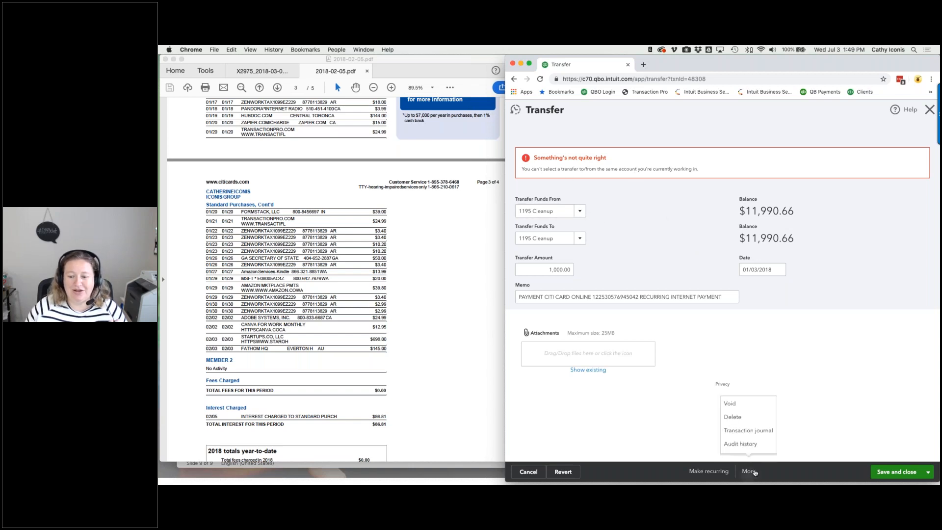
pyautogui.click(729, 398)
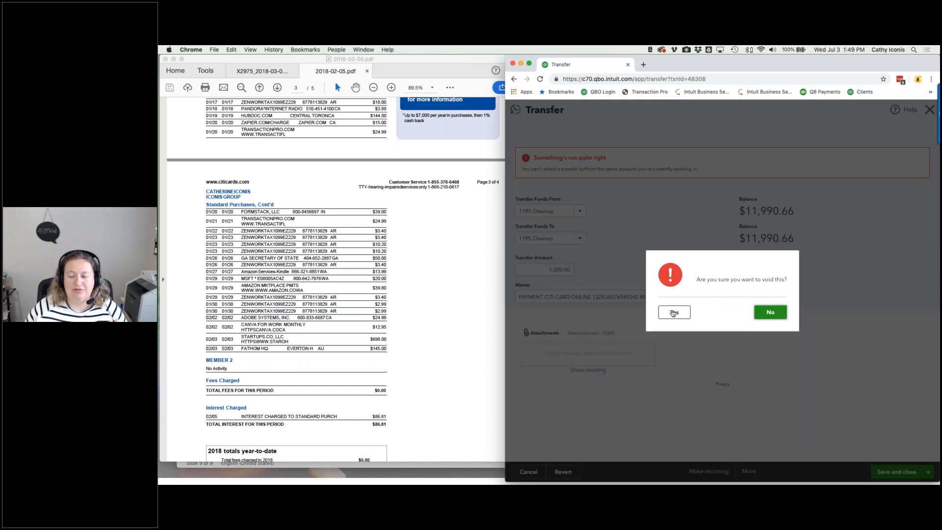
pyautogui.click(674, 312)
pyautogui.click(712, 315)
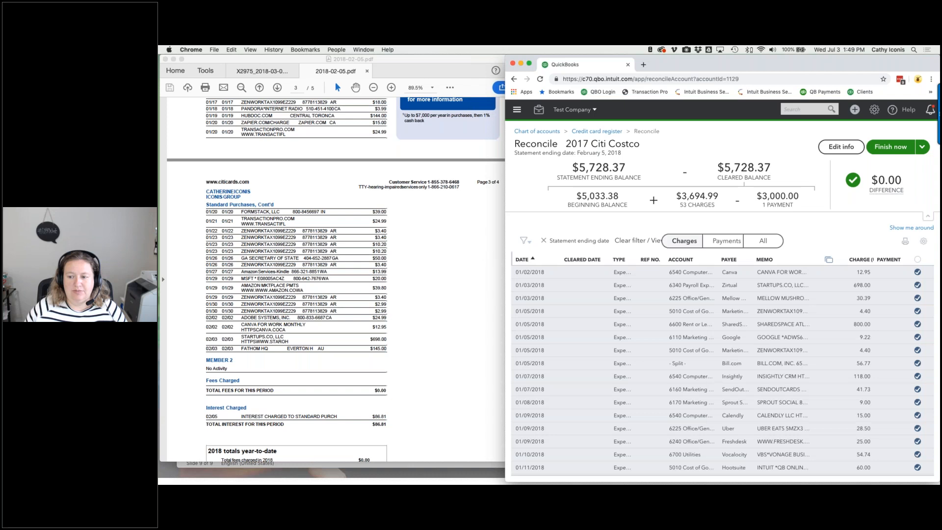
# - Finish the Citi Costco reconciliation and return to the Credit Card Statements folder
pyautogui.scroll(-10, 721, 370)
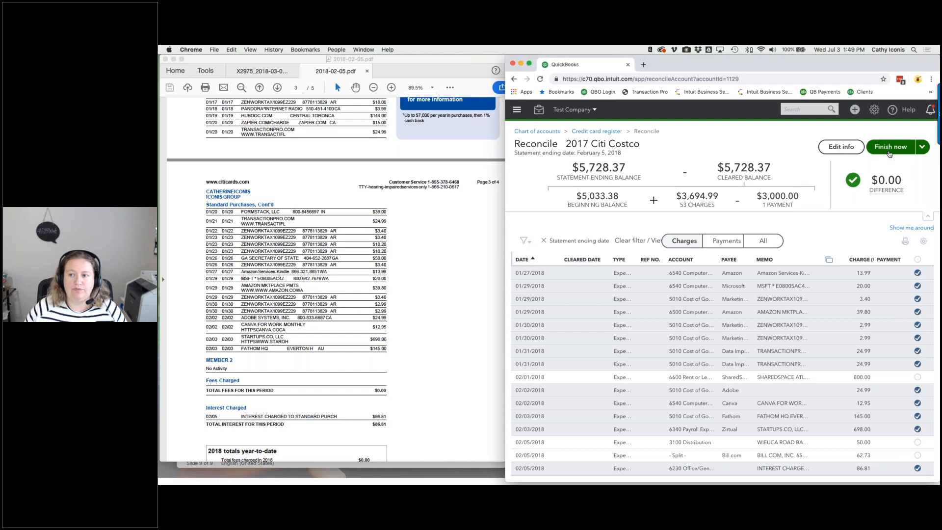
pyautogui.click(889, 147)
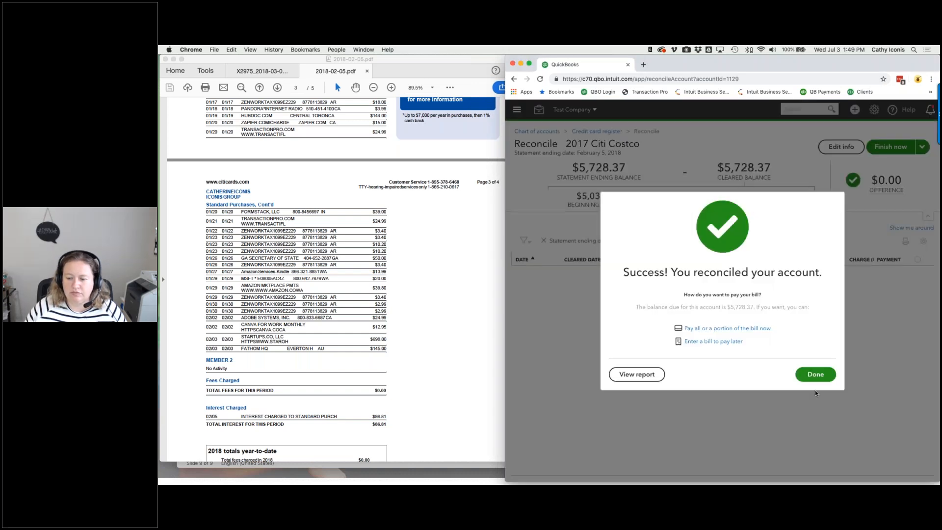
pyautogui.click(814, 375)
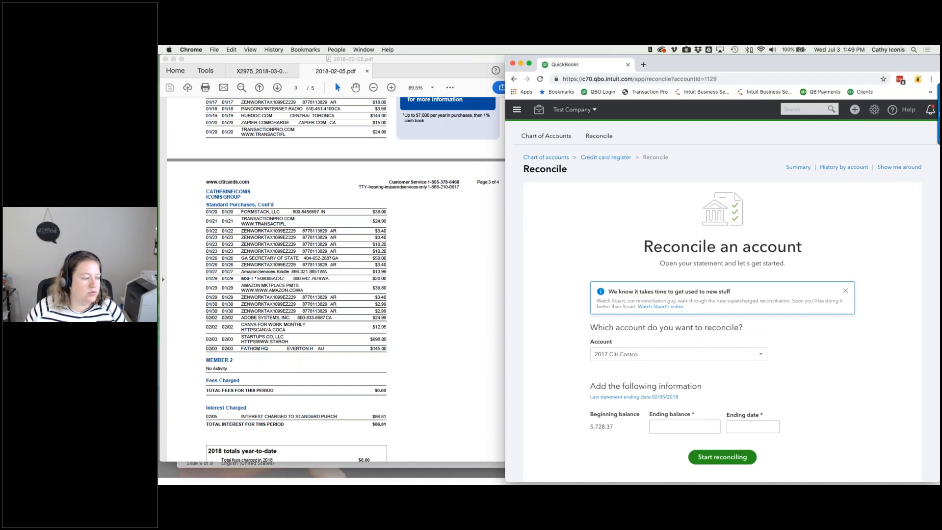
pyautogui.press('super+Tab')
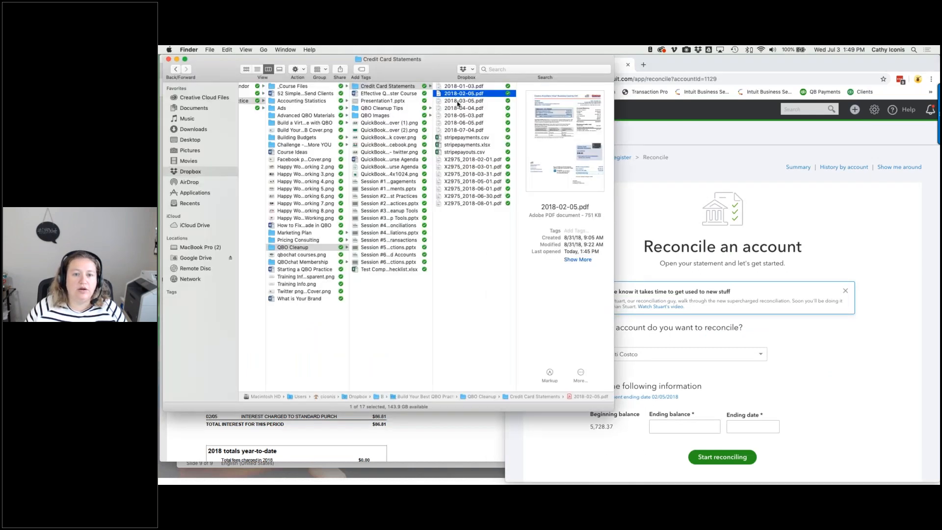
# - Start the Citi Costco reconciliation with ending balance 5,421.69 and ending date 03/05/18
pyautogui.doubleClick(458, 101)
pyautogui.press('super+Tab')
pyautogui.click(681, 425)
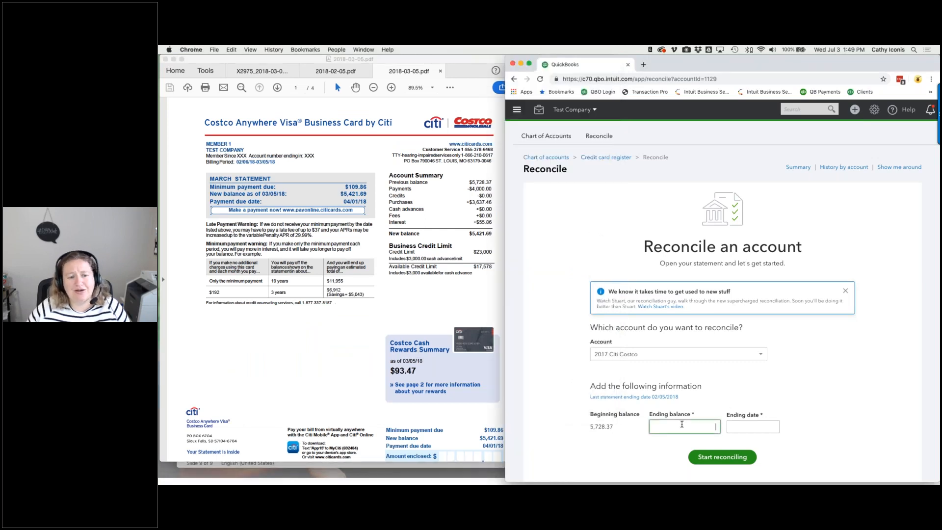
pyautogui.write('5,421.69')
pyautogui.press('Tab')
pyautogui.write('0')
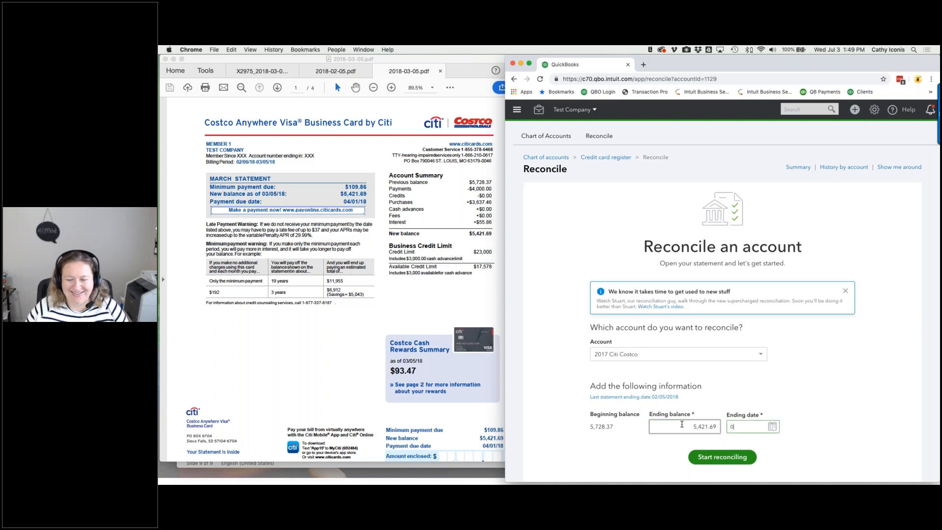
pyautogui.write('30518')
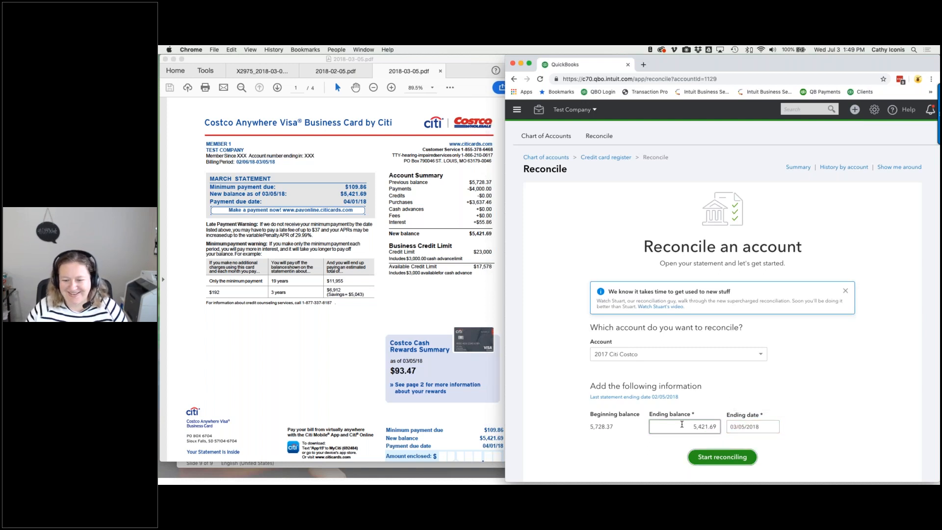
pyautogui.click(719, 457)
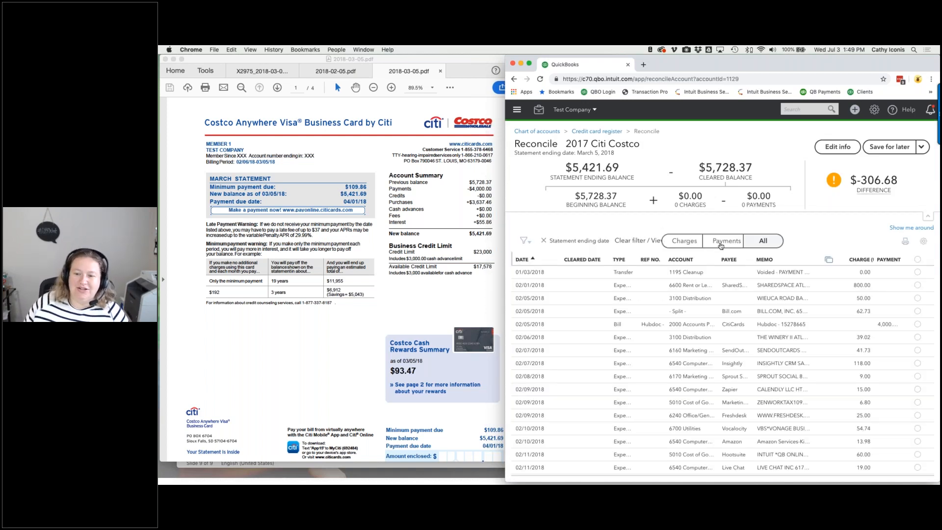
# - Under payments, clear the 02/05 $4,000 bill payment and the voided 01/03 transfer
pyautogui.click(721, 245)
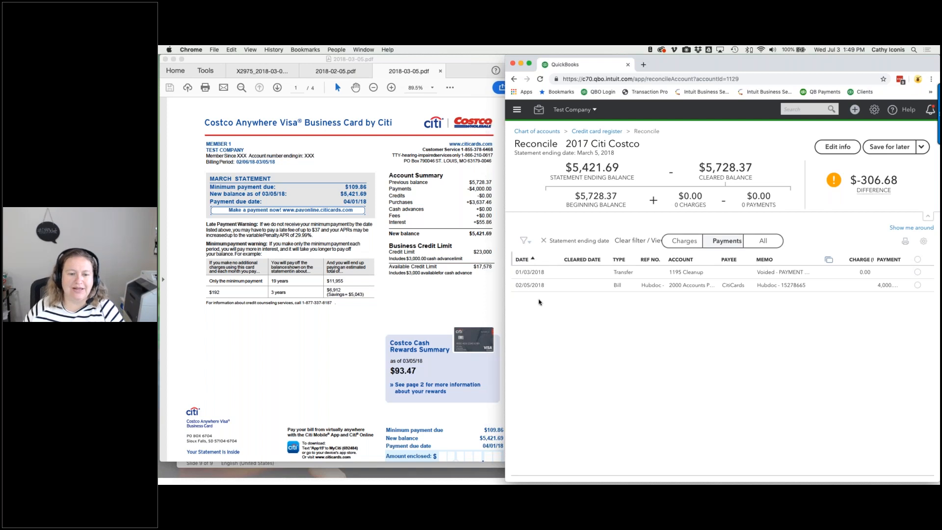
pyautogui.scroll(-10, 381, 307)
pyautogui.scroll(-1, 381, 308)
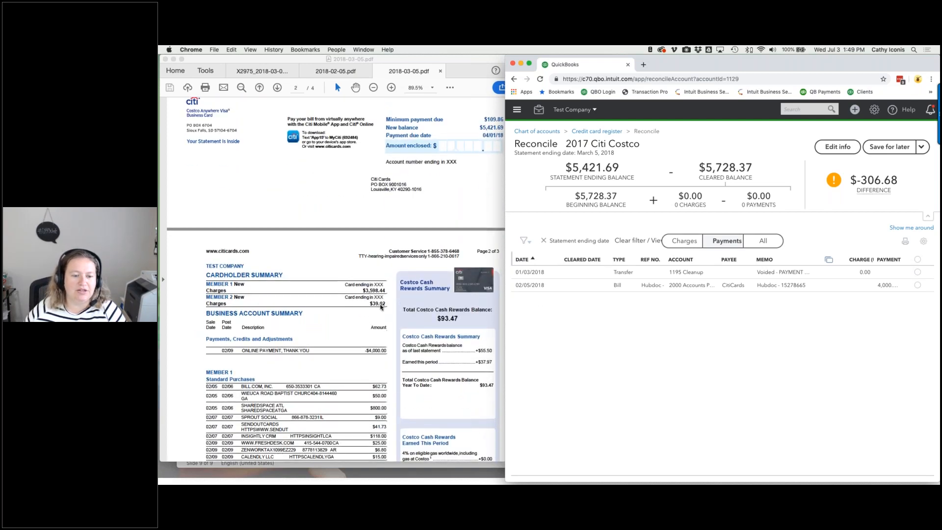
pyautogui.click(917, 285)
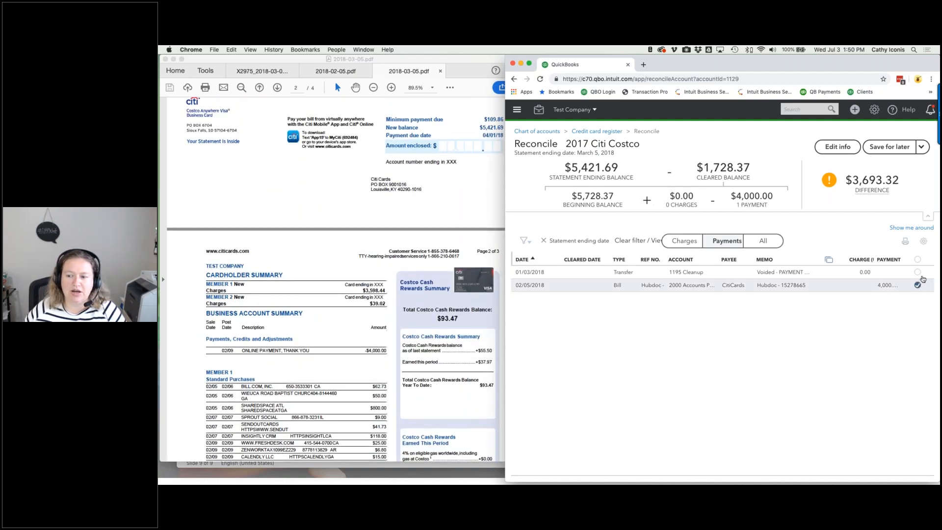
pyautogui.click(918, 273)
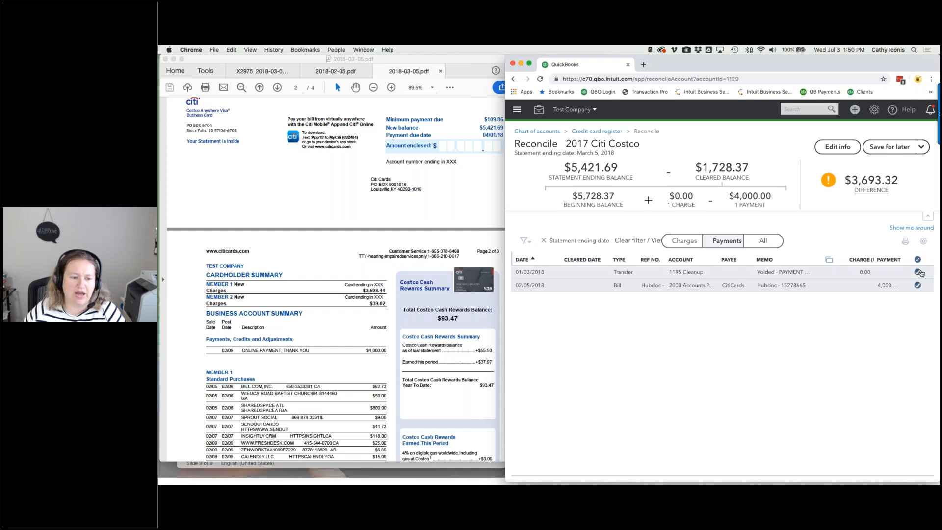
# - Clear the 02/01–02/11 charges, from Bill.com and SharedSpace through Vonage, Live Chat and Hootsuite
pyautogui.click(686, 247)
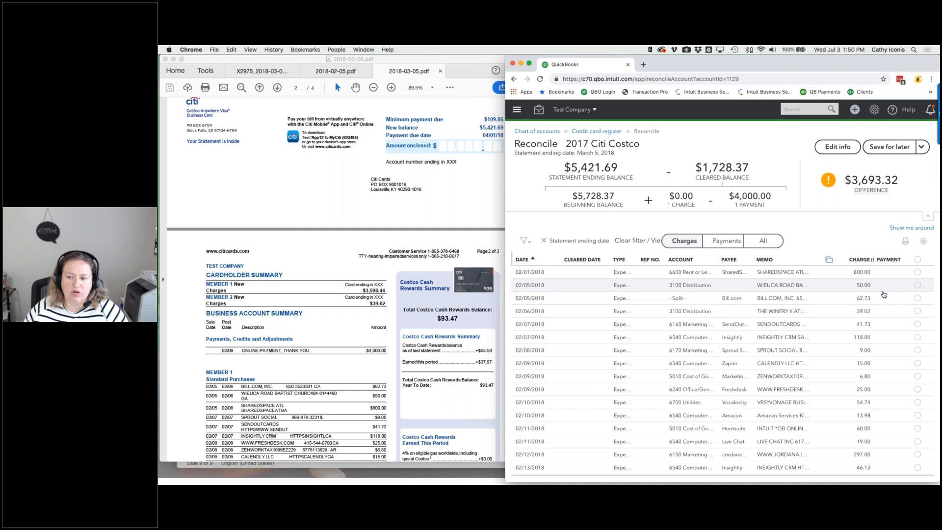
pyautogui.click(916, 299)
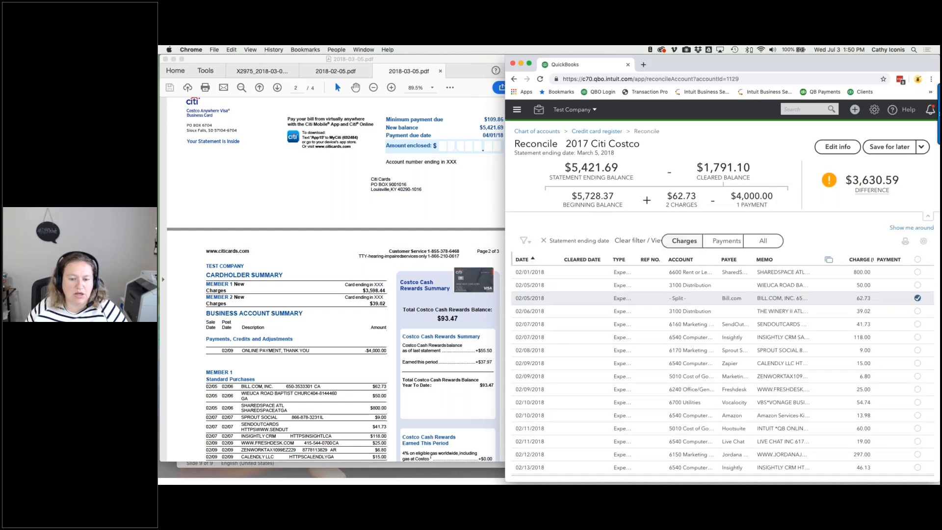
pyautogui.click(917, 285)
pyautogui.click(917, 273)
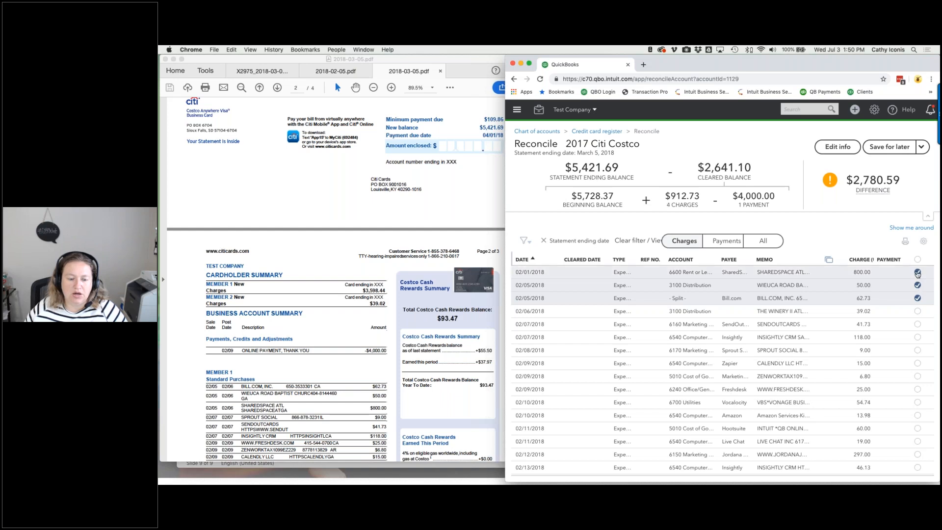
pyautogui.click(916, 350)
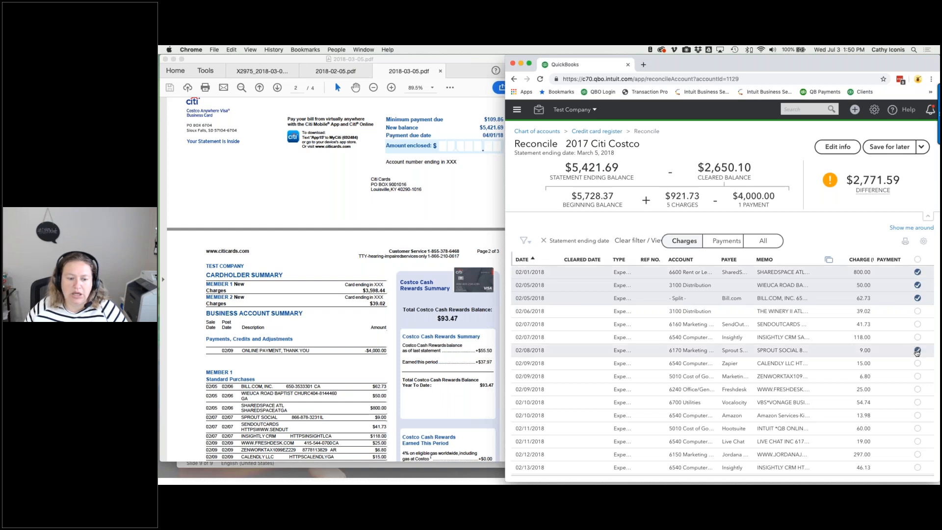
pyautogui.click(918, 325)
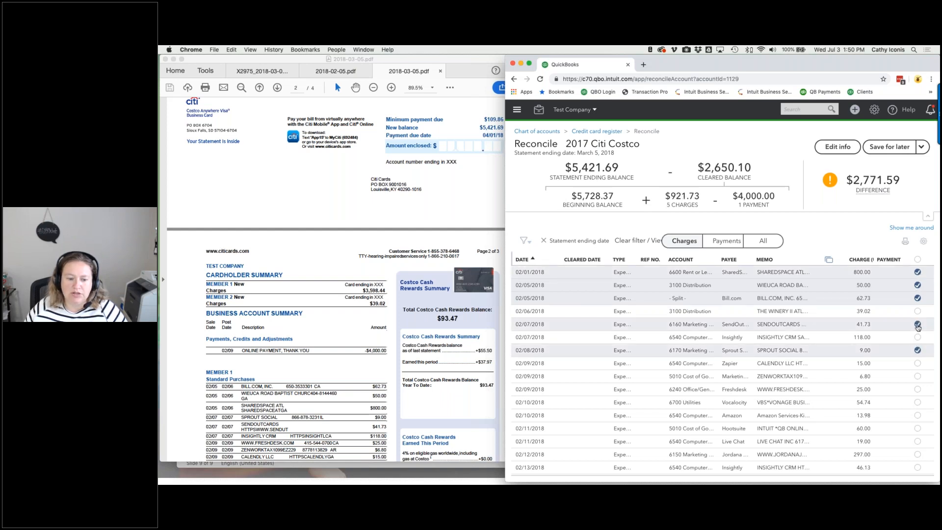
pyautogui.click(917, 337)
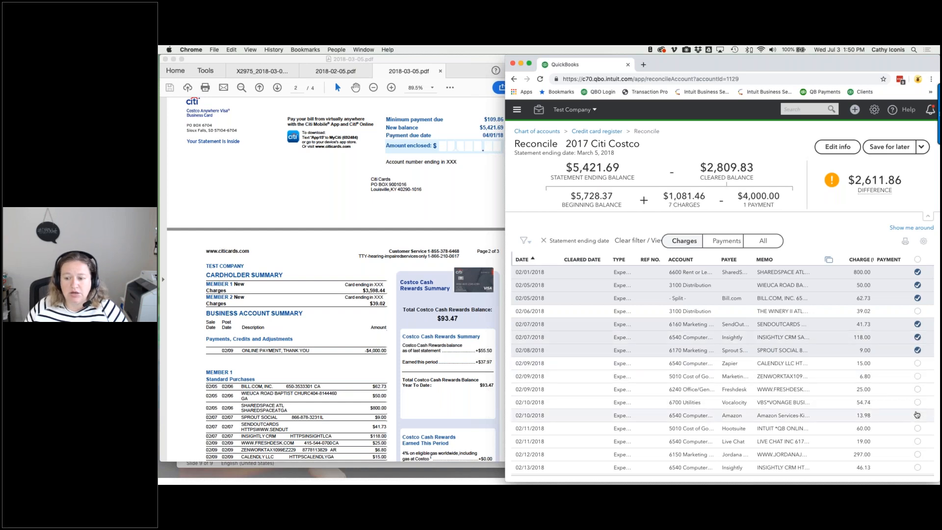
pyautogui.click(917, 389)
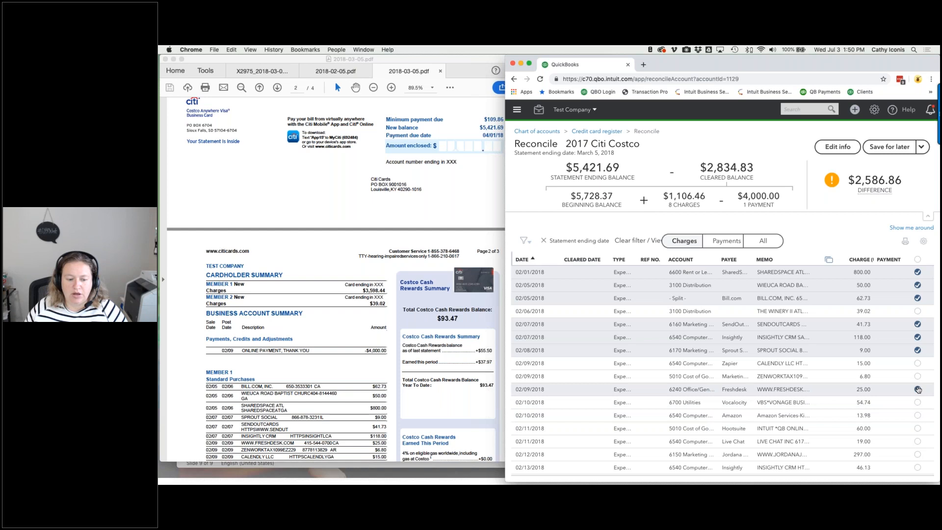
pyautogui.click(917, 376)
pyautogui.click(918, 363)
pyautogui.scroll(-5, 434, 372)
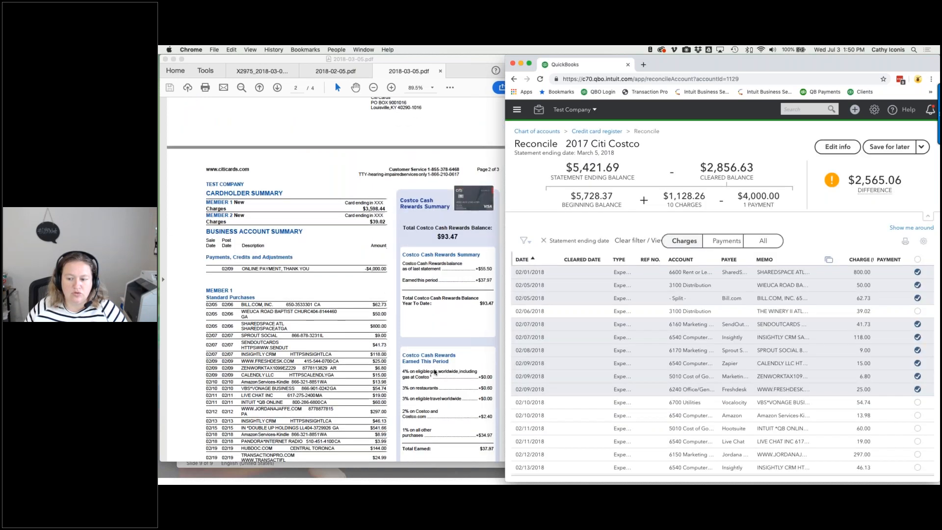
pyautogui.click(917, 415)
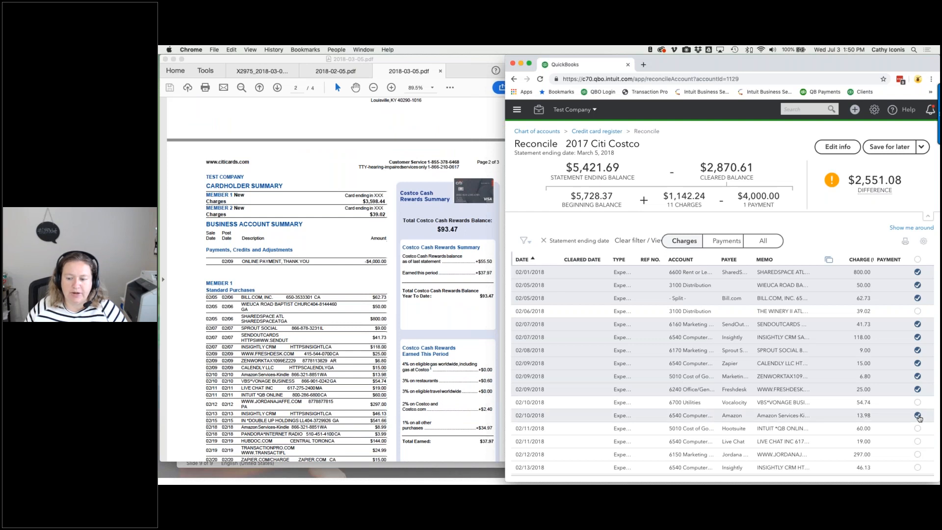
pyautogui.click(918, 402)
pyautogui.click(918, 441)
pyautogui.click(917, 428)
# - Clear the 02/12–02/19 charges: $297.00, Insightly, $541.66, Amazon and Pandora
pyautogui.scroll(-3, 917, 428)
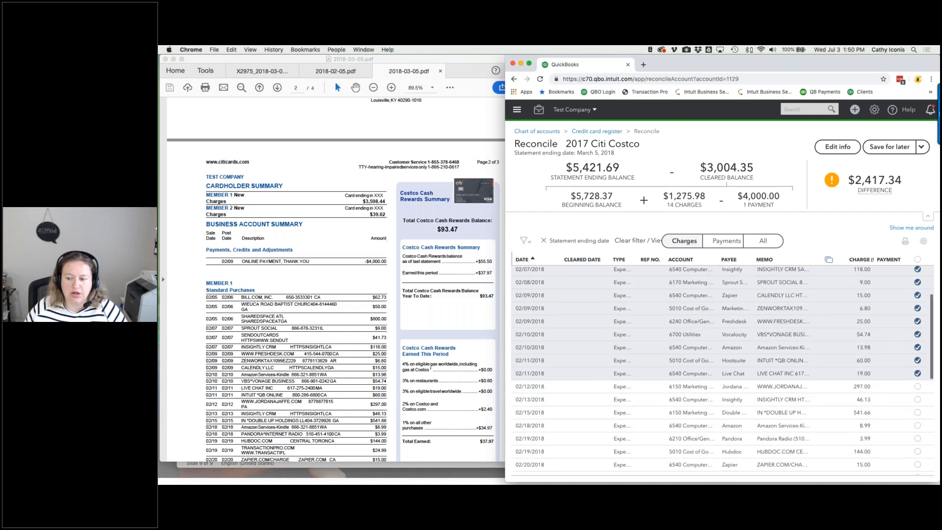
pyautogui.click(918, 386)
pyautogui.click(918, 400)
pyautogui.click(917, 412)
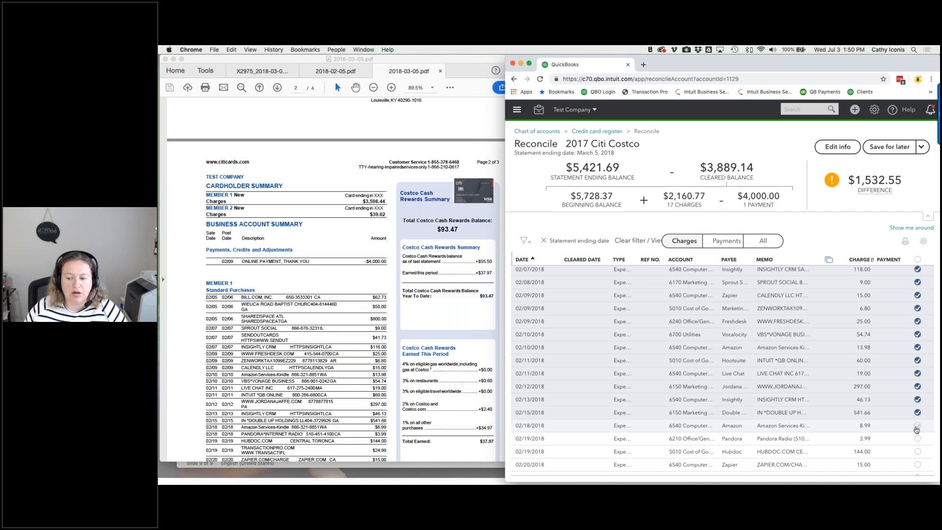
pyautogui.click(917, 425)
pyautogui.click(918, 438)
pyautogui.scroll(-2, 917, 438)
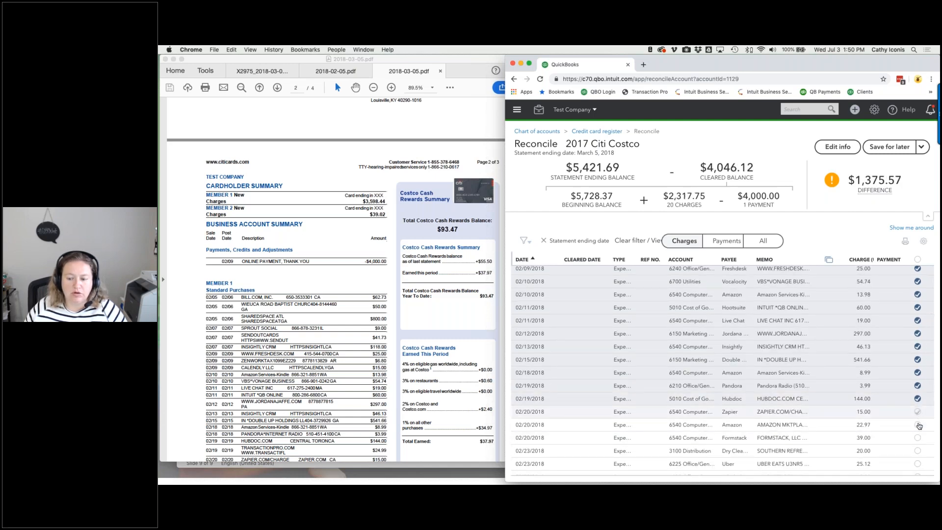
pyautogui.scroll(-3, 918, 436)
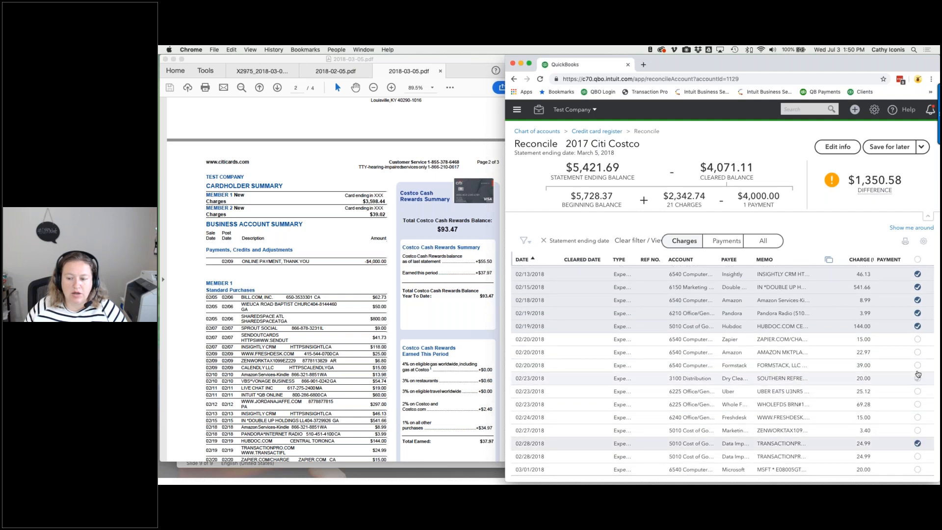
# - Clear the 02/20–03/01 charges, including Zapier $15.00, Formstack $39.00, Whole Foods $69.28 and Microsoft $20.00
pyautogui.click(917, 339)
pyautogui.scroll(-3, 425, 373)
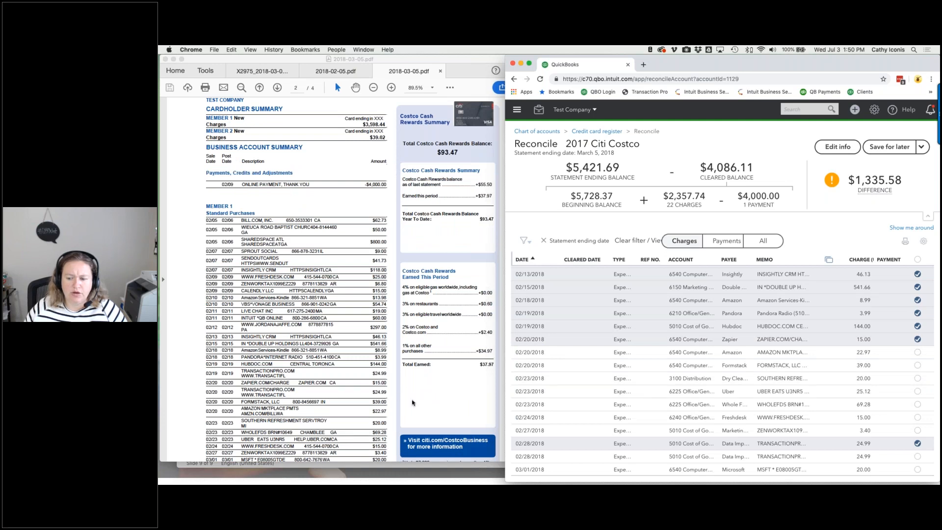
pyautogui.click(918, 456)
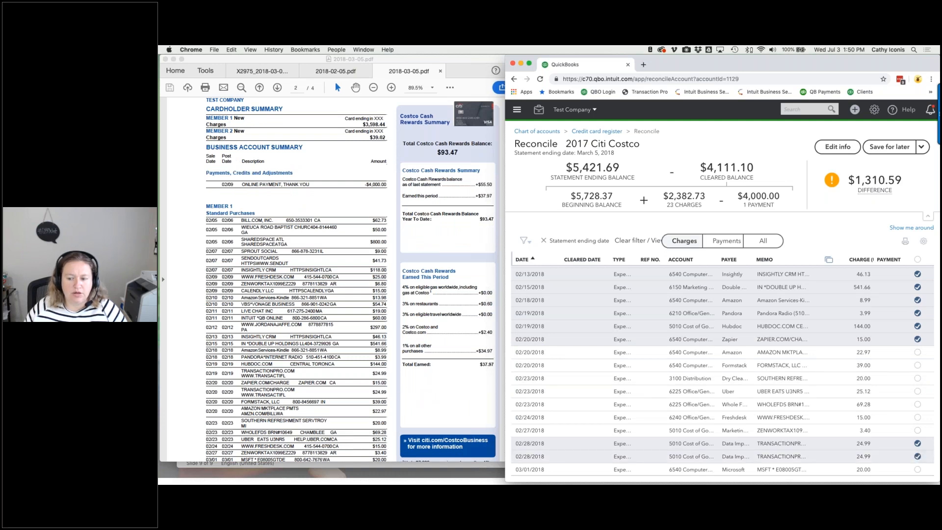
pyautogui.click(918, 365)
pyautogui.click(917, 352)
pyautogui.click(917, 379)
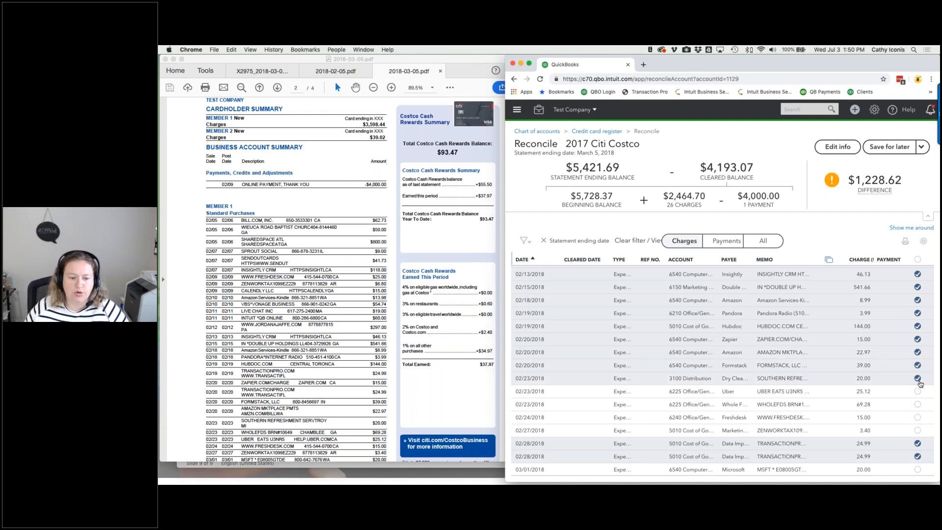
pyautogui.click(917, 404)
pyautogui.click(918, 391)
pyautogui.click(918, 417)
pyautogui.click(916, 431)
pyautogui.click(916, 470)
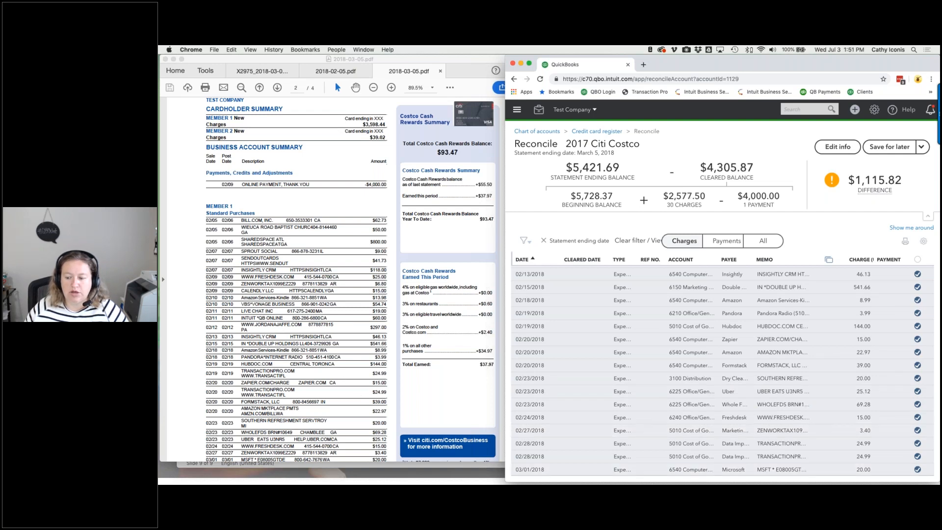
pyautogui.scroll(-3, 883, 392)
pyautogui.scroll(-3, 365, 415)
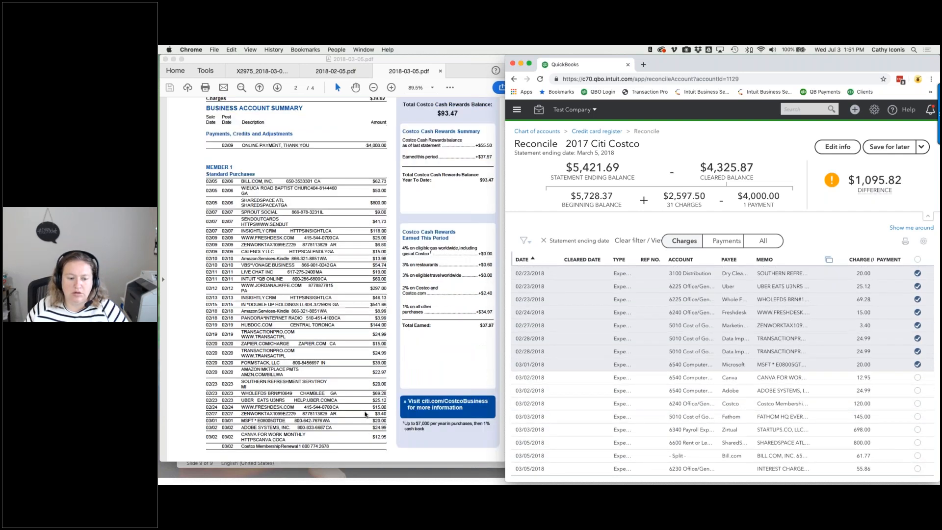
# - Clear the 03/02–03/03 charges, the 02/06 Winery II $39.02 charge and the 03/05 $55.86 interest
pyautogui.click(917, 391)
pyautogui.click(917, 377)
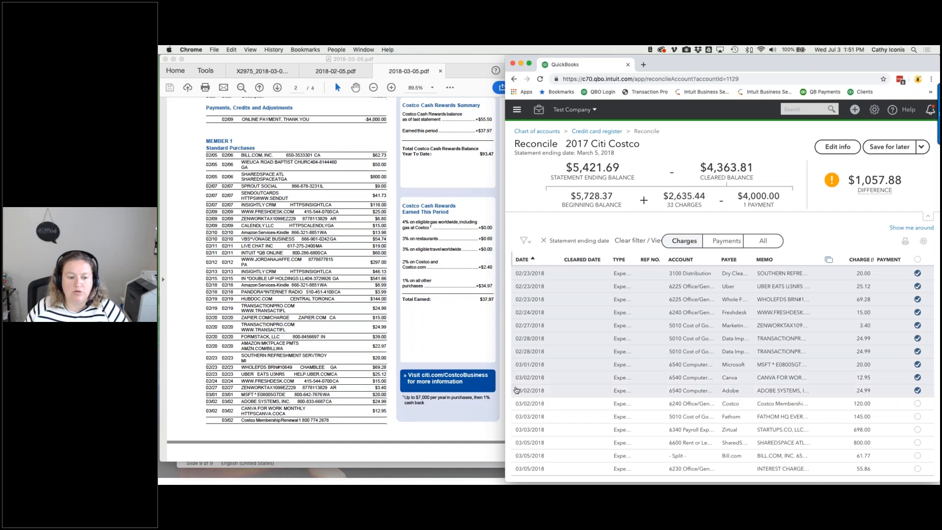
pyautogui.scroll(-6, 389, 426)
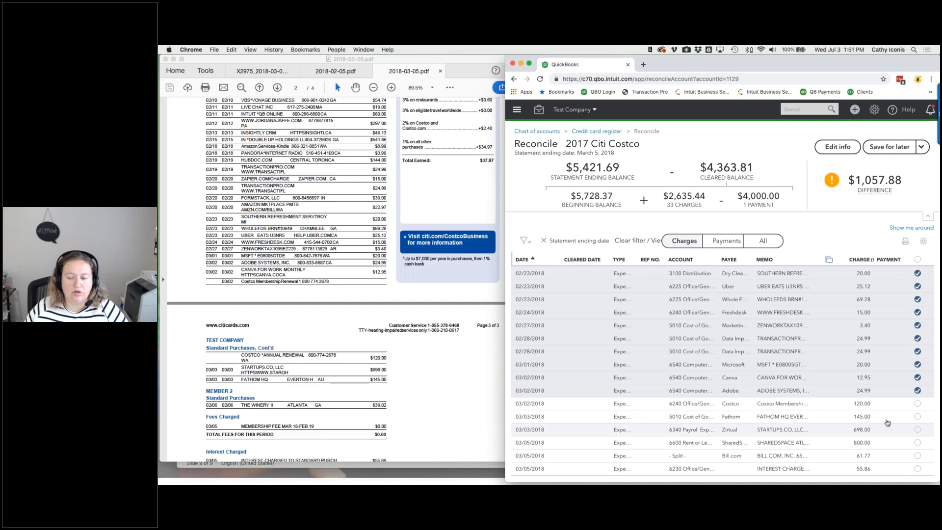
pyautogui.click(917, 404)
pyautogui.click(917, 429)
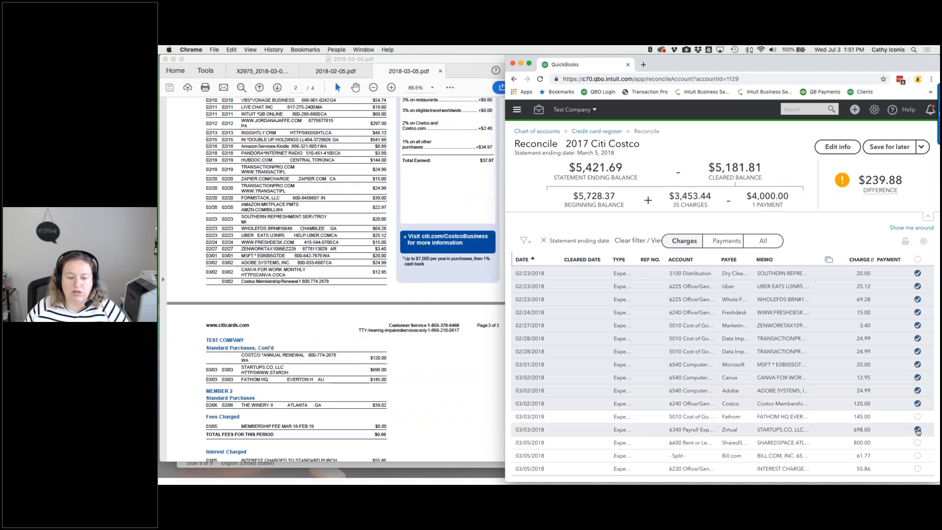
pyautogui.click(917, 417)
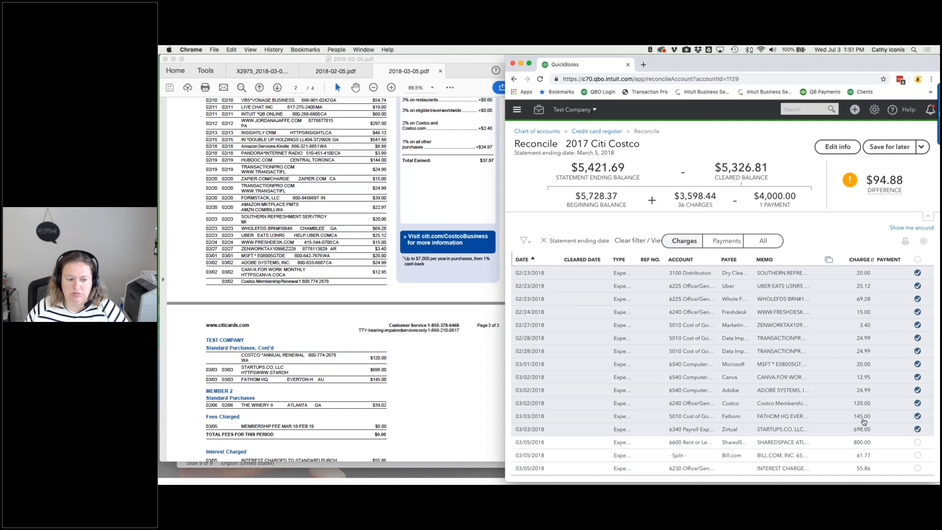
pyautogui.scroll(5, 863, 421)
pyautogui.click(917, 311)
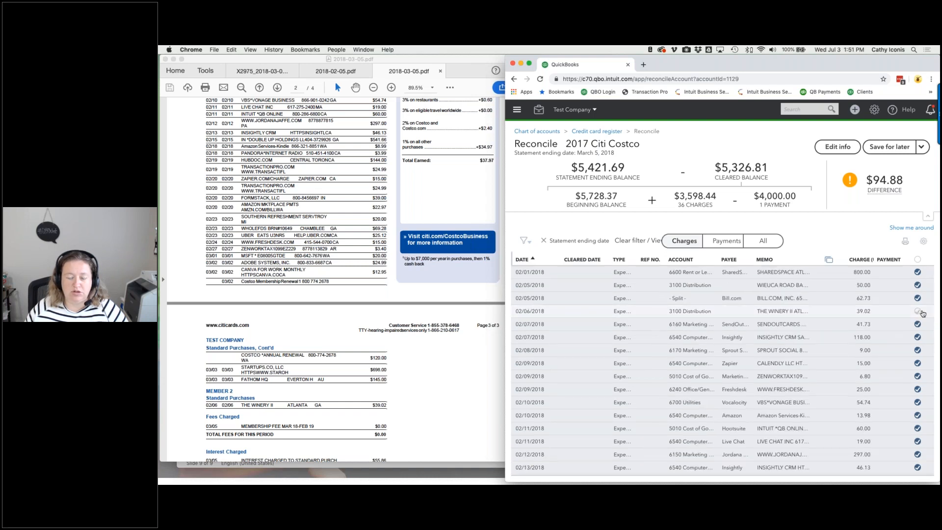
pyautogui.scroll(-10, 913, 343)
pyautogui.click(918, 468)
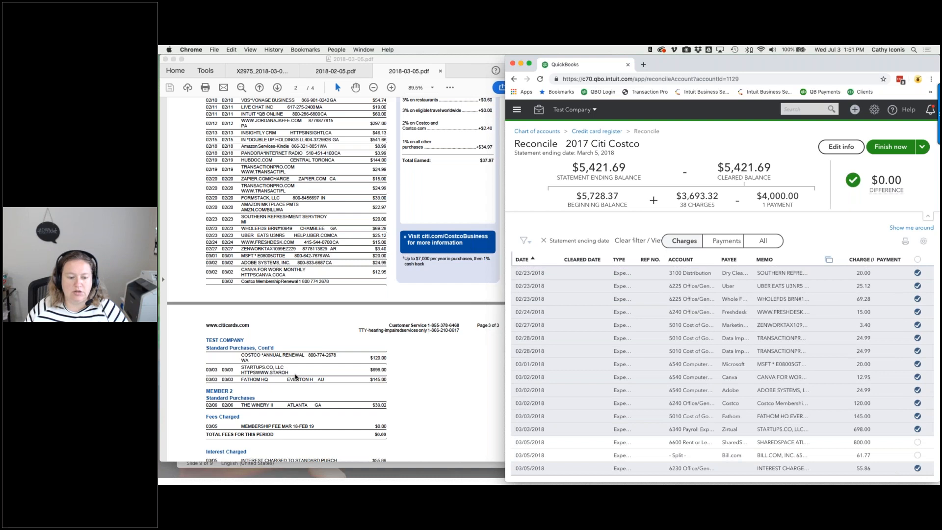
pyautogui.scroll(-3, 296, 376)
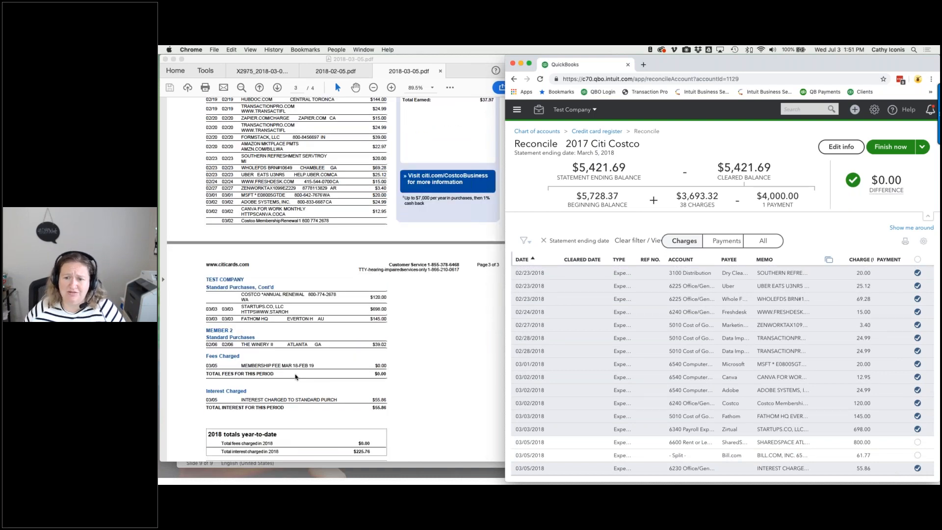
# - Finish the balanced Citi Costco reconciliation and choose 1195 Cleanup as the next account
pyautogui.click(881, 148)
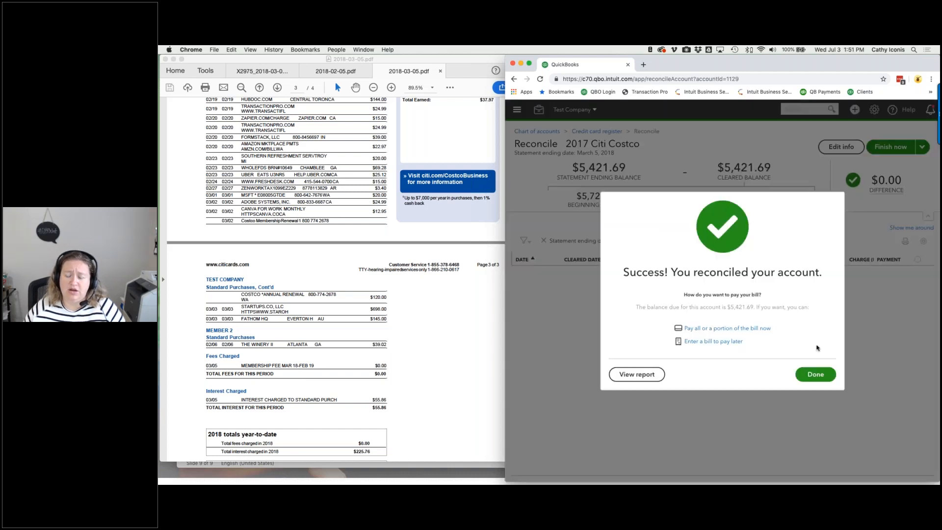
pyautogui.click(811, 374)
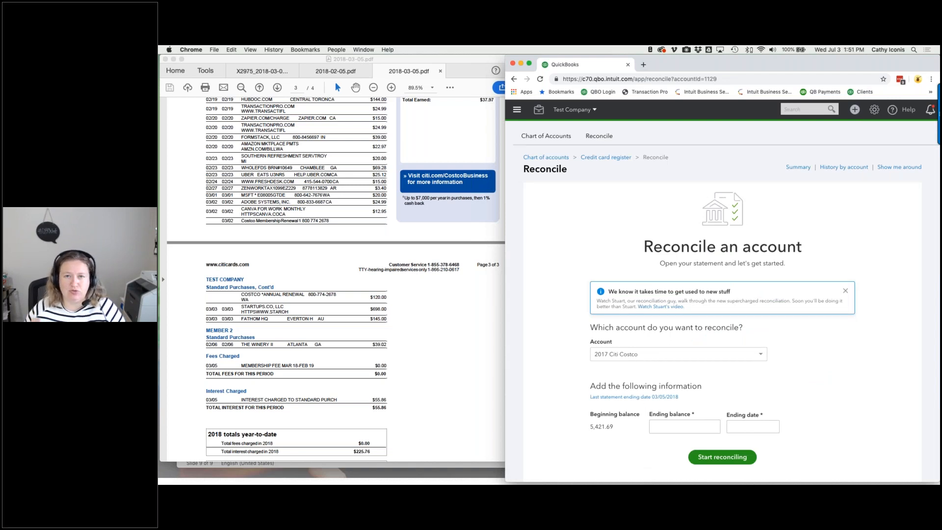
pyautogui.click(718, 354)
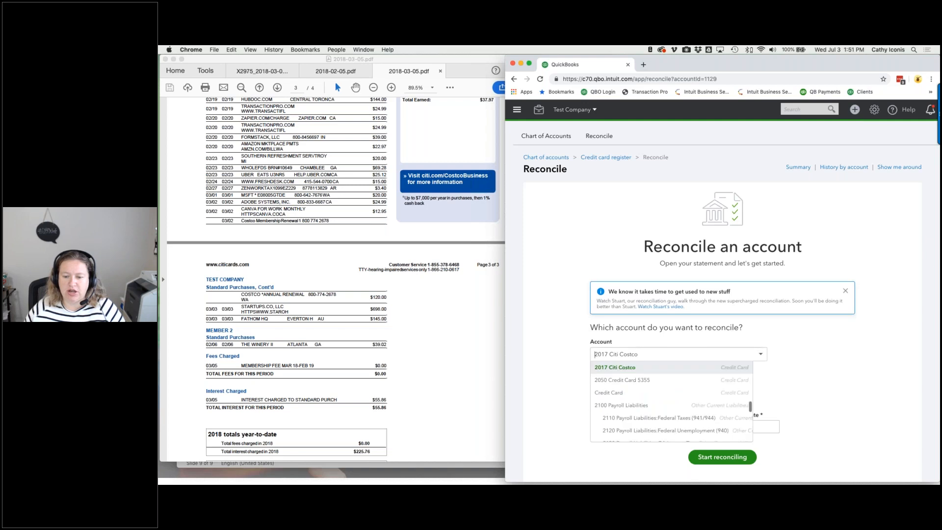
pyautogui.scroll(5, 697, 395)
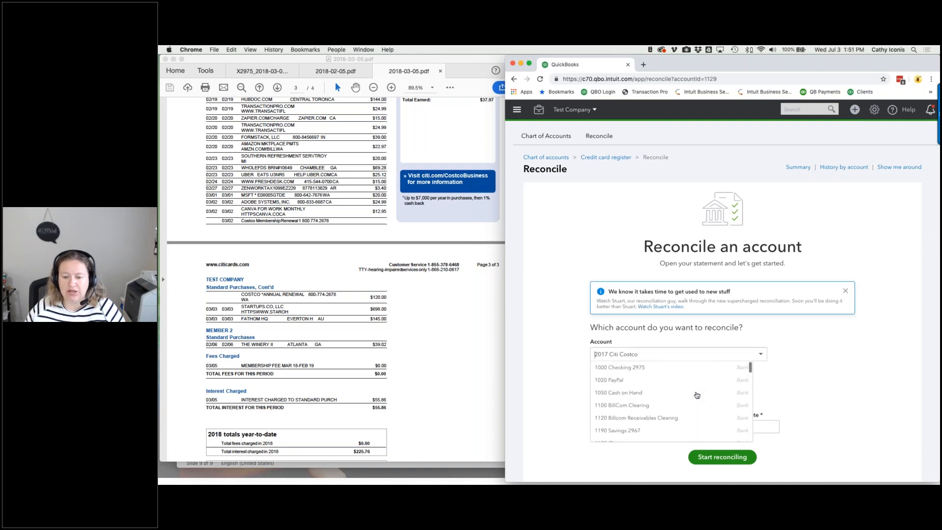
pyautogui.scroll(-3, 638, 422)
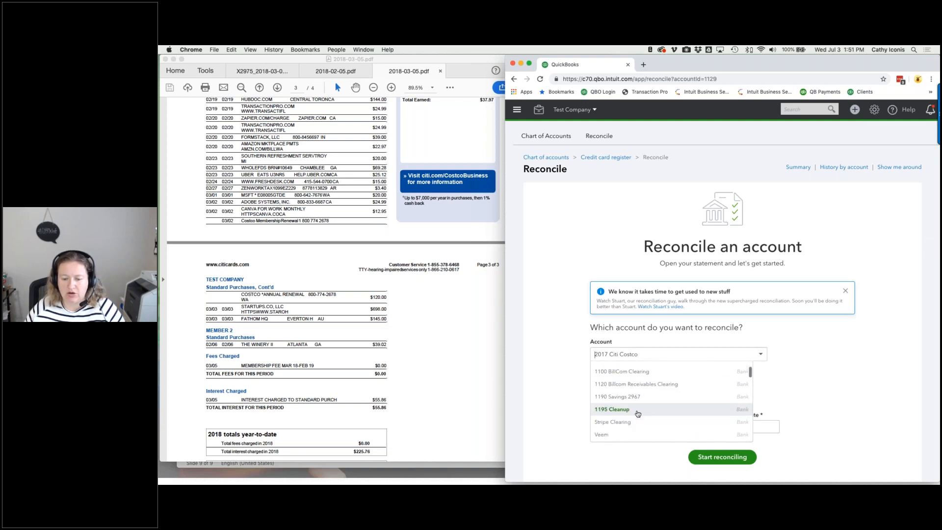
pyautogui.click(638, 410)
# - Start the 1195 Cleanup reconciliation with ending balance 0.00 and ending date 05/31/2018
pyautogui.click(669, 413)
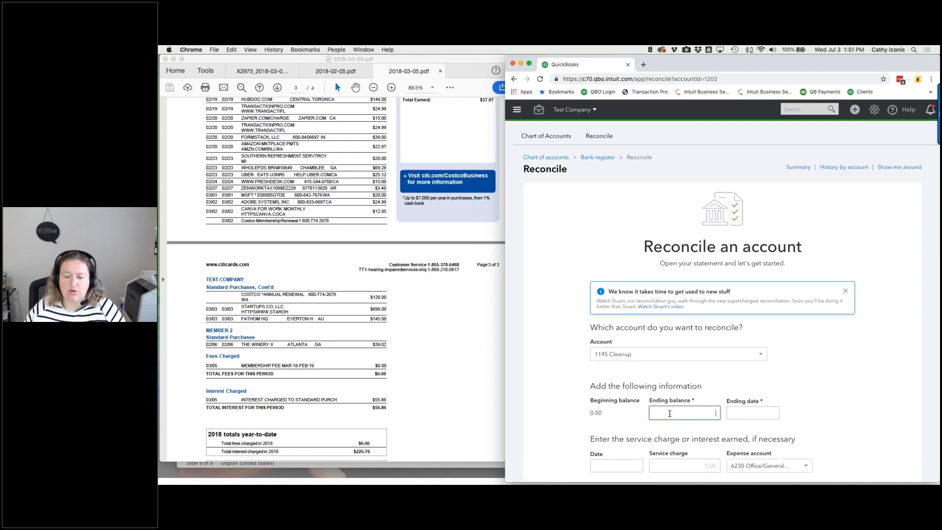
pyautogui.press('Tab')
pyautogui.write('05/31/2018')
pyautogui.press('Tab')
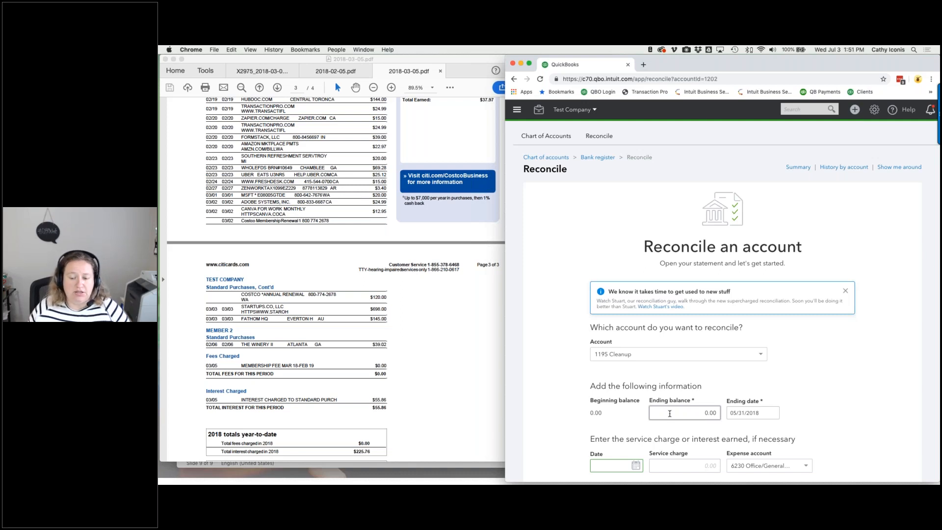
pyautogui.scroll(-3, 678, 408)
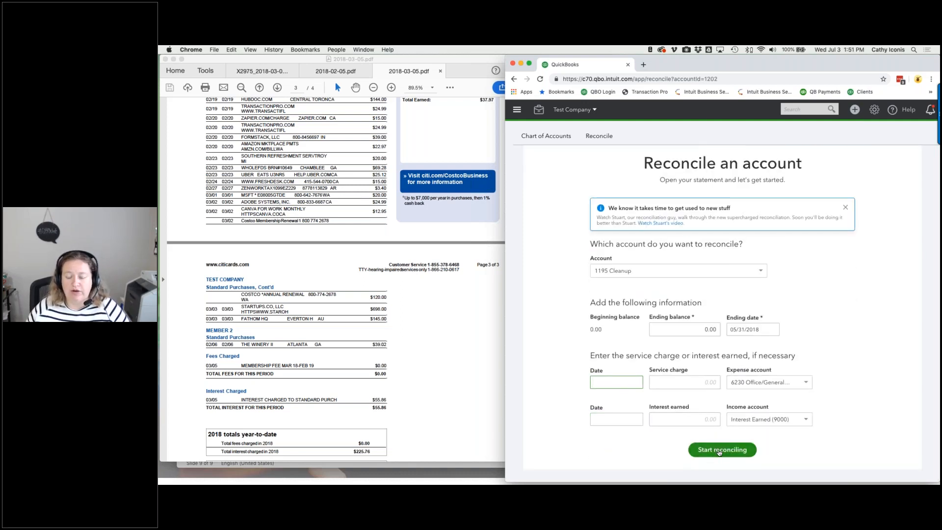
pyautogui.click(717, 449)
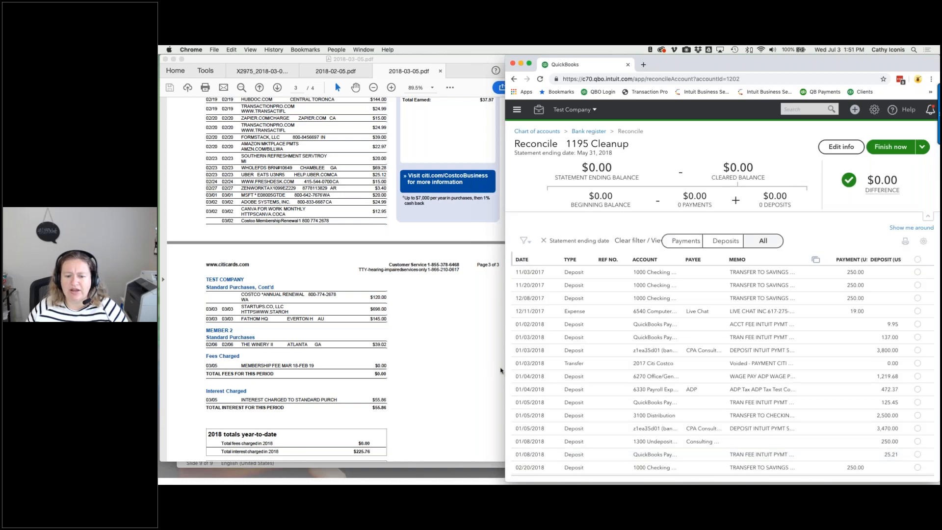
# - Clear the voided 01/03 transfer in the 1195 Cleanup reconciliation and finish it
pyautogui.moveTo(505, 369); pyautogui.dragTo(399, 369)
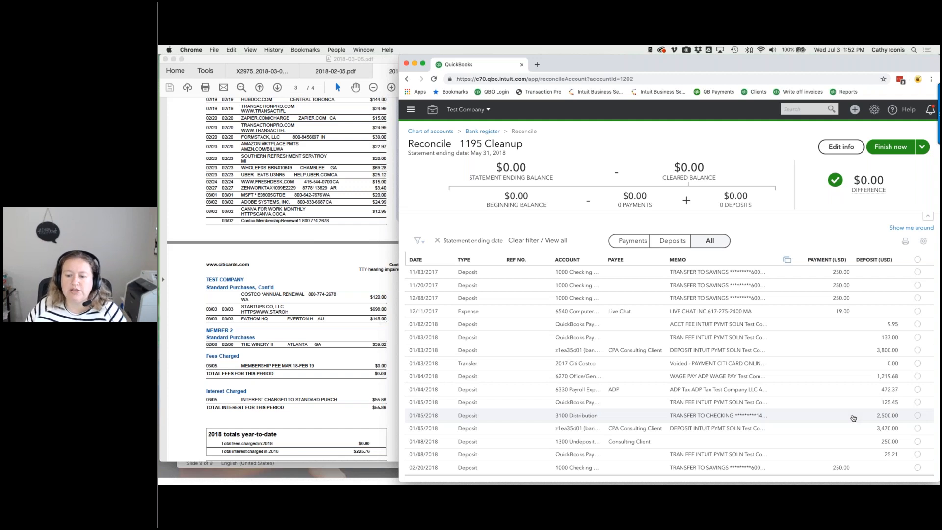
pyautogui.click(922, 366)
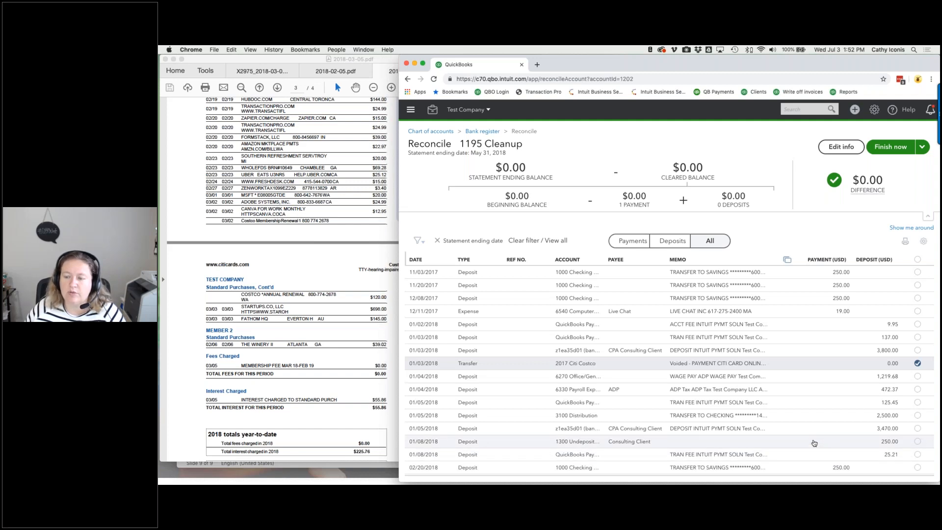
pyautogui.click(891, 153)
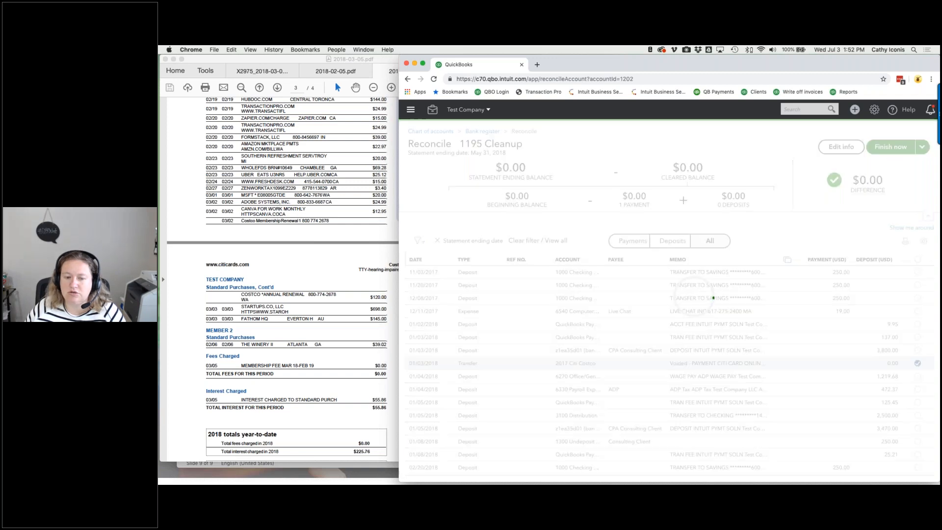
# - Resume the unfinished reconciliation for 1000 Checking 2975
pyautogui.click(762, 351)
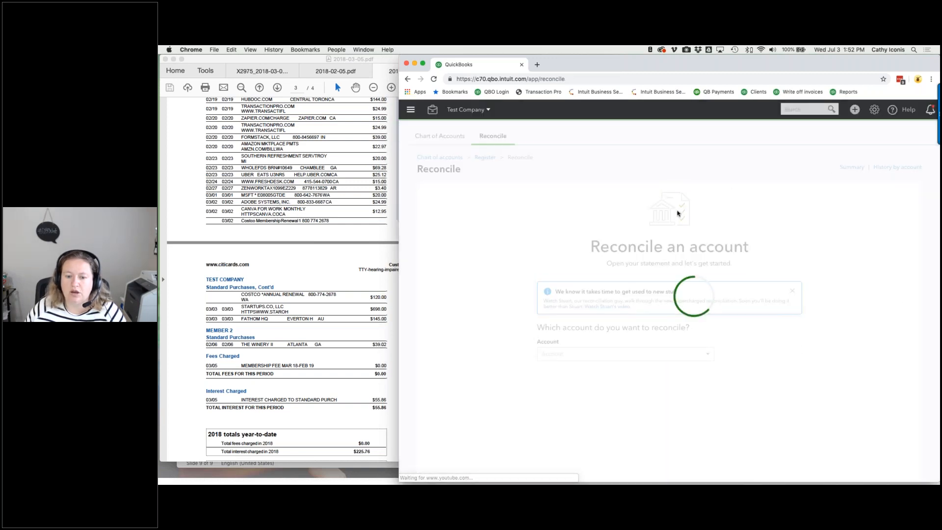
pyautogui.click(582, 355)
pyautogui.scroll(5, 575, 374)
pyautogui.click(573, 369)
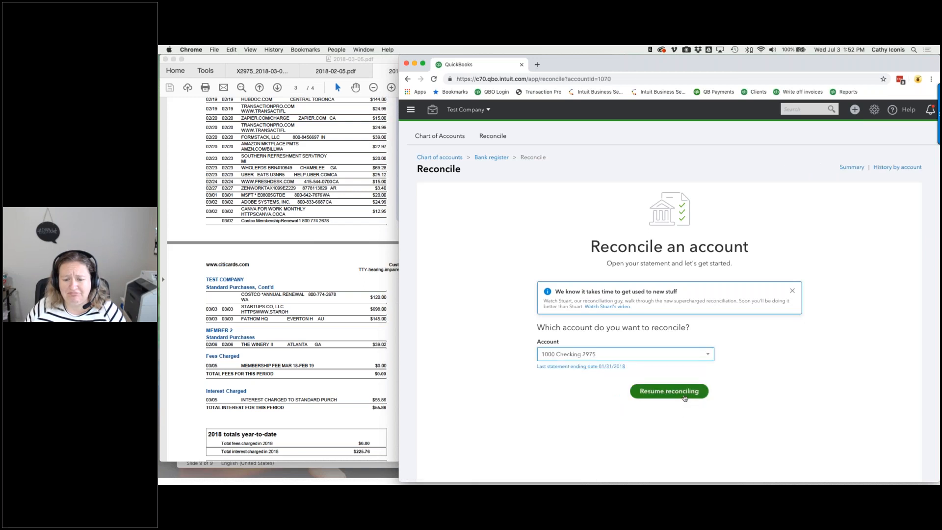
pyautogui.click(669, 391)
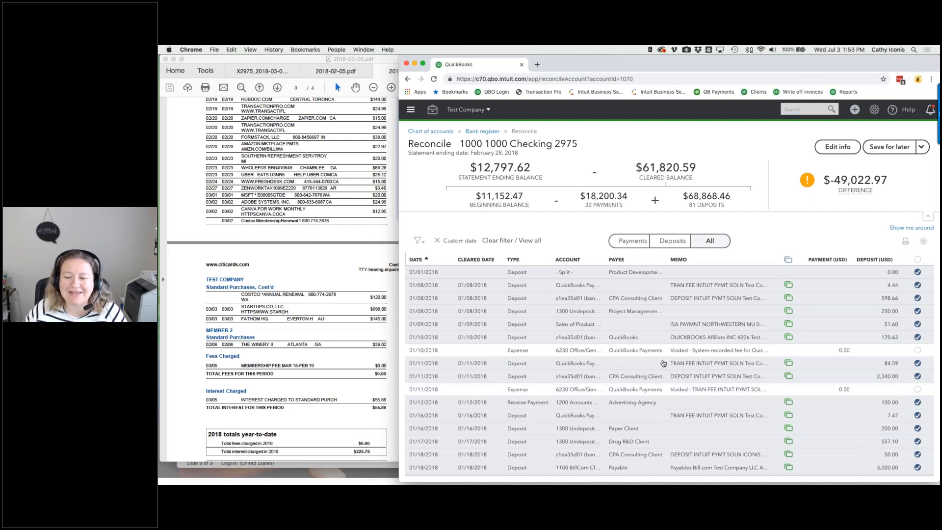
# - Toggle cleared marks on the voided 01/10 and 01/11 expenses and the January deposits
pyautogui.click(917, 349)
pyautogui.click(917, 389)
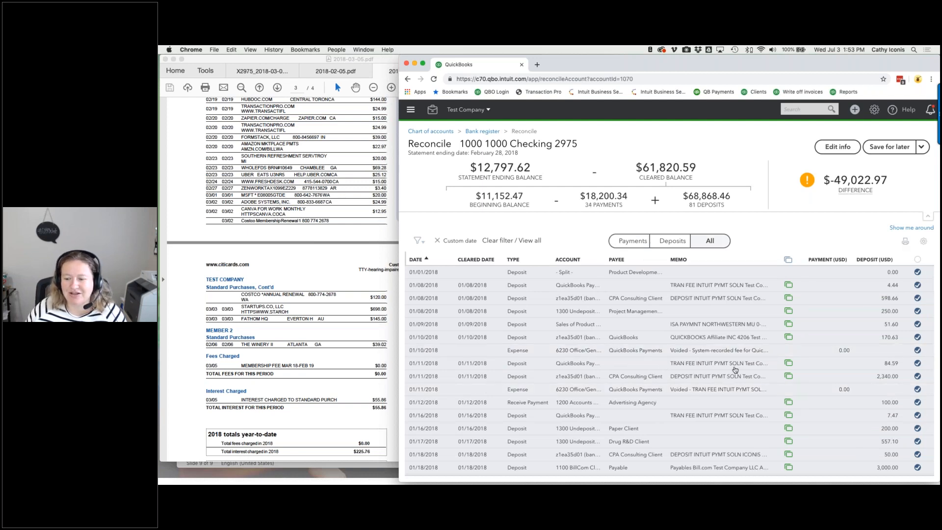
pyautogui.scroll(-2, 734, 369)
pyautogui.scroll(2, 734, 370)
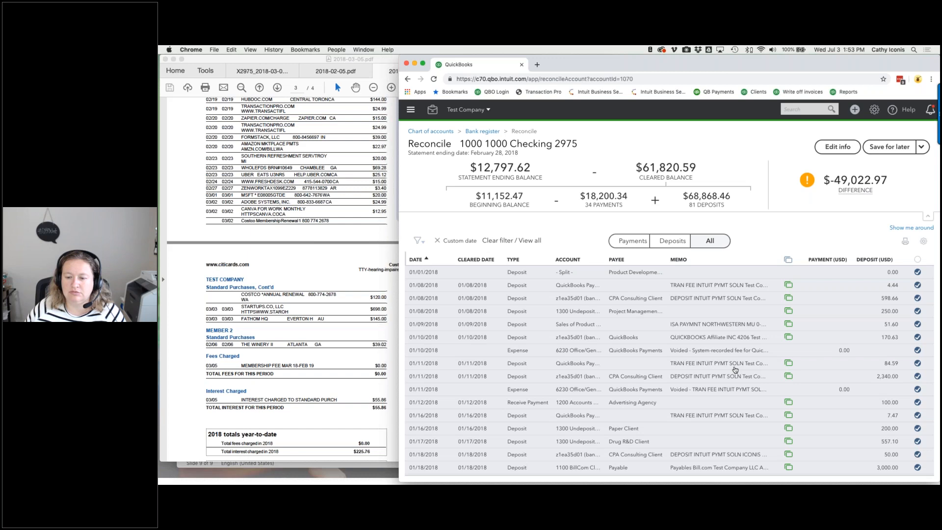
pyautogui.click(917, 272)
pyautogui.click(917, 285)
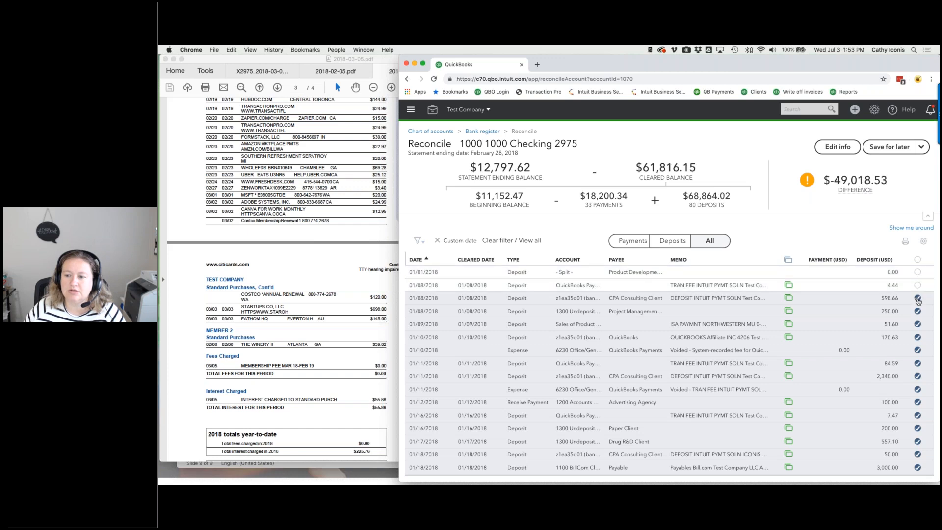
pyautogui.click(918, 299)
pyautogui.click(917, 311)
pyautogui.click(917, 324)
pyautogui.click(918, 337)
pyautogui.click(917, 350)
pyautogui.click(917, 350)
pyautogui.click(917, 272)
# - Check then uncheck the select-all box so every transaction is unmarked
pyautogui.click(917, 260)
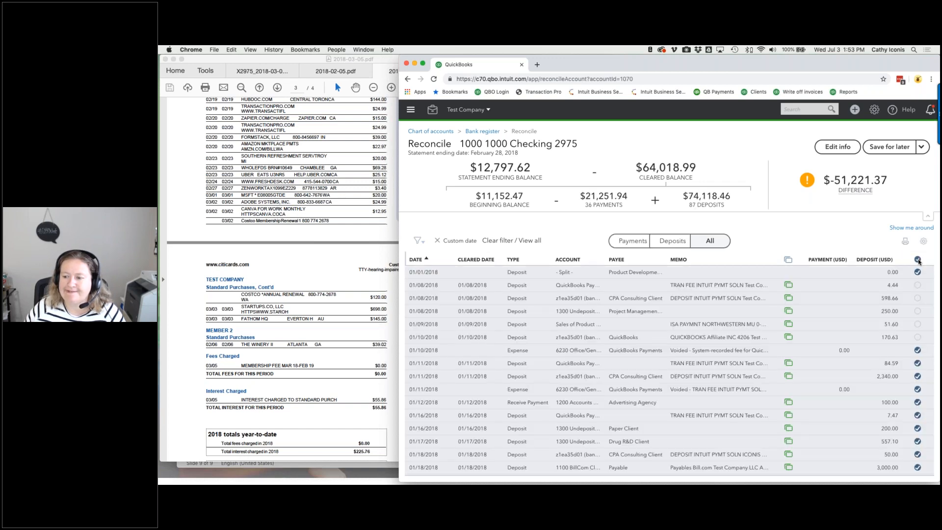
pyautogui.click(918, 259)
pyautogui.click(922, 147)
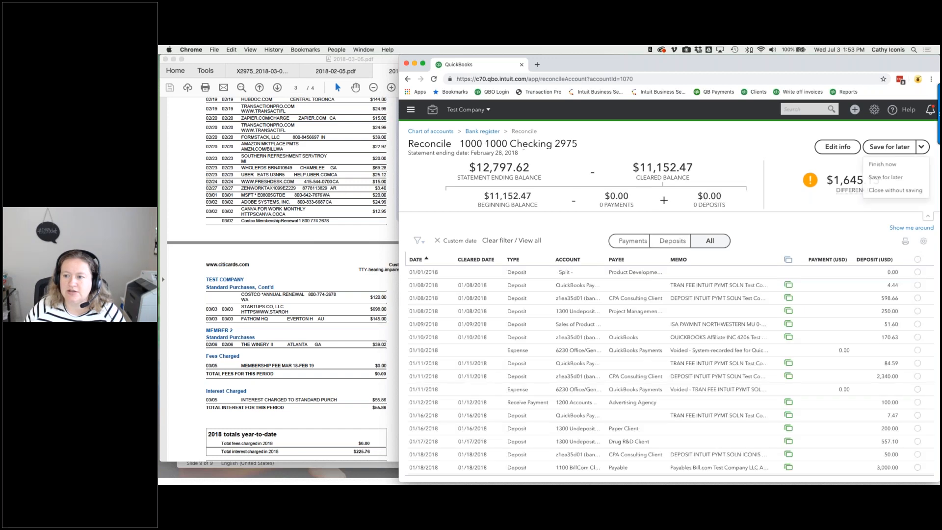
# - Discard the unfinished February reconciliation and review the bank statement PDF
pyautogui.click(901, 192)
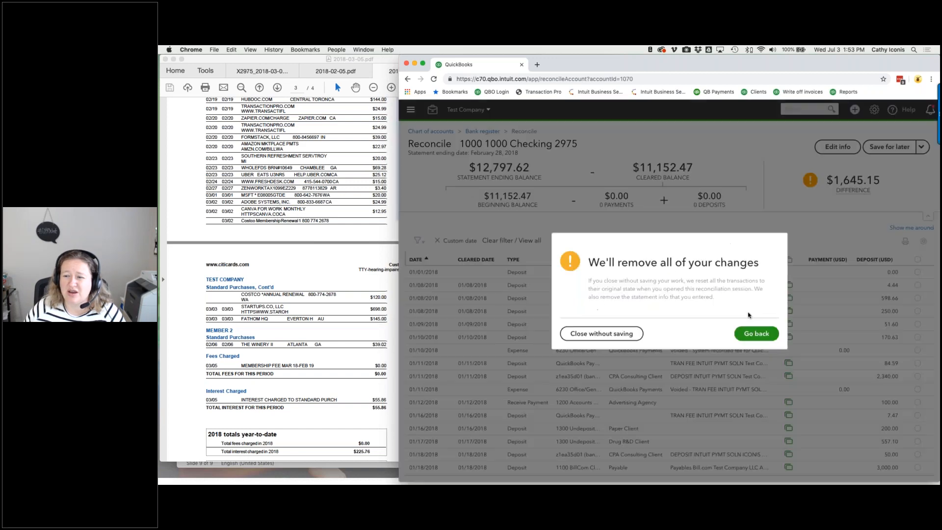
pyautogui.click(605, 333)
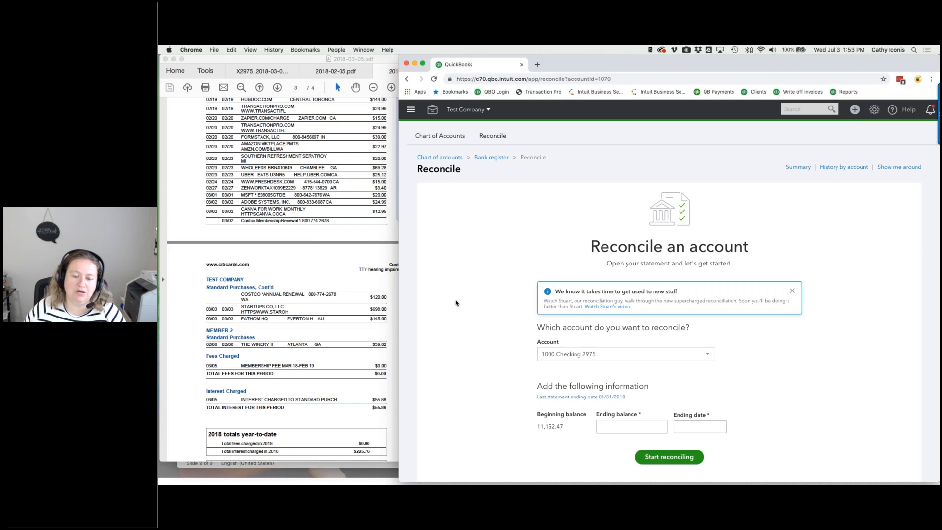
pyautogui.click(261, 72)
pyautogui.scroll(5, 407, 179)
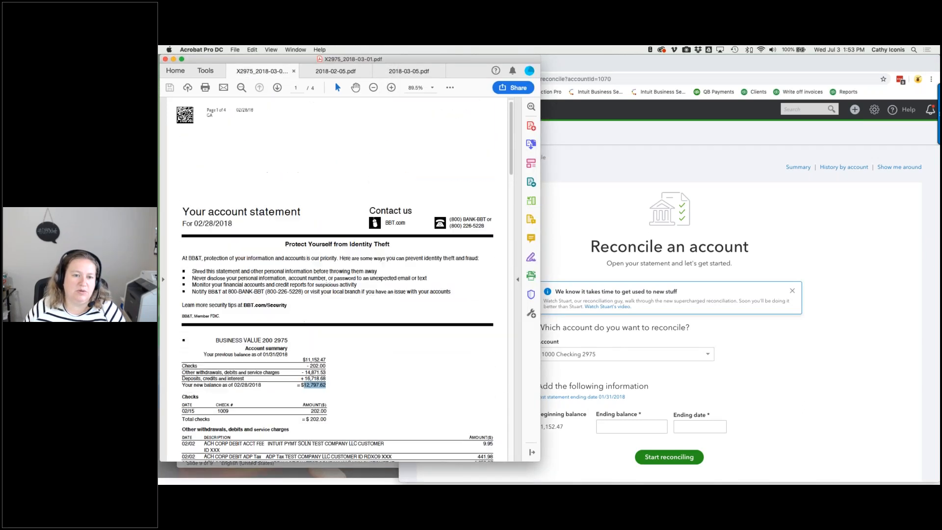
pyautogui.scroll(-2, 338, 280)
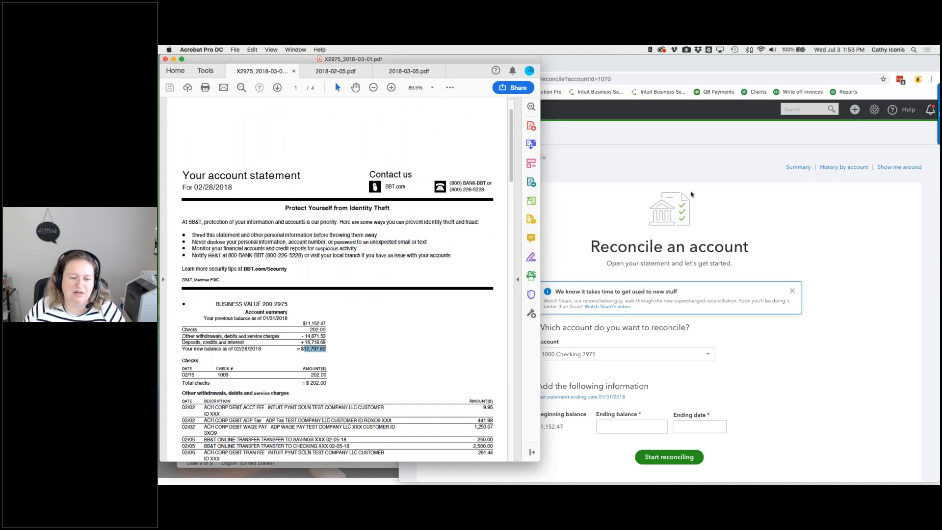
pyautogui.click(717, 208)
# - Start a new Checking 2975 reconciliation with ending balance 11,152.47 and ending date 01/31/2018
pyautogui.click(618, 424)
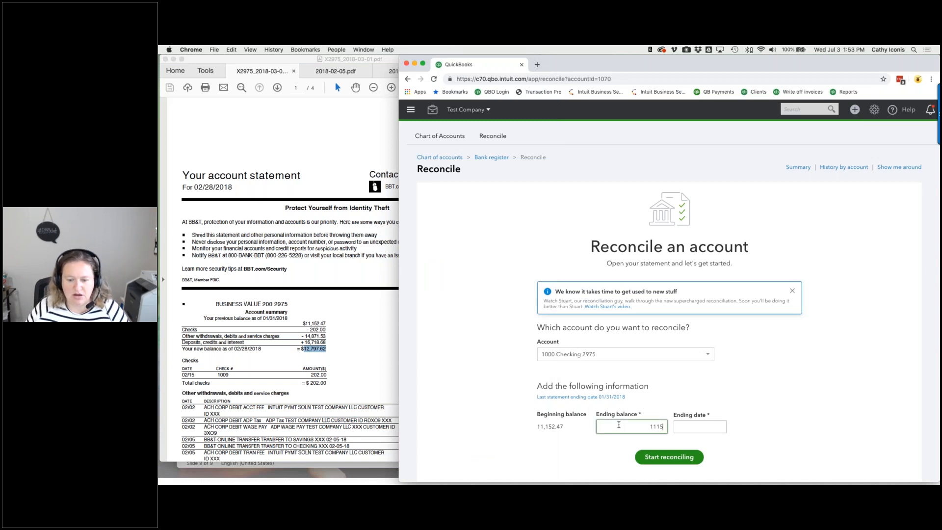
pyautogui.write('11,152.47')
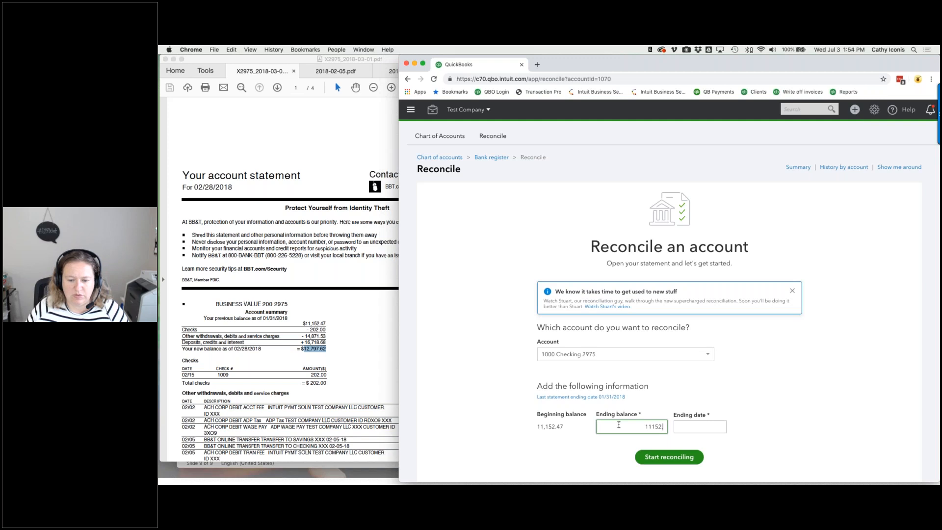
pyautogui.press('Tab')
pyautogui.write('01311')
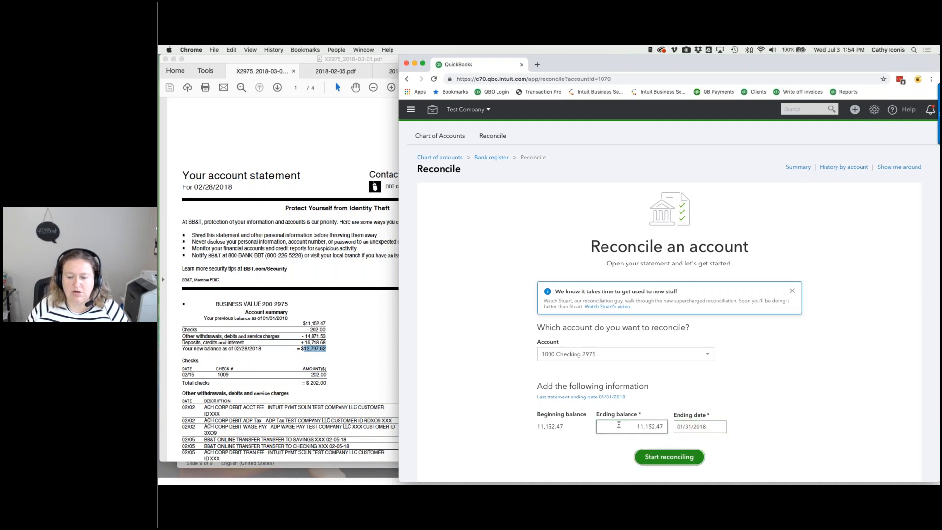
pyautogui.click(662, 458)
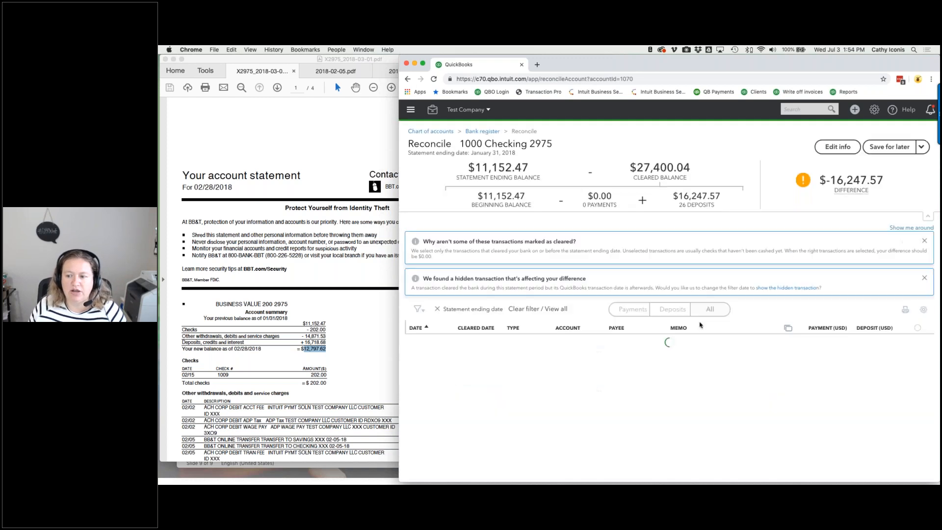
# - Select then deselect all transactions so $11,152.47 cleared matches the ending balance
pyautogui.click(917, 328)
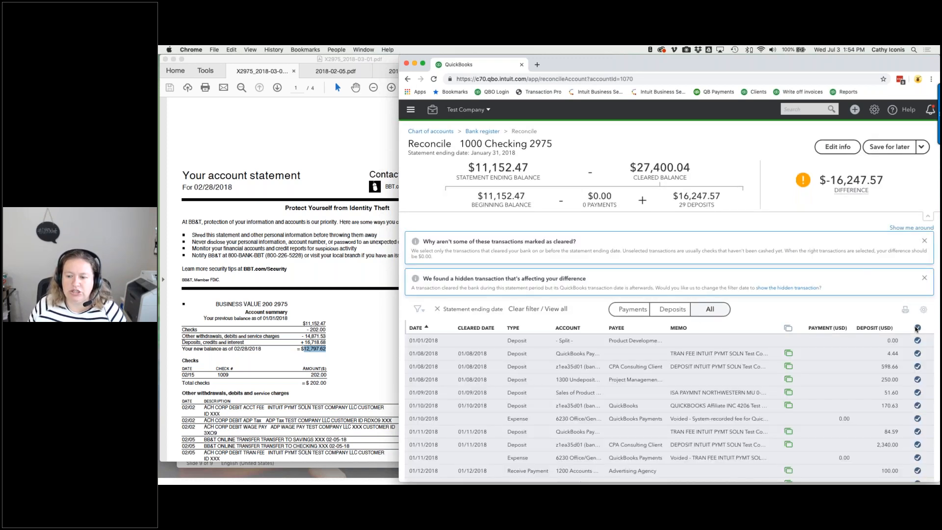
pyautogui.click(917, 328)
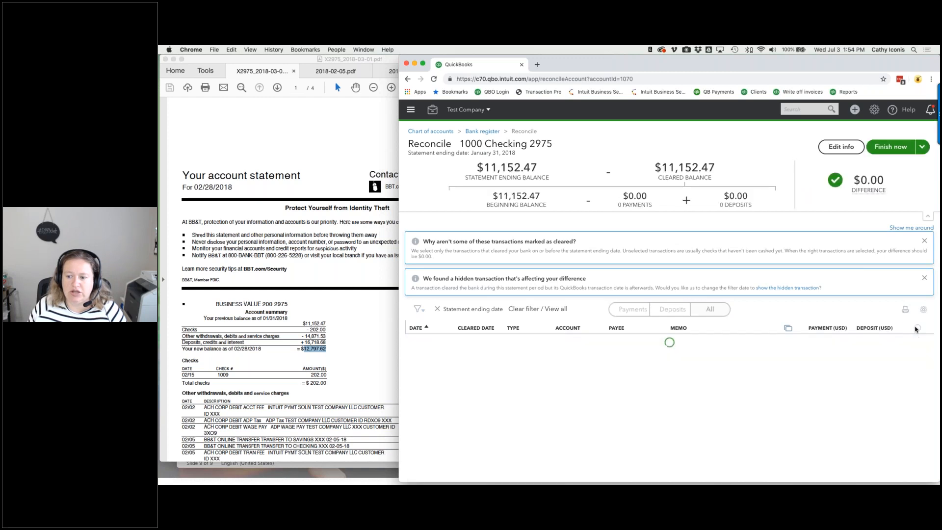
pyautogui.scroll(-1, 693, 353)
pyautogui.scroll(-5, 667, 346)
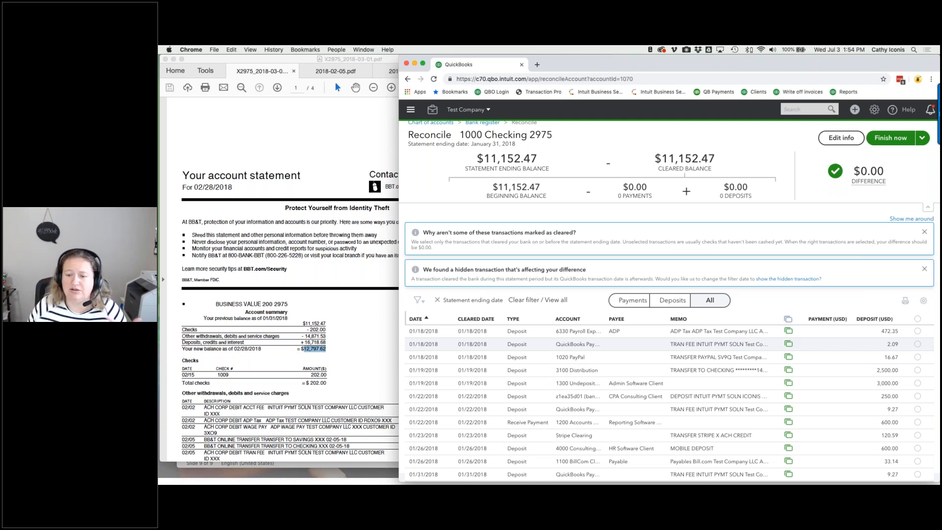
pyautogui.scroll(5, 670, 402)
# - Unmatch the 01/08 $4.44 and $598.66 deposits and move them to 1195 Cleanup
pyautogui.click(695, 350)
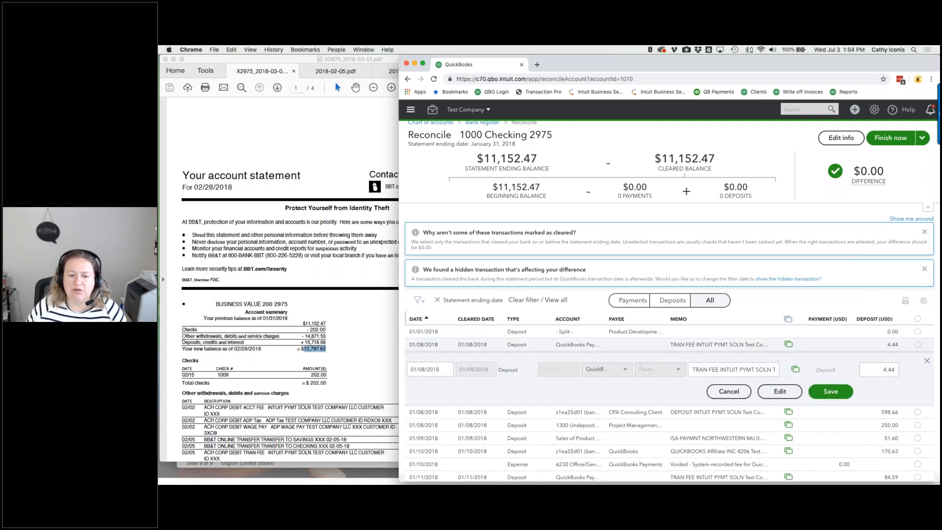
pyautogui.click(770, 391)
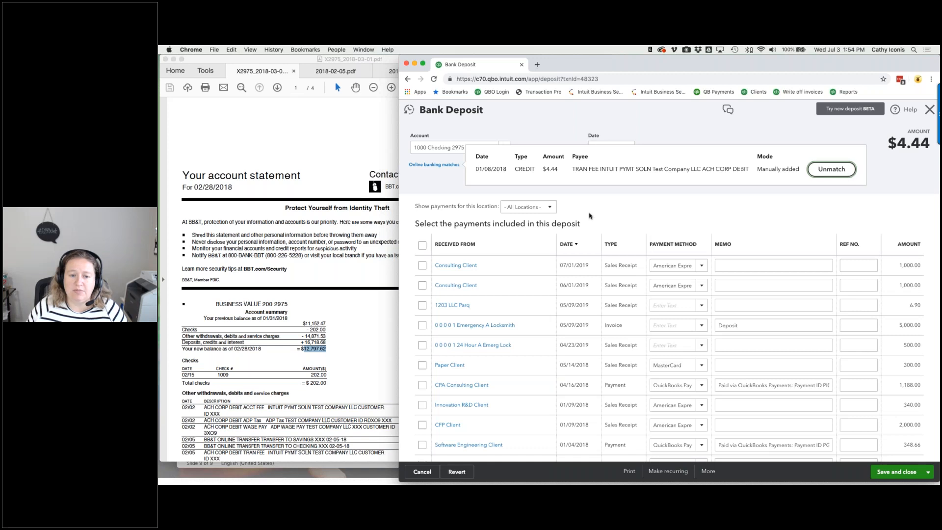
pyautogui.click(504, 147)
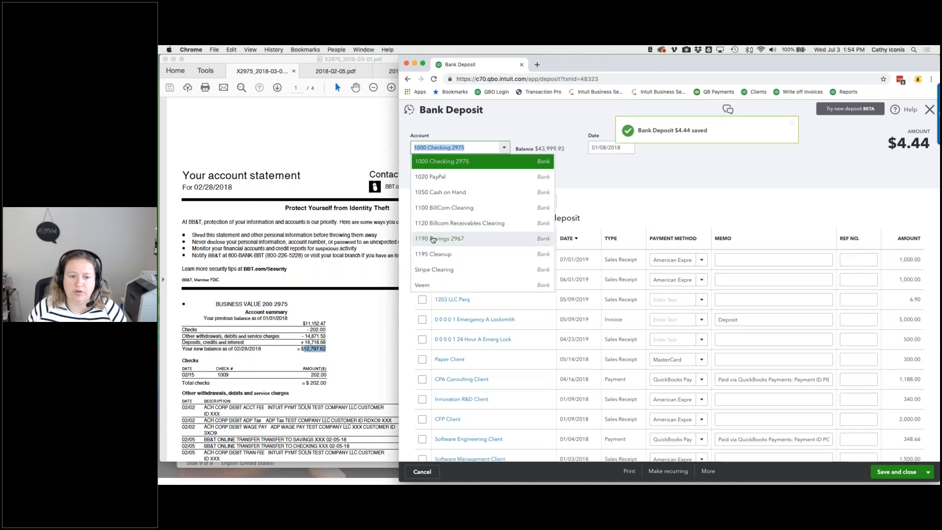
pyautogui.click(434, 253)
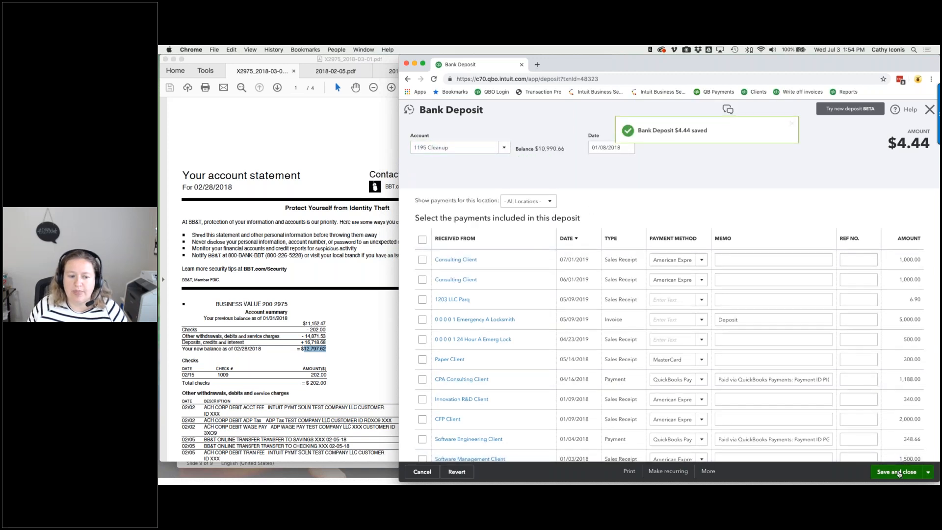
pyautogui.click(898, 472)
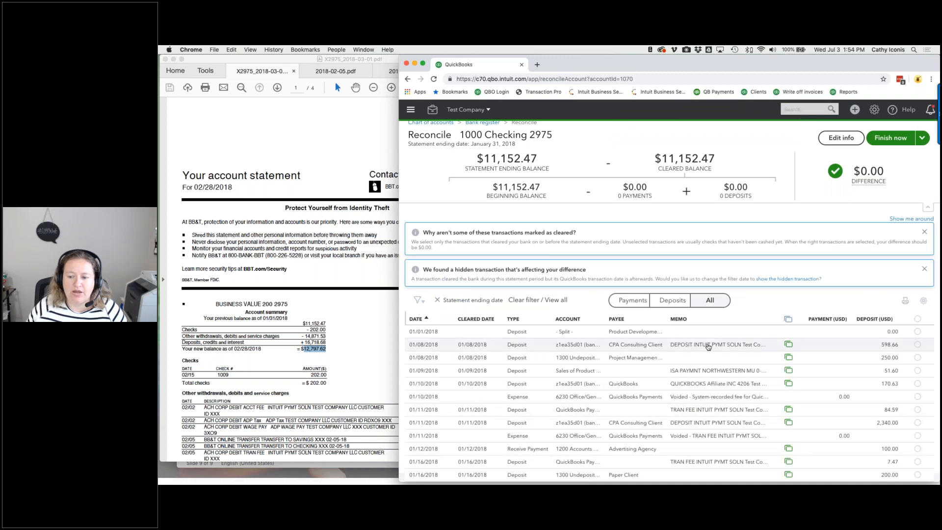
pyautogui.click(708, 346)
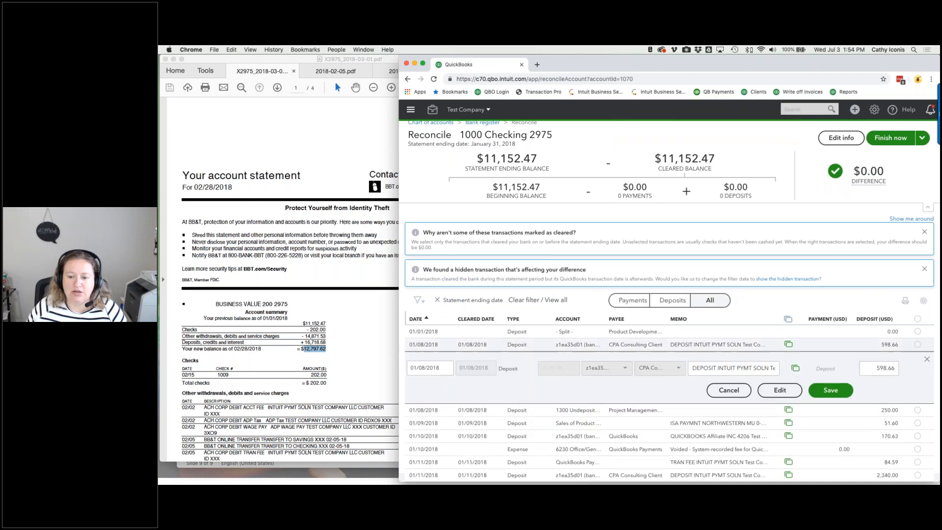
pyautogui.click(768, 394)
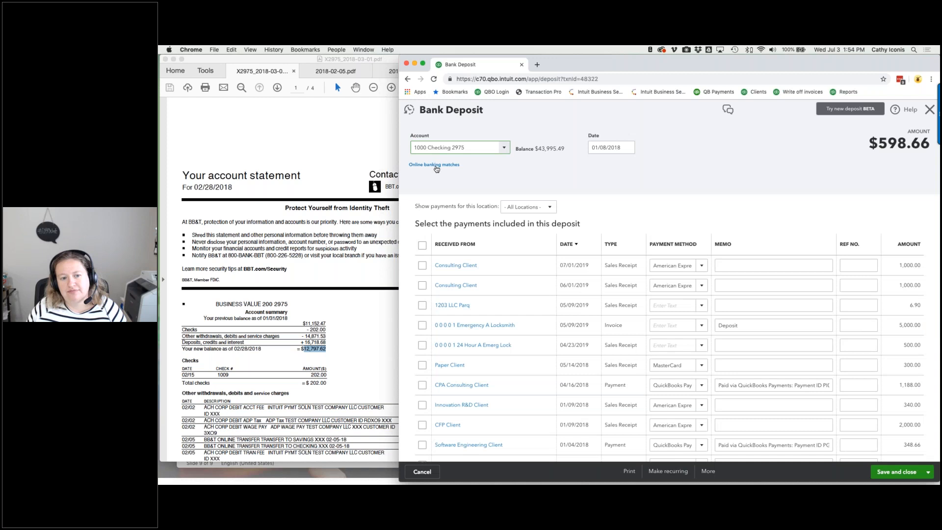
pyautogui.click(816, 169)
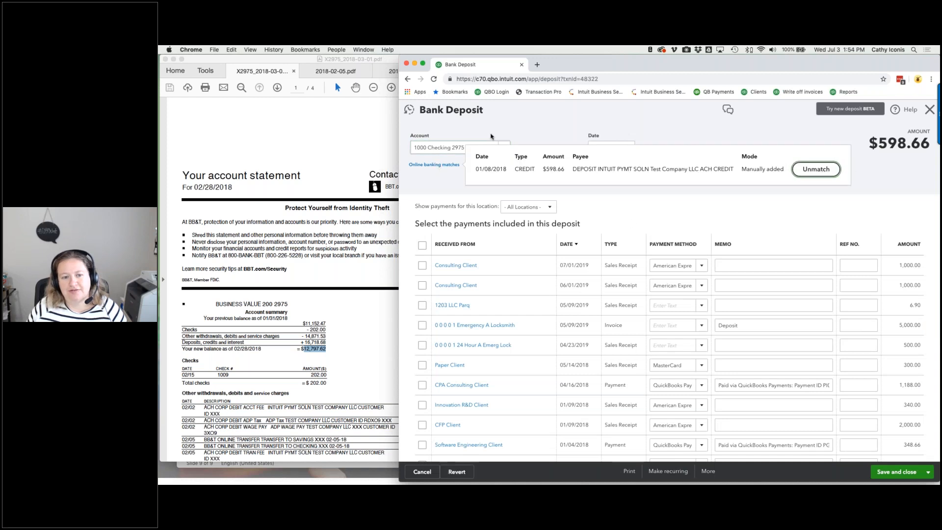
pyautogui.click(501, 147)
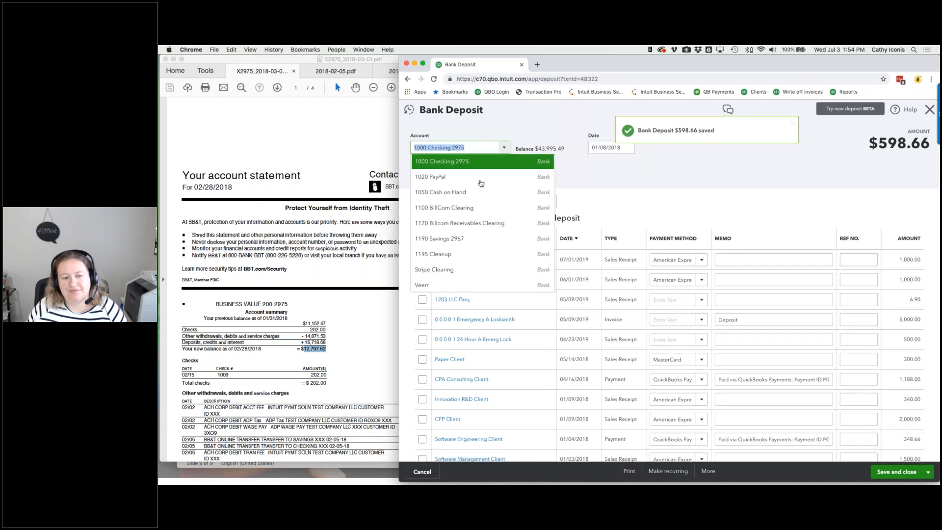
pyautogui.click(472, 243)
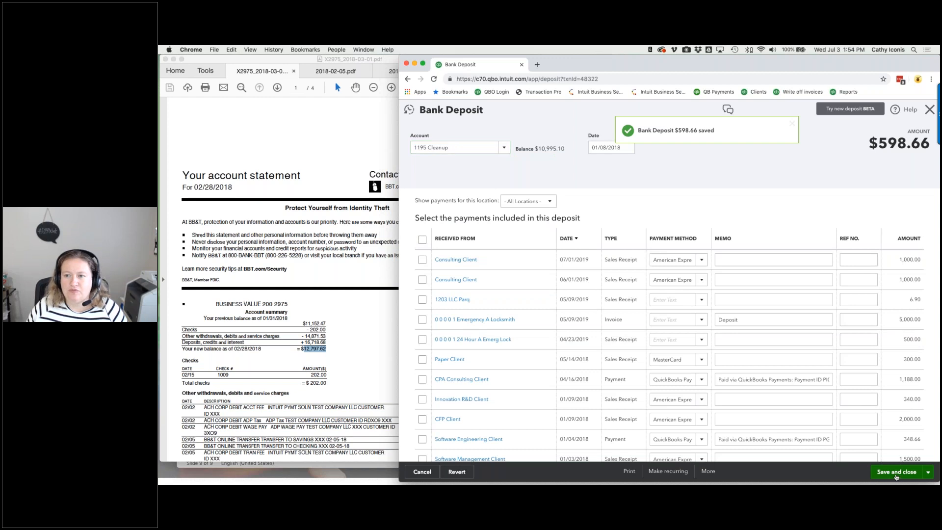
pyautogui.click(896, 472)
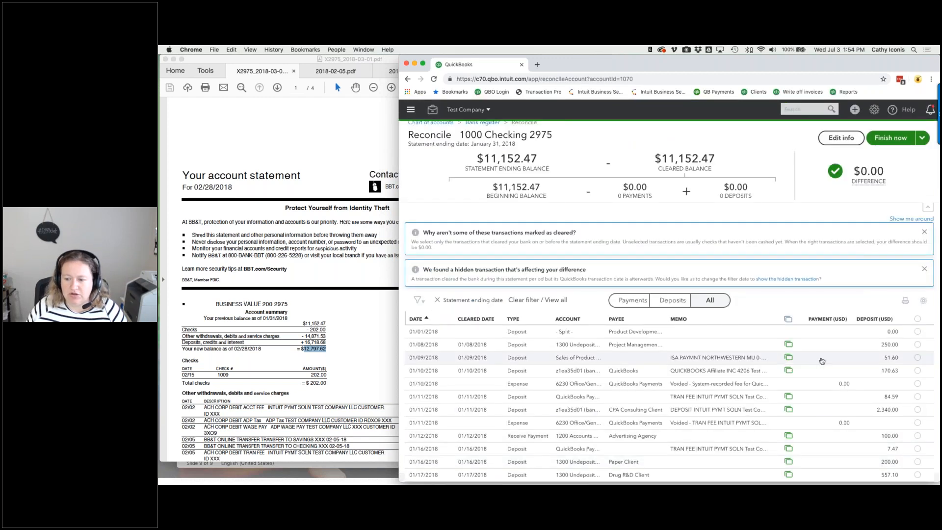
# - Unmatch the 01/08 $250.00 and 01/09 $51.60 deposits and move them to 1195 Cleanup
pyautogui.click(812, 345)
pyautogui.click(779, 391)
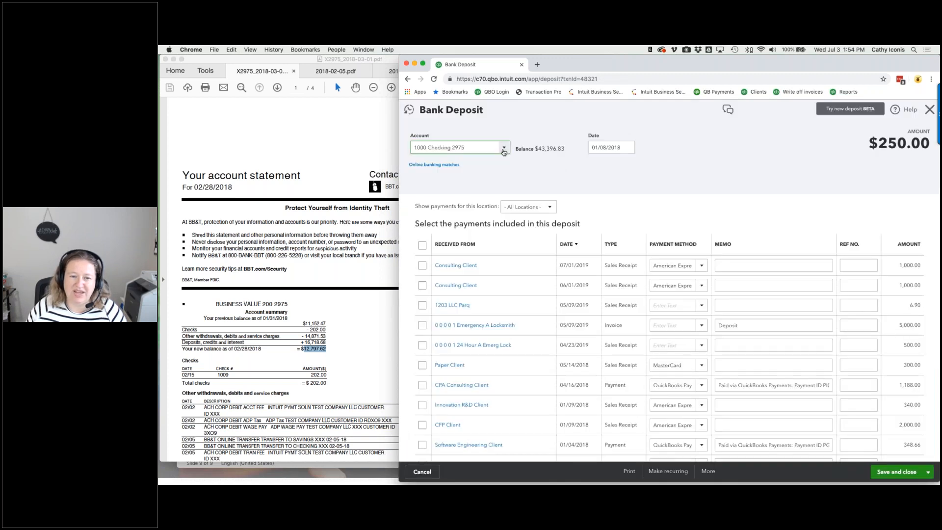
pyautogui.click(501, 150)
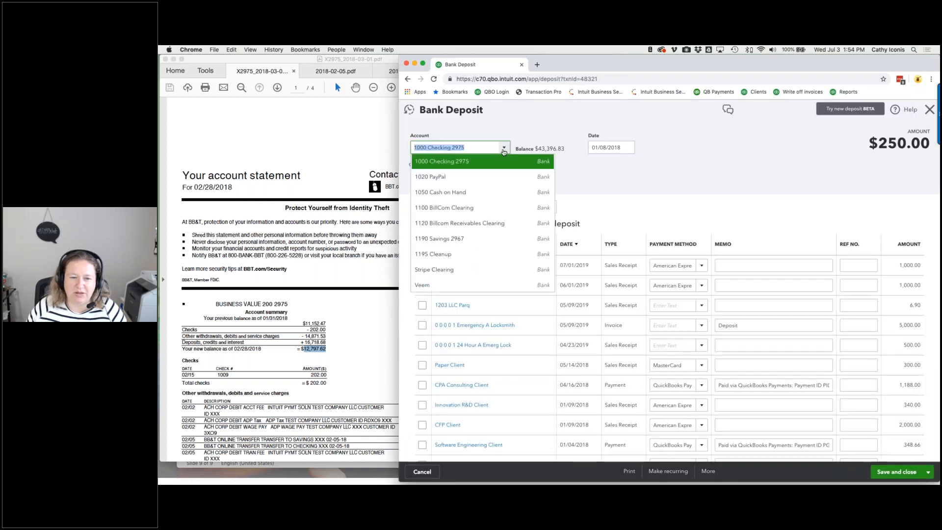
pyautogui.click(461, 254)
pyautogui.click(446, 165)
pyautogui.click(816, 170)
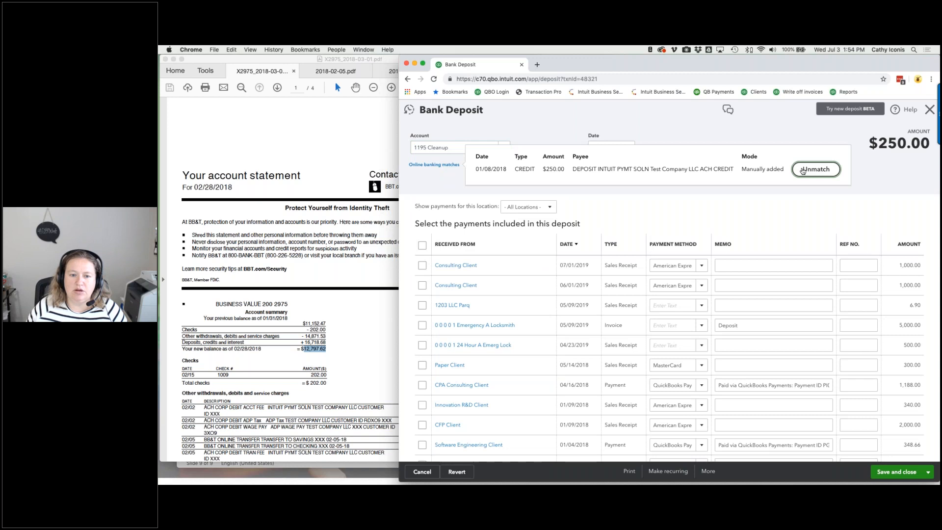
pyautogui.click(905, 471)
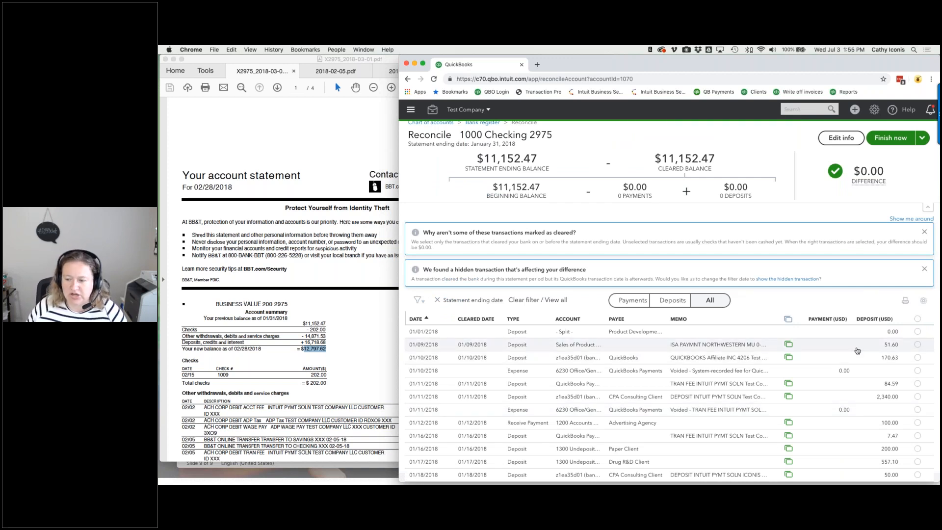
pyautogui.click(856, 351)
pyautogui.click(784, 393)
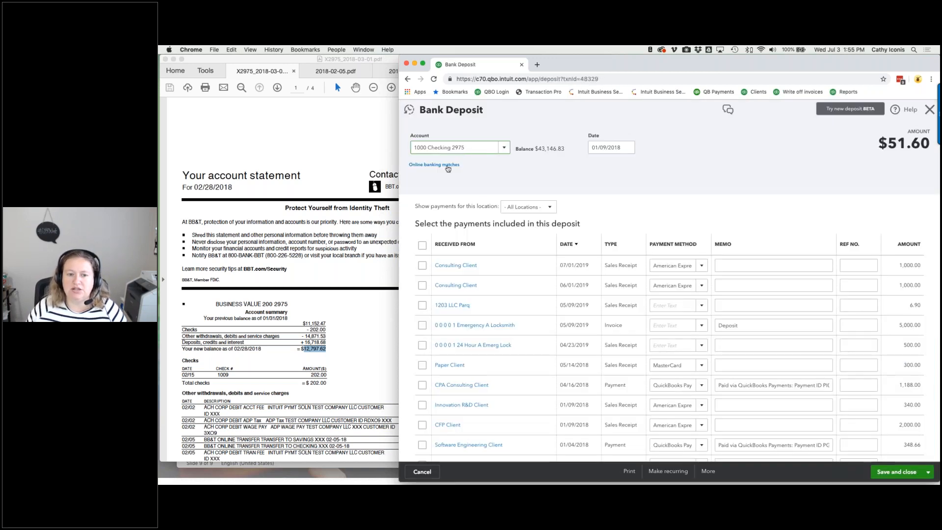
pyautogui.click(447, 168)
pyautogui.click(781, 168)
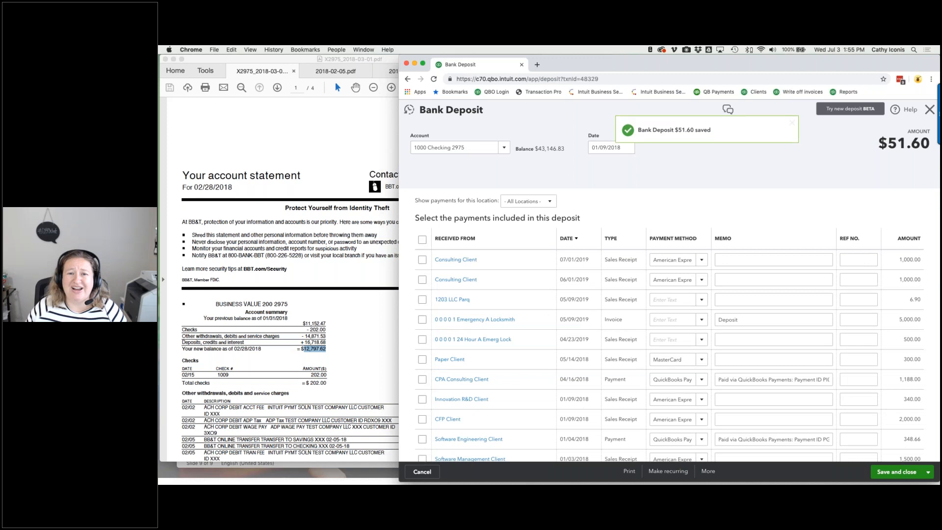
pyautogui.click(504, 149)
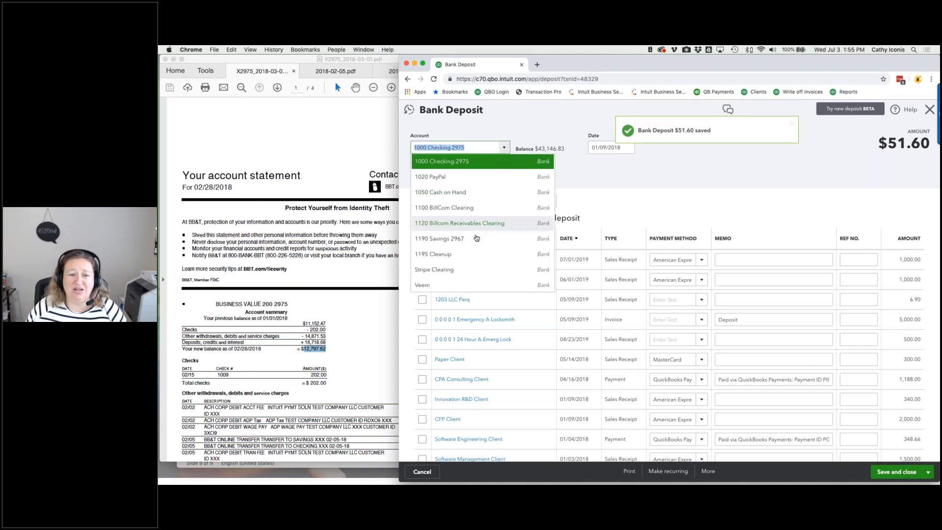
pyautogui.click(471, 254)
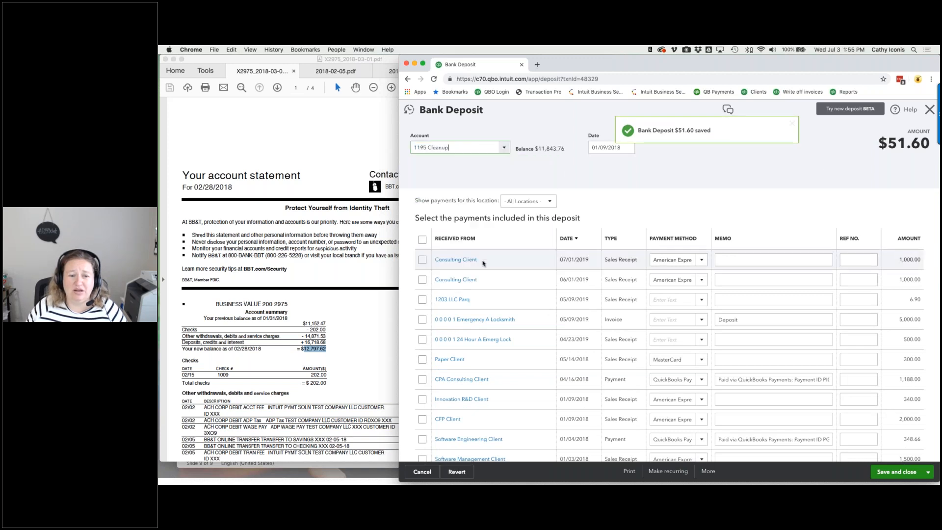
pyautogui.click(897, 471)
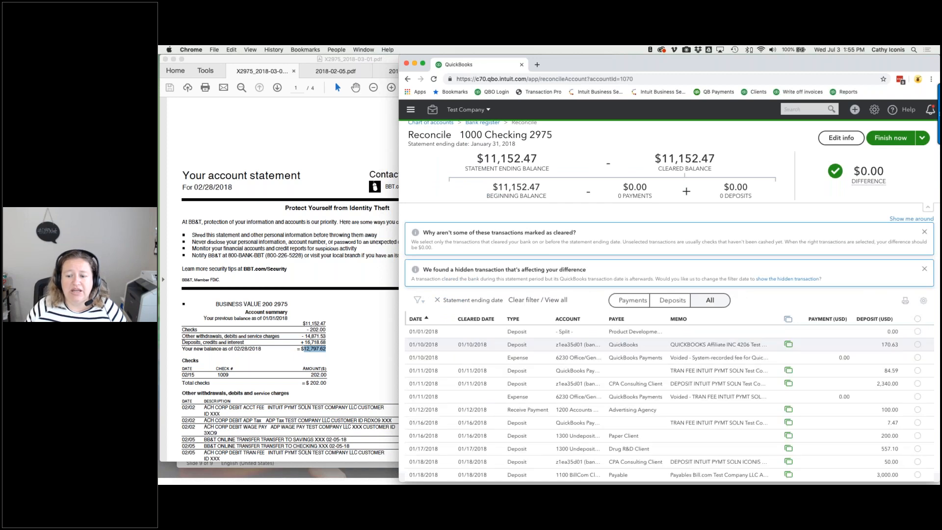
# - Unmatch the 01/10/2018 $170.63 deposit from the bank feed and post it to 1195 Cleanup
pyautogui.click(697, 350)
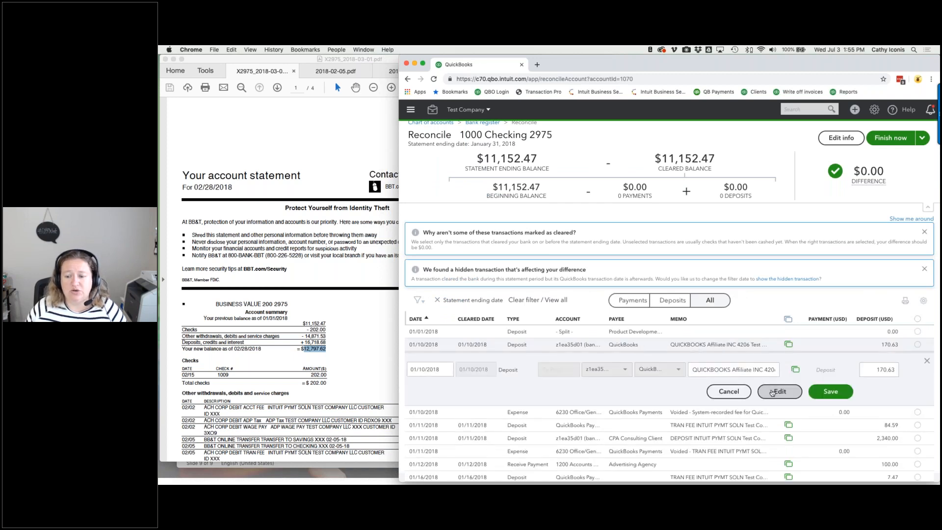
pyautogui.click(834, 390)
pyautogui.click(457, 147)
pyautogui.click(481, 254)
pyautogui.click(441, 165)
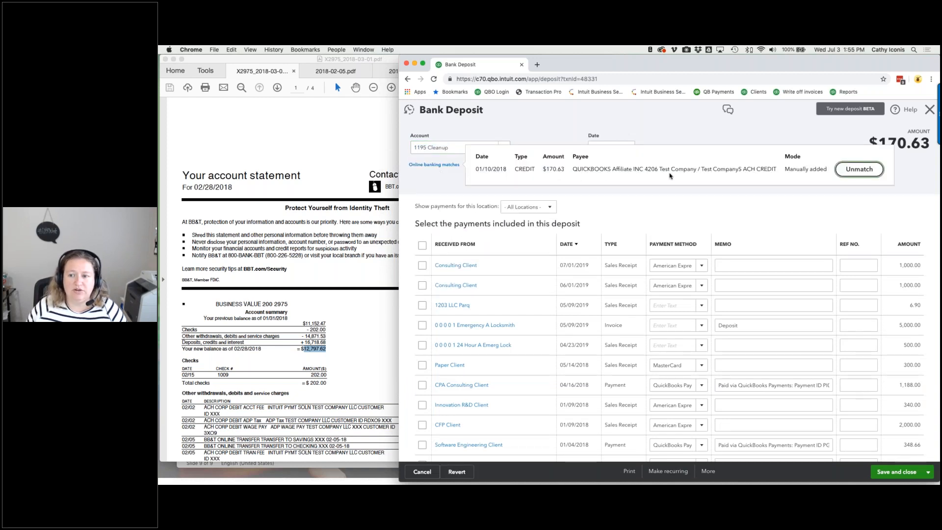
pyautogui.click(869, 175)
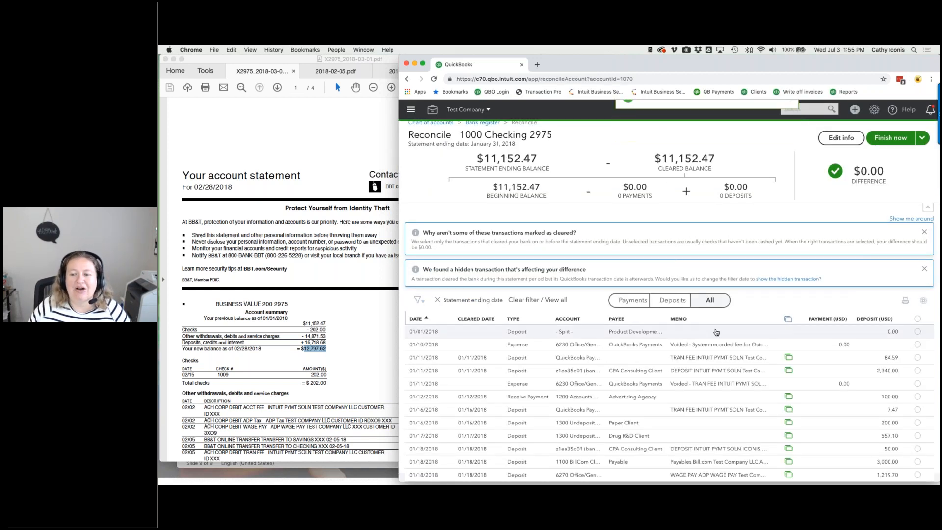
# - Unmatch the 01/11/2018 $84.59 deposit, post it to 1195 Cleanup, and save it
pyautogui.click(717, 358)
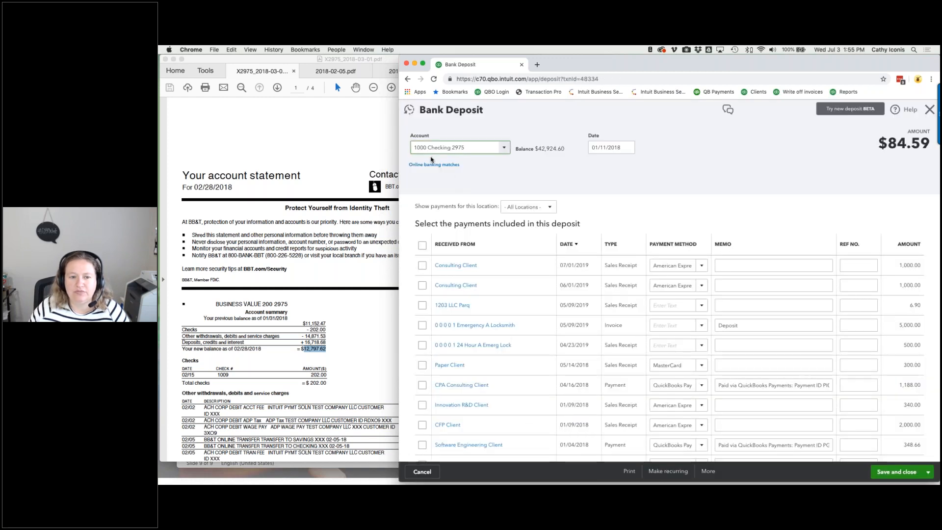
pyautogui.click(434, 164)
pyautogui.click(820, 167)
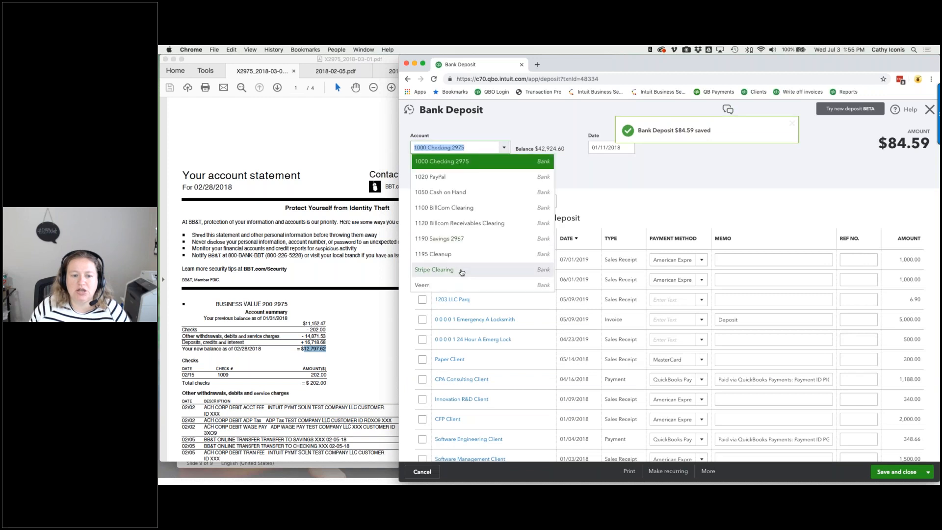
pyautogui.click(462, 254)
pyautogui.click(883, 472)
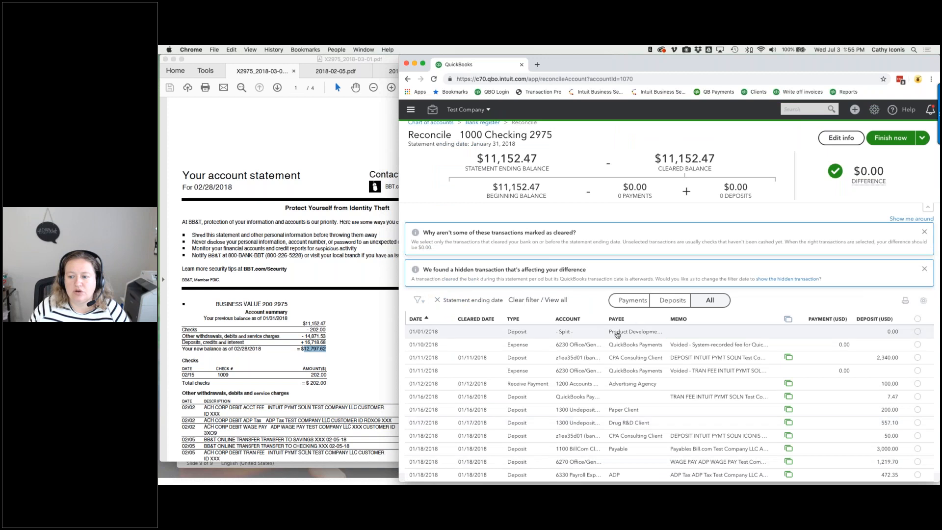
# - Mark the 01/01 zero-amount deposit and the 01/10 and 01/11 voided expenses as cleared
pyautogui.rightClick(915, 331)
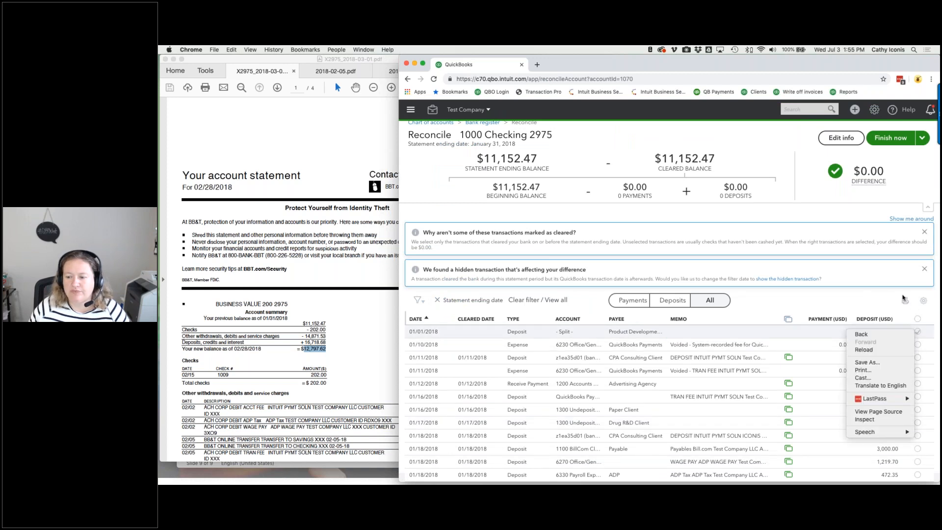
pyautogui.click(882, 300)
pyautogui.click(917, 331)
pyautogui.click(917, 344)
pyautogui.click(917, 371)
pyautogui.scroll(-2, 917, 373)
pyautogui.scroll(-3, 669, 403)
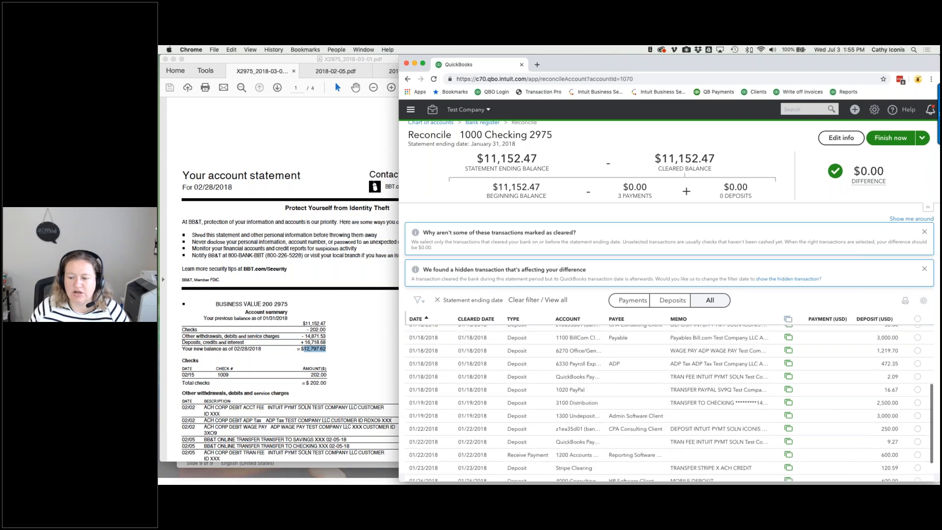
pyautogui.scroll(5, 670, 402)
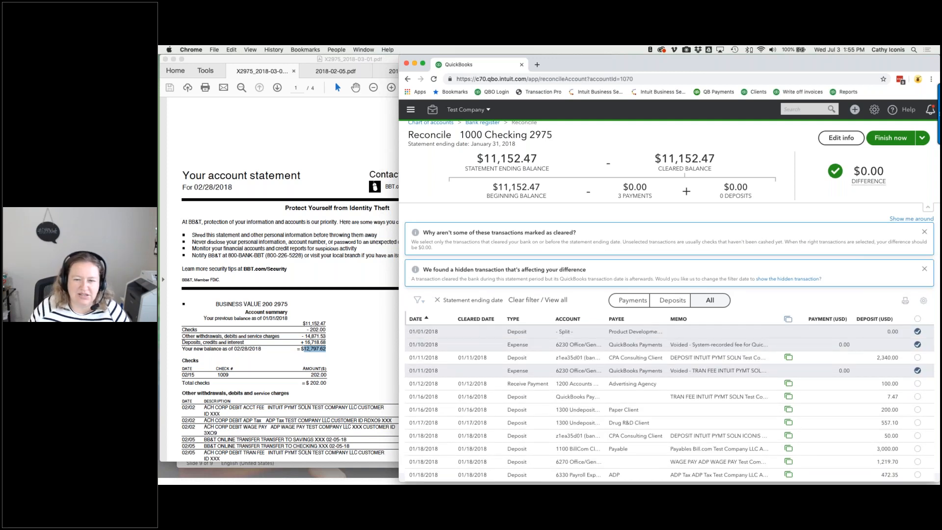
# - Unmatch the 01/11/2018 $2,340.00 client deposit, post it to 1195 Cleanup, and save it
pyautogui.click(632, 358)
pyautogui.click(780, 399)
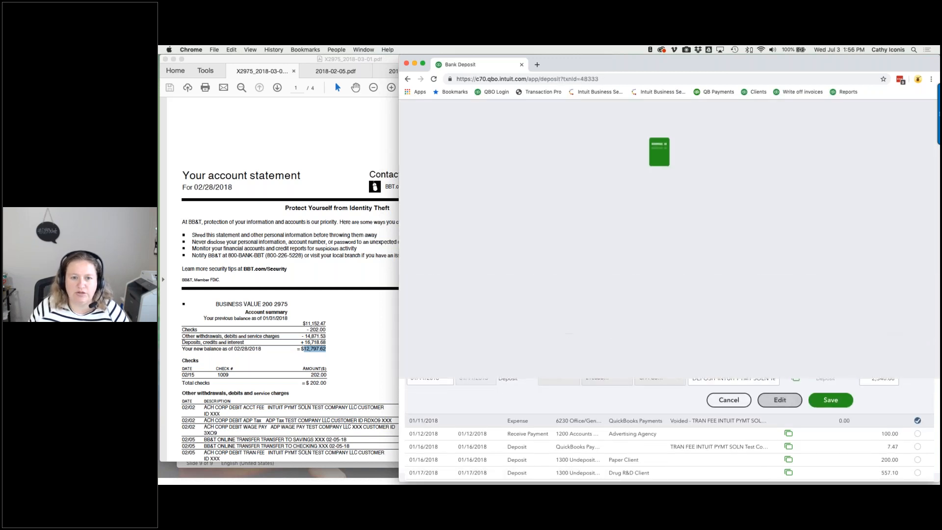
pyautogui.click(448, 165)
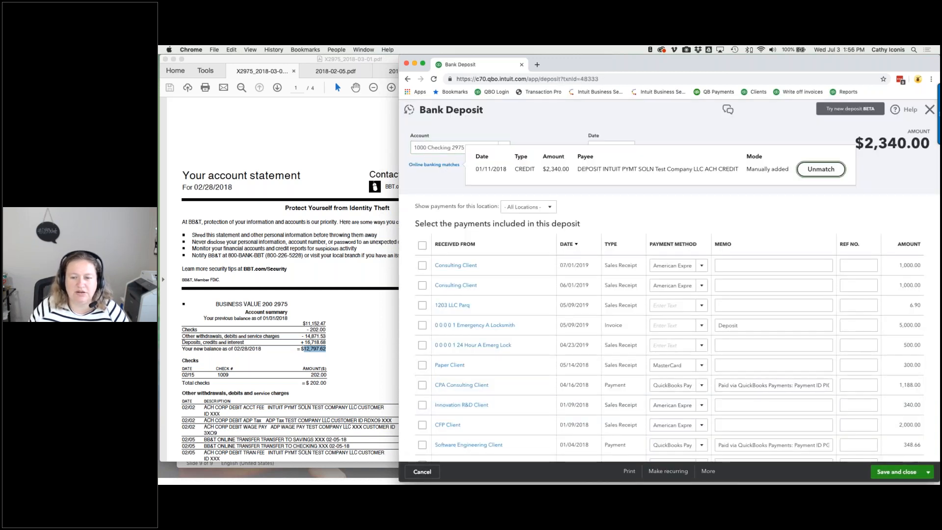
pyautogui.click(820, 169)
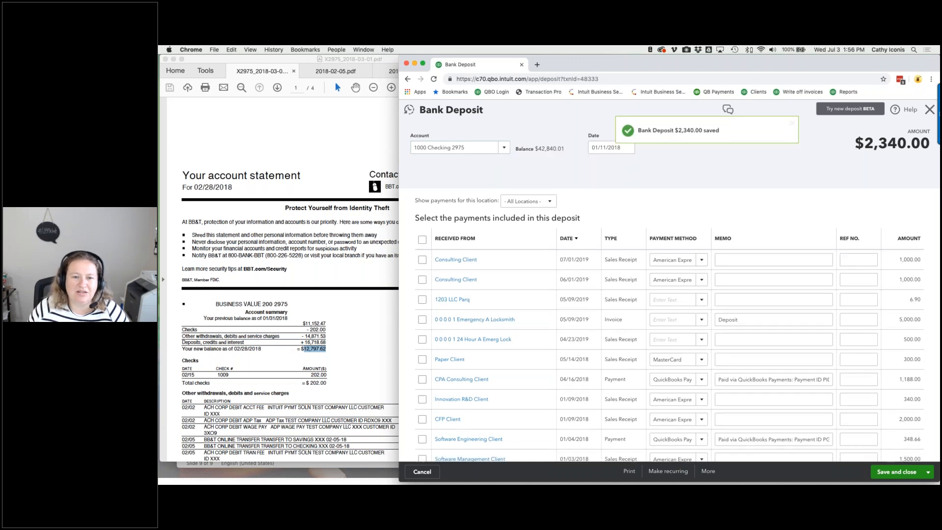
pyautogui.click(505, 150)
pyautogui.click(456, 254)
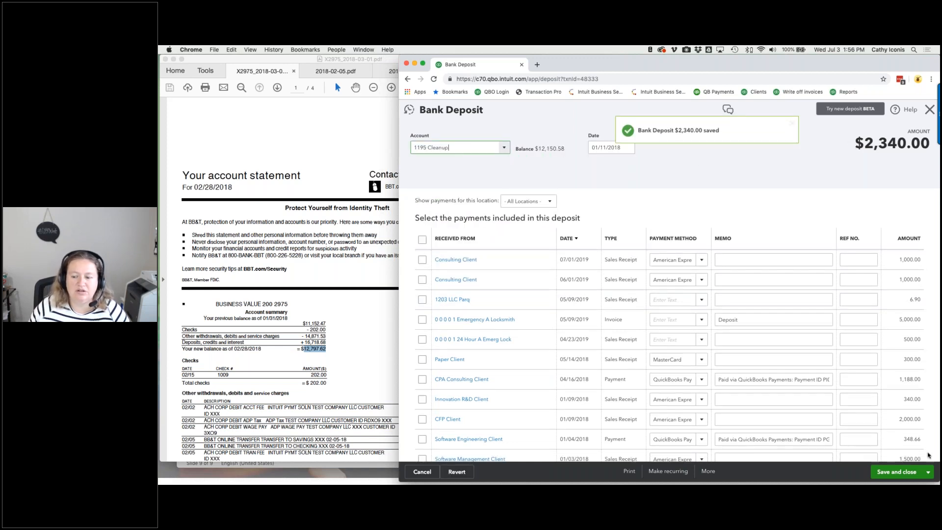
pyautogui.click(898, 472)
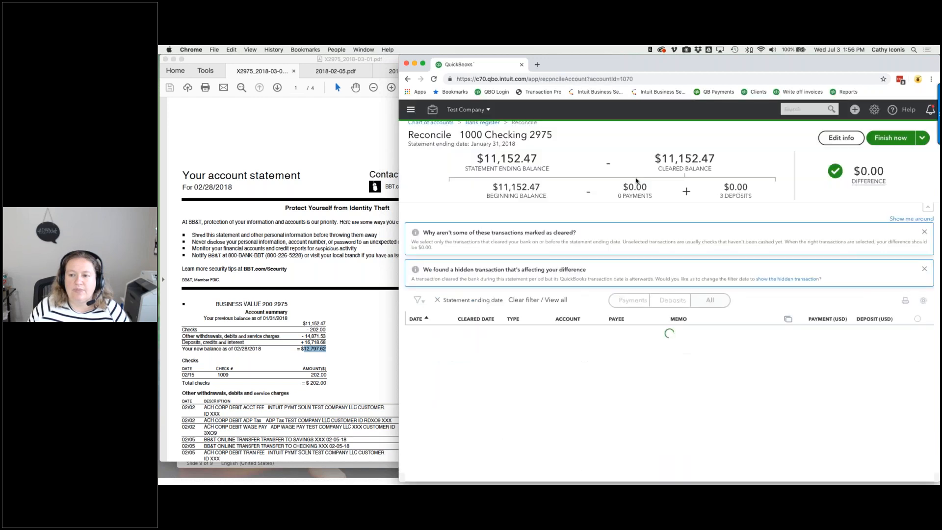
pyautogui.scroll(-5, 773, 363)
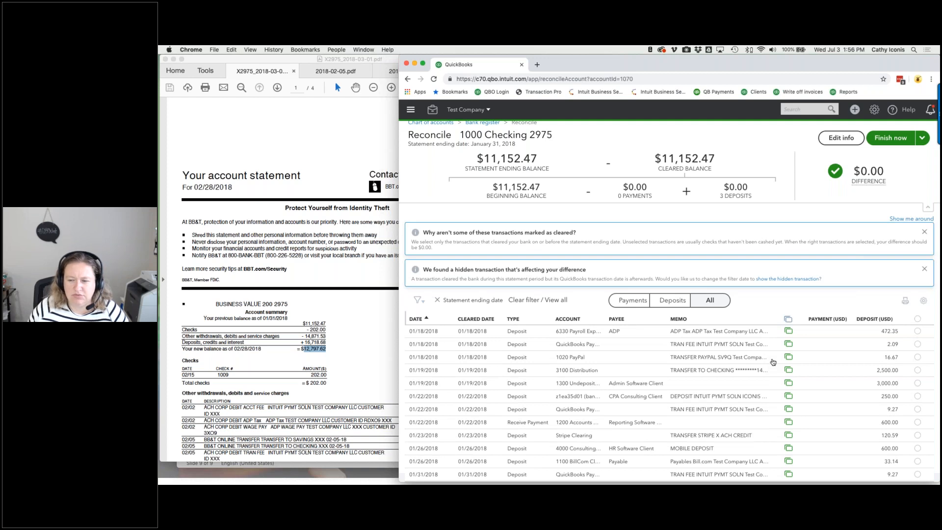
pyautogui.scroll(5, 773, 363)
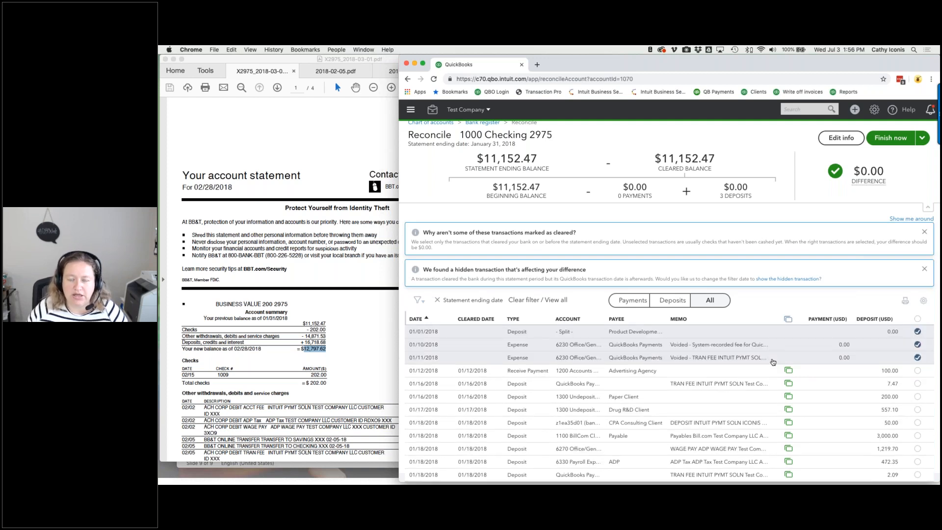
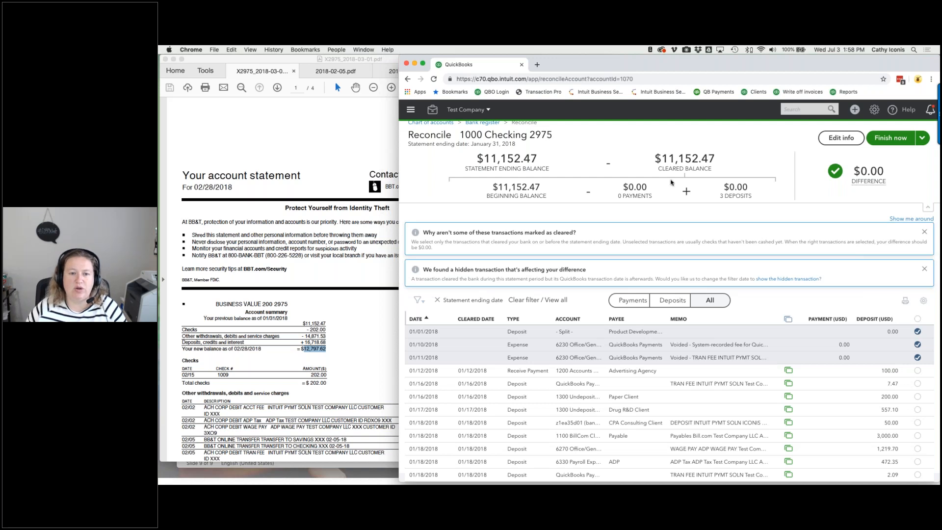
# - Leave the reconciliation for Reclassify Transactions, then start a new expense
pyautogui.click(432, 110)
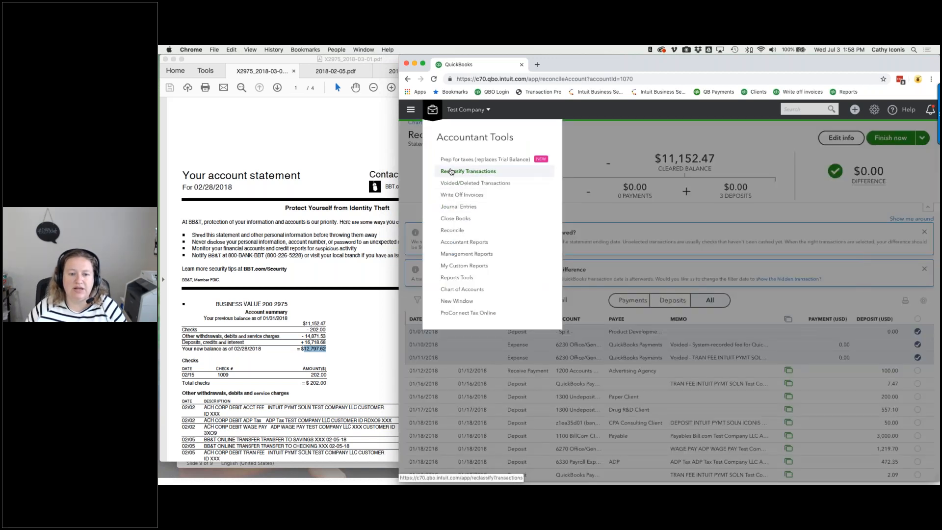
pyautogui.click(468, 171)
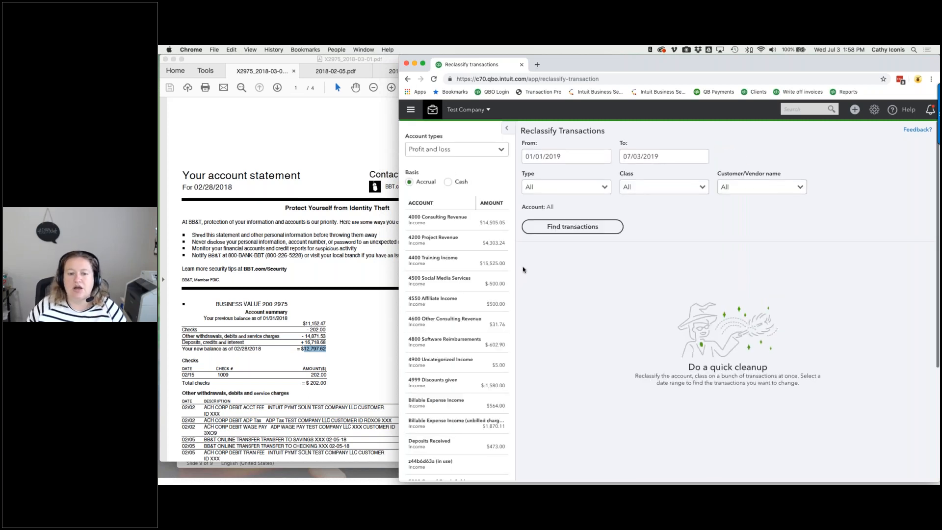
pyautogui.click(855, 109)
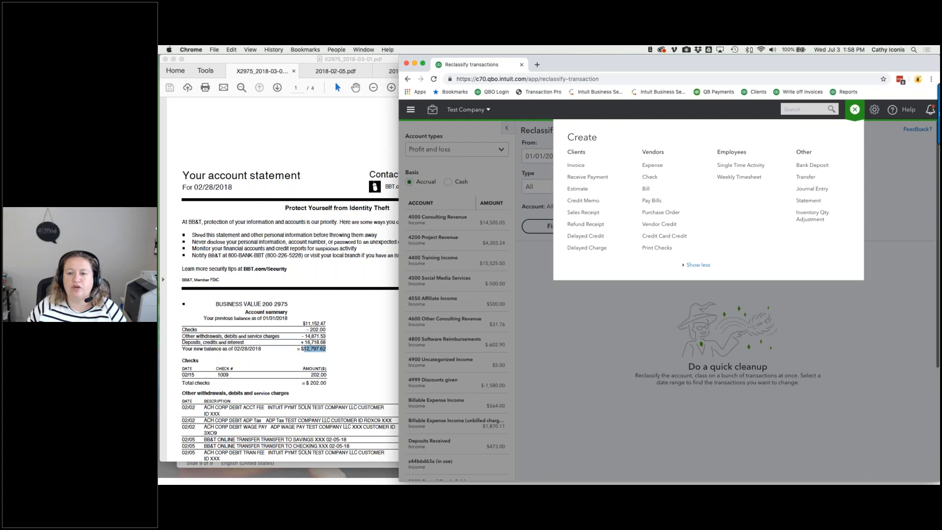
pyautogui.click(652, 165)
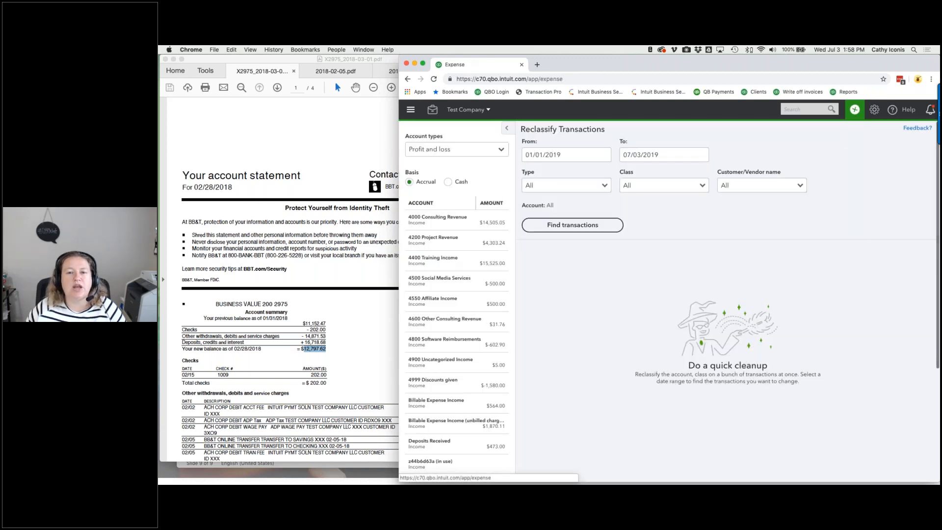
pyautogui.click(493, 319)
pyautogui.click(511, 318)
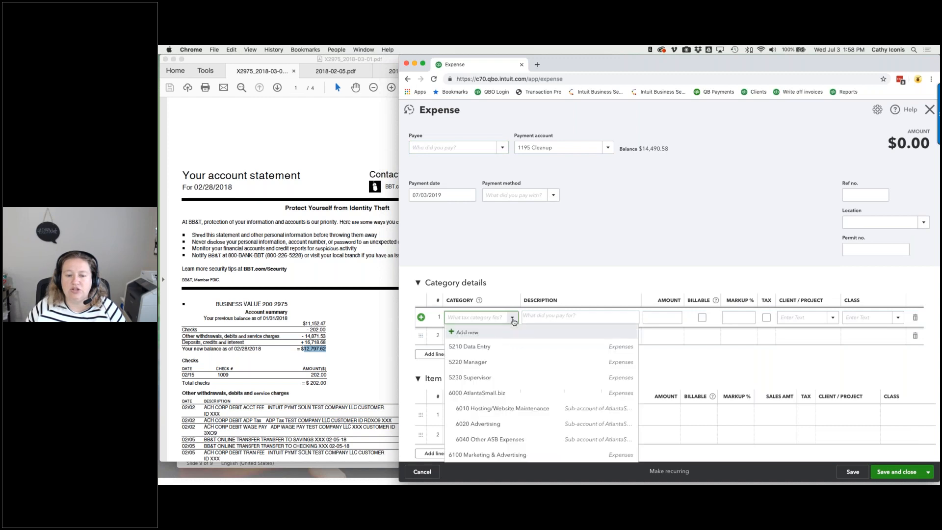
pyautogui.click(495, 346)
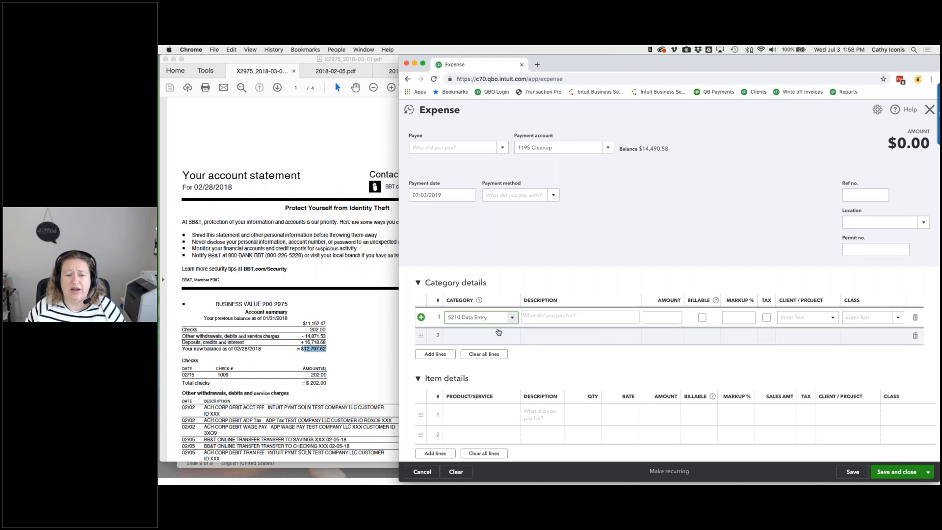
pyautogui.click(501, 414)
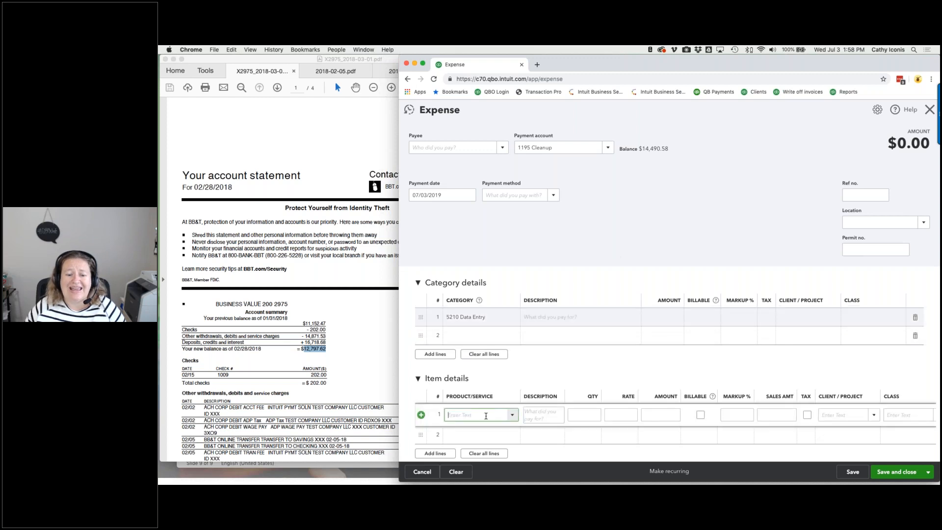
pyautogui.click(514, 416)
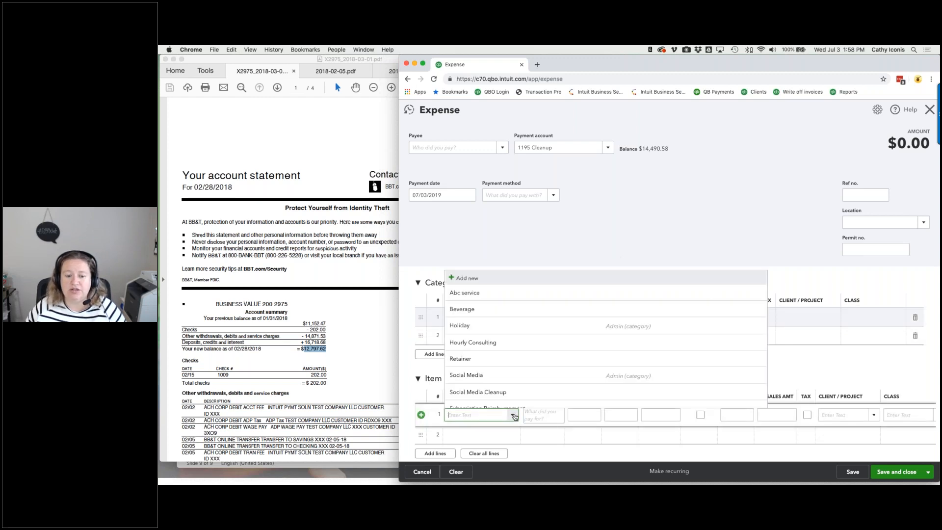
pyautogui.click(509, 341)
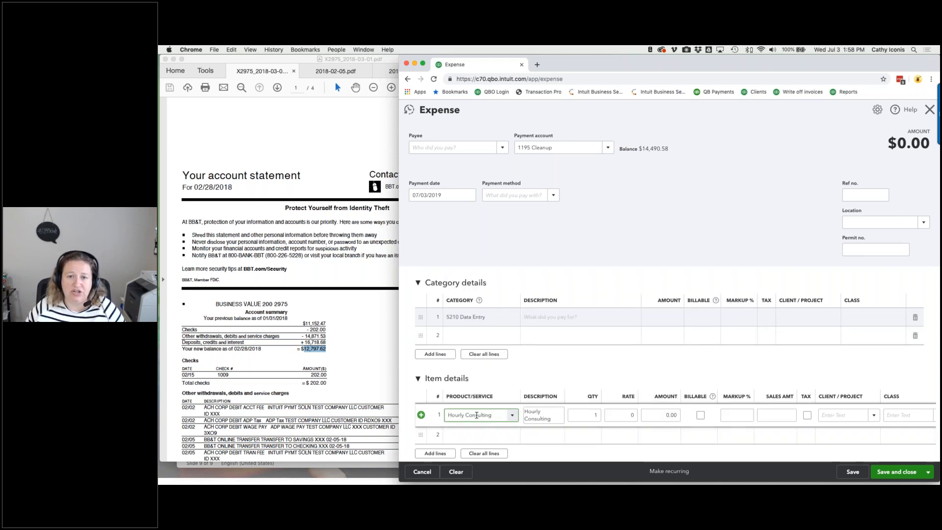
pyautogui.press('super+a')
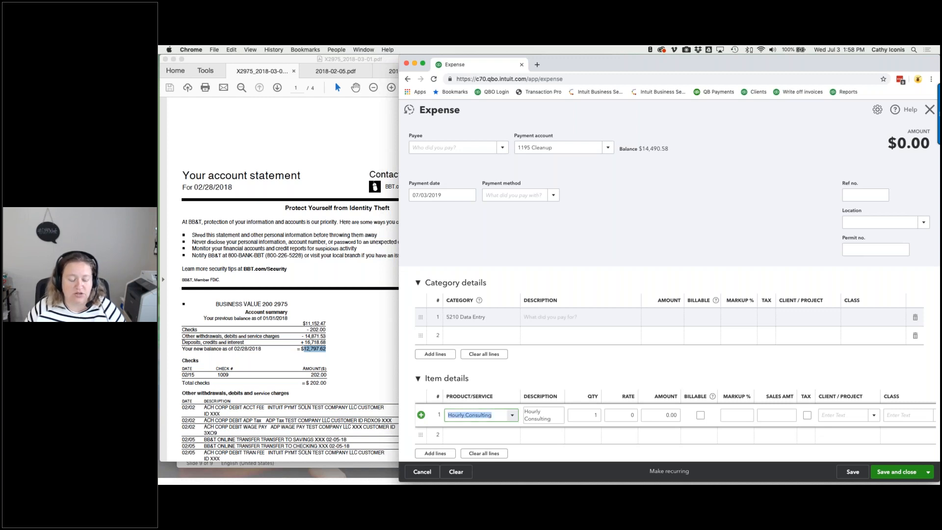
pyautogui.click(929, 110)
pyautogui.click(721, 306)
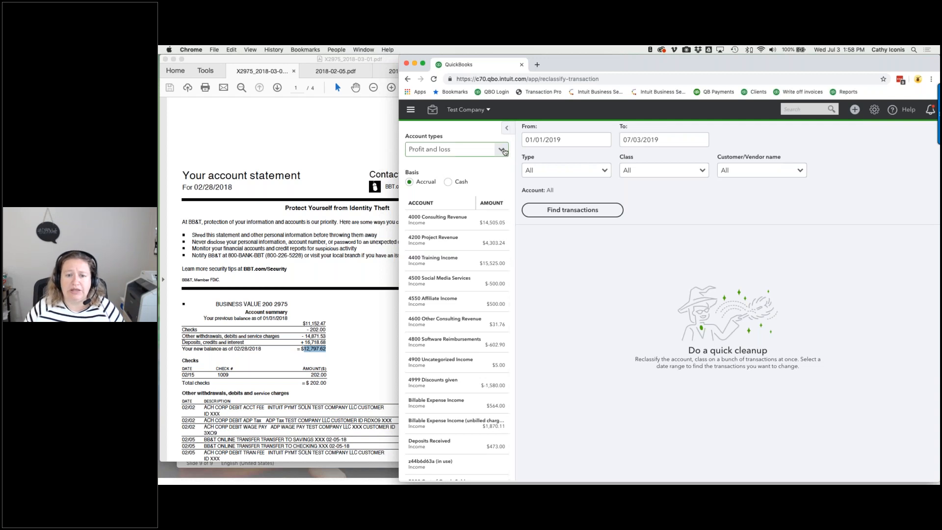
# - Set the Reclassify Transactions date range to 01/01/2018 through 05/31/2018
pyautogui.click(570, 141)
pyautogui.hotkey('shift', 'Left')
pyautogui.hotkey('shift', 'Left')
pyautogui.hotkey('shift', 'Left')
pyautogui.hotkey('shift', 'Left')
pyautogui.hotkey('shift', 'Left')
pyautogui.hotkey('shift', 'Left')
pyautogui.hotkey('shift', 'Left')
pyautogui.hotkey('shift', 'Left')
pyautogui.hotkey('shift', 'Left')
pyautogui.hotkey('shift', 'Left')
pyautogui.write('010118')
pyautogui.press('Tab')
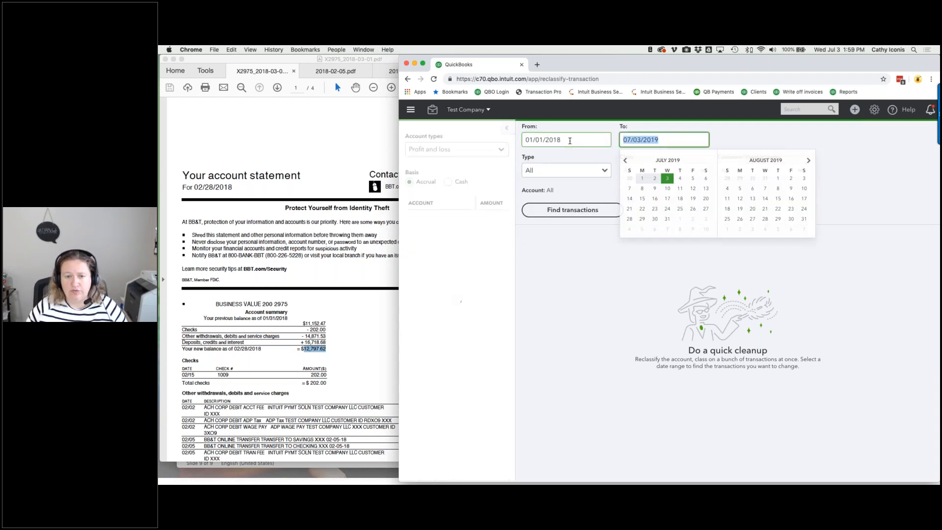
pyautogui.write('053118')
pyautogui.press('Tab')
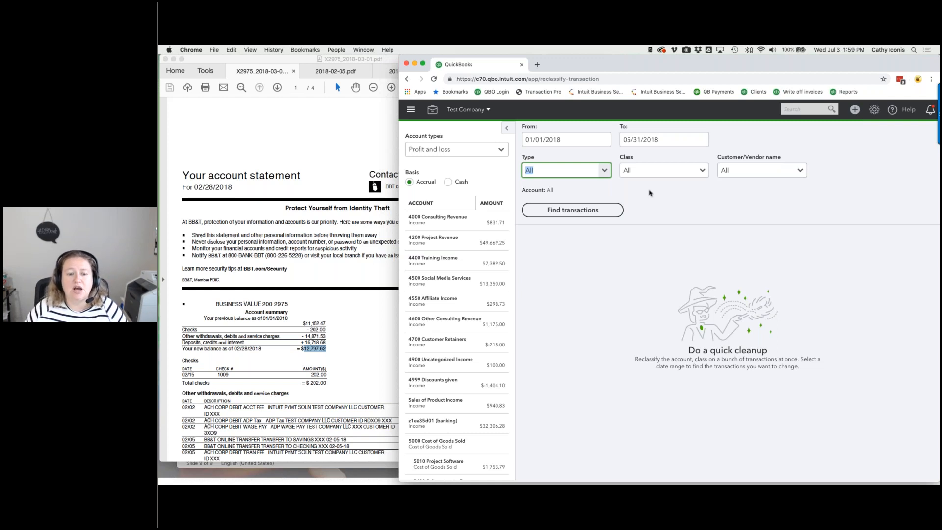
# - Show only invoices posted to 6170 Social Media
pyautogui.scroll(-5, 432, 298)
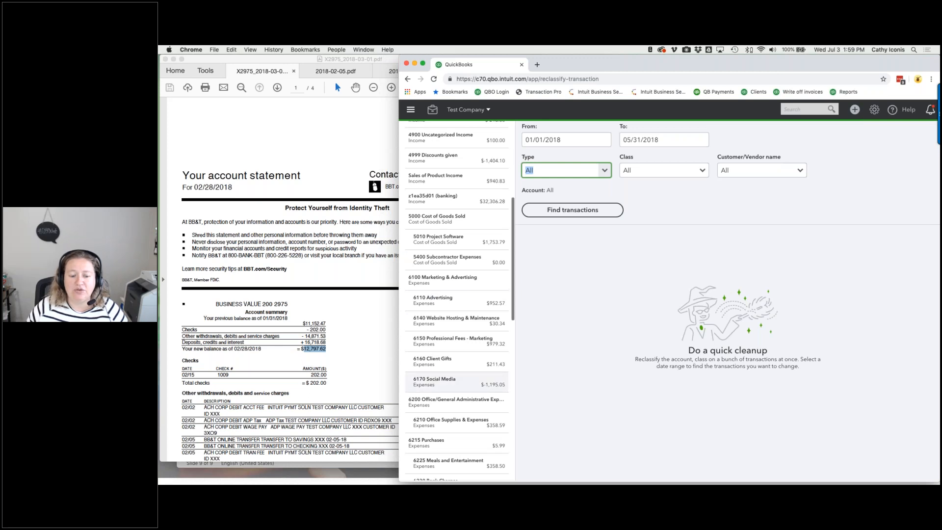
pyautogui.click(437, 385)
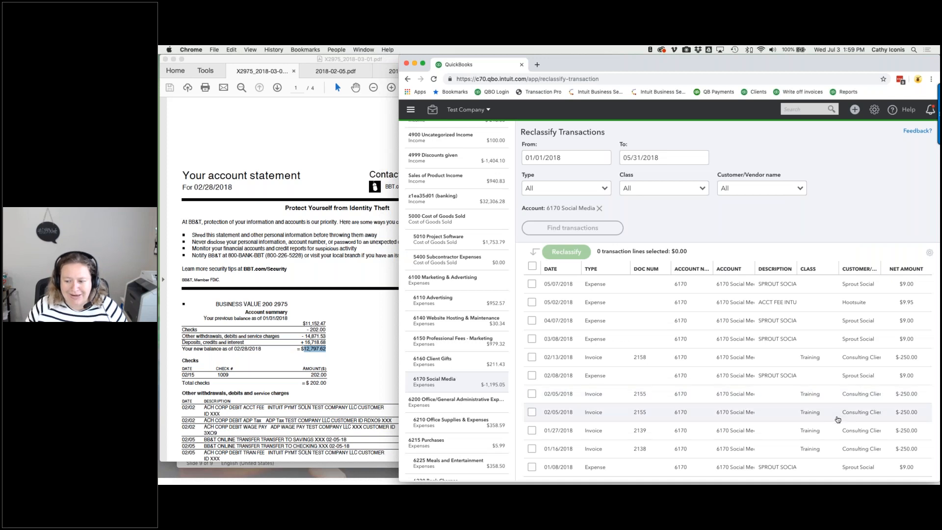
pyautogui.scroll(-1, 837, 419)
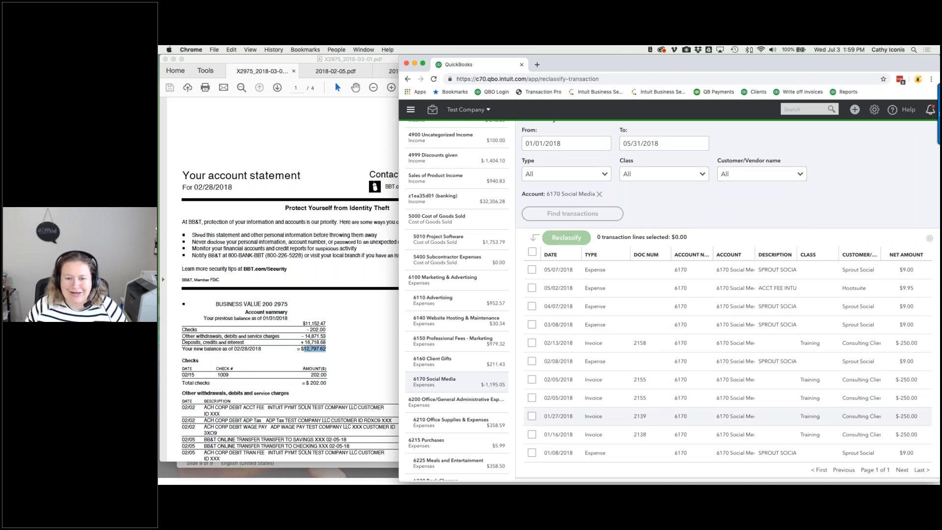
pyautogui.scroll(1, 727, 416)
pyautogui.click(604, 187)
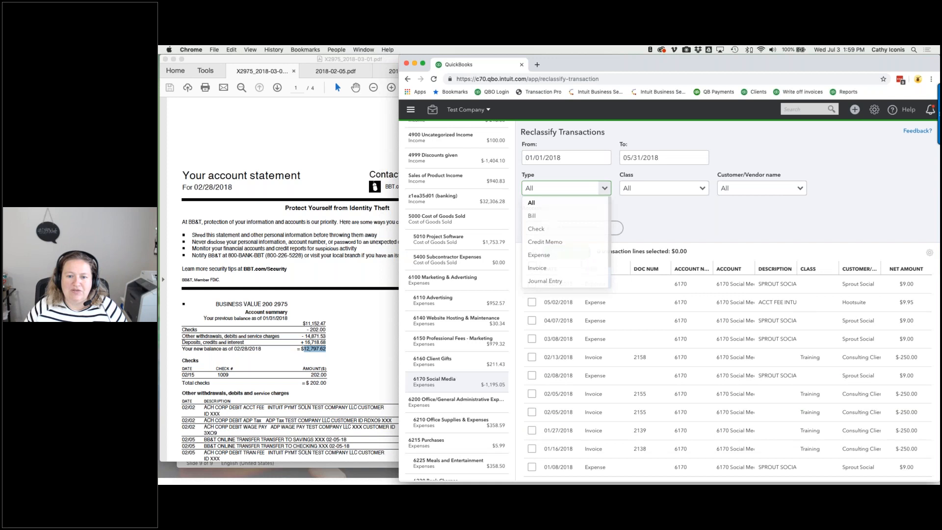
pyautogui.click(536, 268)
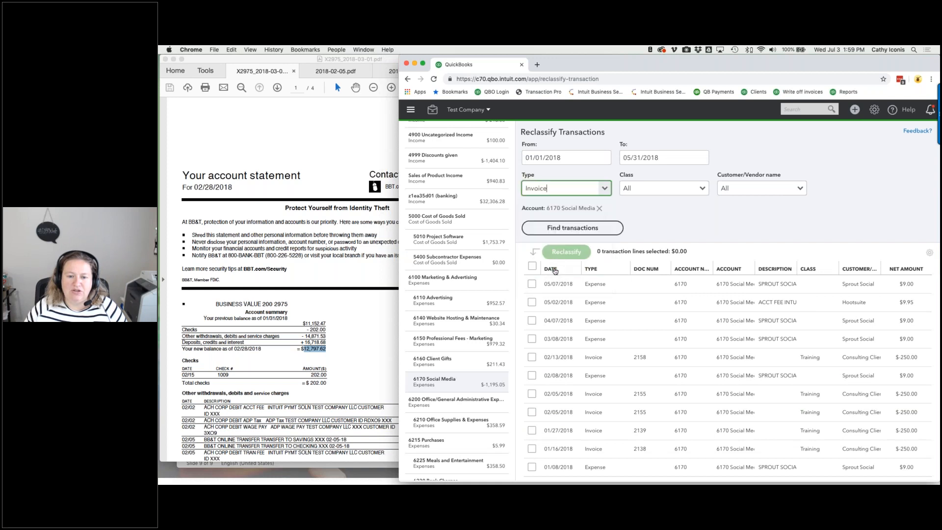
pyautogui.click(600, 230)
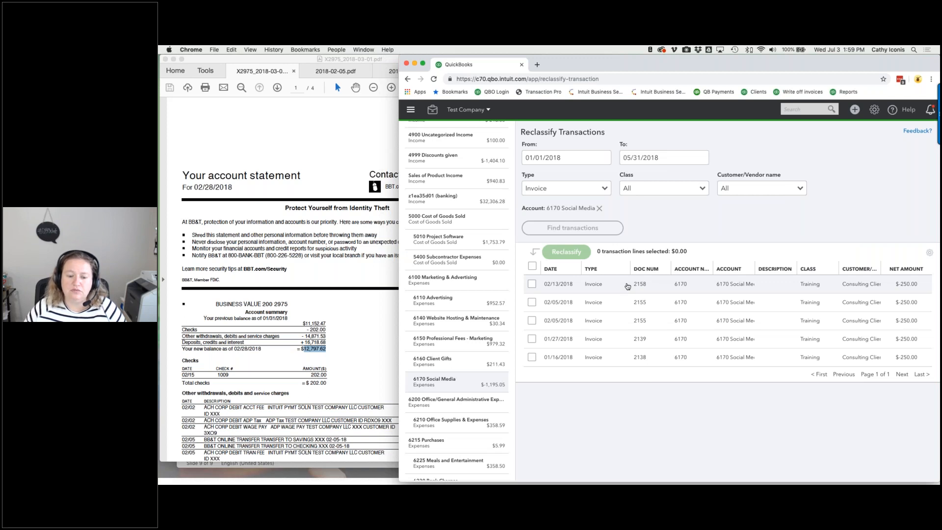
pyautogui.click(681, 287)
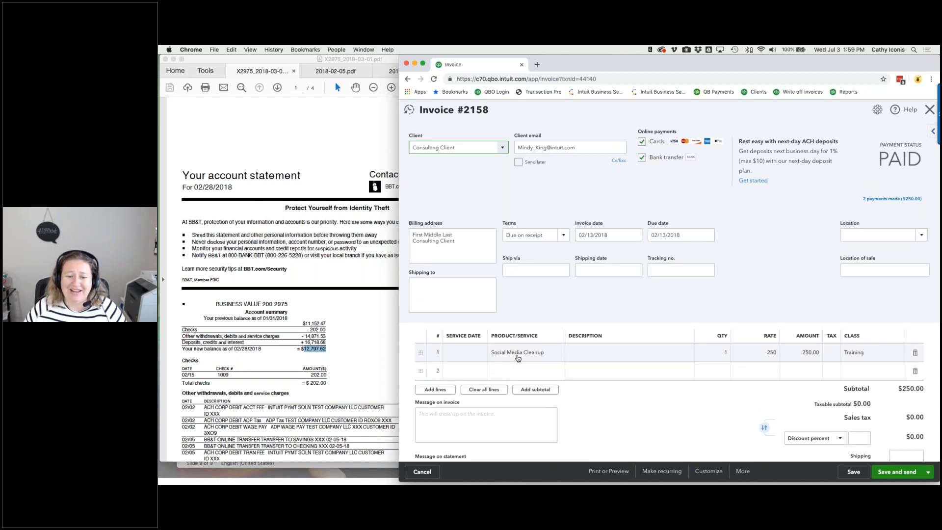
pyautogui.click(519, 354)
pyautogui.press('super+c')
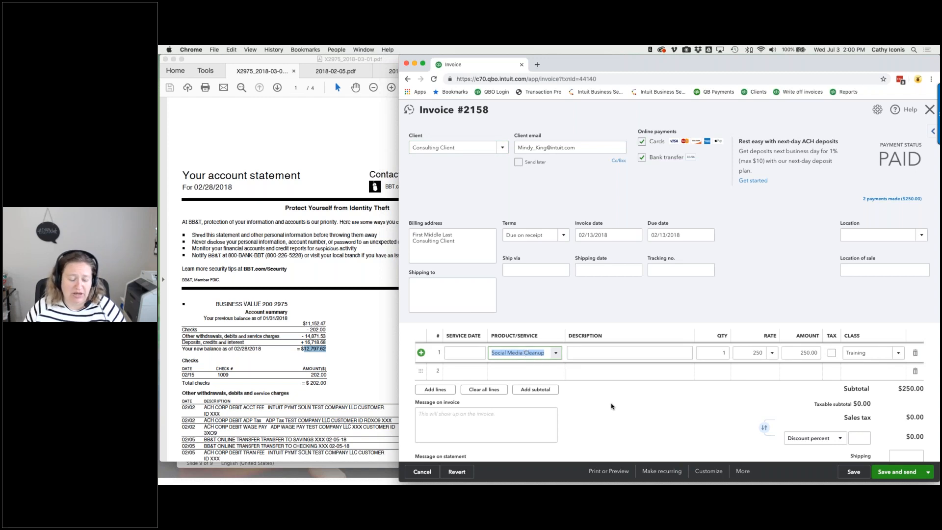
pyautogui.press('Escape')
pyautogui.click(712, 303)
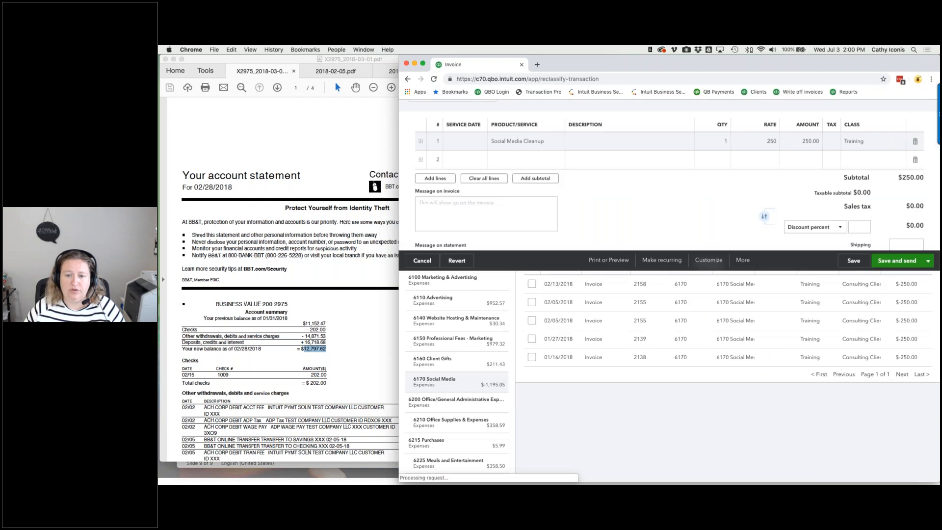
pyautogui.moveTo(647, 150)
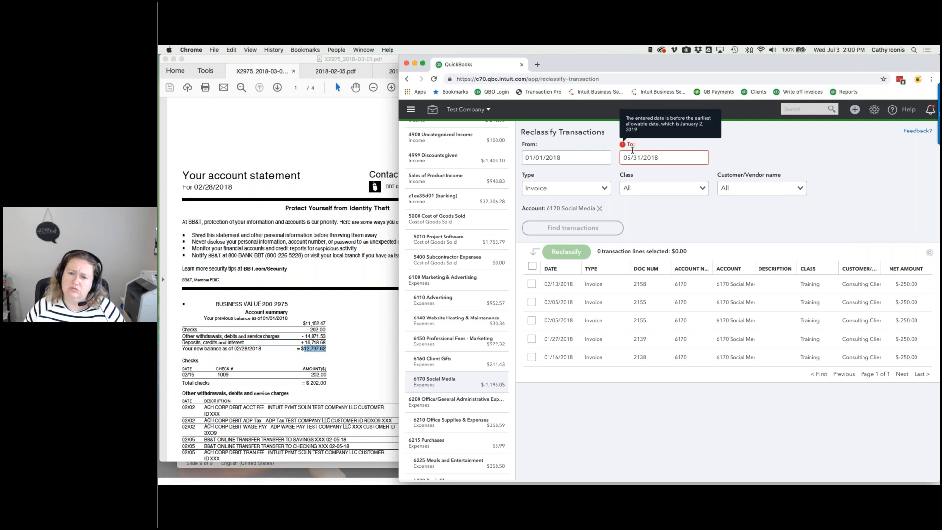
pyautogui.click(874, 109)
# - Open the Social Media Cleanup item from Products and Services and check its current accounts
pyautogui.click(607, 180)
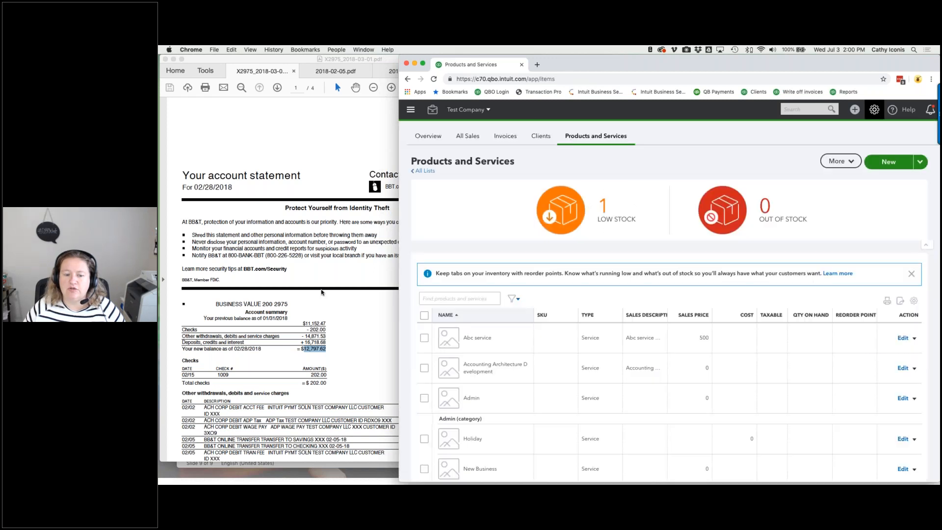
pyautogui.click(456, 300)
pyautogui.press('super+v')
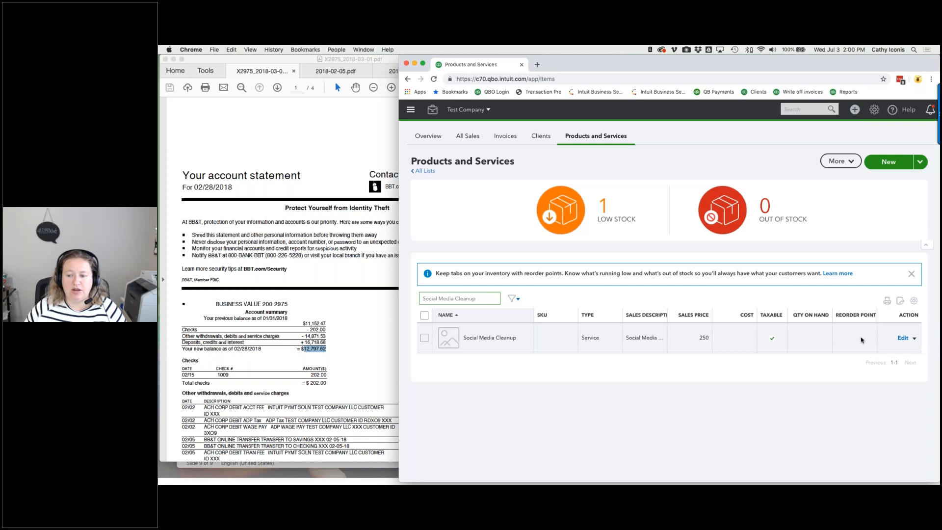
pyautogui.click(903, 337)
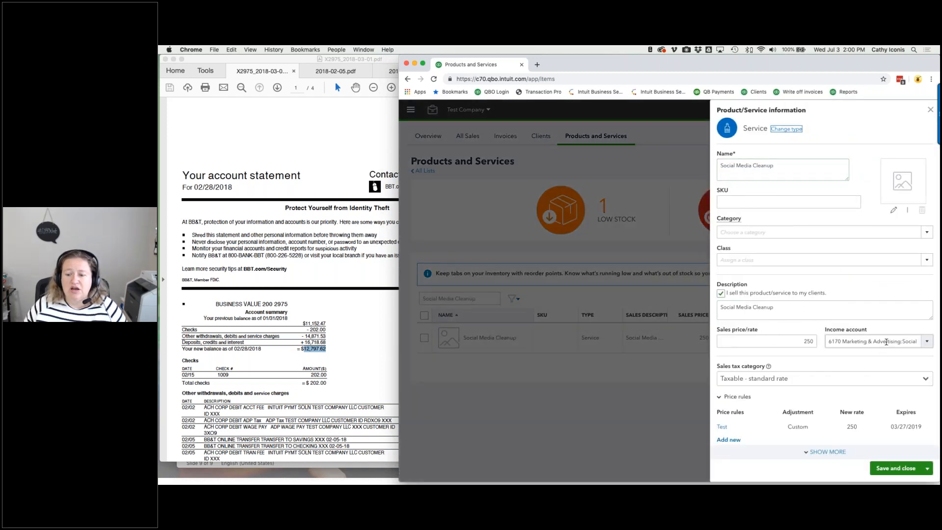
pyautogui.click(926, 340)
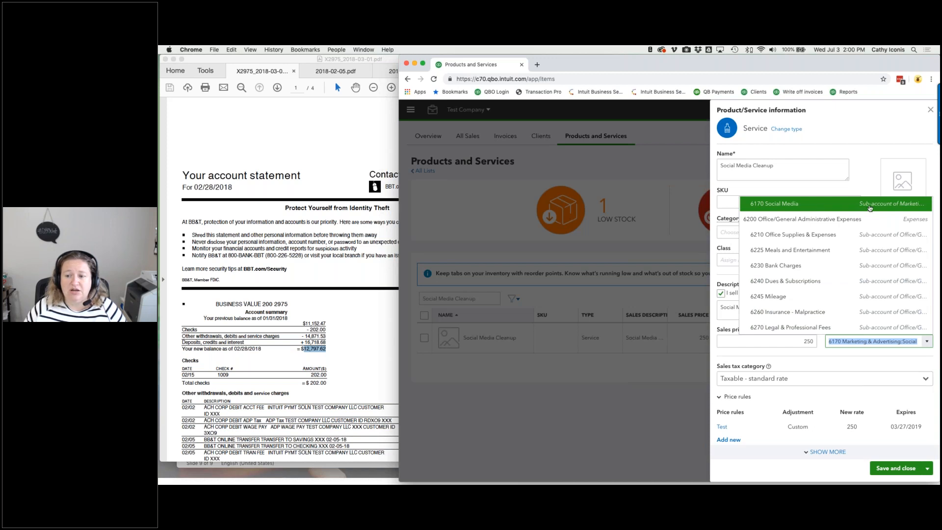
pyautogui.click(845, 361)
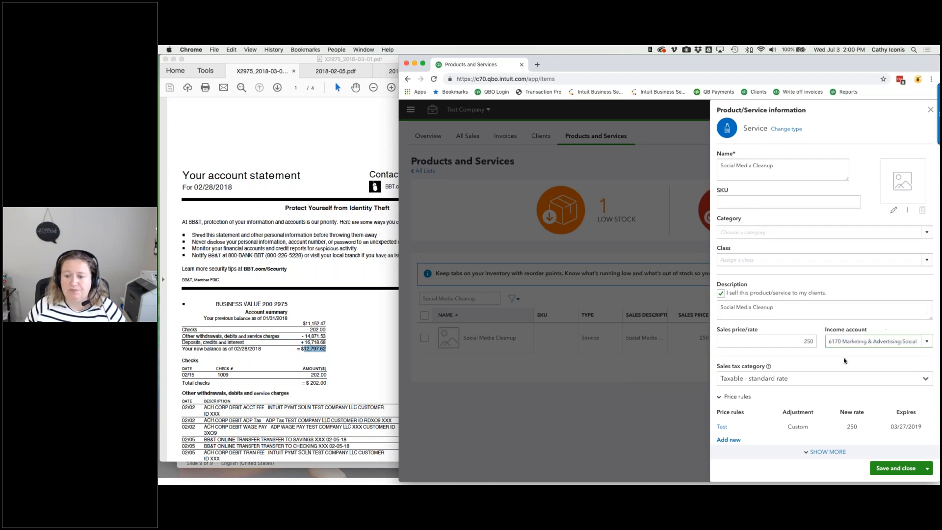
pyautogui.scroll(-2, 836, 324)
pyautogui.scroll(-3, 836, 324)
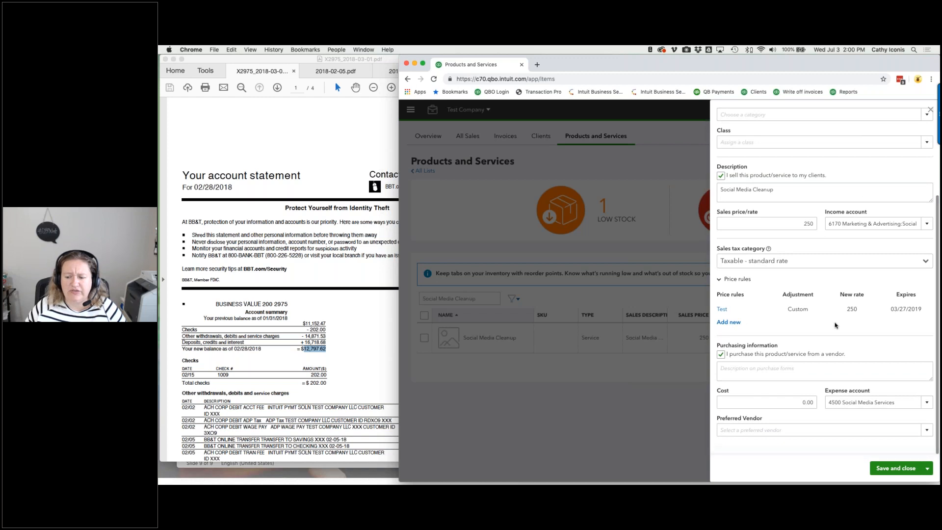
pyautogui.click(847, 401)
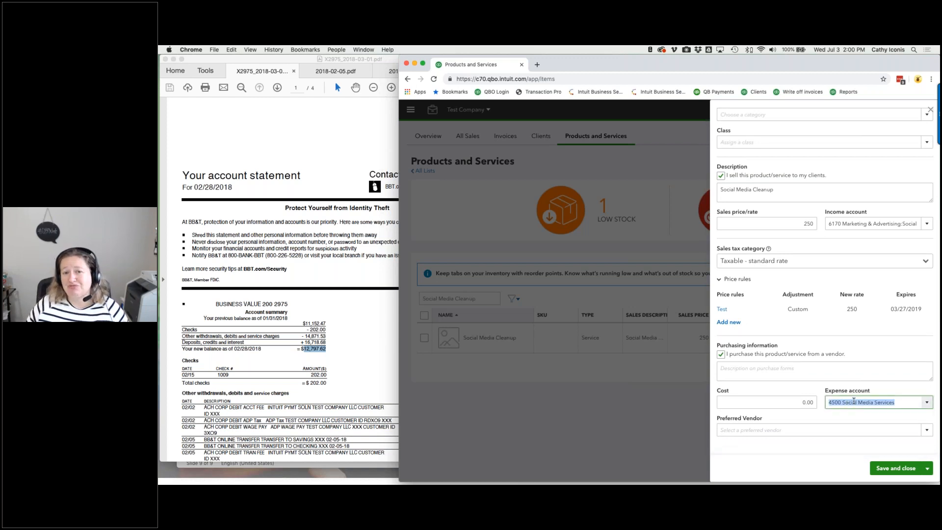
# - Change the income account to 4500 Social Media Services, also updating past transactions
pyautogui.click(924, 224)
pyautogui.write('social')
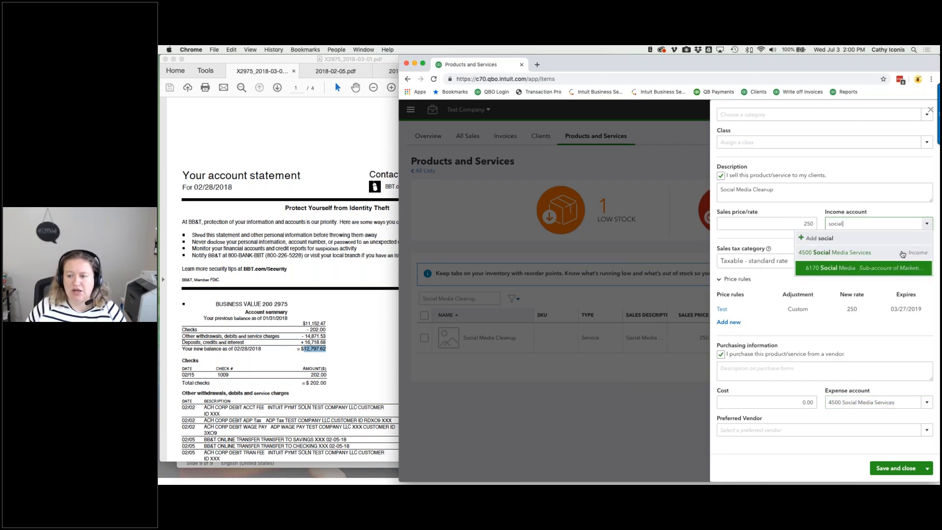
pyautogui.click(902, 254)
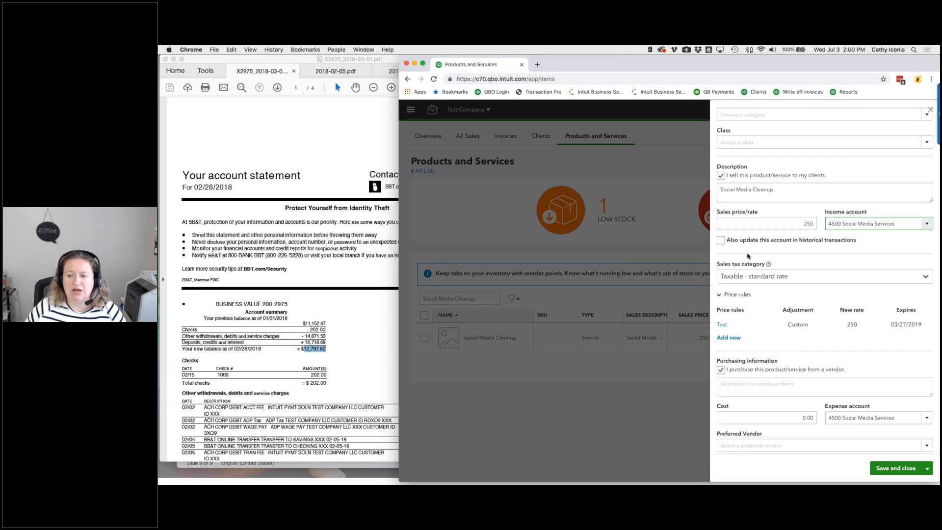
pyautogui.click(722, 240)
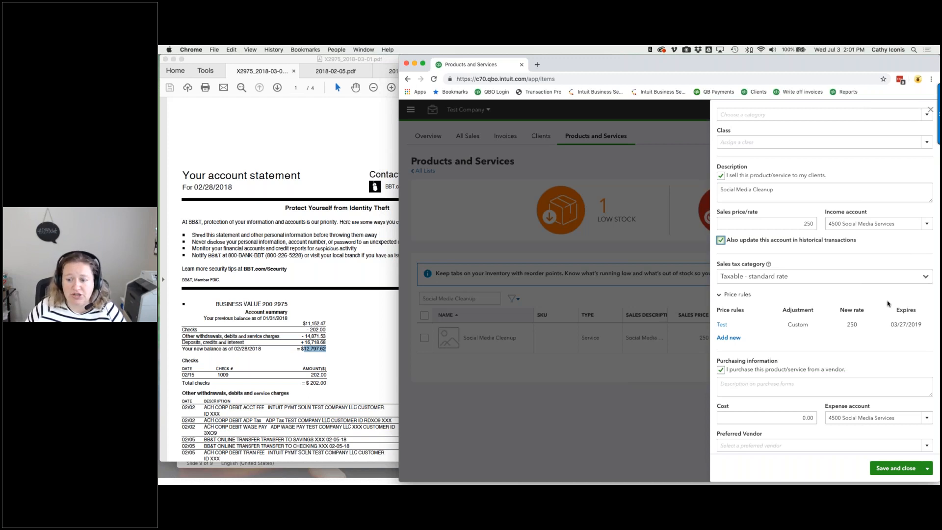
# - Set the expense account to 6170 Social Media, also updating past transactions, and save the item
pyautogui.scroll(-1, 888, 303)
pyautogui.click(866, 401)
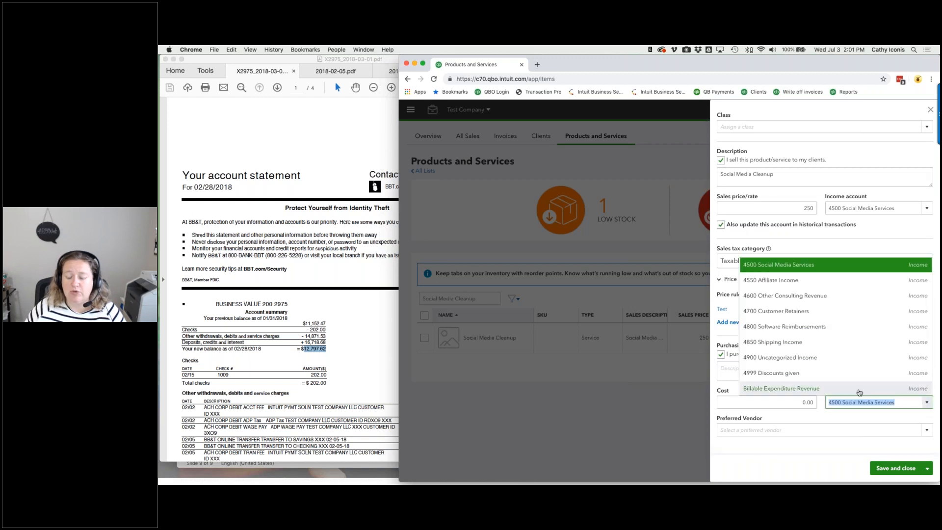
pyautogui.write('social')
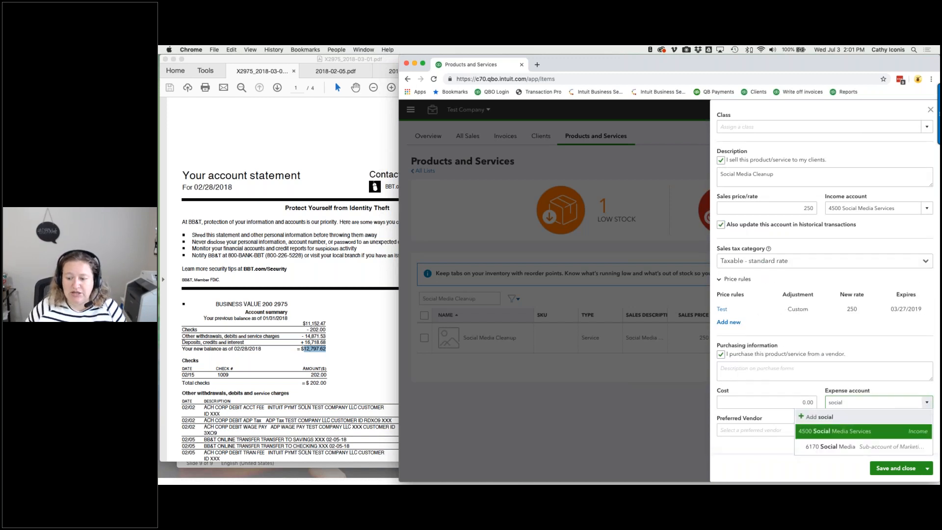
pyautogui.click(845, 447)
pyautogui.click(720, 419)
pyautogui.click(887, 466)
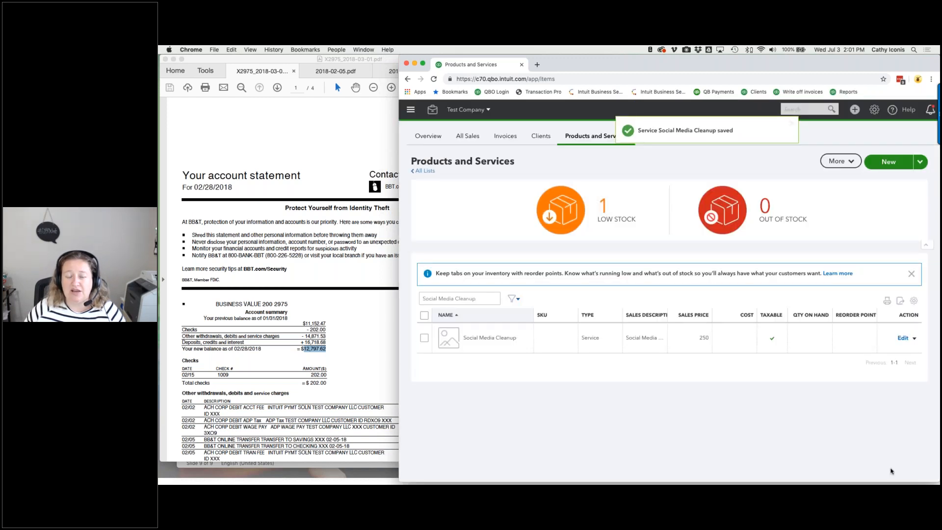
# - Return to Reclassify Transactions with the date range 01/01/2018 to 05/31/2018
pyautogui.click(433, 110)
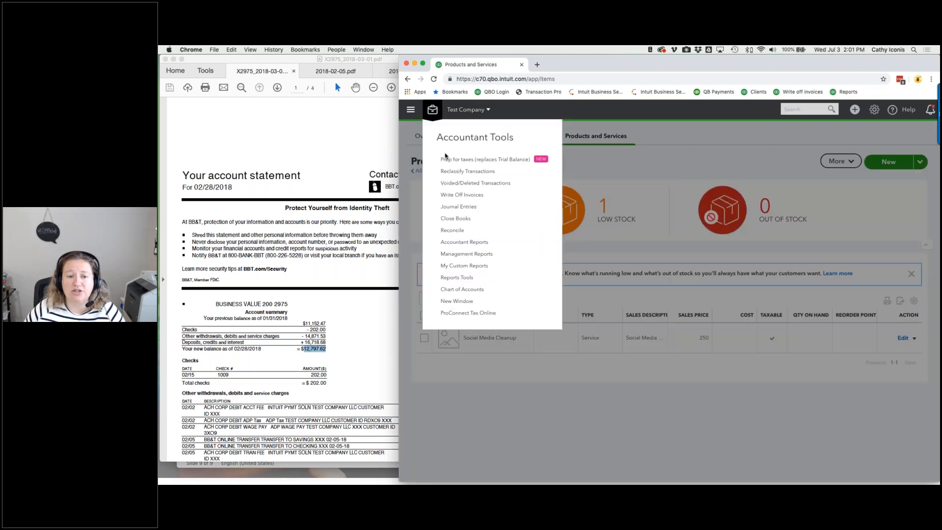
pyautogui.click(458, 171)
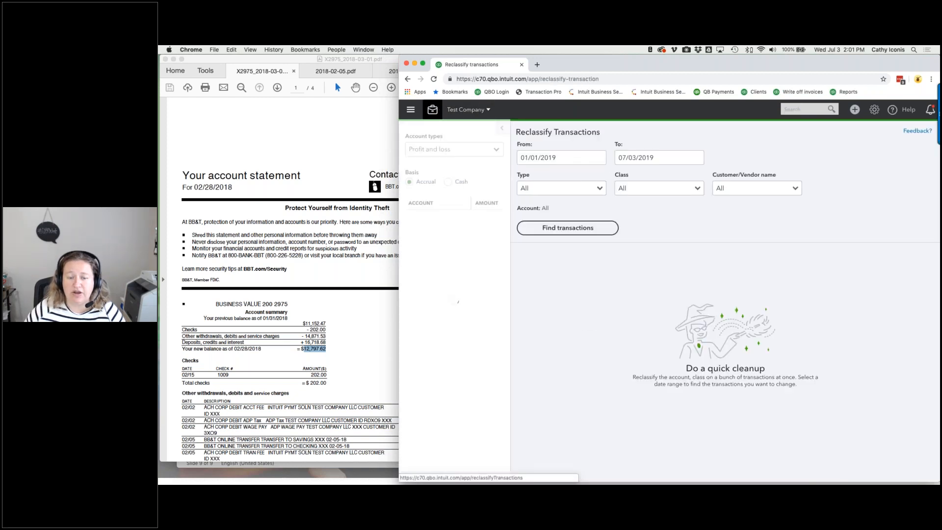
pyautogui.click(583, 154)
pyautogui.hotkey('shift', 'Left')
pyautogui.hotkey('shift', 'Left')
pyautogui.hotkey('shift', 'Left')
pyautogui.hotkey('shift', 'Left')
pyautogui.hotkey('shift', 'Left')
pyautogui.hotkey('shift', 'Left')
pyautogui.hotkey('shift', 'Left')
pyautogui.hotkey('shift', 'Left')
pyautogui.hotkey('shift', 'Left')
pyautogui.hotkey('shift', 'Left')
pyautogui.write('01/01/2018')
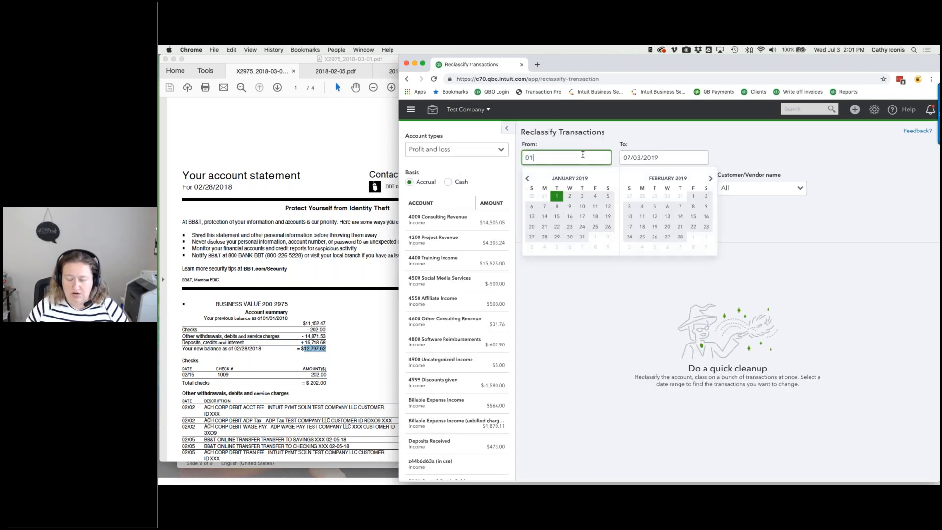
pyautogui.press('Tab')
pyautogui.write('05/31/2018')
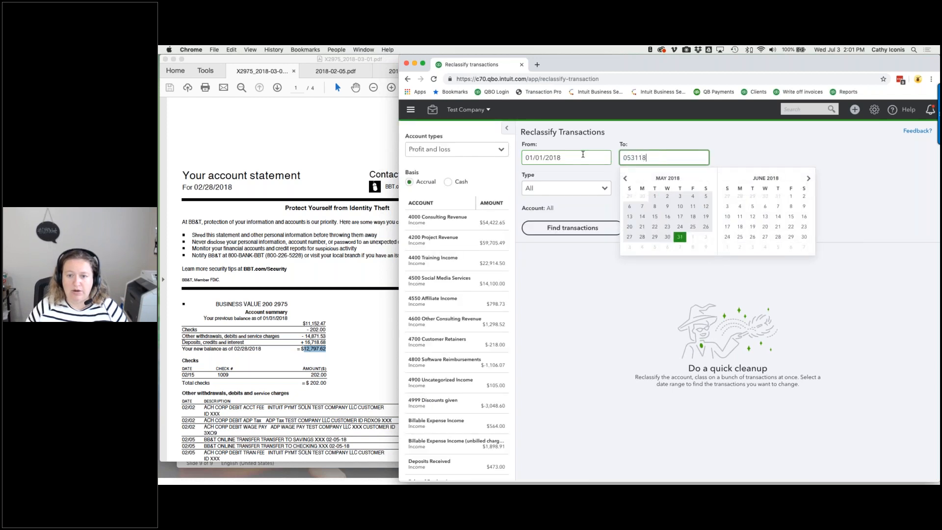
pyautogui.press('Tab')
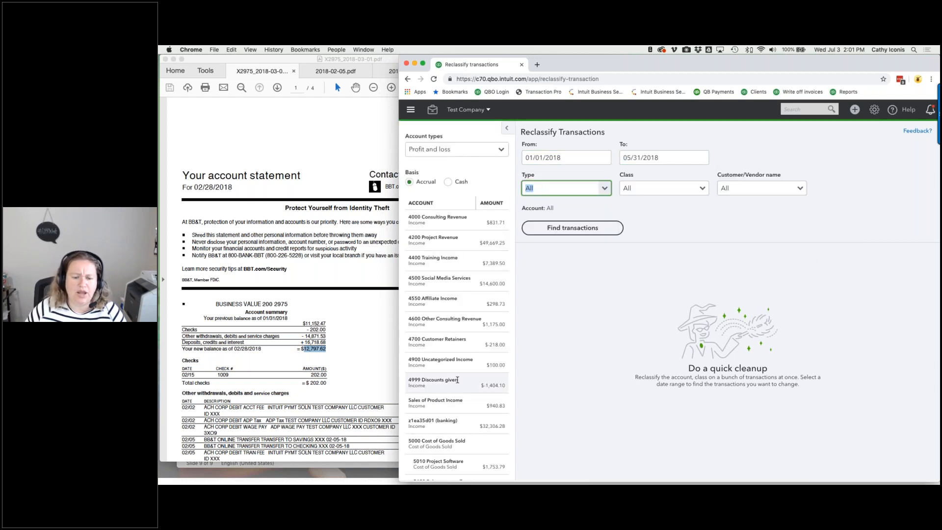
# - Review the 6170 Social Media transactions, then the 4500 Social Media Services ones
pyautogui.scroll(-5, 457, 380)
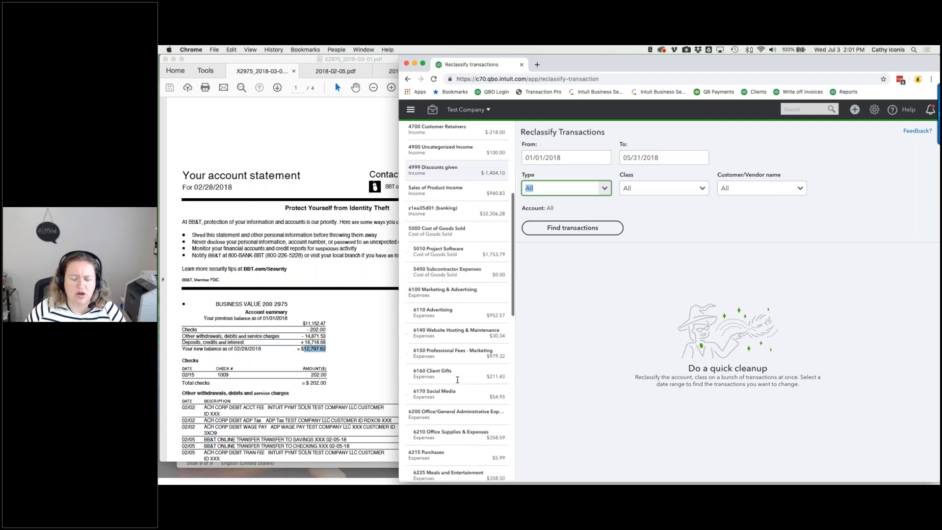
pyautogui.click(459, 393)
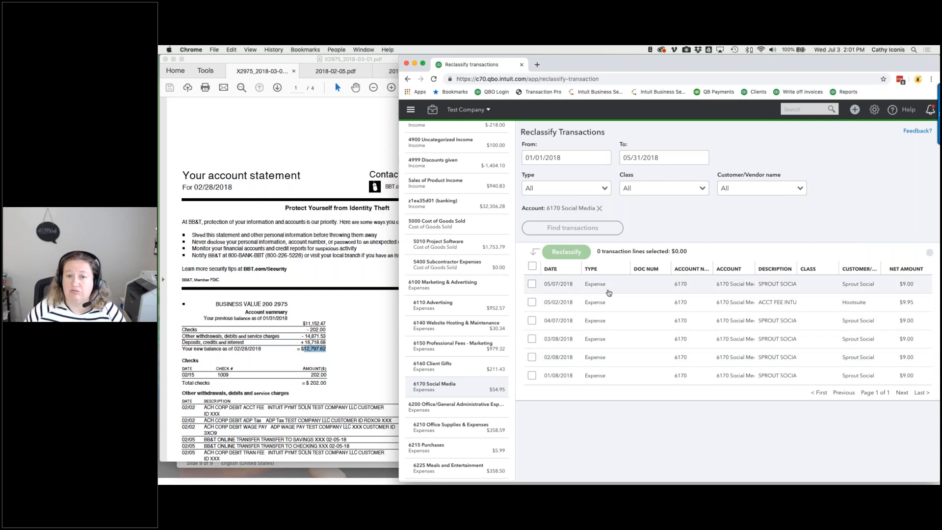
pyautogui.scroll(4, 461, 245)
pyautogui.click(472, 229)
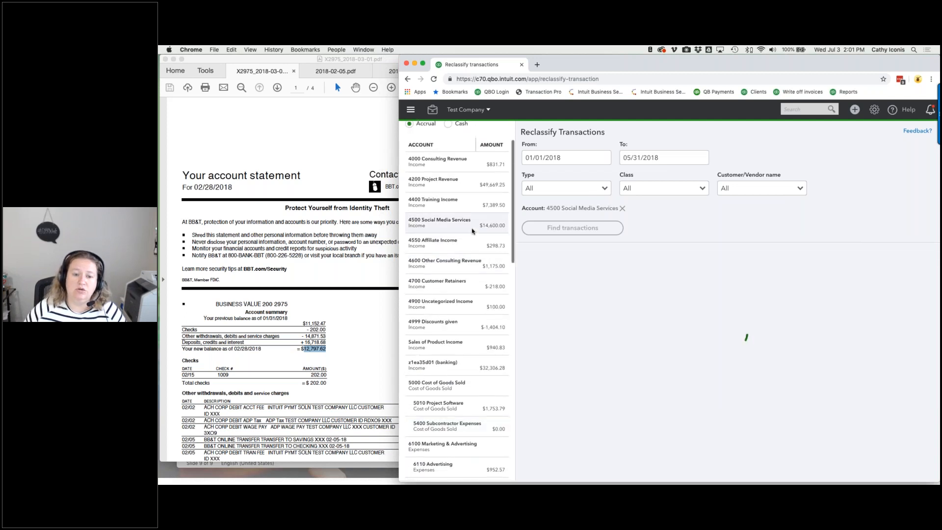
pyautogui.scroll(-1, 659, 354)
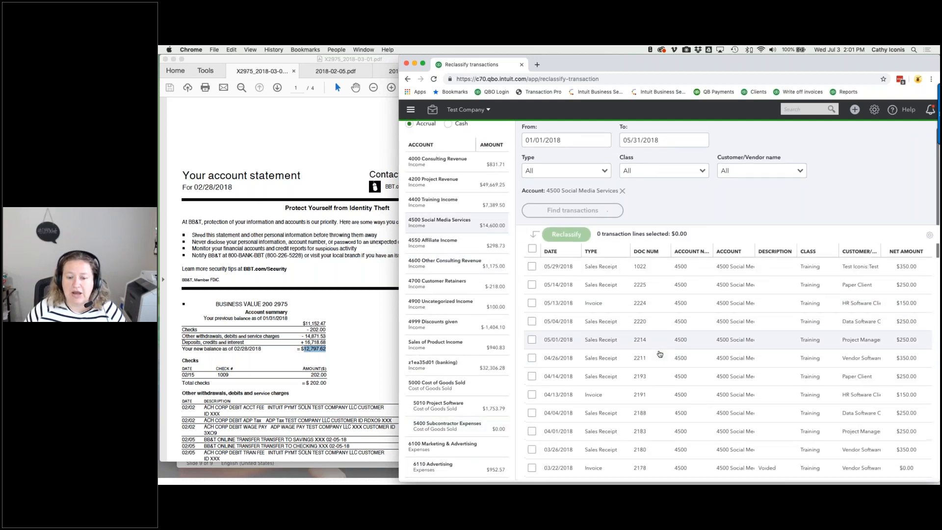
pyautogui.scroll(-10, 659, 354)
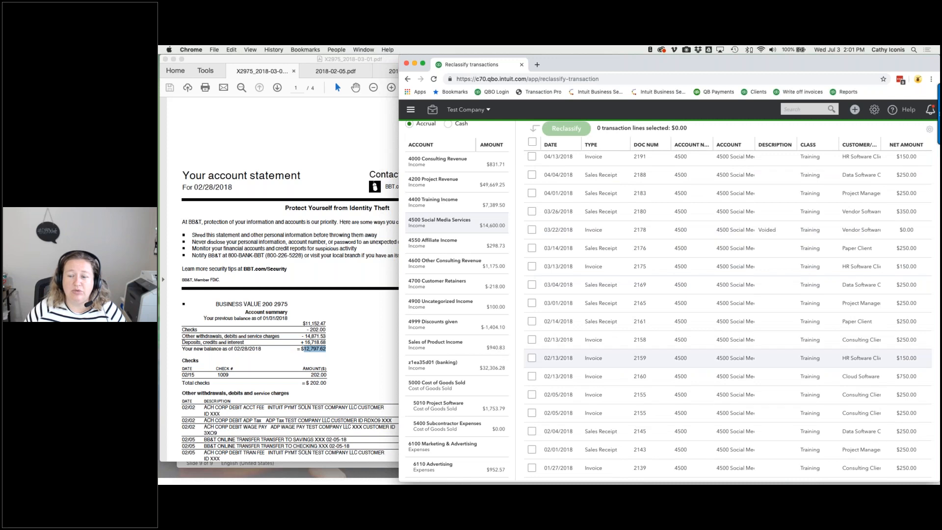
pyautogui.scroll(5, 660, 354)
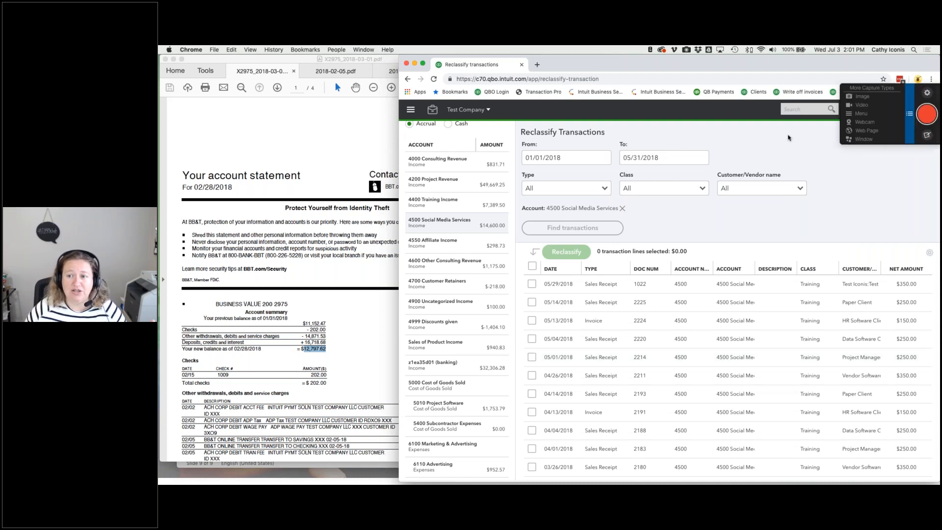
pyautogui.click(854, 109)
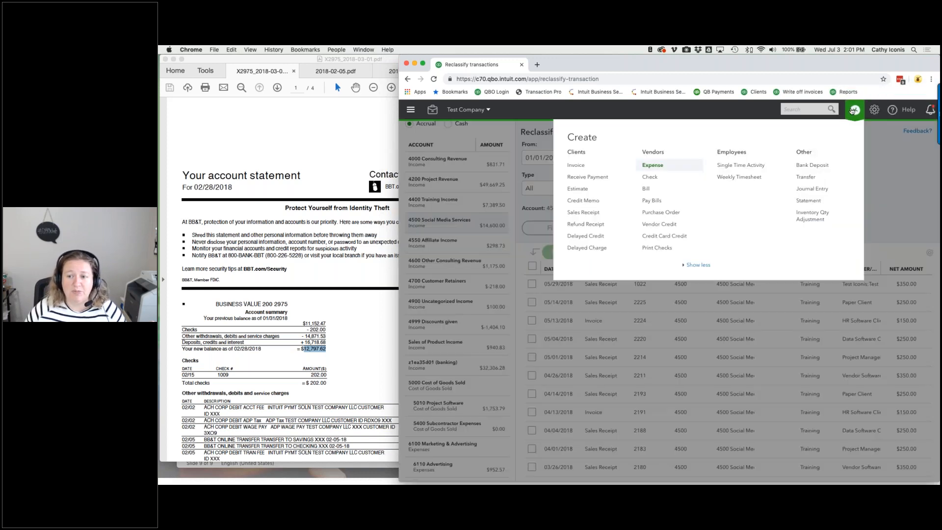
pyautogui.click(574, 165)
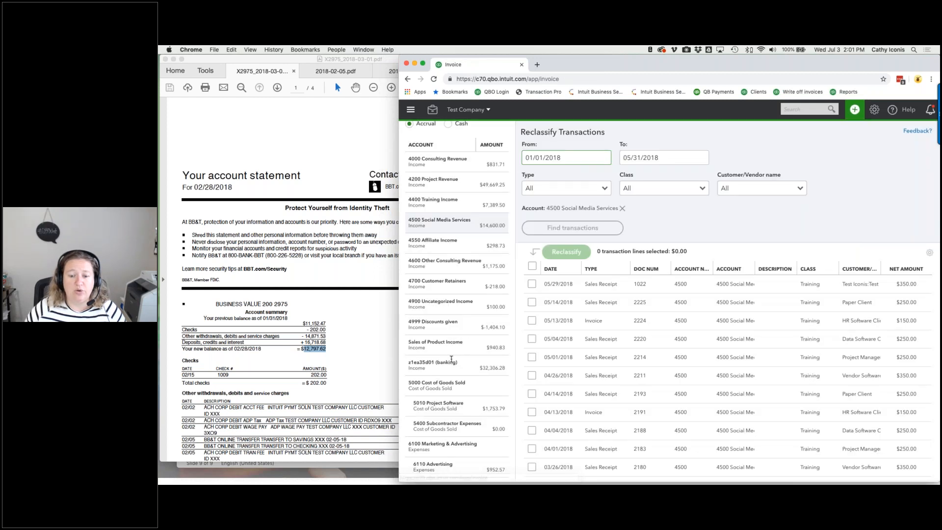
pyautogui.click(513, 344)
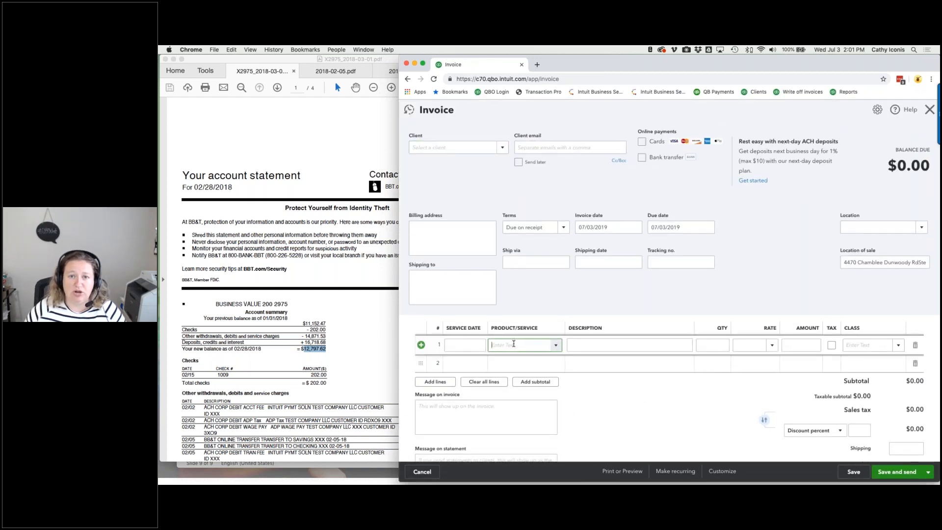
pyautogui.click(656, 419)
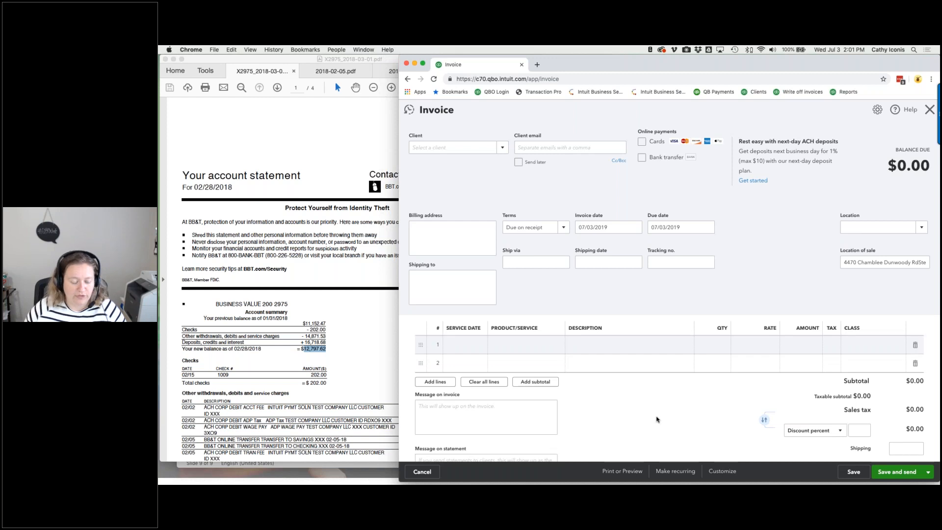
pyautogui.press('super+Left')
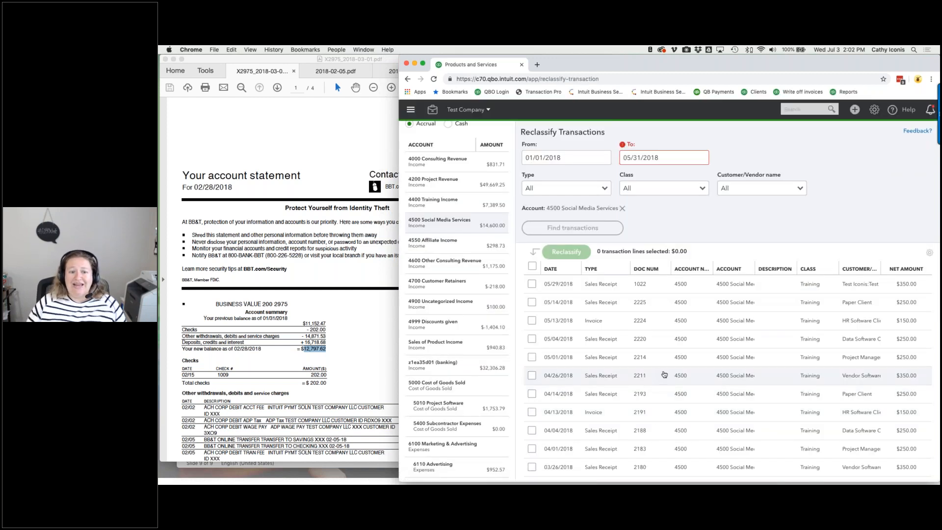